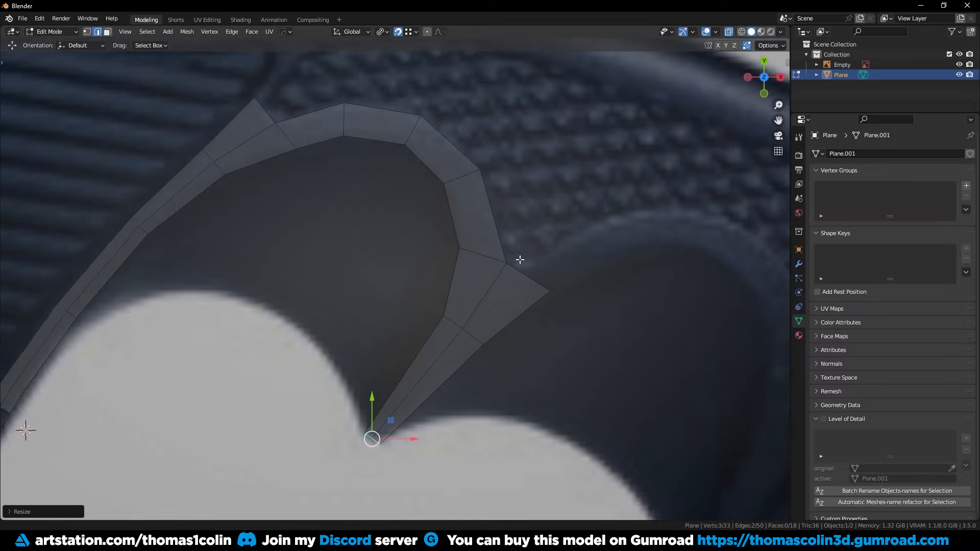
- Add a lengthwise loop cut along the first arch's outer strip and apply Set Flow to its edge path
scroll(385, 245, up, 2)
scroll(365, 273, down, 2)
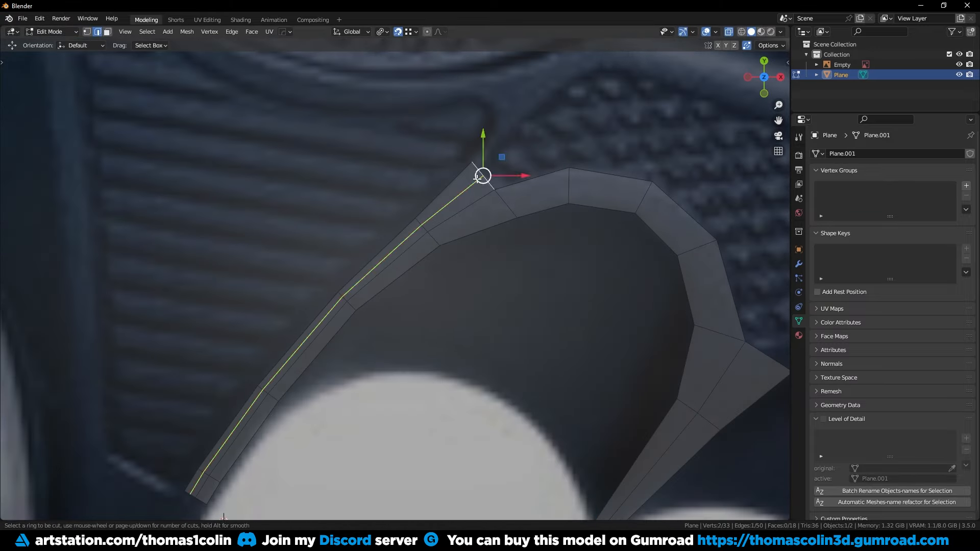
click(478, 177)
ctrl+click(170, 443)
right_click(360, 433)
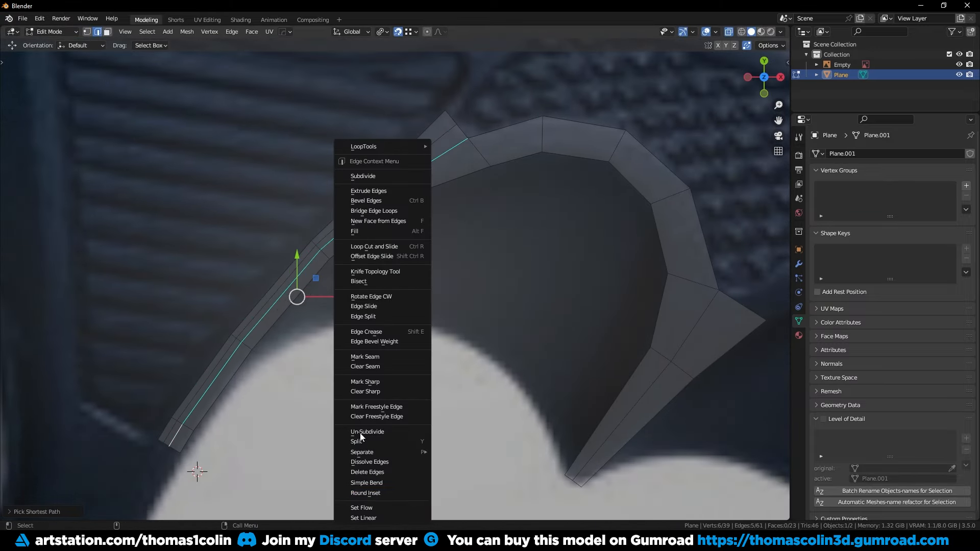
click(367, 508)
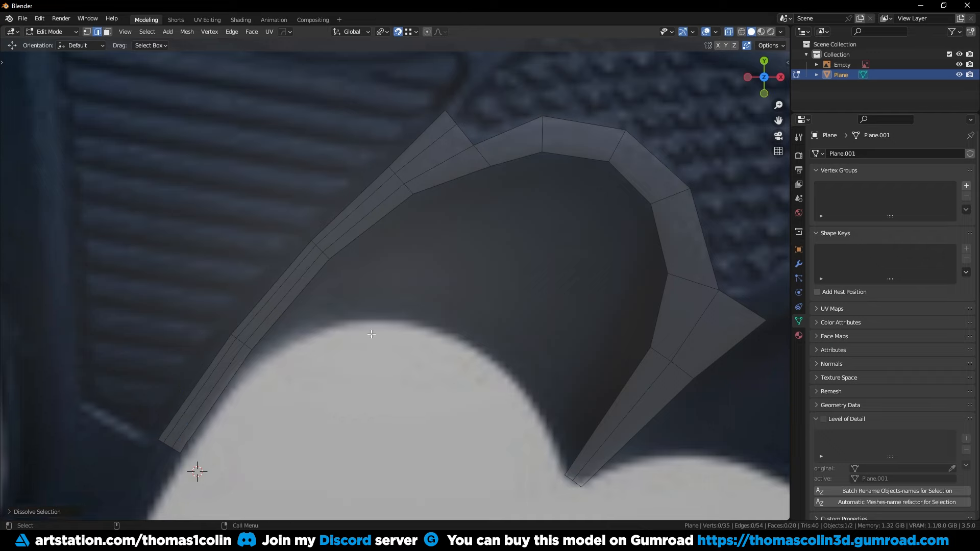
- Extrude a branch from the first arch's upper corner and strip segments over the crest of the second arch, following the reference
scroll(372, 334, up, 2)
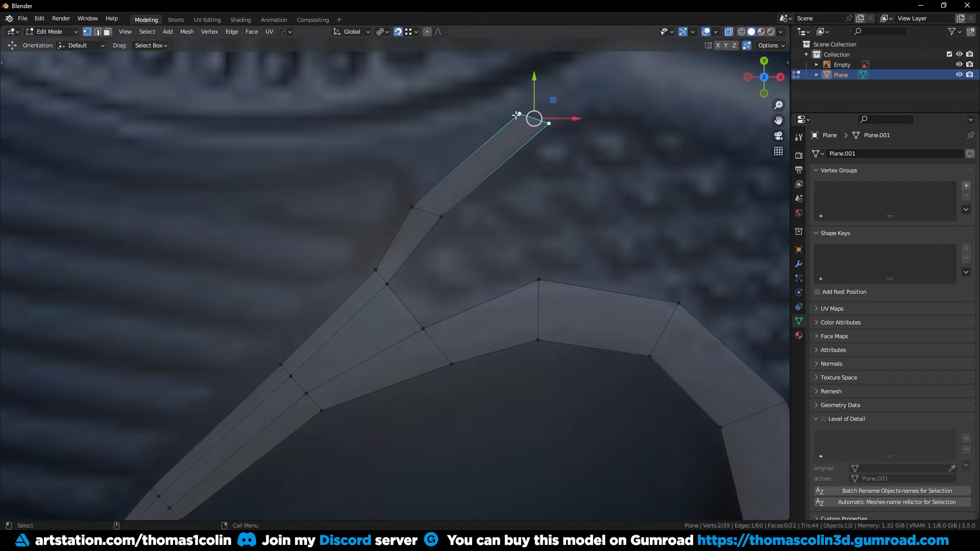
scroll(516, 114, down, 3)
scroll(396, 301, up, 5)
key(e)
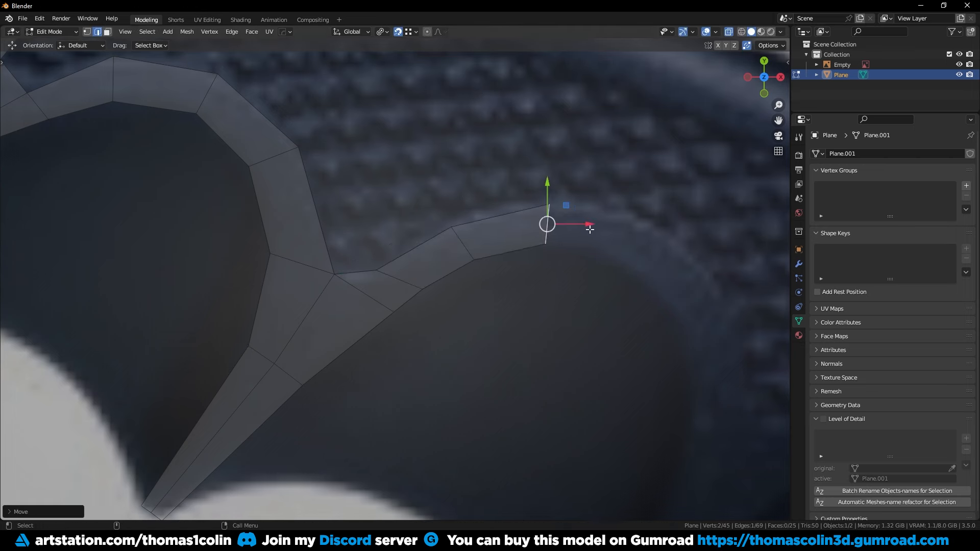
click(548, 152)
key(e)
click(614, 164)
key(e)
click(671, 203)
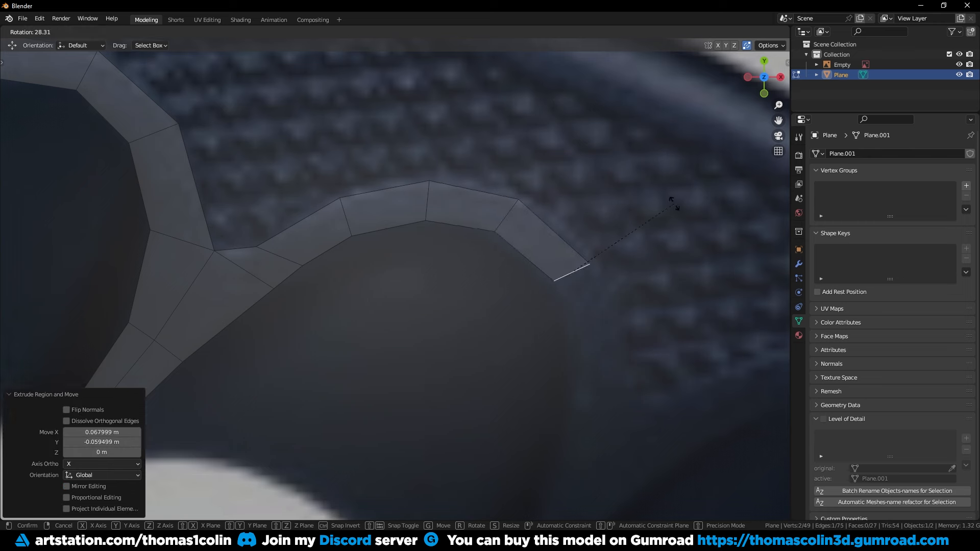
- Rotate the end edge and extrude the strip down the second arch's far side, fitting its outer corner vertex to the reference
key(r)
click(593, 161)
shift+middle_drag(593, 160, 571, 59)
key(e)
click(529, 246)
key(g)
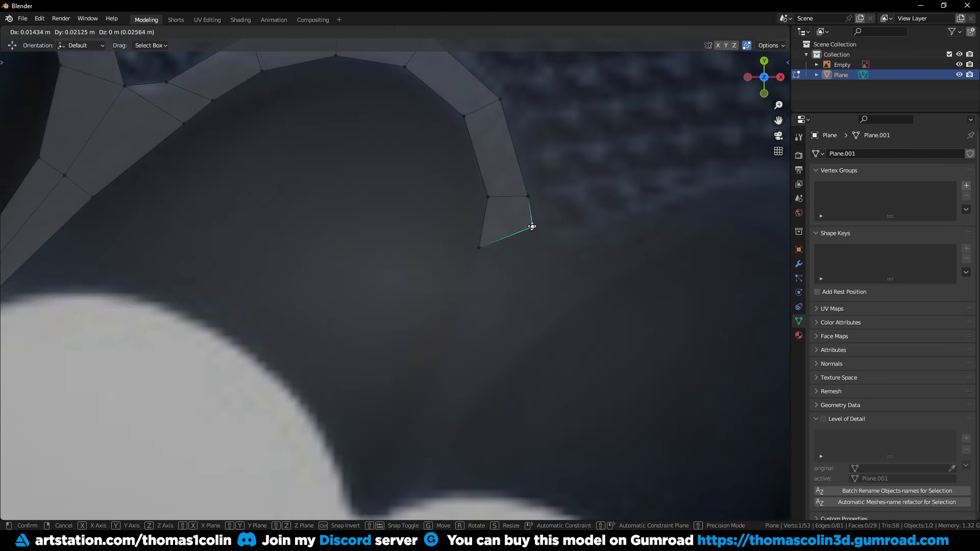
click(520, 262)
shift+click(479, 249)
key(e)
click(477, 337)
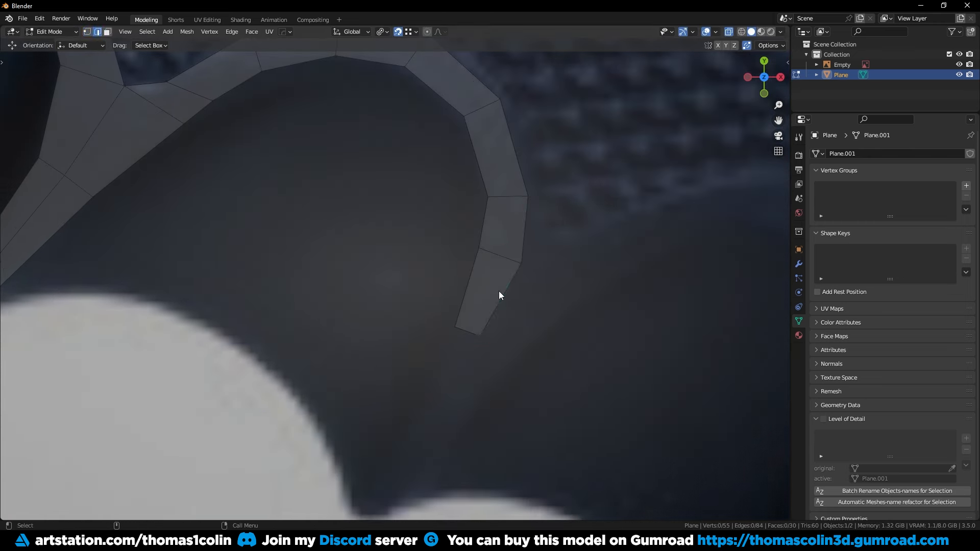
- Extrude the strip to the second arch's lower spike and start the third arch, adjusting its vertices to the reference
key(e)
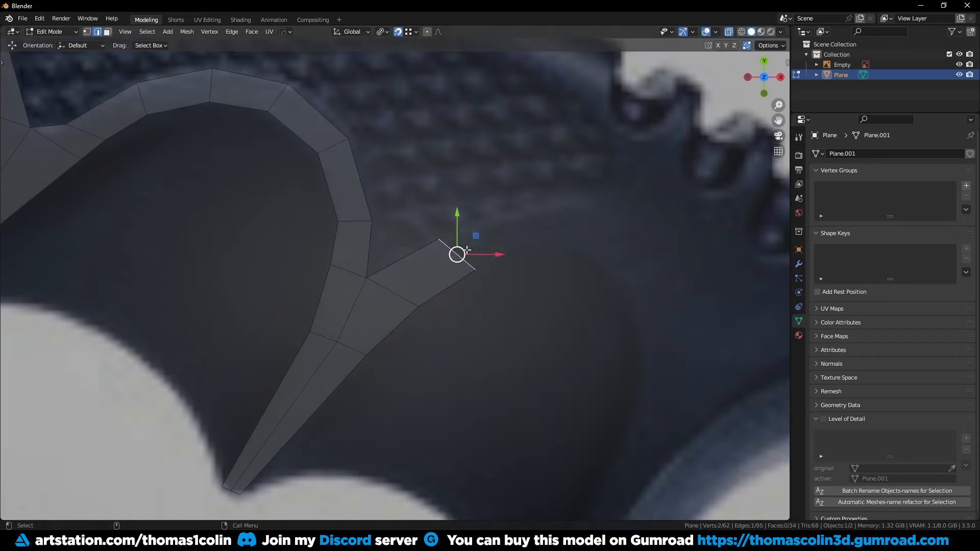
key(s)
click(638, 182)
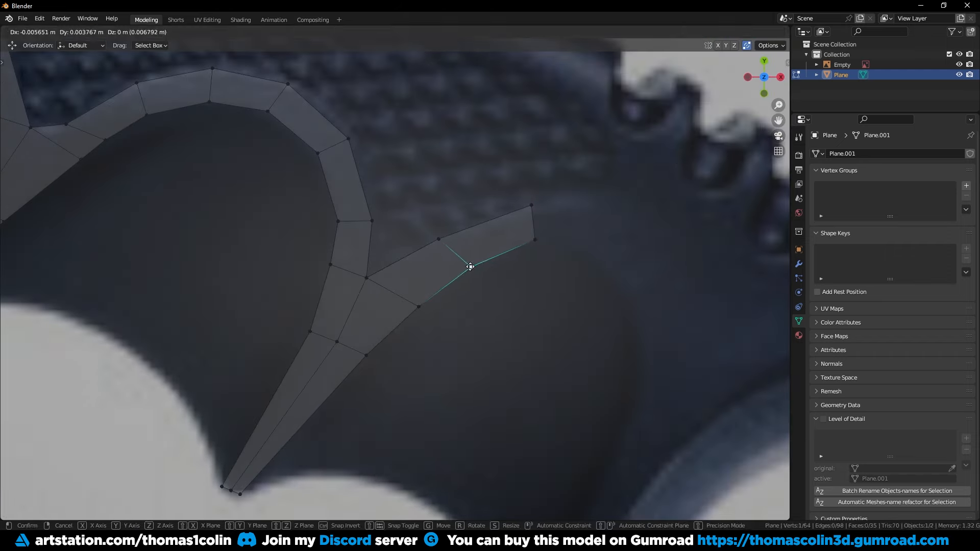
shift+middle_drag(465, 267, 353, 264)
key(e)
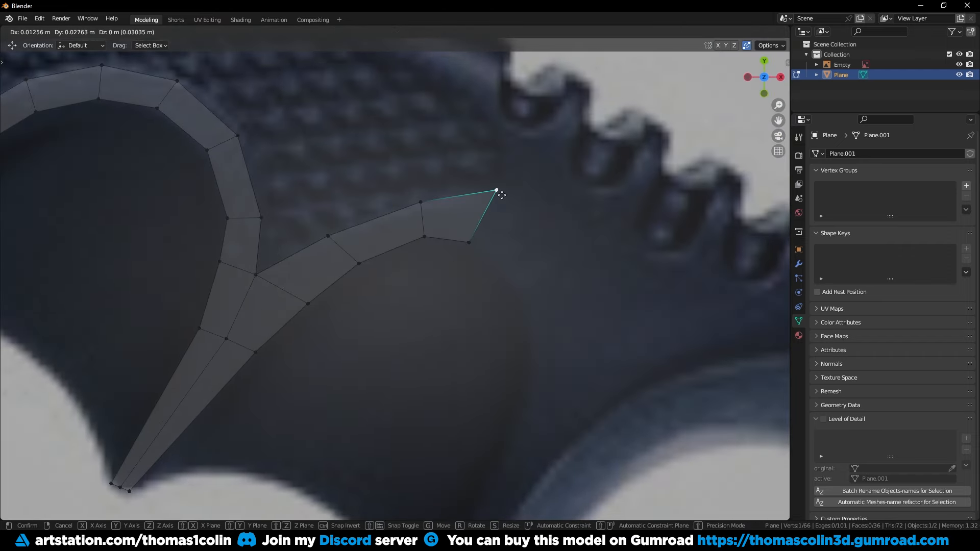
click(502, 195)
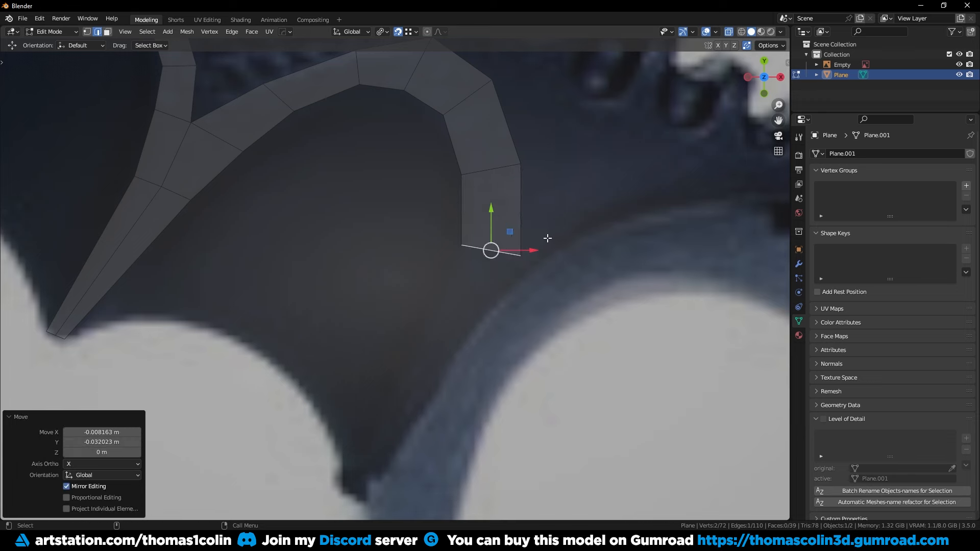
- Extrude the third arch's end edge down to the spike tip beside the ring and rotate the tip edge
key(e)
click(437, 335)
key(e)
click(349, 485)
key(r)
click(473, 383)
- Extrude the outer edge beside the third arch outward along the upper rim of the ring
click(406, 392)
ctrl+click(507, 209)
key(e)
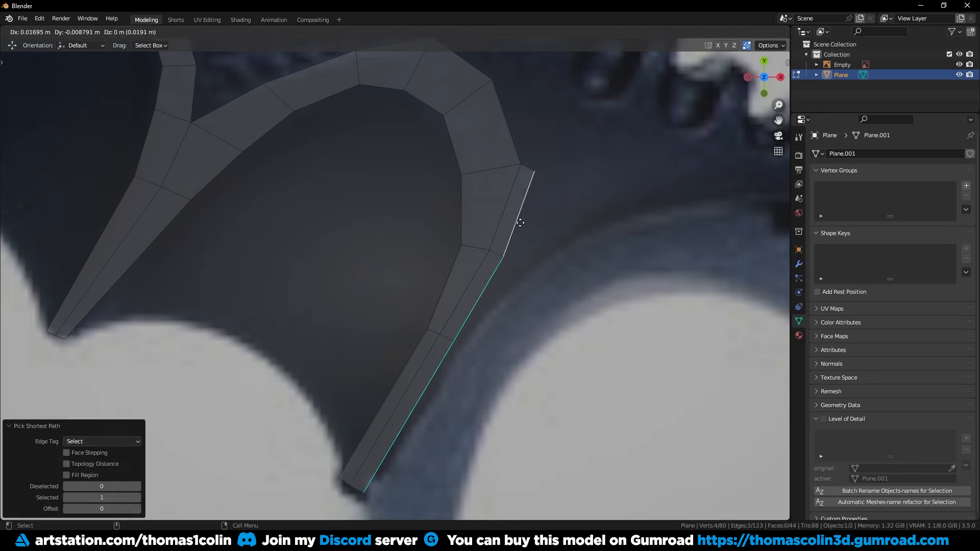
click(605, 227)
- Slide the middle vertex at the third arch's spike tip along its edge
shift+middle_drag(586, 265, 586, 170)
key(2)
click(463, 207)
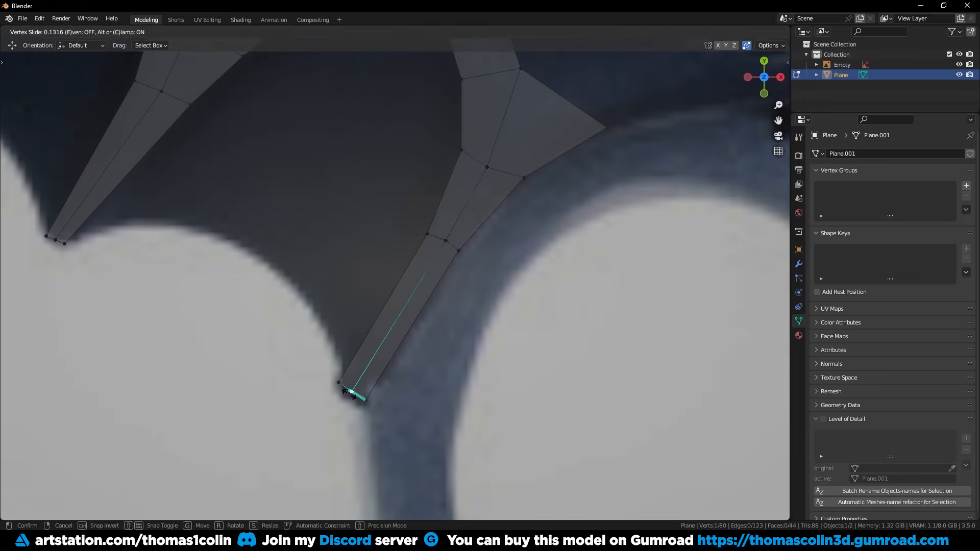
click(349, 394)
shift+middle_drag(388, 306, 370, 355)
- Extrude the two outer edges beside the third arch toward the serrations and flatten them by scaling normal X to 0
click(473, 213)
click(380, 224)
shift+click(468, 284)
key(e)
click(472, 207)
key(s)
key(x)
key(0)
key(Return)
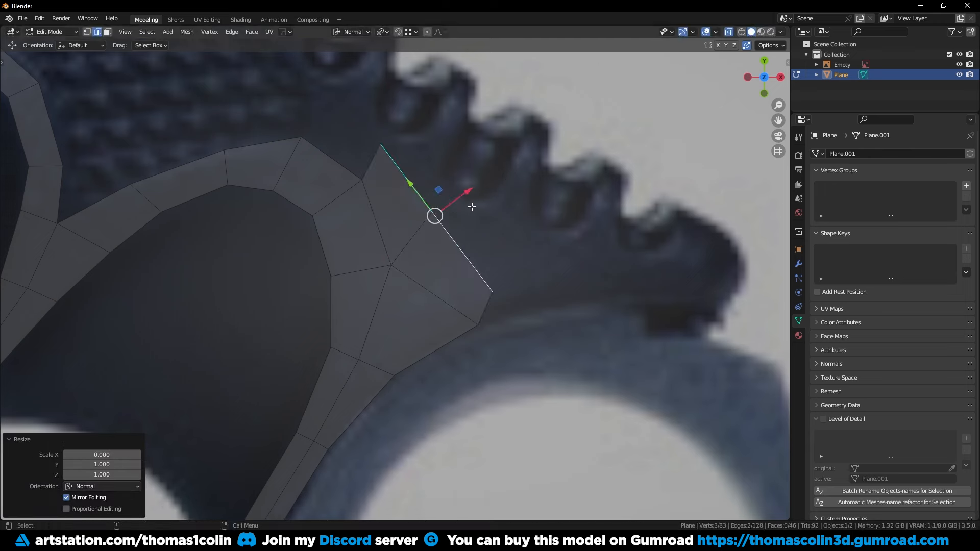
- Rotate and move the flattened edges toward the serrations, and fit the lower corner vertex to the ring's rim
key(r)
click(512, 188)
key(g)
click(534, 206)
key(1)
click(460, 209)
click(541, 273)
key(g)
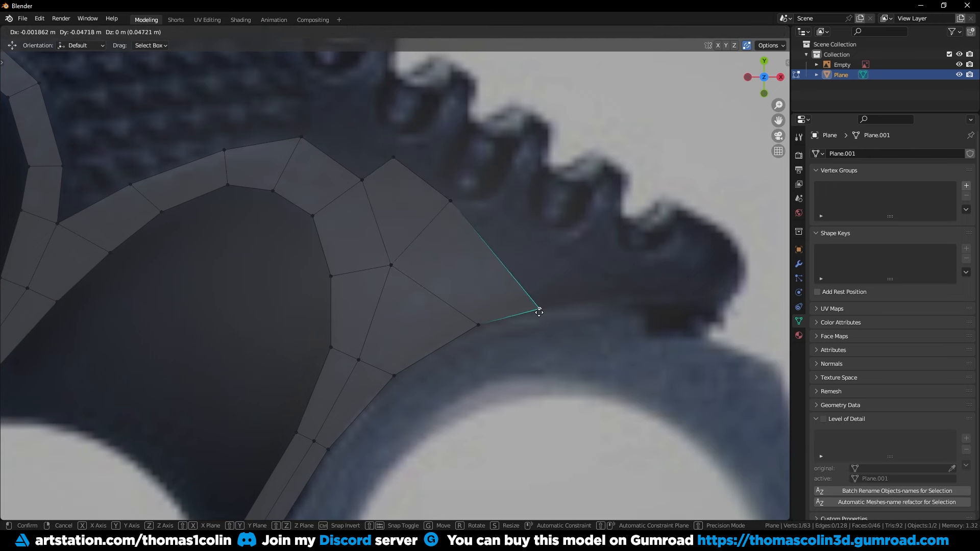
click(538, 312)
- Add a lengthwise loop cut through the third arch's spike and apply Set Flow to the spike's inner edges
shift+middle_drag(510, 368, 521, 258)
key(e)
click(246, 411)
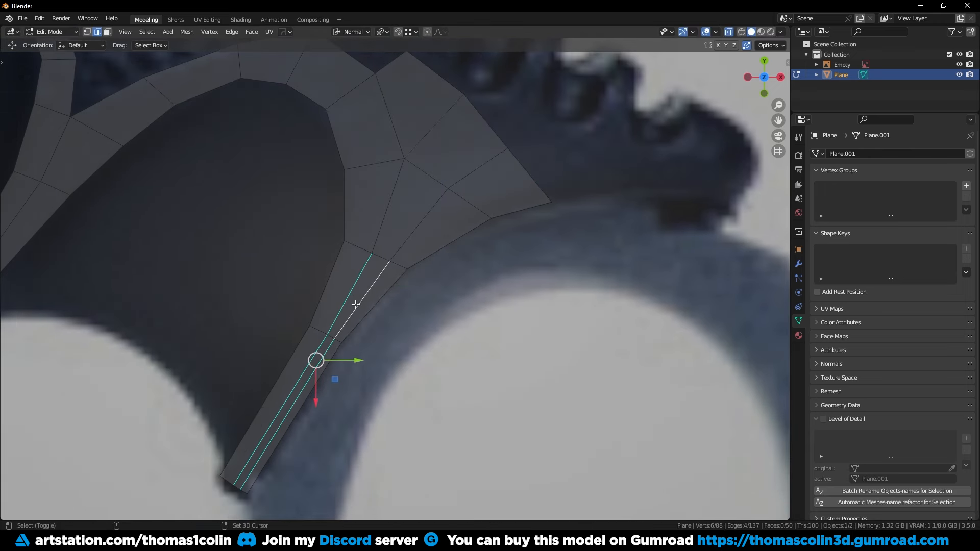
right_click(587, 493)
click(584, 508)
shift+middle_drag(583, 511, 575, 267)
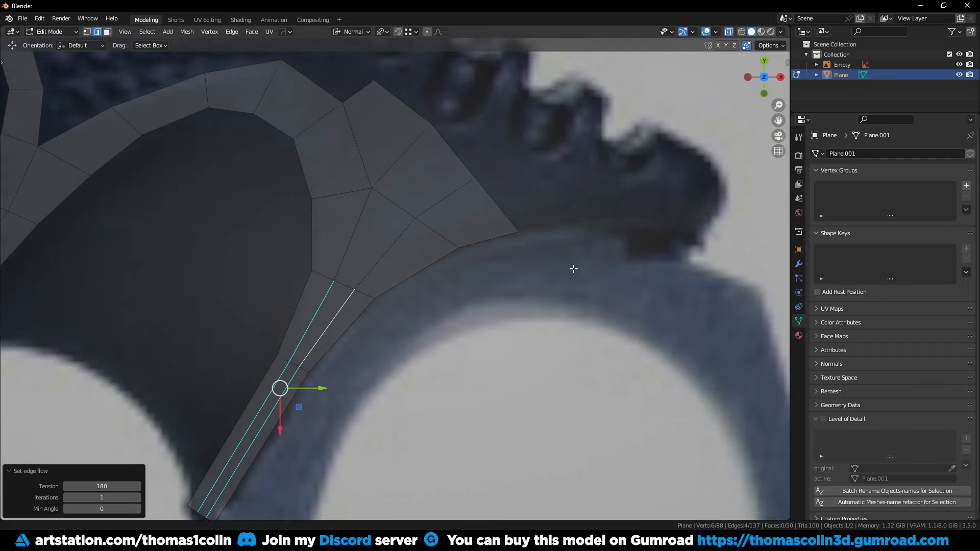
- Extrude the lower corner edge along the ring's upper rim, then straighten and position the new end edge
key(1)
click(384, 252)
scroll(462, 252, up, 2)
shift+click(462, 252)
key(e)
click(549, 246)
key(r)
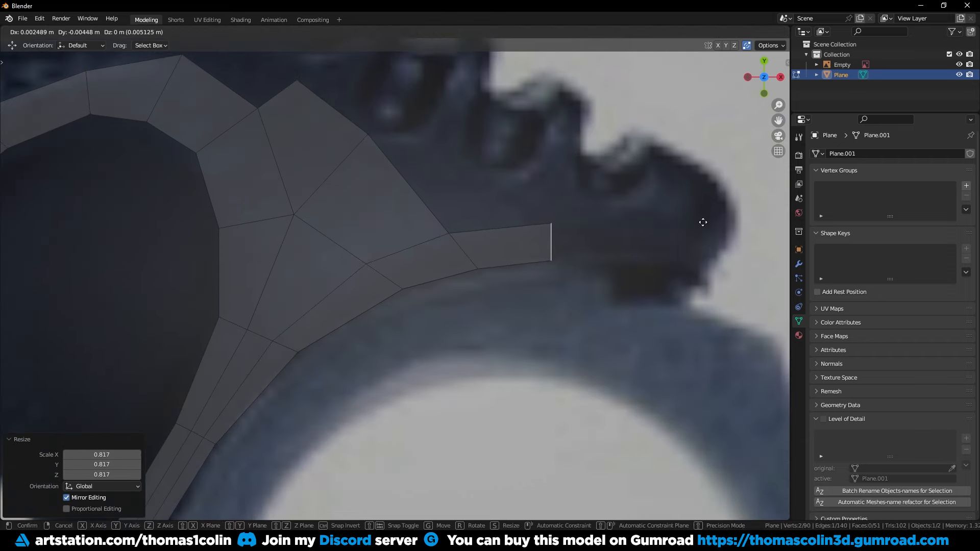
click(702, 222)
- Extrude the rim strip to the rounded end of the serrated part and rotate the end edge around the curve
key(e)
click(689, 254)
key(e)
click(712, 245)
key(e)
key(r)
click(737, 195)
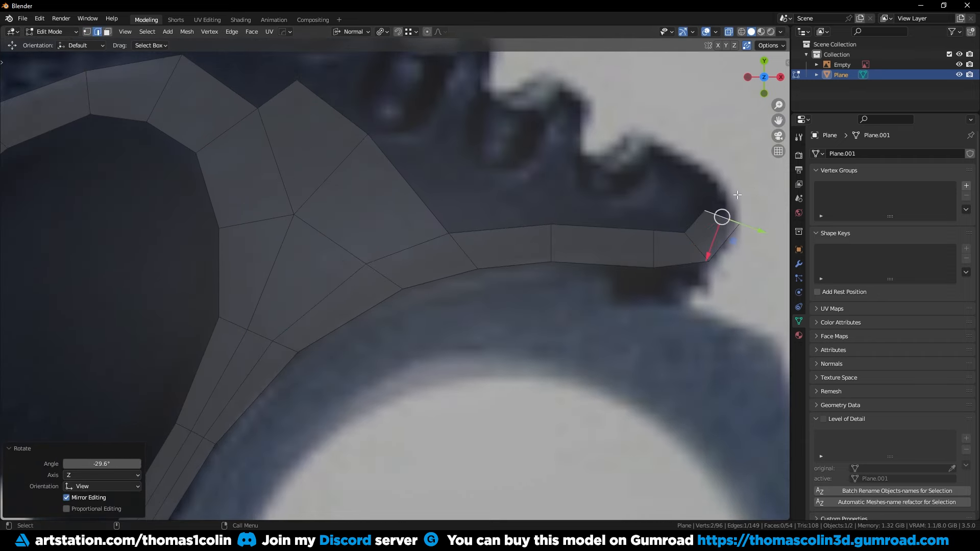
- Extrude two more segments around the rounded end and back toward the last serration
key(e)
click(691, 140)
key(e)
click(647, 114)
shift+middle_drag(722, 217, 612, 205)
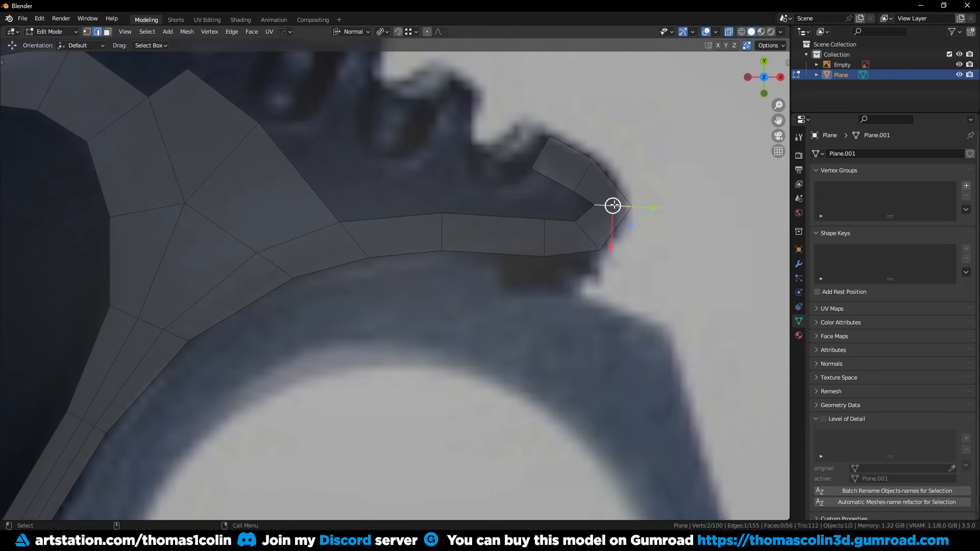
- Set the transform orientation to Global and move the rounded end's vertices along X to match the reference outline
right_click(620, 214)
click(680, 386)
drag(634, 208, 638, 209)
key(1)
drag(626, 288, 575, 145)
click(364, 31)
click(359, 57)
drag(632, 208, 642, 208)
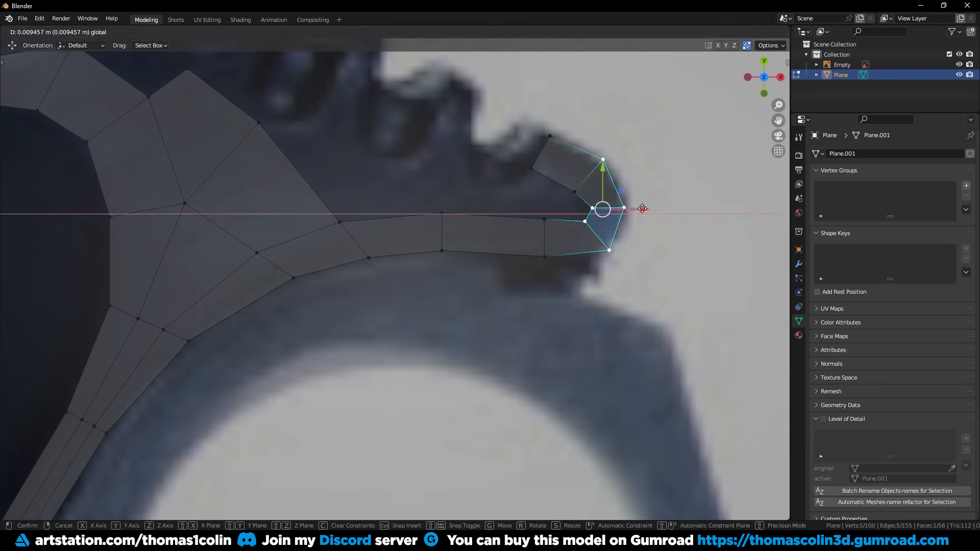
click(642, 208)
- Fill the inner corner of the rounded end with a face and slide the adjacent cross edge by a factor of 0.148
key(2)
click(569, 225)
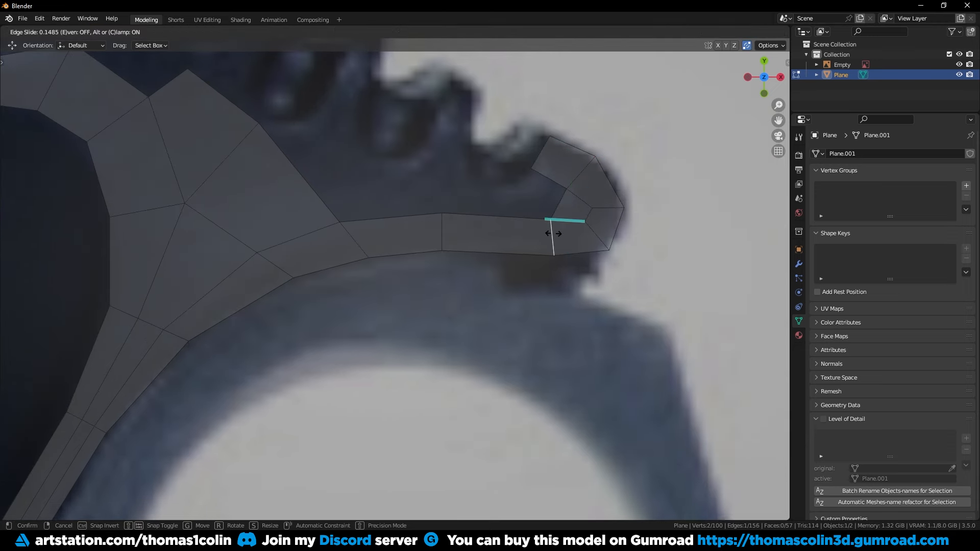
click(553, 234)
- Bevel the junction vertex between the second and third arches with a width of 0.0157 m and one segment
scroll(562, 229, down, 5)
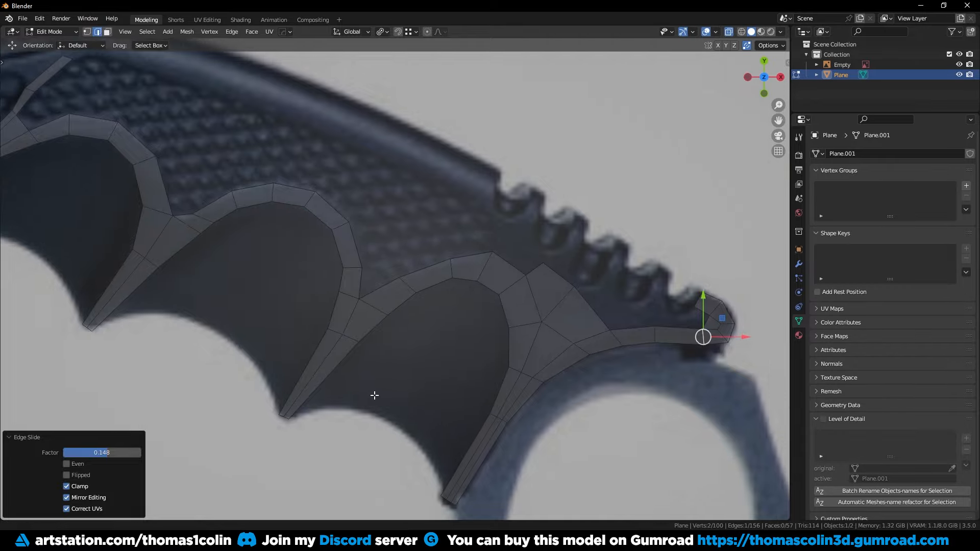
scroll(375, 396, up, 4)
key(1)
click(327, 316)
key(ctrl+shift+b)
click(358, 332)
shift+middle_drag(352, 335, 354, 311)
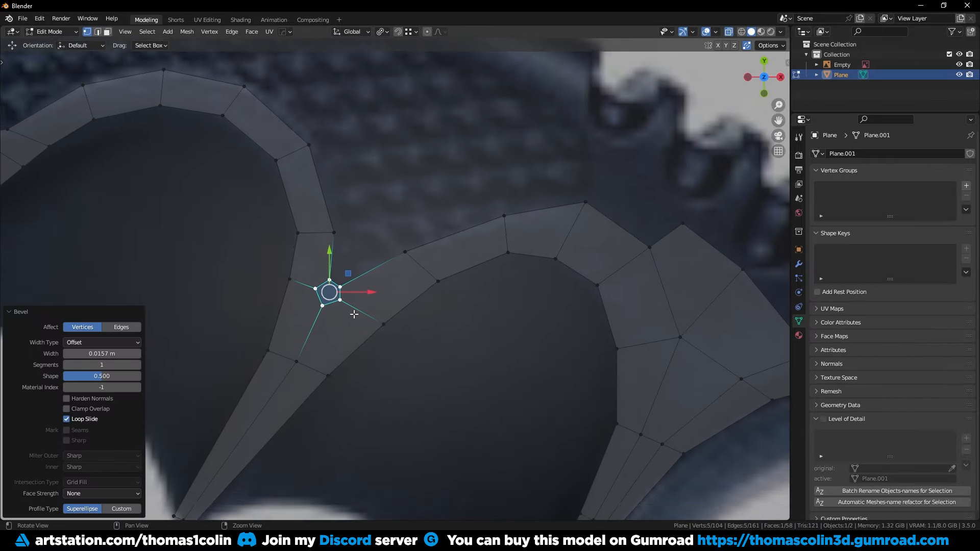
- Merge the two lower bevel vertices at their center and move the merged vertex up toward the notch
scroll(354, 311, up, 1)
click(302, 291)
shift+click(335, 303)
key(m)
key(c)
click(312, 309)
drag(311, 310, 315, 301)
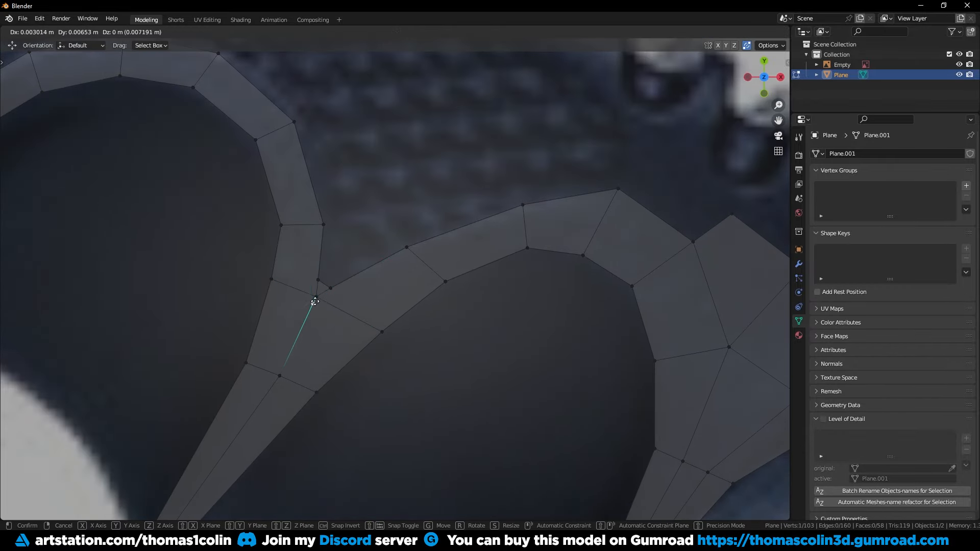
click(314, 299)
- Dissolve the slanted edge at the second arch's junction and join the notch vertex straight across the strip
scroll(301, 294, up, 1)
shift+click(286, 291)
key(x)
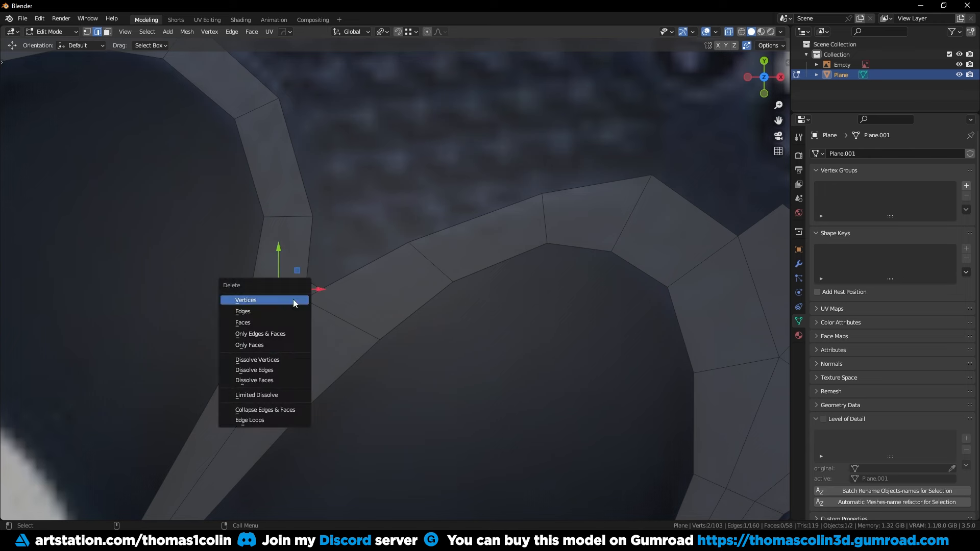
click(274, 396)
click(307, 279)
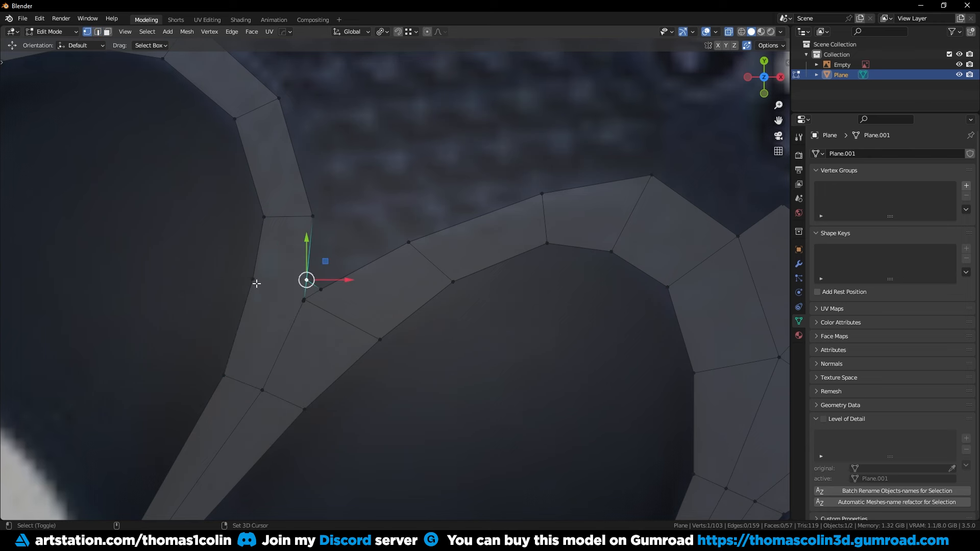
- Undo the central vertex's small move and remove that vertex from the junction between the second and third arches
click(305, 299)
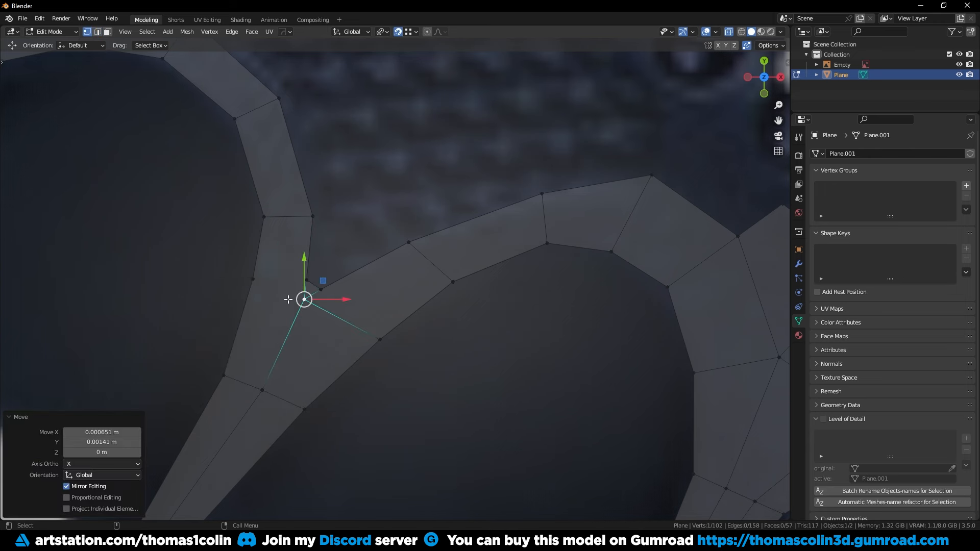
key(ctrl+z)
key(x)
click(305, 301)
- Connect the third arch's notch vertex to the opposite vertex on the strip's inner outline
key(1)
click(320, 291)
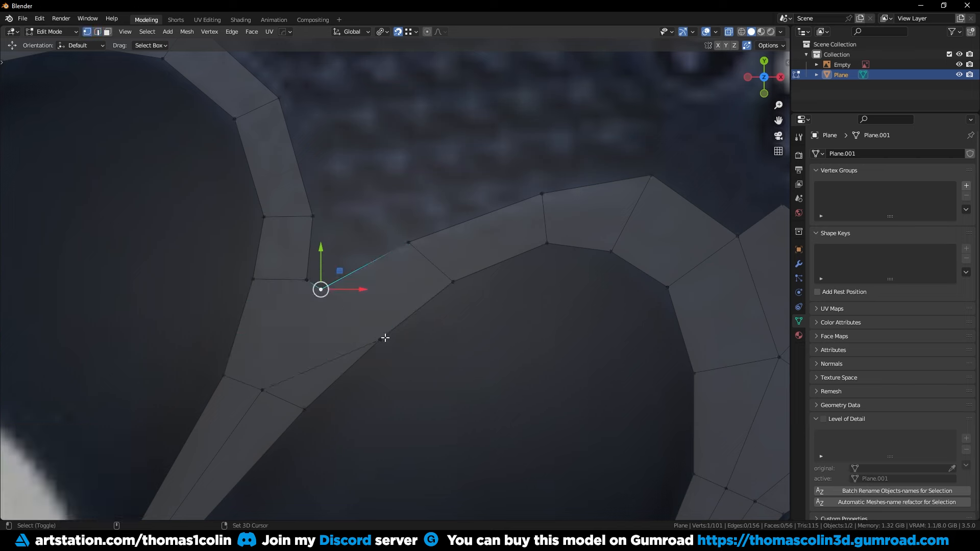
scroll(310, 320, down, 1)
shift+middle_drag(309, 321, 354, 302)
scroll(354, 302, up, 1)
click(359, 246)
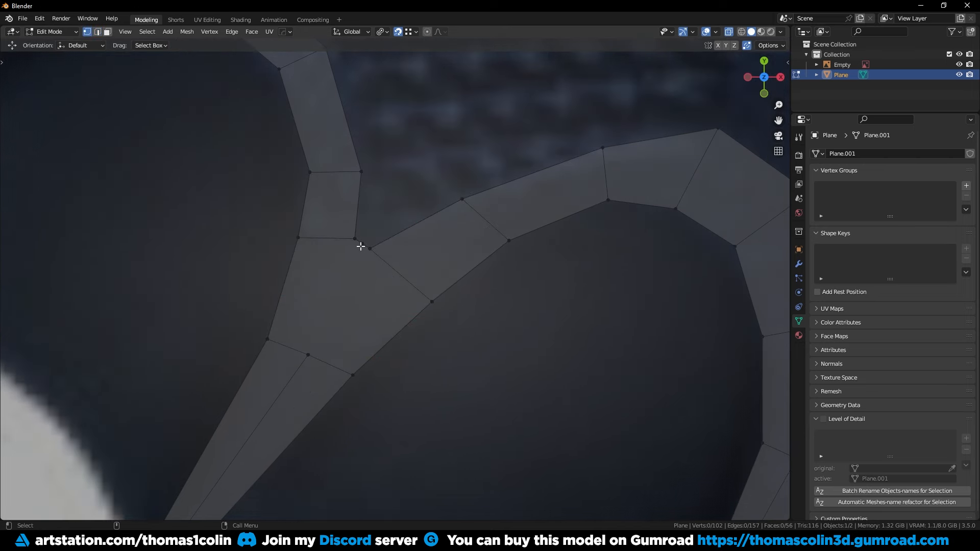
- Add lengthwise loop cuts to both halves of the spike between the arches and connect them to the notch vertices
scroll(357, 316, down, 1)
key(2)
click(334, 318)
shift+middle_drag(391, 337, 365, 289)
key(ctrl+r)
scroll(336, 317, up, 2)
click(335, 317)
key(1)
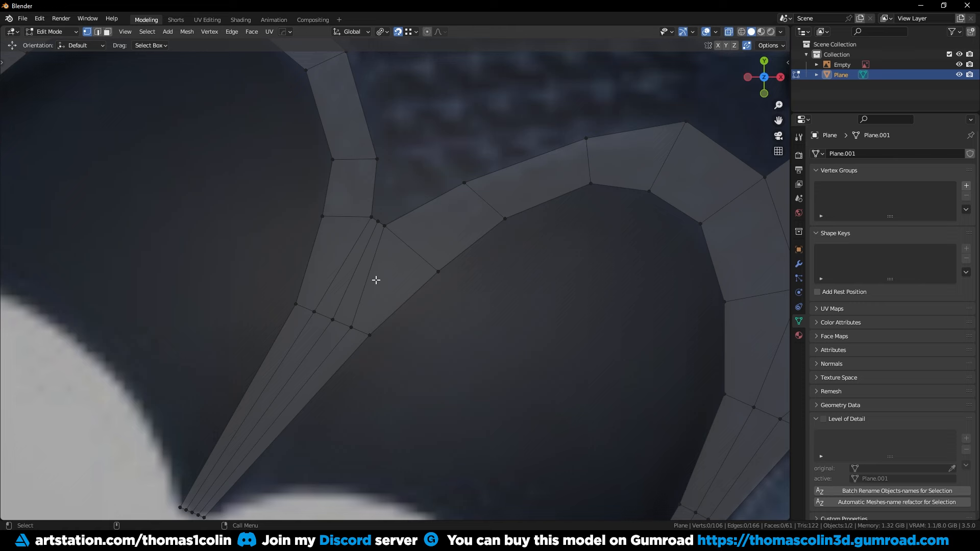
- Try a level 2 subdivision on the whole mesh and undo it
key(Tab)
key(ctrl+2)
key(ctrl+z)
key(Tab)
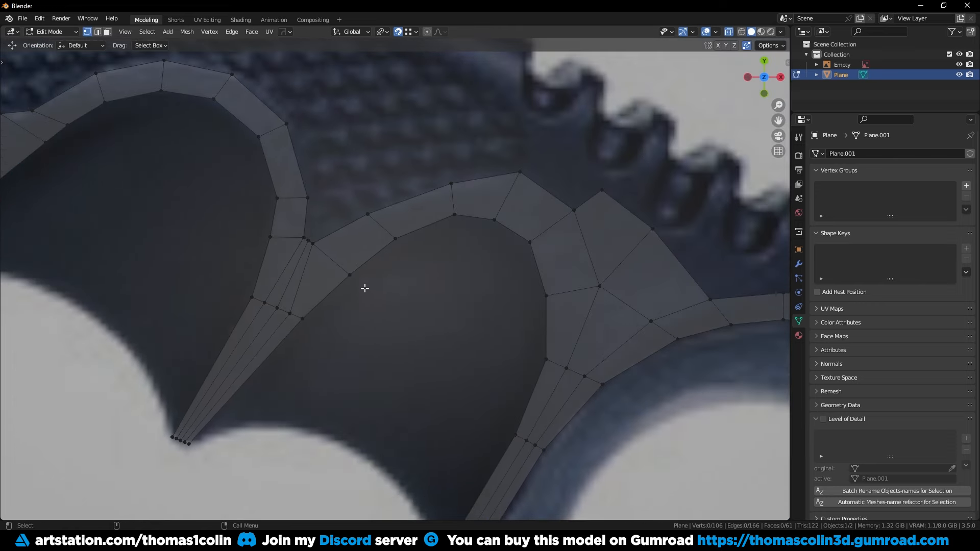
- Dissolve the extra lengthwise edge in the spike and add a loop cut along the middle of the third arch
key(ctrl+x)
key(ctrl+r)
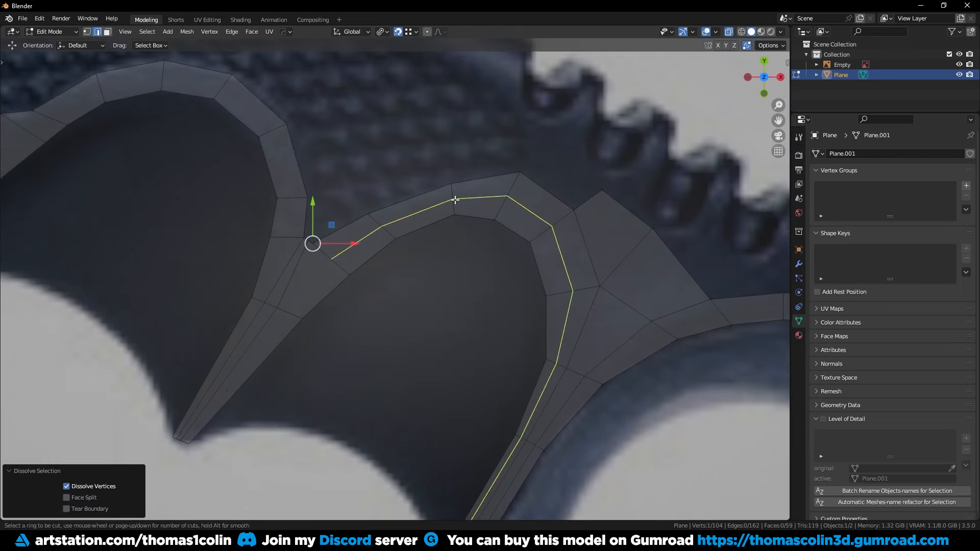
click(457, 201)
- Add one centered lengthwise loop cut to the half of the spike adjoining the third arch
shift+middle_drag(460, 295, 501, 305)
ctrl+middle_drag(355, 259, 352, 228)
key(ctrl+r)
click(306, 344)
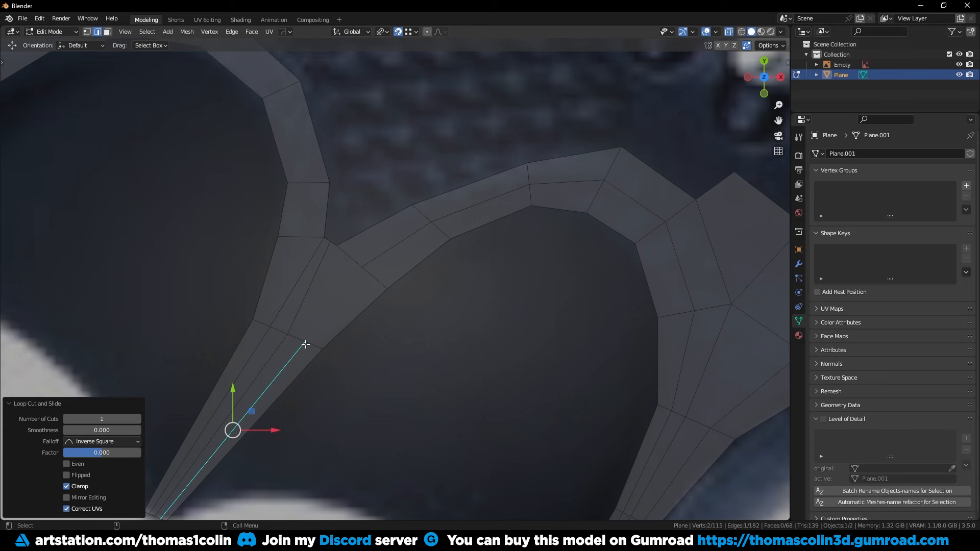
- Dissolve the extra lengthwise edges in the spike and in its junction with the arches
key(1)
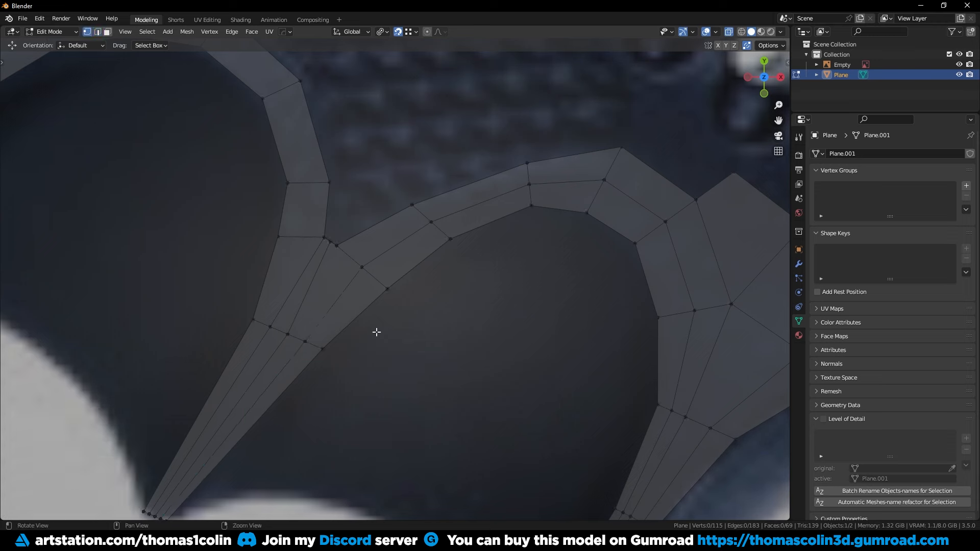
key(2)
click(329, 324)
ctrl+middle_drag(376, 333, 408, 286)
key(ctrl+x)
key(1)
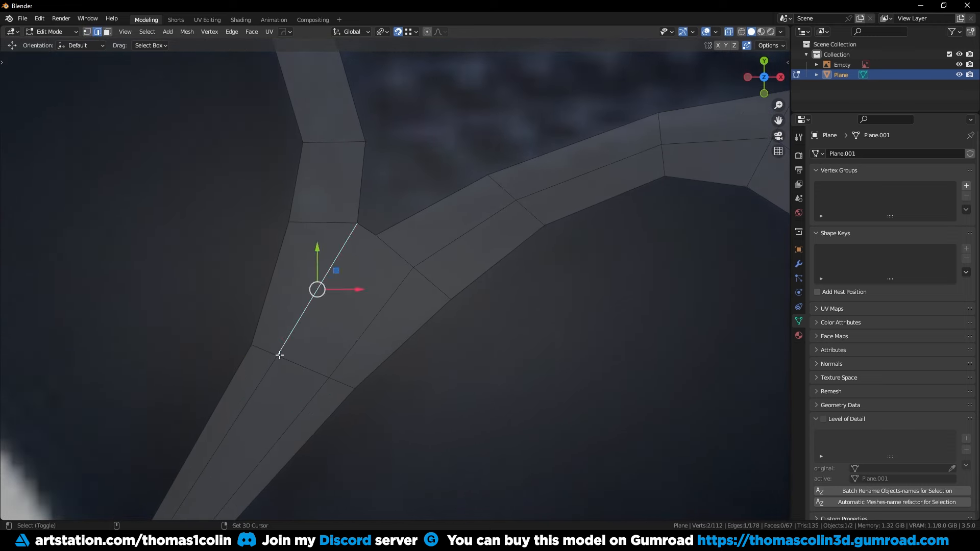
shift+click(274, 363)
key(ctrl+x)
- Knife-cut a new edge from the arch notch to the spike's outer corner and apply Set Flow to the spike's middle edges
scroll(358, 311, down, 1)
key(k)
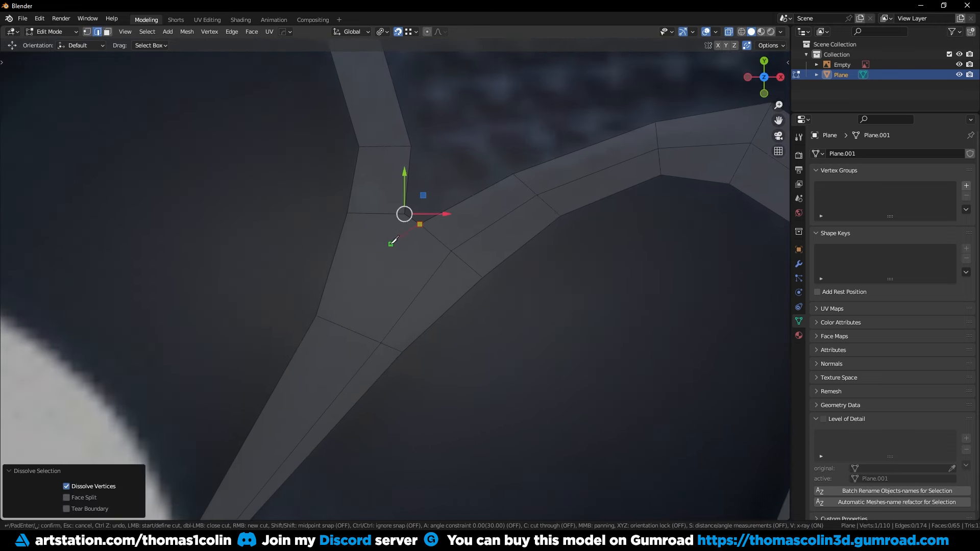
click(324, 310)
key(Return)
scroll(265, 260, down, 6)
right_click(486, 366)
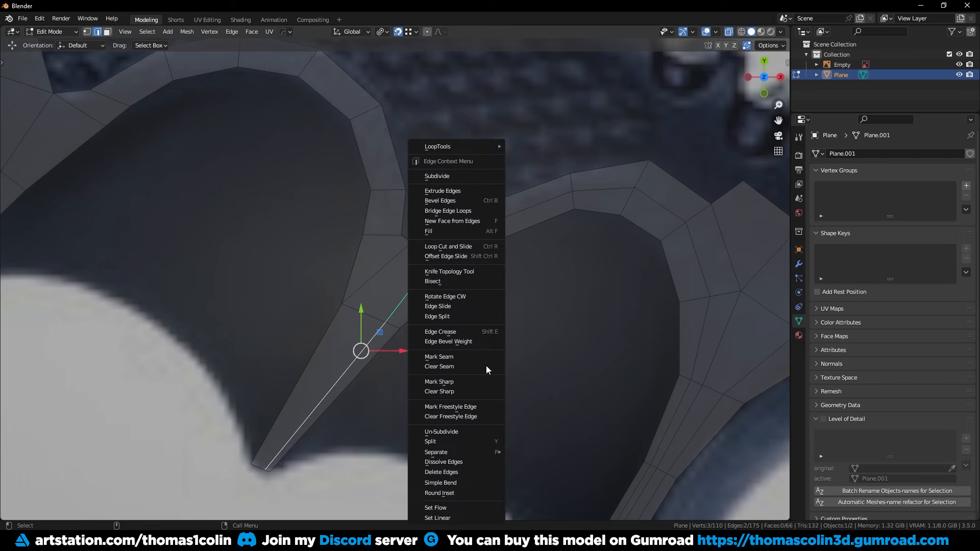
click(439, 507)
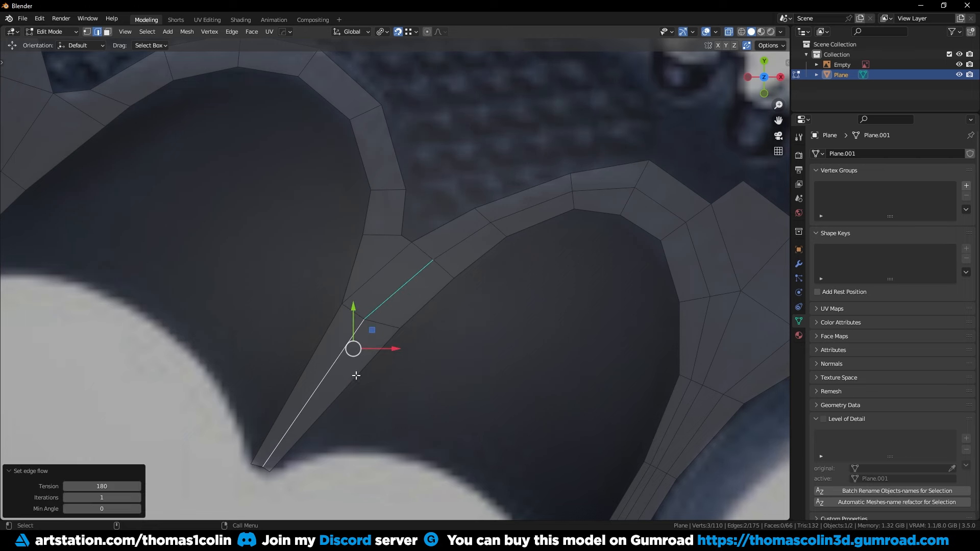
- Add a crosswise loop cut about halfway along the spike between the arches
click(318, 366)
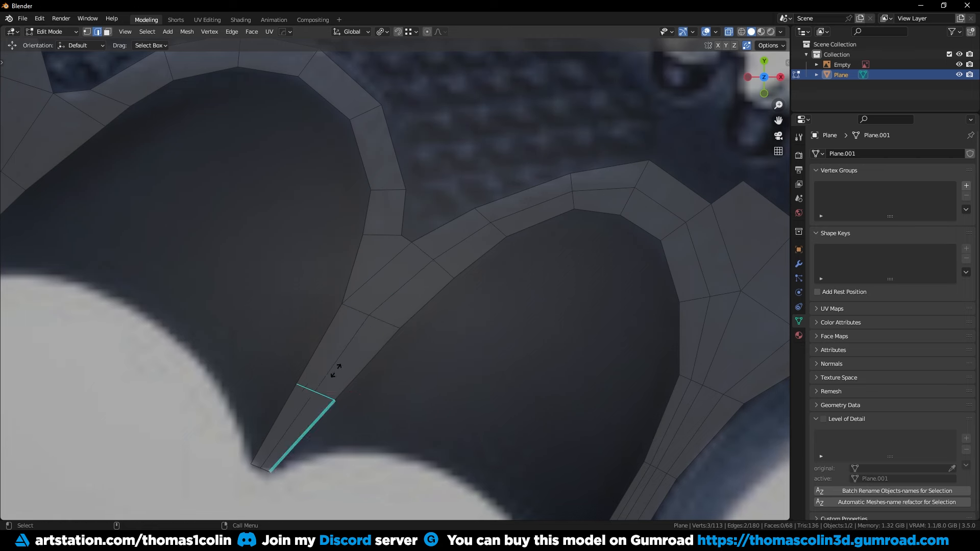
click(336, 370)
key(alt+a)
scroll(336, 371, down, 1)
shift+middle_drag(430, 303, 365, 308)
scroll(365, 308, up, 2)
key(Tab)
key(Tab)
scroll(422, 289, down, 3)
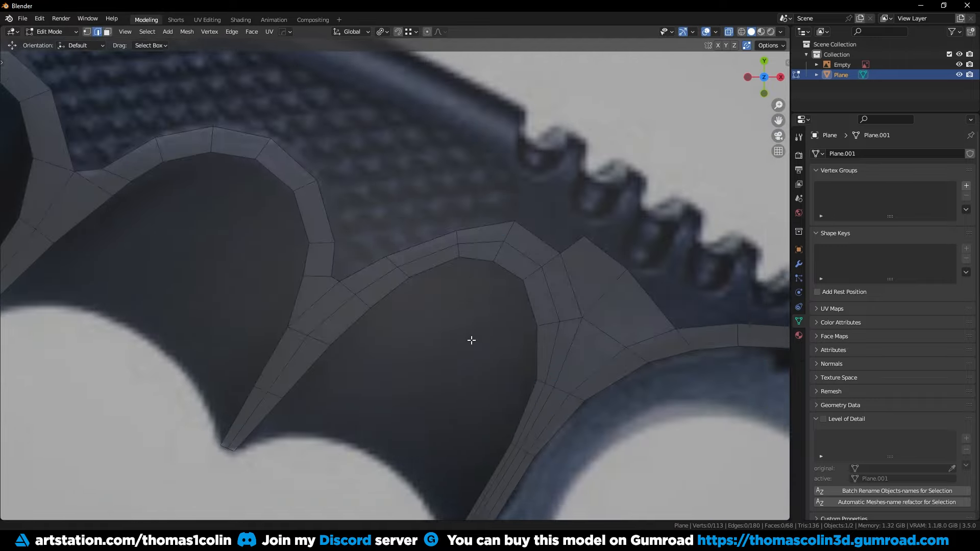
- Apply Set Flow to the lengthwise edges of the next spike, beside the ring
shift+middle_drag(510, 387, 375, 285)
click(406, 321)
shift+click(364, 393)
right_click(530, 433)
click(510, 508)
- Add a centered crosswise loop cut near the end of the rim strip and fill the corner face under the end tooth
shift+middle_drag(674, 222, 414, 356)
key(ctrl+r)
click(432, 355)
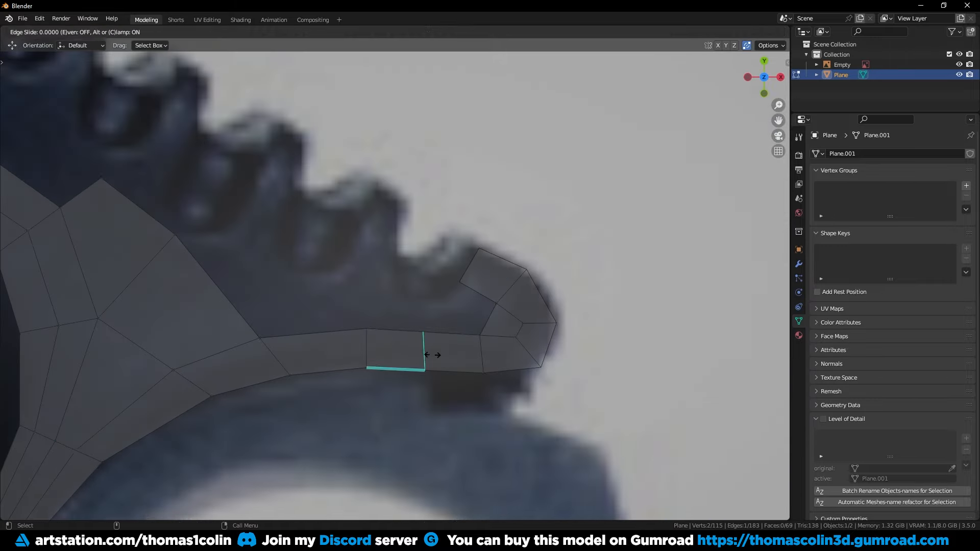
key(Tab)
key(Tab)
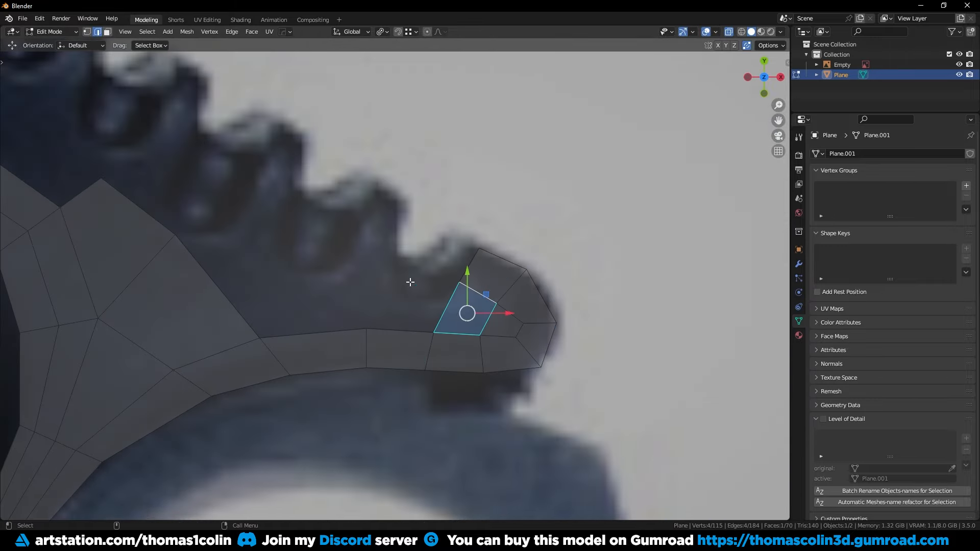
- Duplicate the filled face onto the second tooth from the end and move its vertices to match the tooth tip
key(shift+d)
click(389, 200)
key(1)
click(411, 205)
key(g)
click(398, 198)
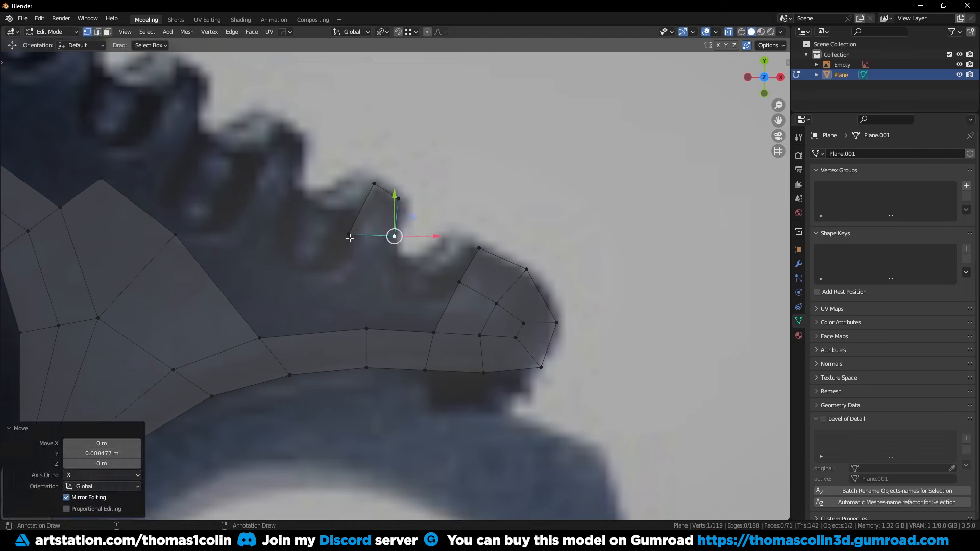
click(349, 234)
key(g)
click(362, 224)
- Extrude the lower edge of the second tooth down to its base and spread the two bottom vertices outward
key(2)
click(390, 271)
key(e)
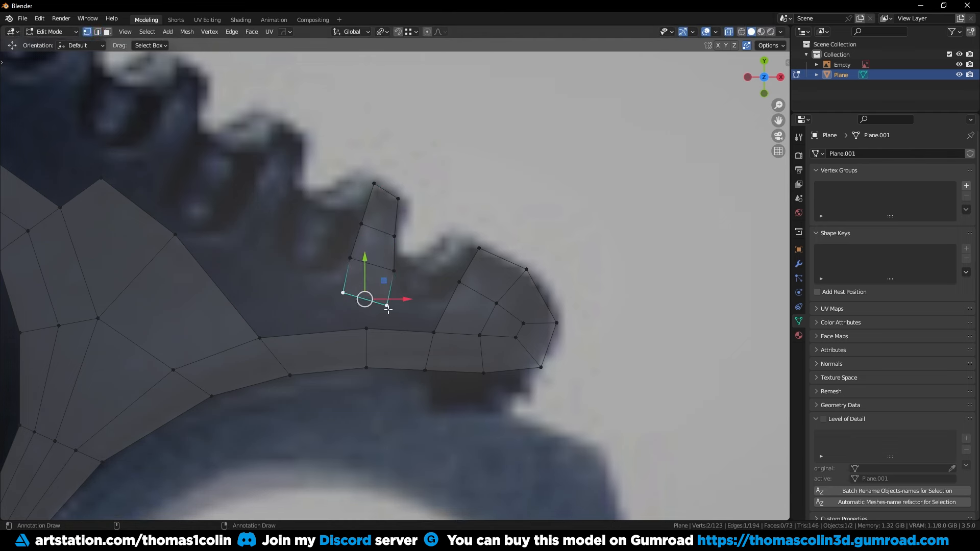
click(388, 309)
key(g)
click(399, 299)
click(343, 293)
key(g)
click(329, 271)
- Slide the crosswise rim edge and lower rim vertex below the second tooth, and add a centered loop cut between them
key(2)
click(367, 339)
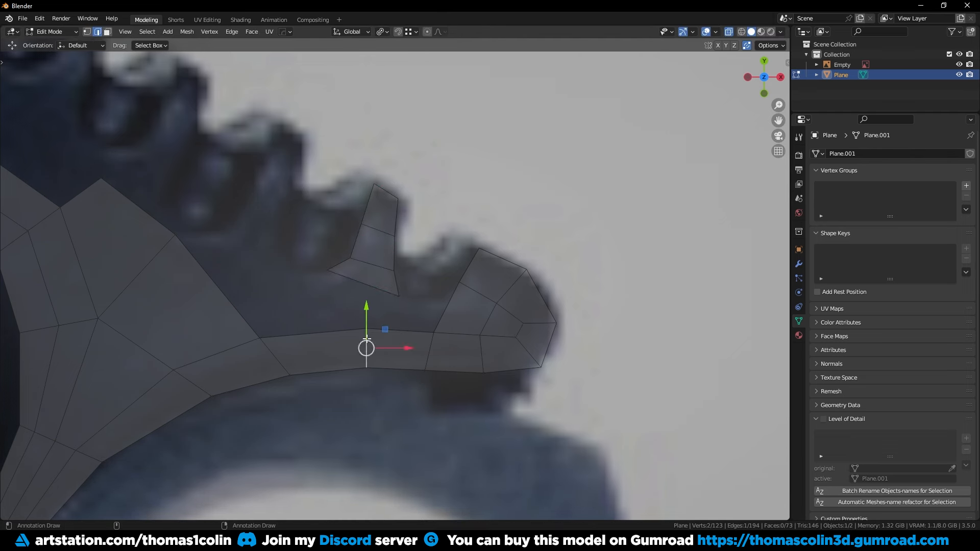
key(g)
key(g)
click(401, 342)
key(1)
click(289, 375)
key(g)
key(g)
click(267, 381)
key(ctrl+r)
double_click(327, 337)
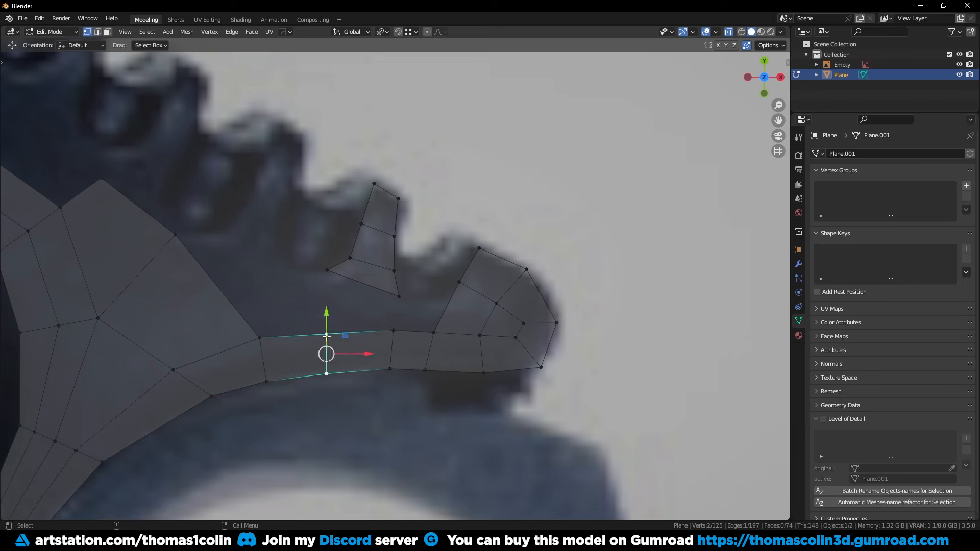
- Fill the faces joining the second tooth to the rim and apply Set Flow to the crosswise rim edges below
key(2)
click(436, 347)
right_click(566, 377)
click(553, 509)
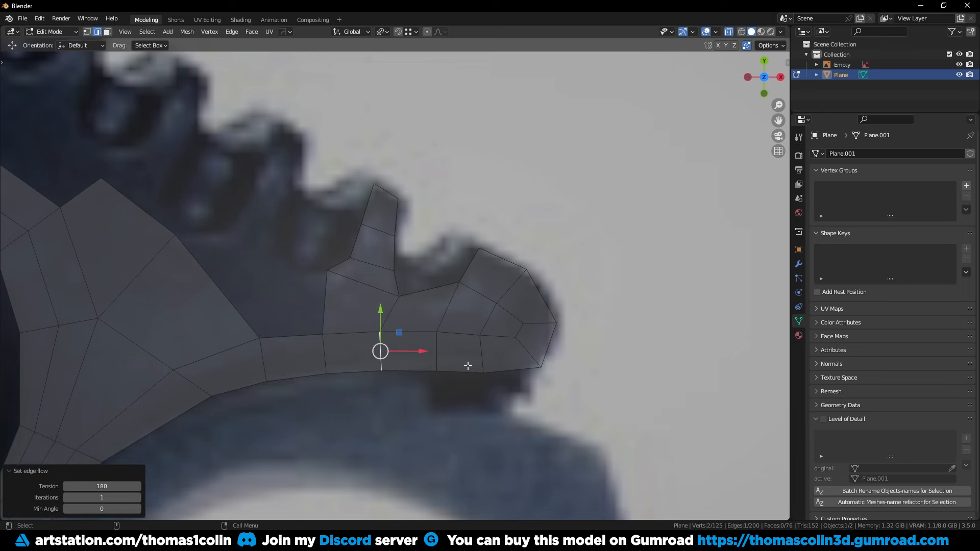
- Move the two inner vertices of the end tooth to follow the reference outline
key(1)
click(420, 245)
key(g)
click(415, 239)
click(394, 284)
key(g)
click(386, 310)
- Apply Set Flow to the two crosswise rim edges under the end tooth and slide the rim's lower corner vertex
key(2)
right_click(566, 378)
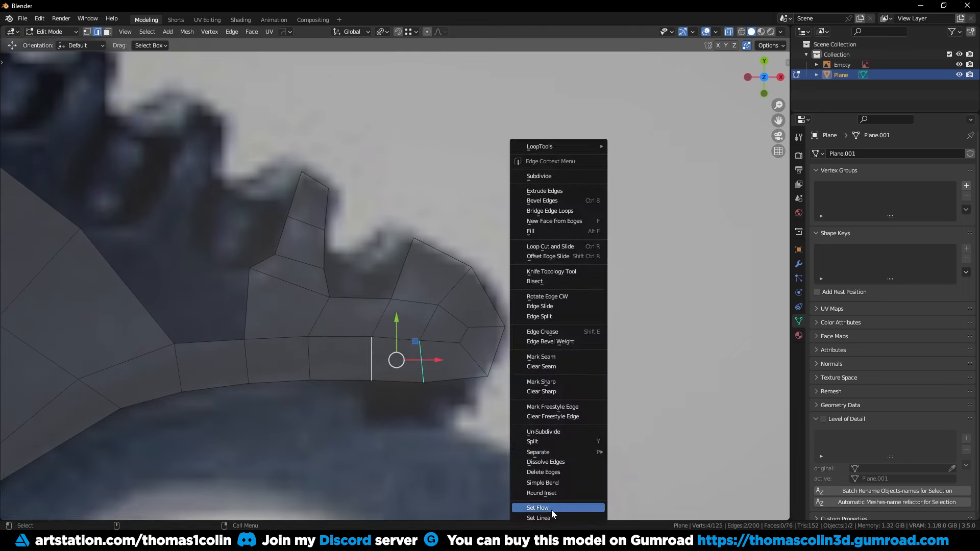
click(553, 509)
key(g)
key(g)
click(488, 377)
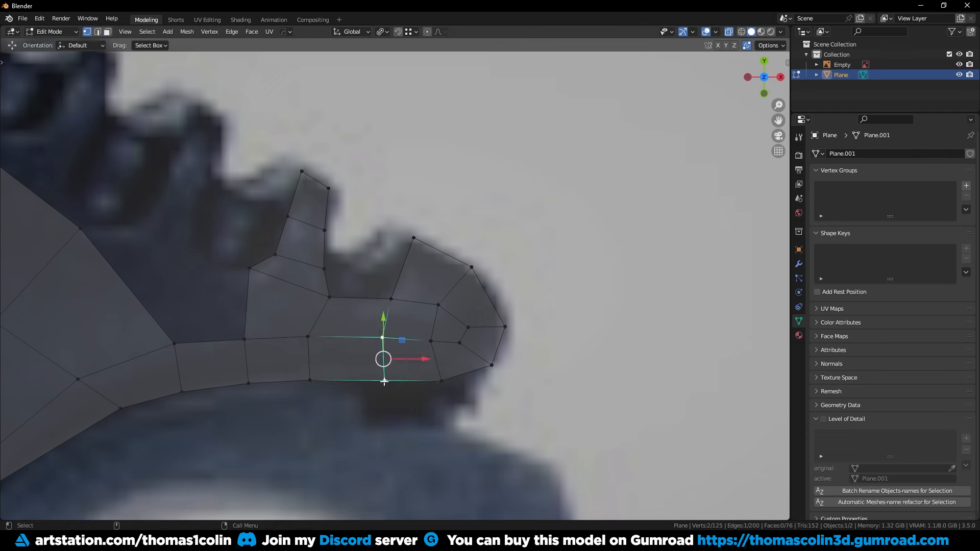
- Evenly distribute the vertices along the upper and lower rim edges under the two teeth with LoopTools Space
ctrl+click(410, 340)
shift+click(411, 380)
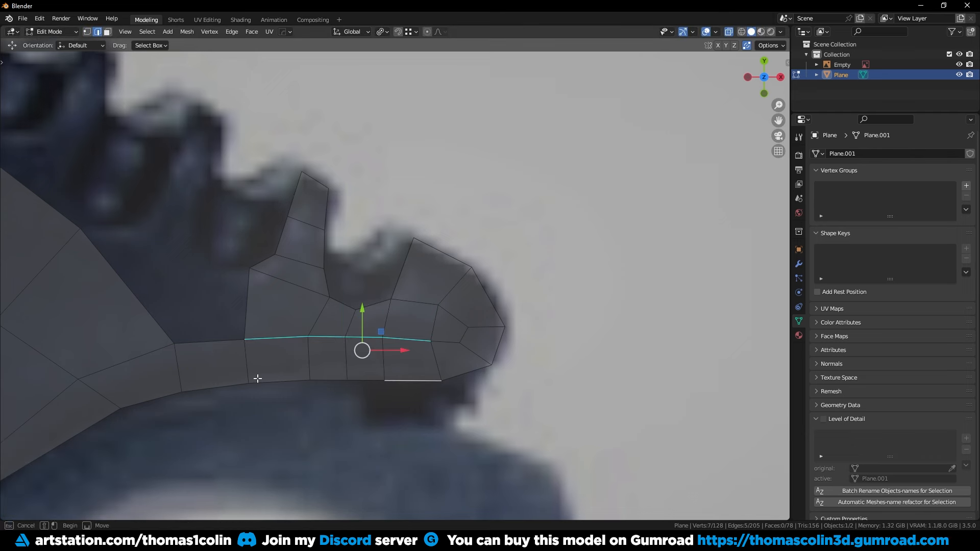
ctrl+click(271, 382)
right_click(546, 277)
mouse_move(531, 147)
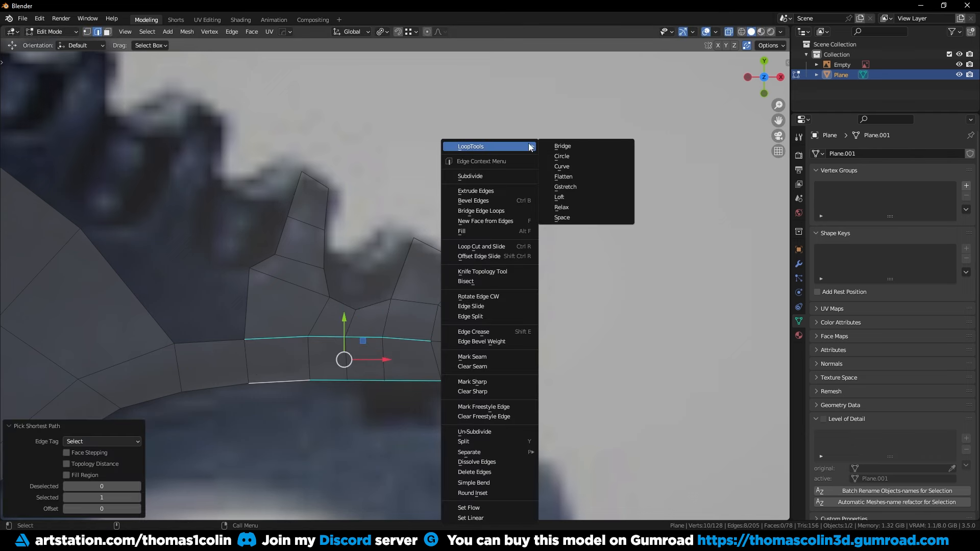
click(567, 218)
- Apply LoopTools Space again to both rim edge paths, extended by one segment toward the arches
click(206, 343)
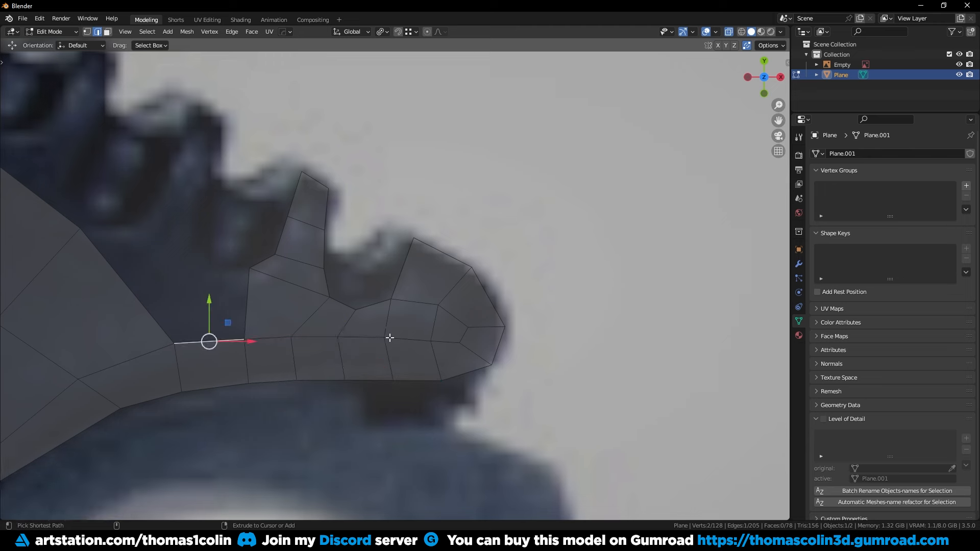
ctrl+click(388, 339)
shift+click(212, 387)
ctrl+click(411, 380)
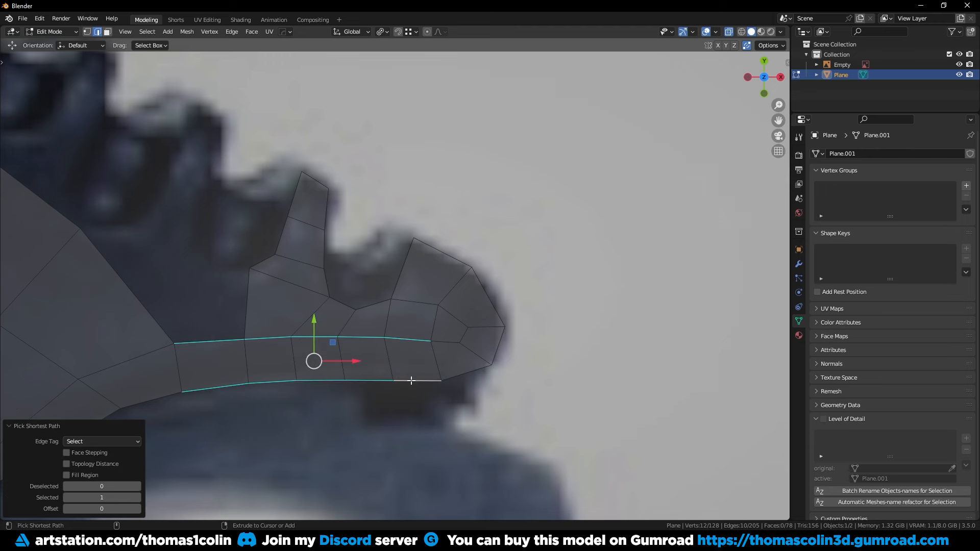
right_click(413, 261)
mouse_move(387, 147)
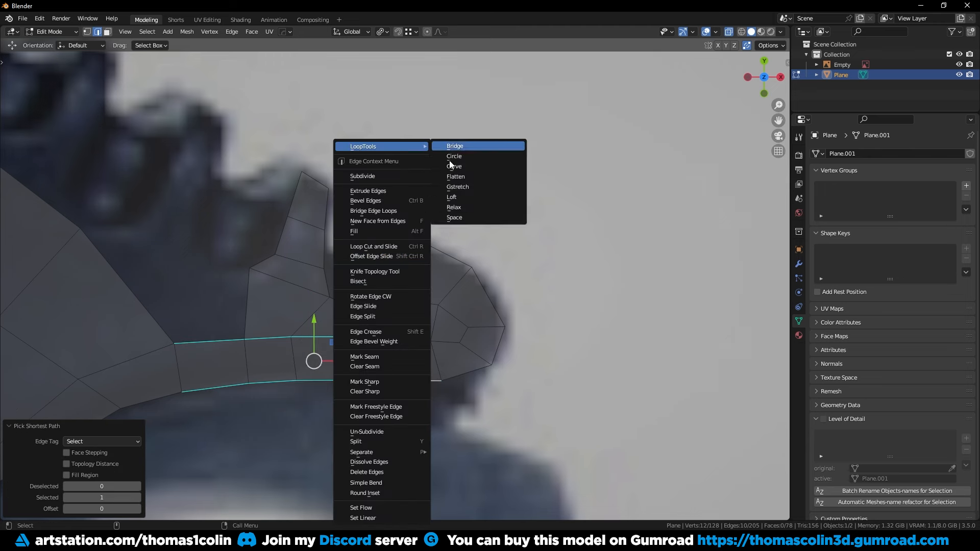
click(467, 217)
- Extrude the inner side edge of the second tooth's base toward the arches and snap its lower vertex onto the rim
scroll(296, 332, down, 4)
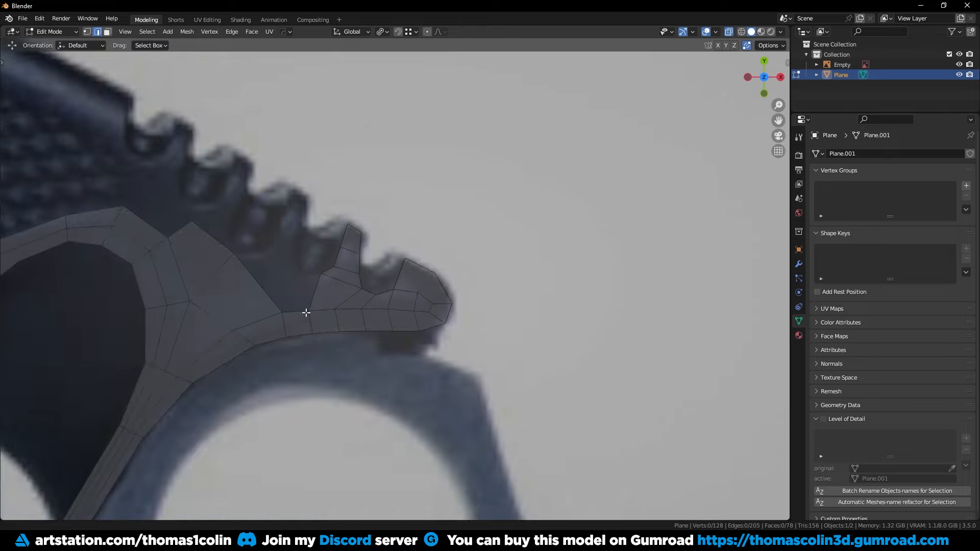
scroll(352, 301, up, 3)
click(379, 308)
key(e)
click(322, 288)
key(1)
click(306, 347)
key(g)
click(305, 365)
- Extrude the plate's diagonal edge toward the new face and snap it on to close the gap
click(256, 306)
key(e)
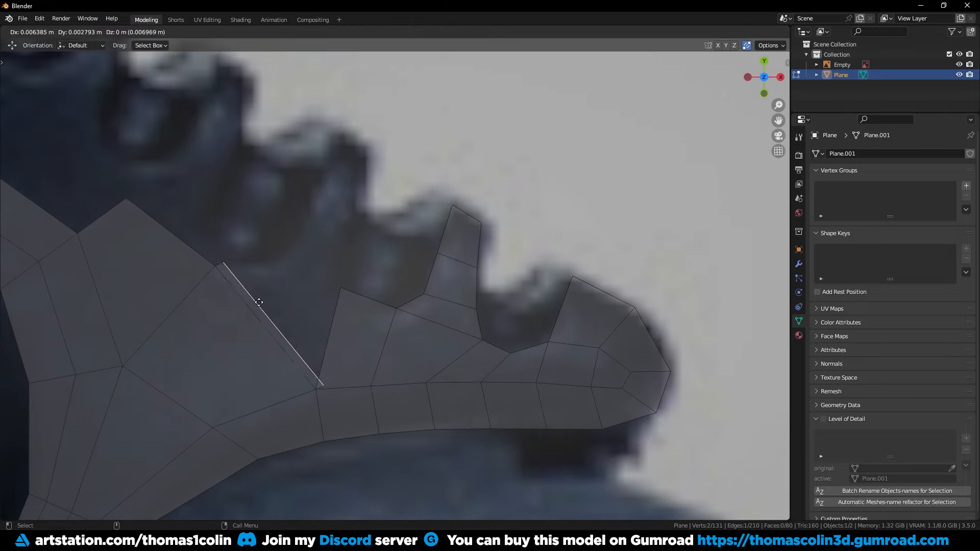
click(320, 300)
key(g)
click(348, 291)
- Extrude the base edge up into the third tooth, fit its tip vertices to the reference, and add a crosswise loop cut
click(328, 284)
key(e)
click(372, 148)
key(1)
click(408, 164)
key(g)
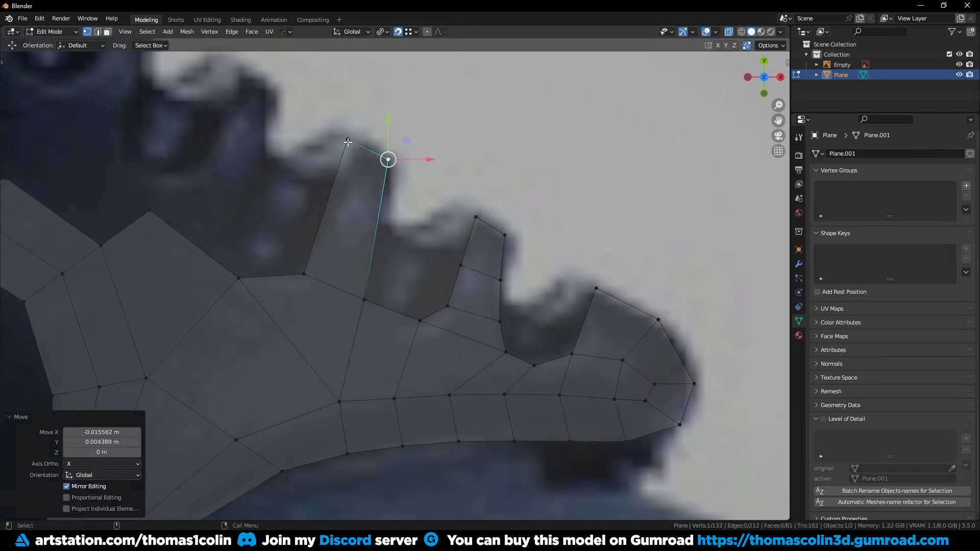
click(349, 141)
key(g)
key(ctrl+r)
scroll(406, 270, down, 4)
scroll(309, 294, up, 5)
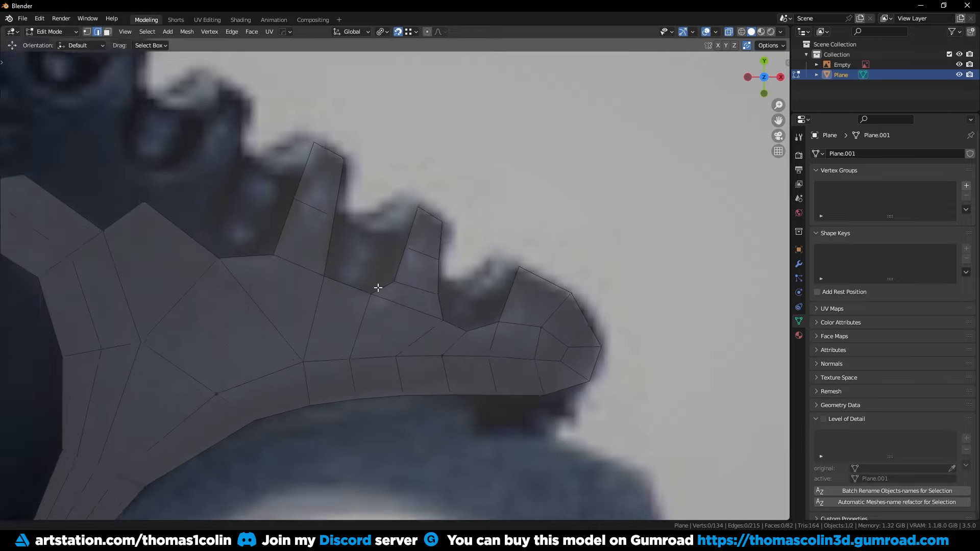
- Move the vertices in the valley between the second and third teeth to follow the reference outline
key(1)
click(332, 280)
key(g)
click(328, 282)
key(g)
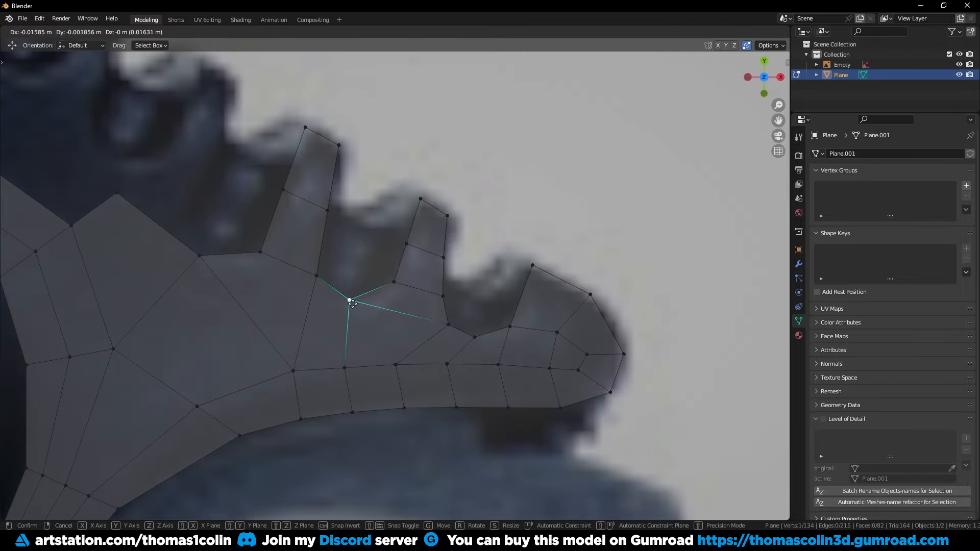
click(321, 216)
shift+middle_drag(259, 303, 385, 354)
key(2)
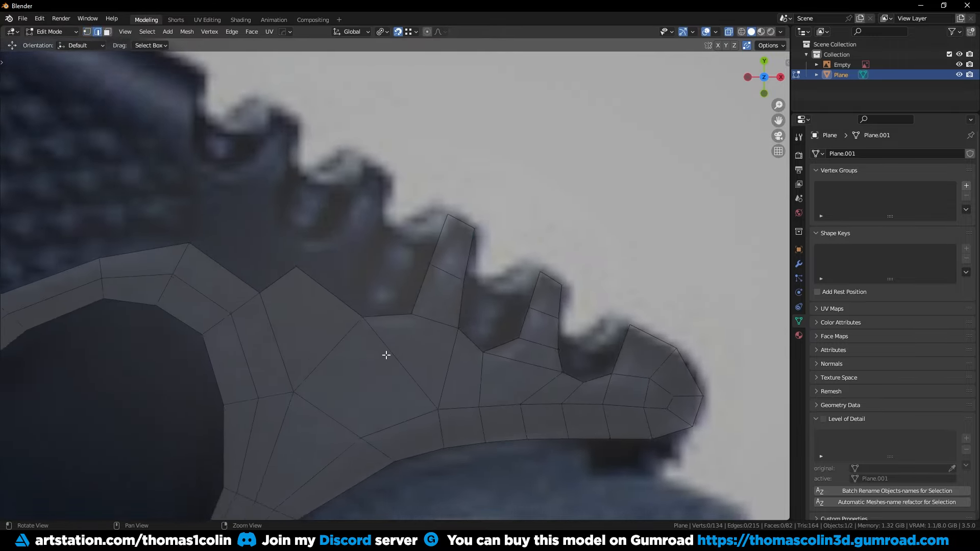
- Reposition the peak vertex of the plate beside the third arch
key(1)
click(326, 283)
key(g)
click(308, 276)
key(3)
scroll(481, 324, down, 8)
scroll(376, 277, up, 9)
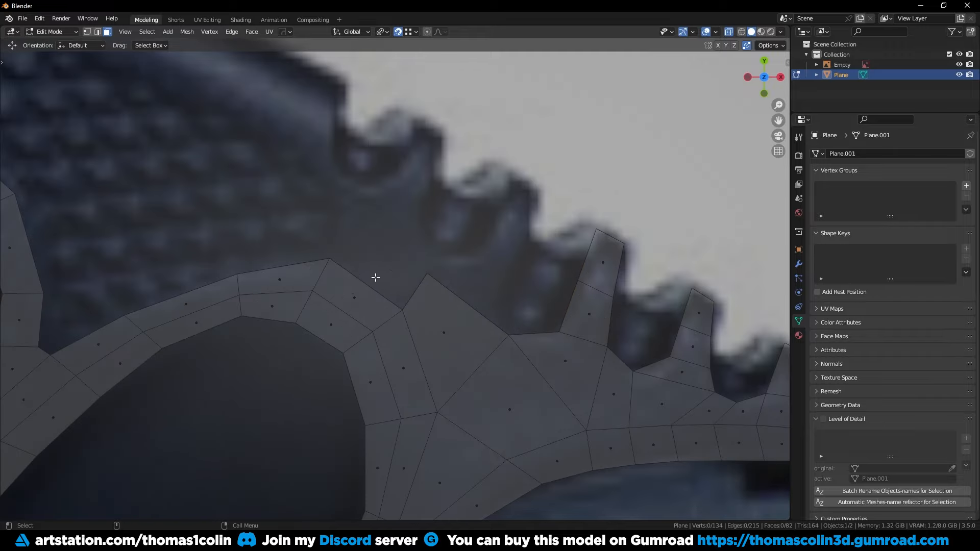
key(1)
key(g)
click(426, 273)
- Fill the gap between the arch and the plate's peak, and extrude the two outer edges toward the next teeth
key(2)
shift+click(463, 294)
key(e)
click(458, 247)
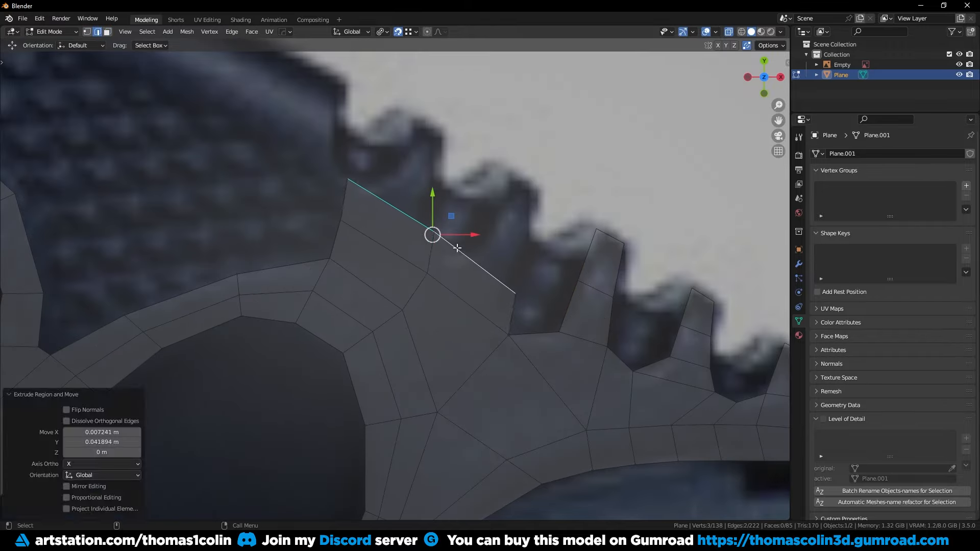
- Move the vertices of the extruded outer edge to match the base of the fourth tooth and the valley beside it
shift+middle_drag(414, 308, 380, 265)
key(g)
click(385, 236)
click(399, 187)
key(g)
click(398, 211)
- Extrude the plate's outer edge beside the third tooth into a fourth tooth, and move its two tip vertices onto the reference outline
key(2)
click(438, 225)
key(e)
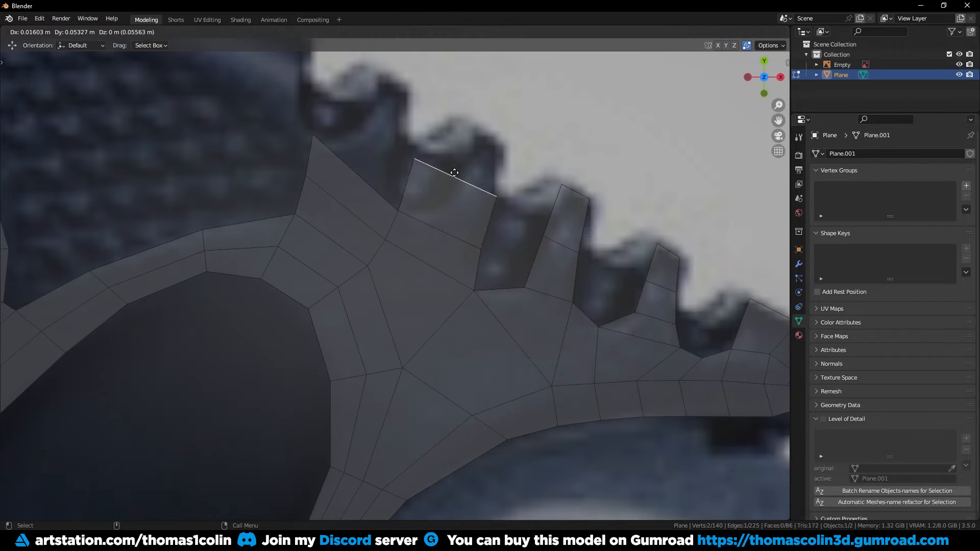
key(1)
click(515, 148)
key(g)
click(501, 140)
click(431, 110)
key(g)
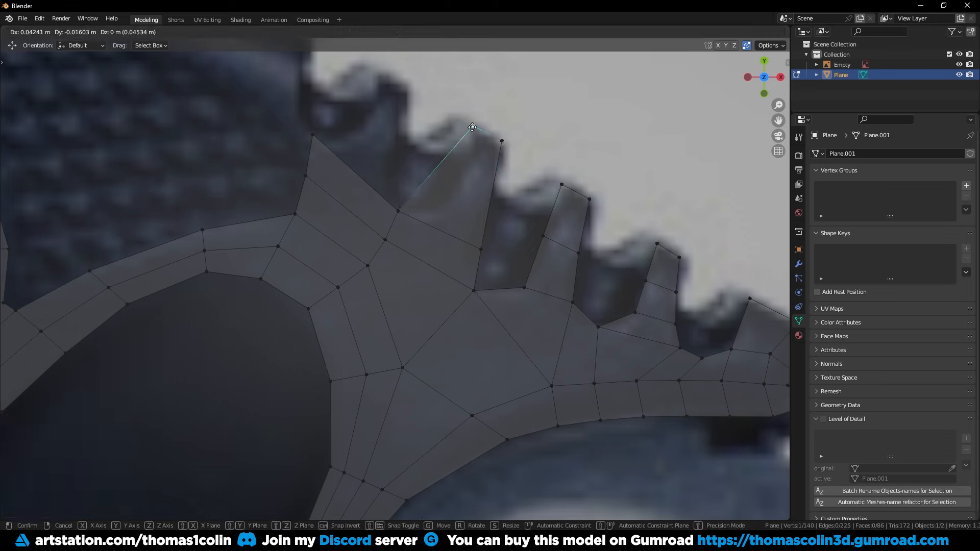
- Add a loop cut across the fourth tooth and move its vertex to the tooth's base so the tooth narrows like the reference
key(1)
click(436, 170)
key(g)
key(g)
key(2)
key(g)
key(g)
click(438, 191)
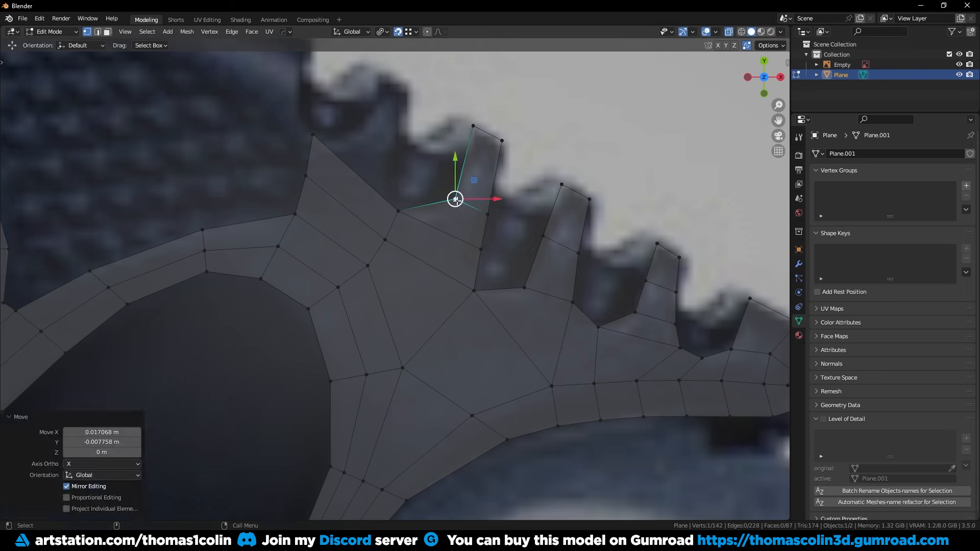
- Move the two vertices in the valley between the third and fourth teeth to follow the reference outline
click(475, 291)
key(g)
click(531, 273)
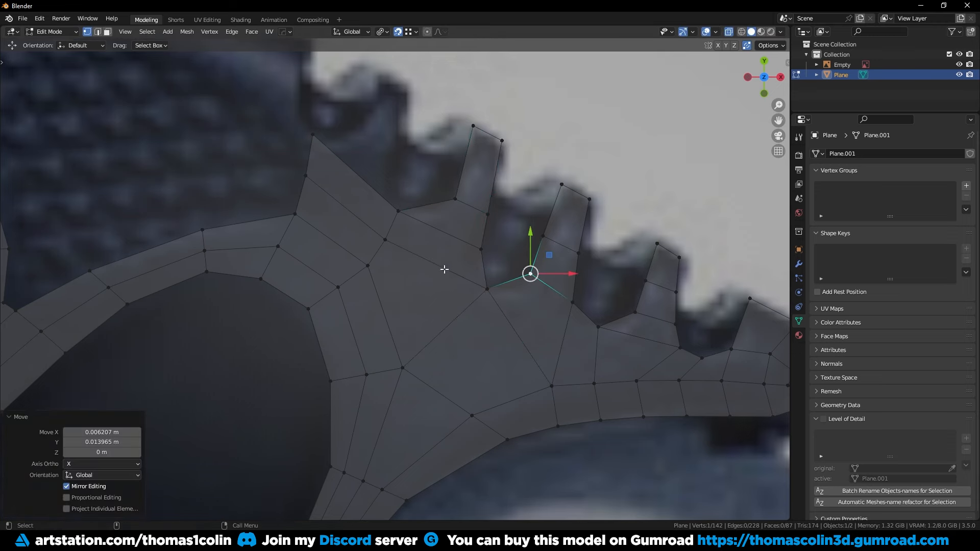
- Extrude the plate's last outer edge into a fifth tooth, rotate the new tip edge by -12.4° and reposition it
shift+middle_drag(444, 269, 417, 309)
key(2)
click(330, 216)
key(e)
click(386, 123)
key(r)
click(459, 112)
key(g)
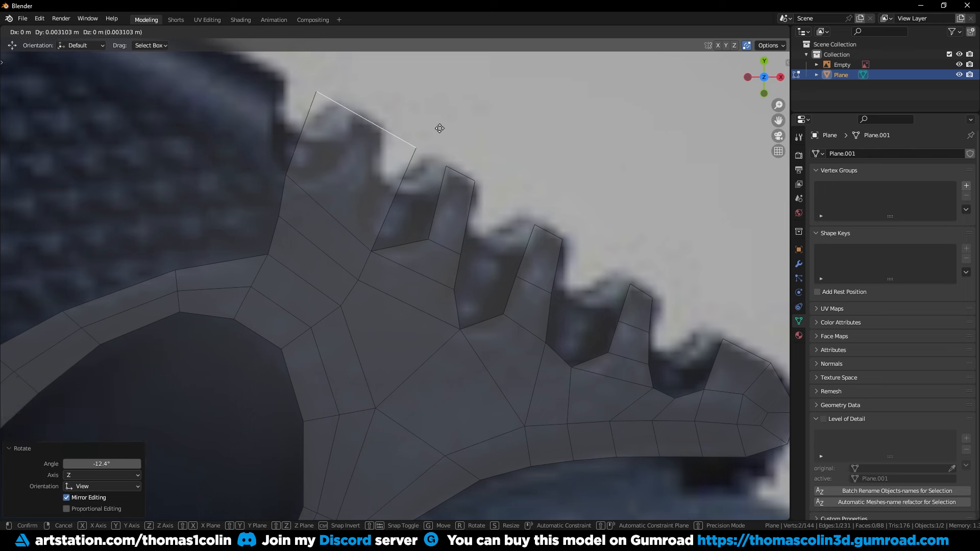
click(441, 128)
- Straighten the tip edges of all five teeth by scaling them to 0 on X in the Edge transform orientation
click(366, 31)
click(394, 57)
shift+click(462, 173)
shift+click(547, 231)
shift+click(641, 290)
shift+click(742, 345)
key(s)
key(x)
key(0)
key(Return)
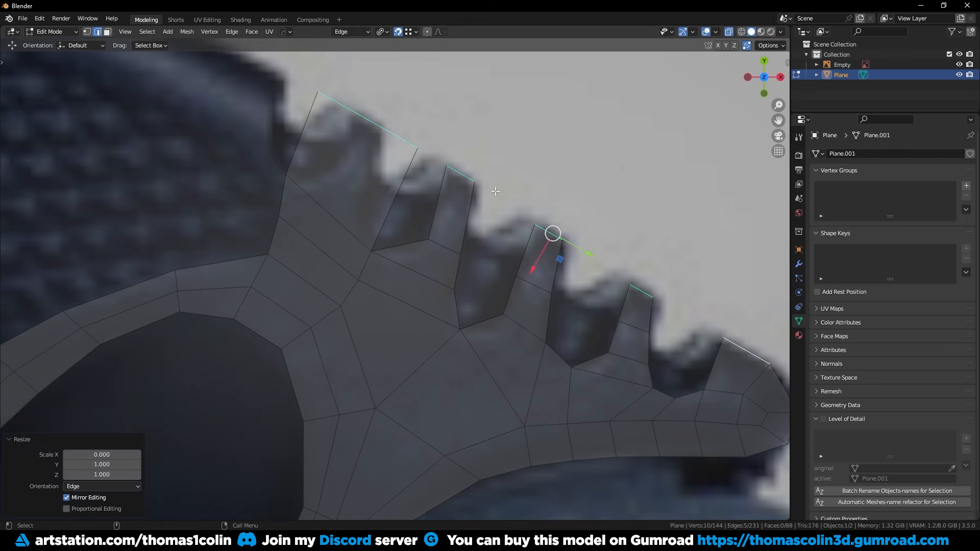
- Move the two tip vertices of the fifth tooth onto the narrow peak in the reference
key(g)
click(380, 127)
click(317, 91)
key(g)
click(354, 114)
- Add a loop cut across the fifth tooth, and fit its two vertices and the adjacent valley vertex to the reference
key(ctrl+r)
click(340, 161)
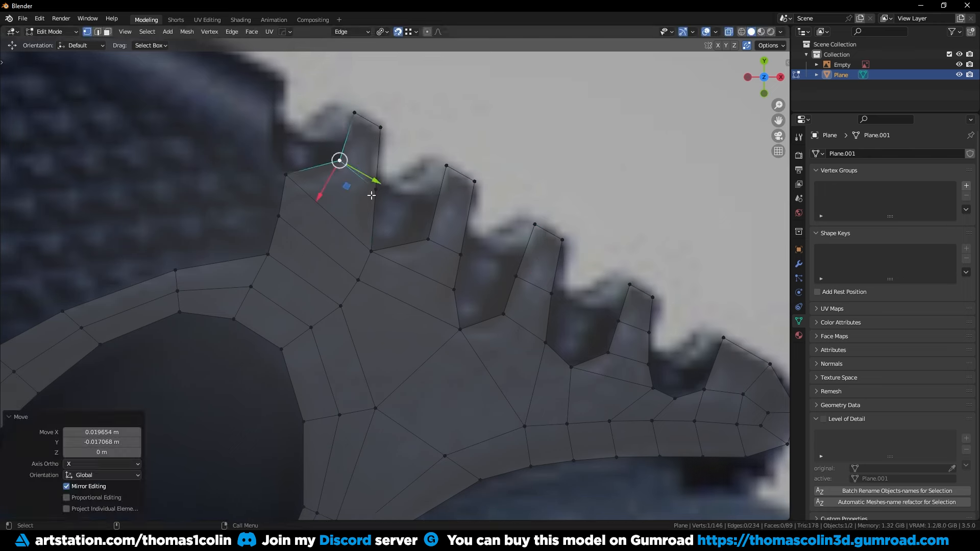
key(g)
click(369, 185)
click(372, 251)
key(g)
click(372, 251)
- Lower the cross edge of the fifth tooth to the tooth's base and adjust its ends to the reference outline
key(2)
click(354, 167)
key(g)
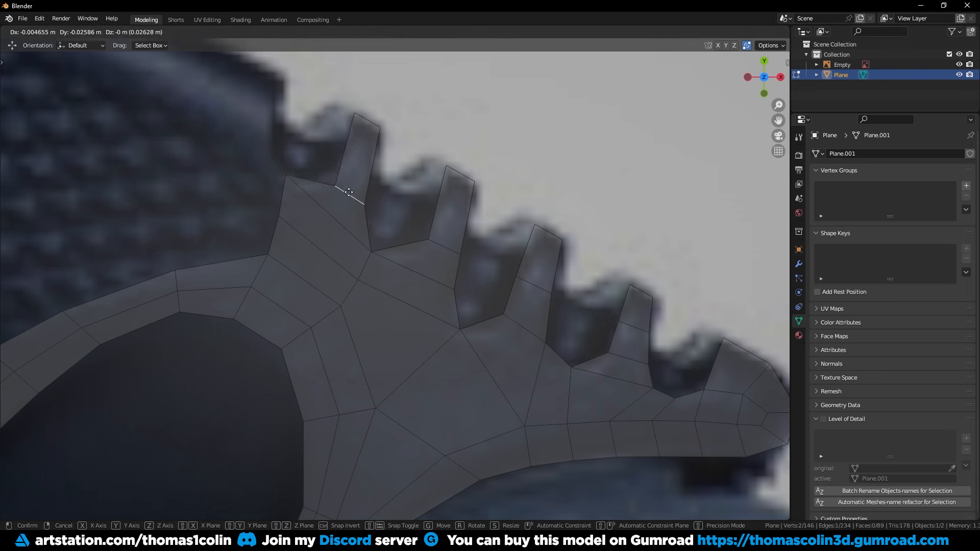
click(346, 190)
click(365, 204)
key(g)
click(362, 198)
- Knife-cut a supporting edge line from the fourth tooth's tip around the valley to the third tooth's tip
key(2)
click(366, 164)
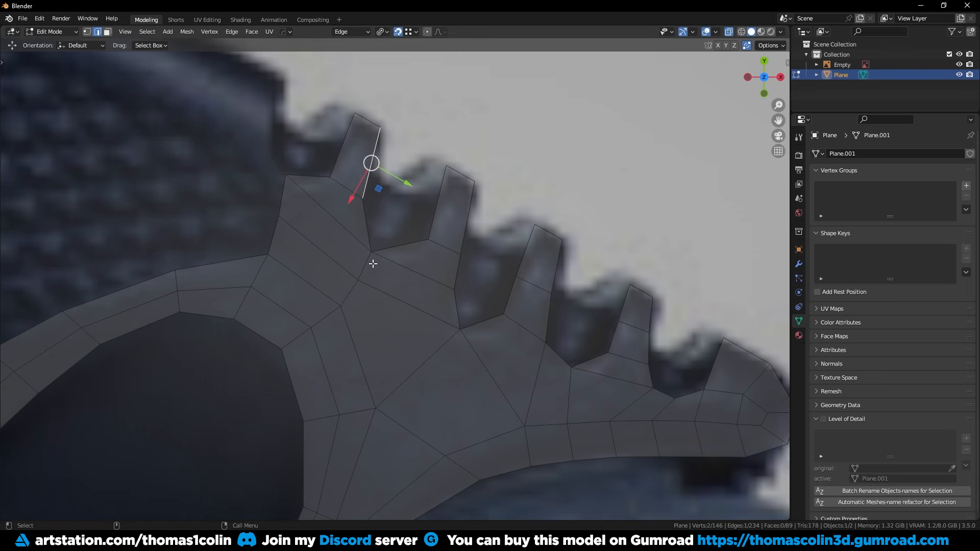
alt+right_drag(373, 264, 418, 291)
alt+middle_drag(418, 291, 427, 321)
alt+right_drag(499, 365, 443, 258)
key(k)
click(405, 131)
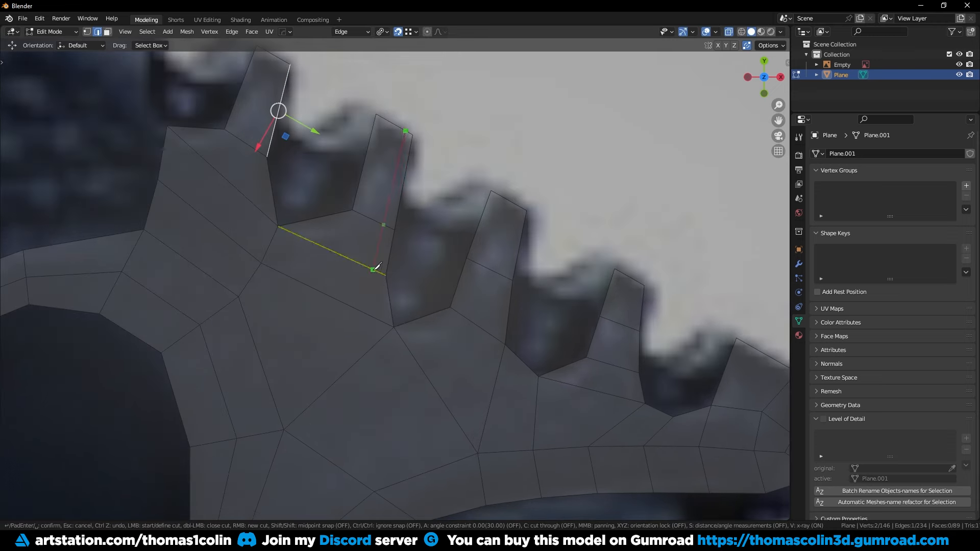
click(497, 193)
key(space)
- Reposition the vertex of the new cut beneath the valley between the third and fourth teeth
alt+right_drag(408, 286, 392, 342)
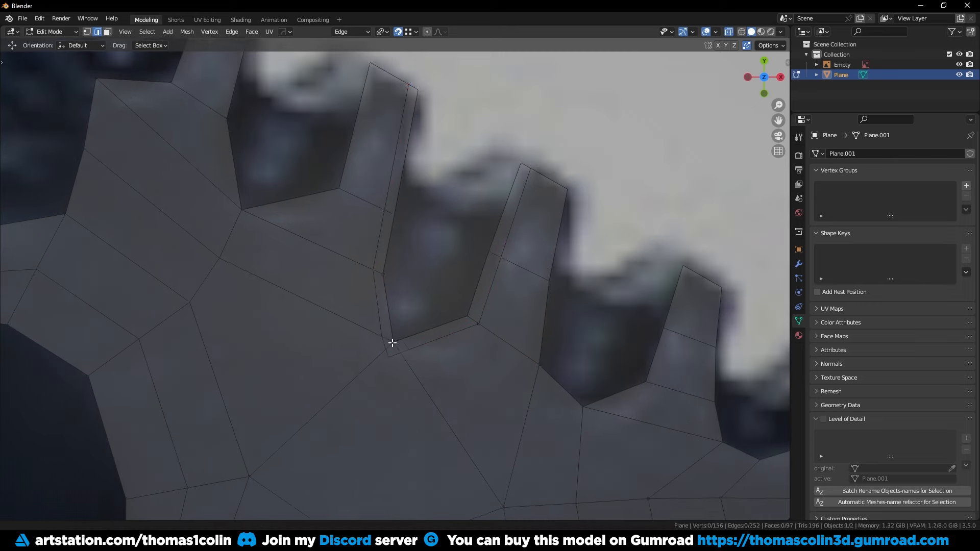
key(1)
key(g)
click(385, 348)
key(g)
click(387, 353)
- Knife-cut a supporting edge line from the third tooth's tip around the valley to the second tooth's tip
shift+middle_drag(435, 237, 418, 234)
key(k)
click(444, 193)
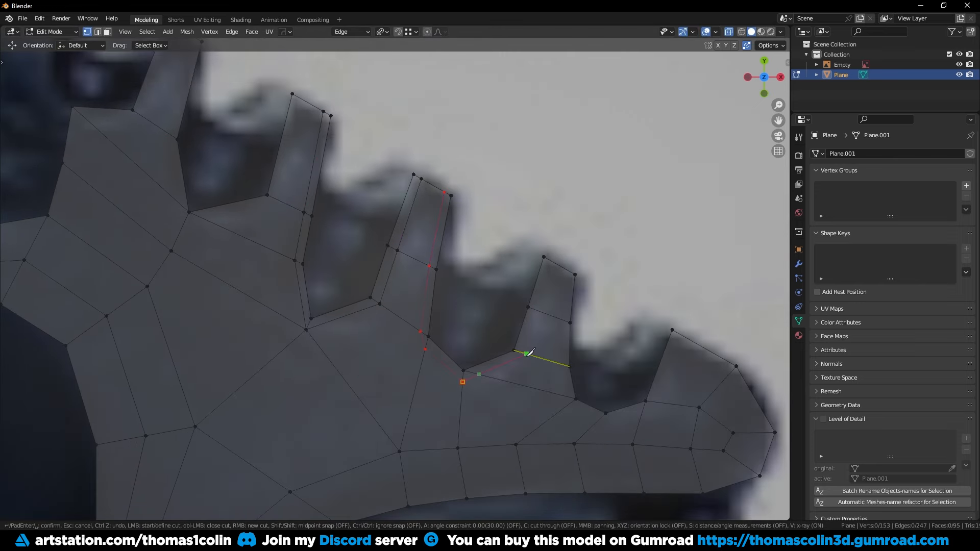
click(552, 262)
key(space)
- Move the support-line vertices beneath the valley between the second and third teeth to widen the border evenly
alt+right_drag(455, 429, 510, 357)
click(573, 307)
drag(573, 306, 566, 314)
click(495, 339)
drag(495, 339, 467, 352)
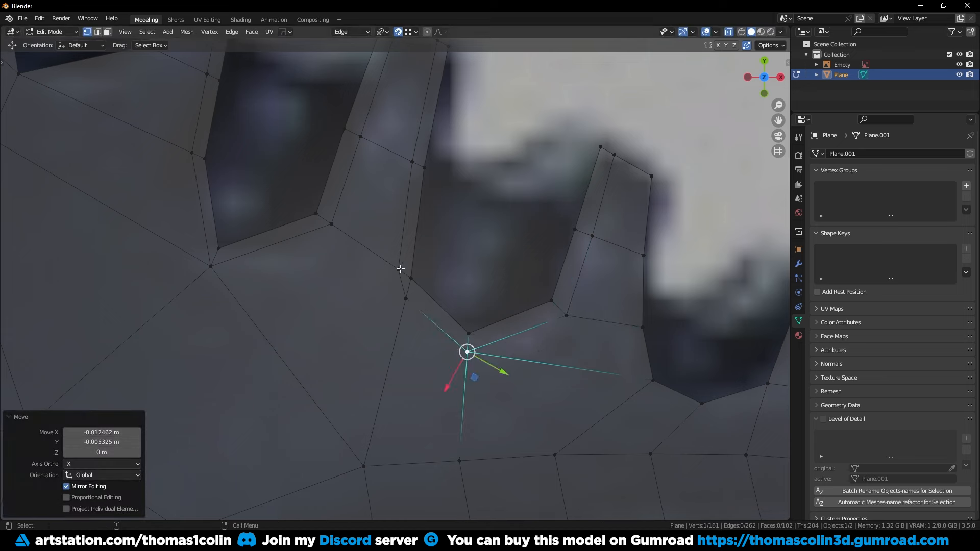
drag(406, 302, 395, 293)
- Fine-tune the support-line vertices along the valley between the third and fourth teeth
alt+right_drag(424, 275, 450, 306)
shift+middle_drag(451, 306, 512, 324)
drag(251, 190, 249, 196)
drag(268, 278, 268, 281)
- Knife-cut a supporting edge line from the second tooth's tip around the valley to the first tooth's tip
shift+middle_drag(541, 240, 306, 180)
alt+right_drag(316, 176, 344, 143)
key(k)
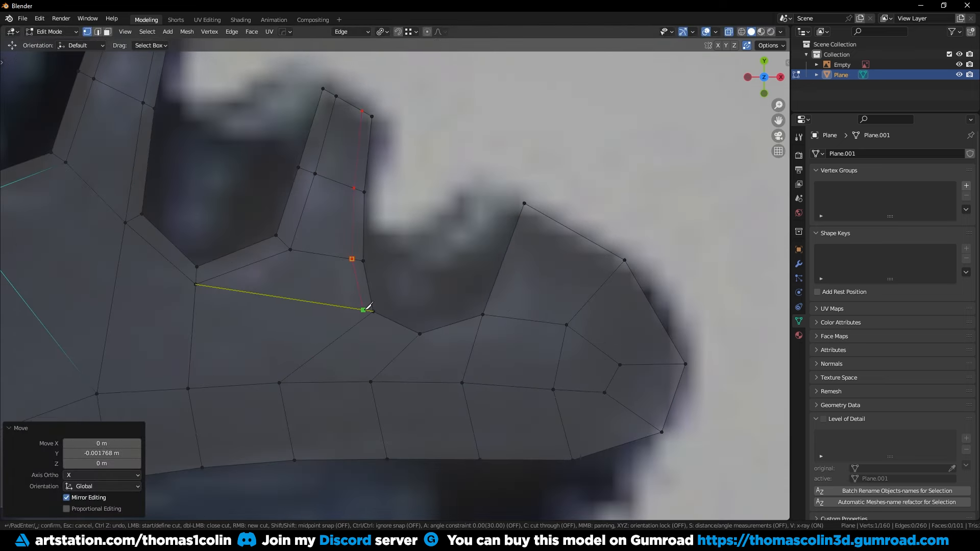
click(533, 209)
key(space)
- Lower the support-line vertices beneath the valley between the first and second teeth, and merge the two inner vertices at the first tooth's base
alt+right_drag(424, 372, 449, 342)
drag(353, 317, 355, 329)
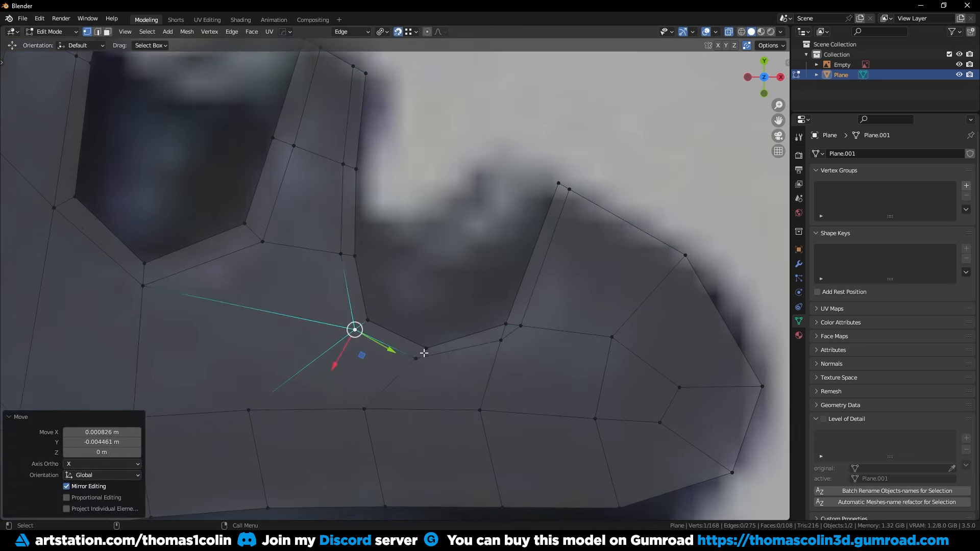
drag(417, 359, 425, 363)
click(502, 338)
shift+click(520, 325)
key(m)
drag(520, 336, 522, 337)
- Knife-cut a supporting edge line from the fourth tooth's tip around the valley to the fifth tooth's tip
click(418, 252)
alt+right_drag(415, 210, 262, 304)
alt+middle_drag(262, 304, 472, 423)
alt+right_drag(472, 424, 421, 276)
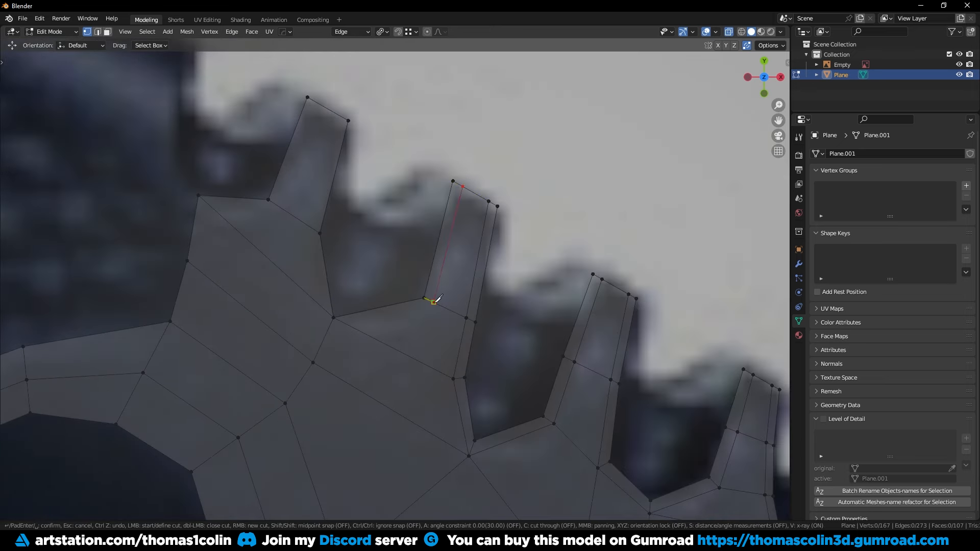
click(310, 226)
click(340, 115)
key(space)
- Move the support-line vertices around the valley between the fourth and fifth teeth, merging the extra vertex at the valley's bottom at last
alt+right_drag(376, 401, 400, 360)
drag(440, 309, 438, 318)
click(335, 337)
shift+click(310, 344)
key(m)
key(l)
drag(306, 317, 311, 342)
drag(287, 212, 287, 223)
alt+right_drag(362, 194, 390, 286)
- Preview the plate with level 2 subdivision against the reference image, and undo the subdivision
key(Tab)
key(ctrl+2)
click(509, 154)
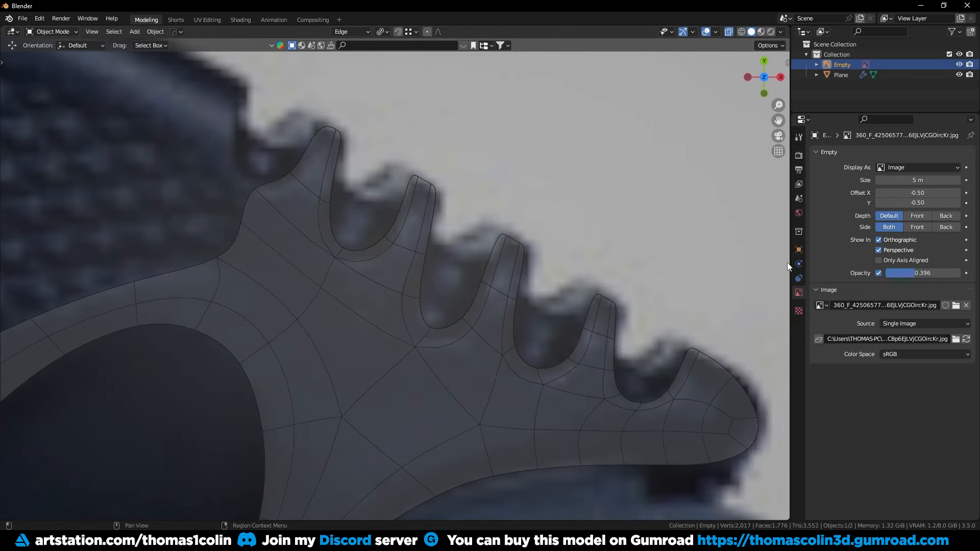
key(ctrl+z)
key(ctrl+z)
- Bevel the edge loop running from the arch opening to the valley between the fourth and fifth teeth, using one segment
key(Tab)
alt+middle_drag(459, 281, 498, 284)
key(2)
double_click(364, 282)
key(ctrl+b)
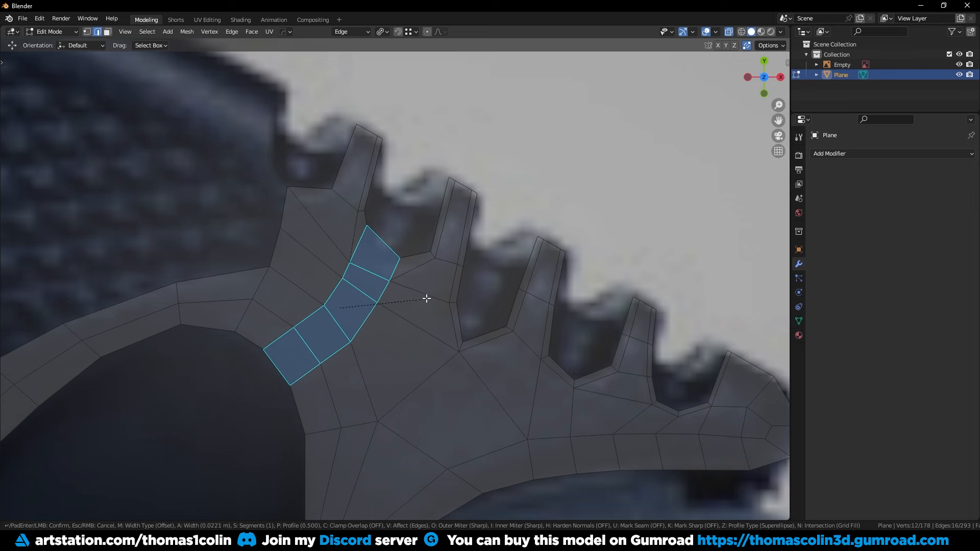
click(426, 300)
- Reposition the bevelled vertices beneath the valley between the fourth and fifth teeth to even out the surrounding faces
alt+right_drag(414, 319, 408, 282)
key(1)
drag(402, 253, 396, 262)
drag(360, 212, 352, 247)
drag(389, 281, 393, 273)
- Evenly space the vertices of the two inner edge loops along the top of the arch using LoopTools Space
alt+right_drag(393, 273, 350, 267)
alt+middle_drag(291, 357, 363, 240)
key(2)
click(365, 294)
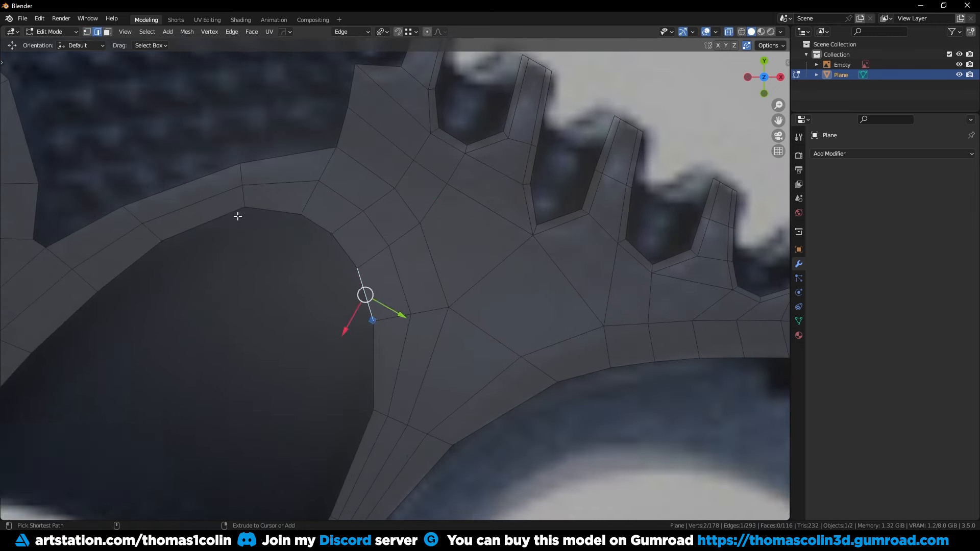
ctrl+click(215, 198)
ctrl+click(406, 305)
right_click(486, 149)
click(537, 216)
key(ctrl+z)
right_click(445, 149)
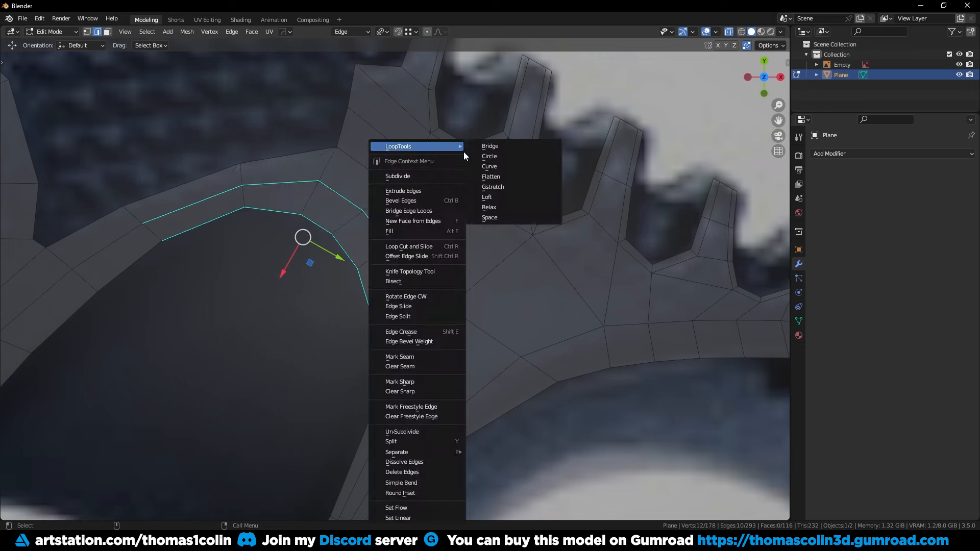
click(495, 216)
- Move the vertex on the arch's outer edge to line up with the evenly spaced inner vertices
key(1)
drag(240, 164, 238, 165)
key(g)
click(199, 179)
- Slide the inner vertex beneath the fifth tooth along its edge to even out the neighbouring faces
click(395, 190)
key(g)
key(g)
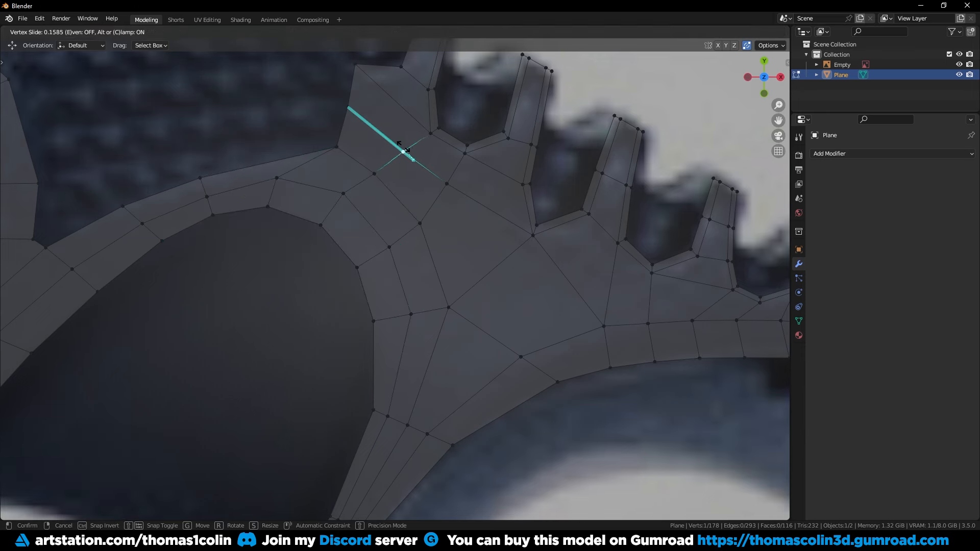
alt+middle_drag(410, 225, 400, 247)
click(361, 201)
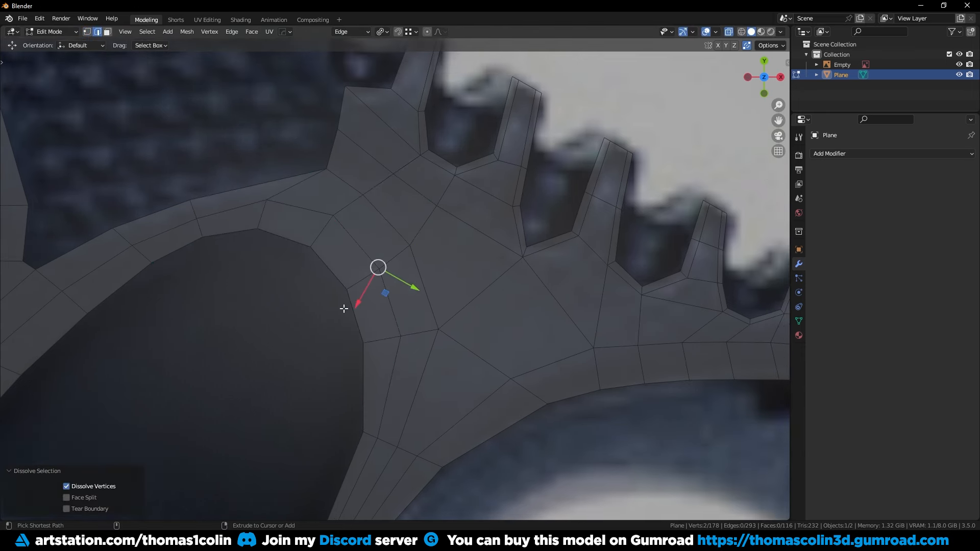
- Align the two connected inner edges running from the outer boundary beside the fifth tooth into an even line
ctrl+middle_drag(343, 308, 250, 328)
click(295, 221)
shift+click(346, 261)
right_click(647, 346)
click(613, 503)
- Slide an inner vertex below the fifth tooth's base along its edge to balance the surrounding faces
key(1)
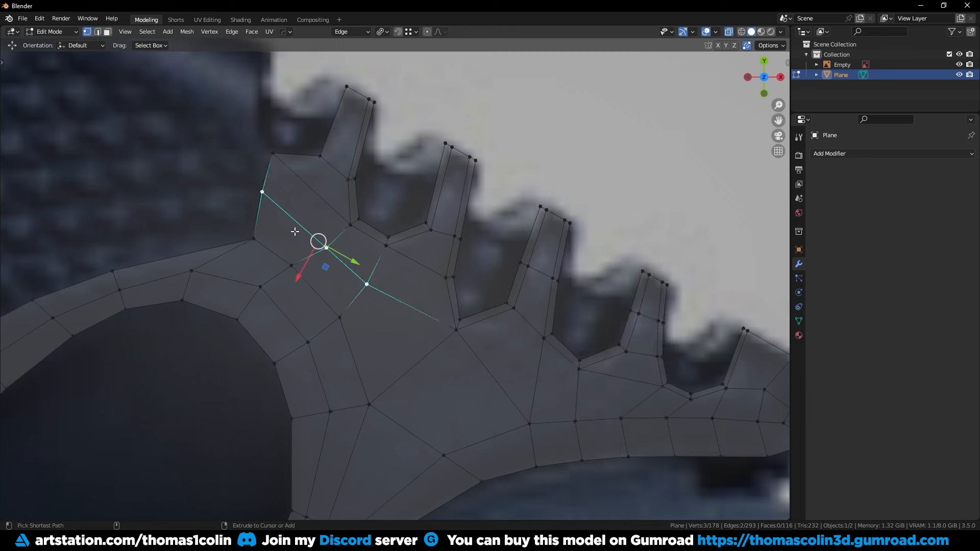
shift+middle_drag(466, 303, 406, 301)
key(1)
click(369, 326)
key(g)
key(g)
shift+middle_drag(387, 357, 482, 349)
click(391, 308)
- Slide the boundary vertex beside the fifth tooth along the outer edge, closer to the upper corner
key(2)
ctrl+middle_drag(482, 350, 271, 377)
ctrl+middle_drag(306, 355, 443, 263)
key(1)
click(396, 326)
key(g)
key(g)
click(401, 302)
- Extrude the short edge beside the fifth tooth into a narrow two-segment strip toward the smooth band, rotating it and adjusting a corner vertex
key(2)
click(402, 287)
key(e)
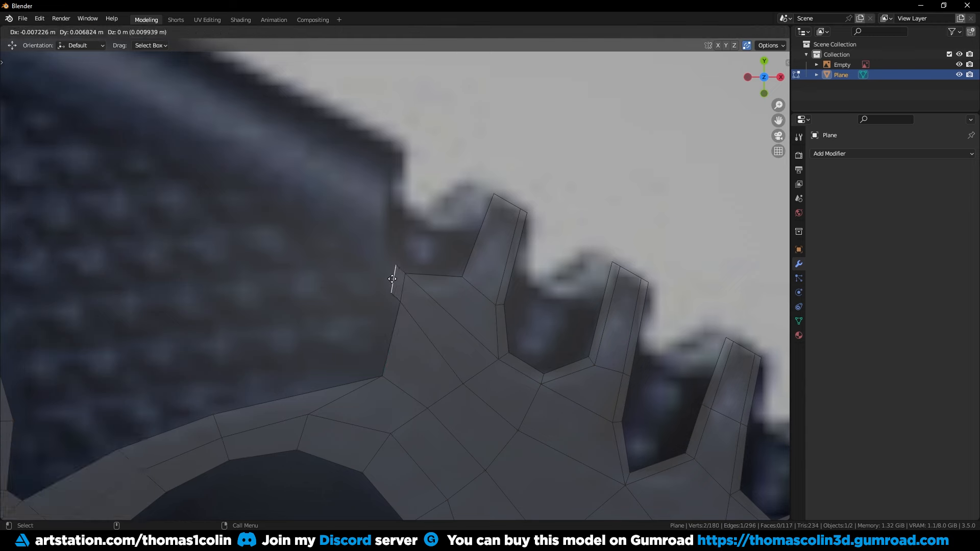
key(r)
click(424, 192)
key(1)
click(370, 228)
key(g)
key(g)
click(365, 234)
key(2)
shift+middle_drag(338, 239, 367, 281)
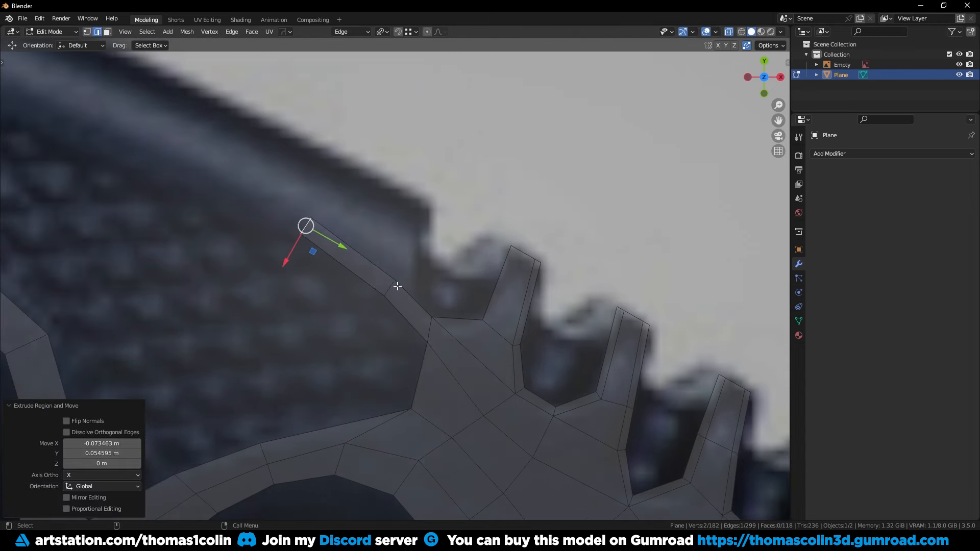
- Add a loop cut across the narrow strip and move the inner vertex at its first joint to even its width
key(ctrl+r)
click(360, 265)
key(1)
click(394, 295)
key(g)
click(382, 299)
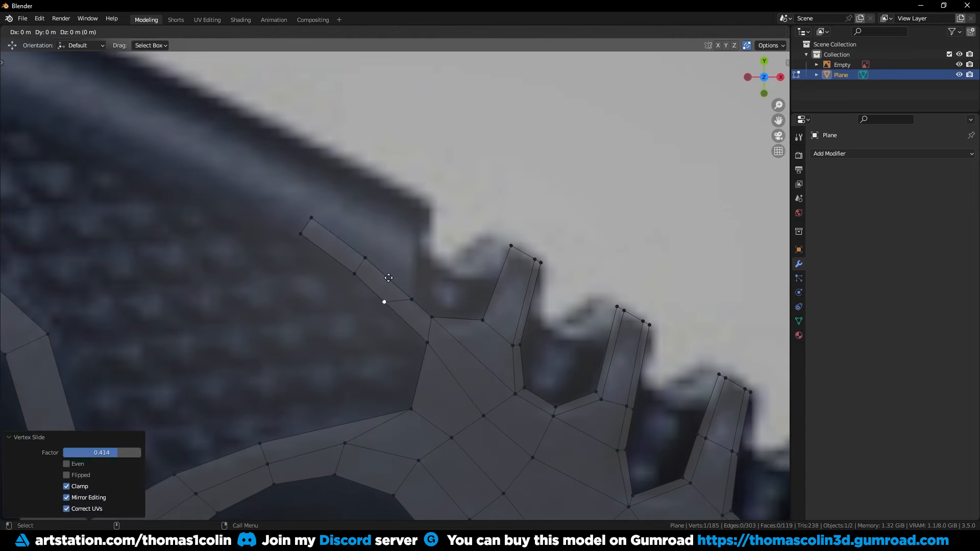
- Extrude the strip's outer edge up to the smooth band's corner and slide the strip's cross edge along its length
key(e)
click(398, 186)
key(g)
key(g)
click(345, 242)
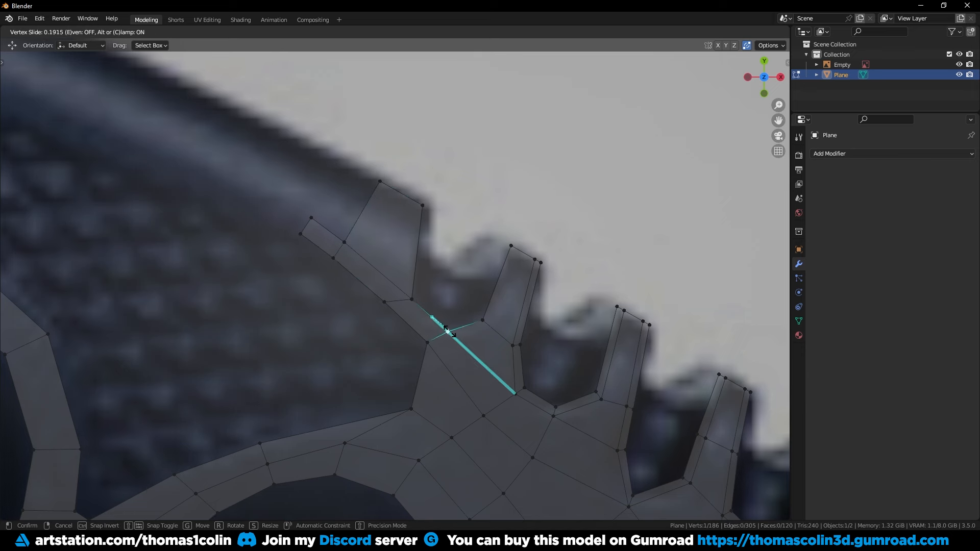
- Enable snapping and reposition the end vertices of the new corner patch to match the width of the smooth band
scroll(318, 305, up, 2)
shift+middle_drag(318, 304, 438, 310)
click(437, 310)
key(shift+Tab)
key(g)
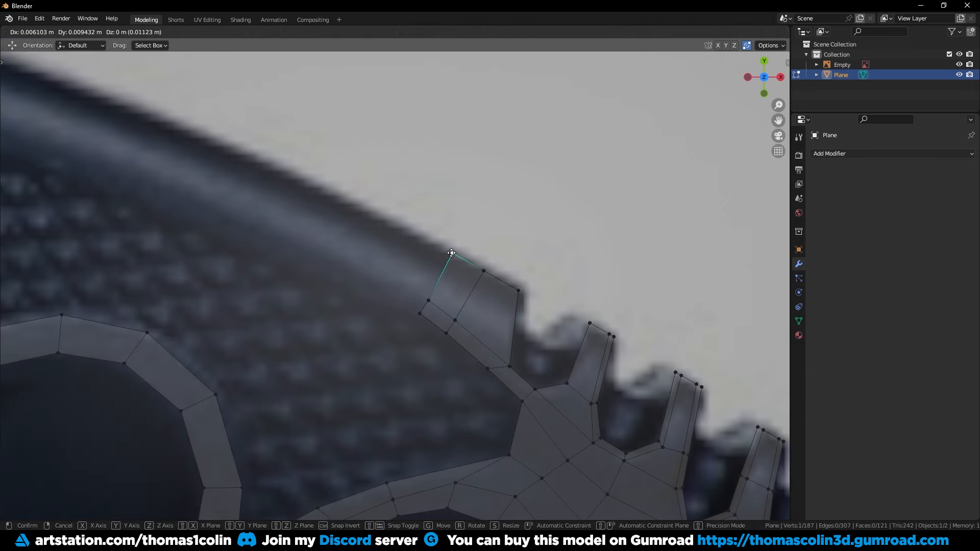
click(432, 323)
click(343, 284)
key(g)
click(347, 265)
scroll(357, 276, down, 2)
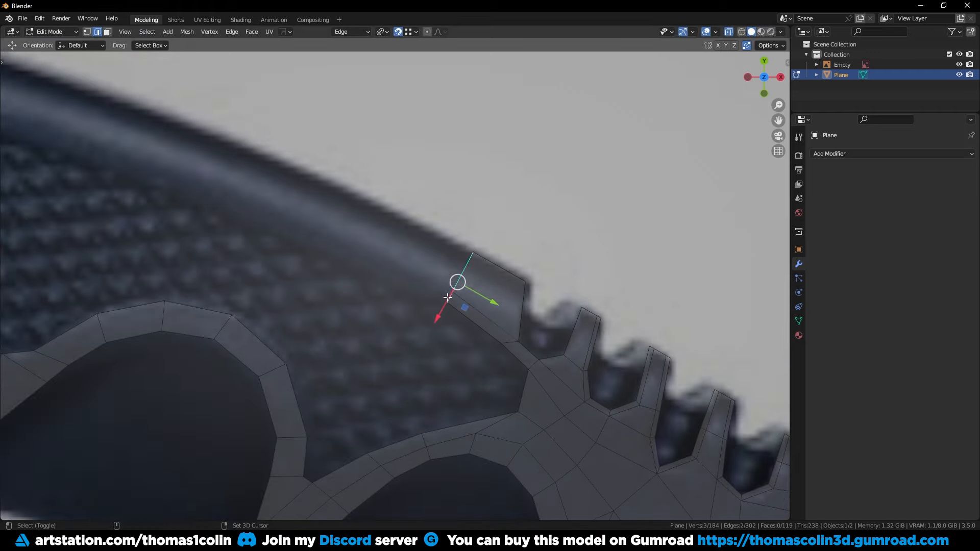
- Extrude the corner patch's end edges along the smooth band in two long segments up to its far end, rotating to follow the curve
scroll(371, 282, up, 1)
shift+middle_drag(371, 281, 463, 320)
key(e)
click(391, 199)
shift+middle_drag(390, 199, 574, 242)
key(e)
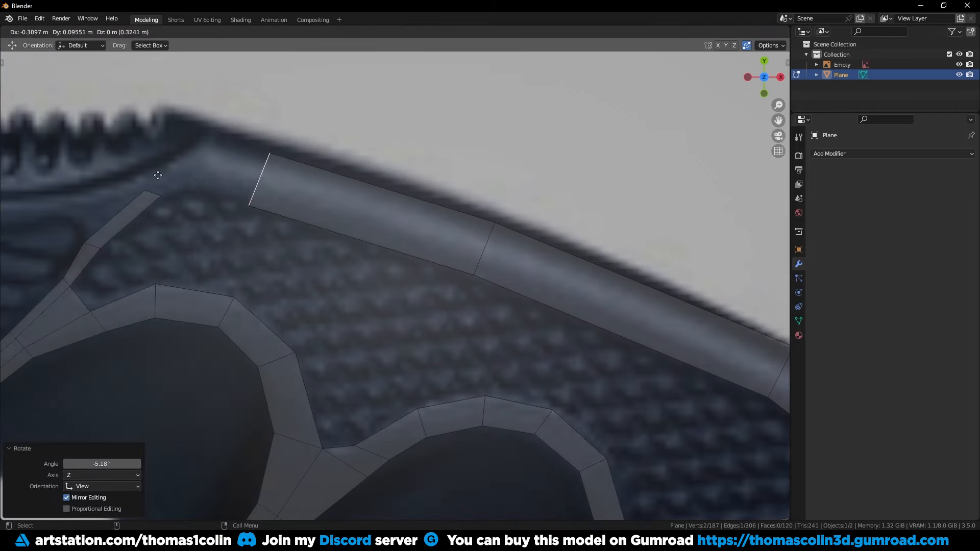
click(294, 156)
click(204, 192)
key(g)
click(193, 189)
- Add loop cuts across the band's far segment and move the outer vertices onto the reference's upper edge
key(ctrl+r)
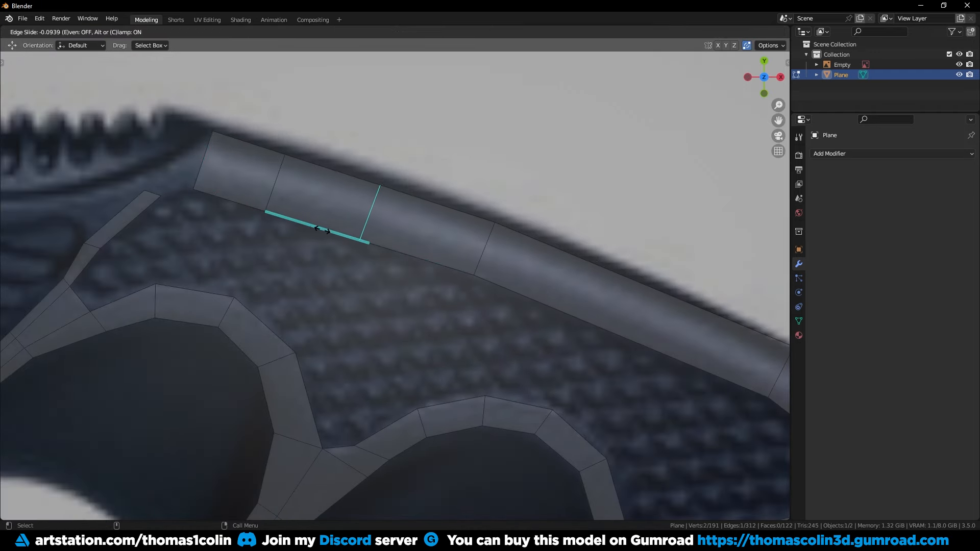
click(287, 160)
key(g)
click(307, 165)
click(364, 182)
key(g)
click(369, 177)
click(494, 223)
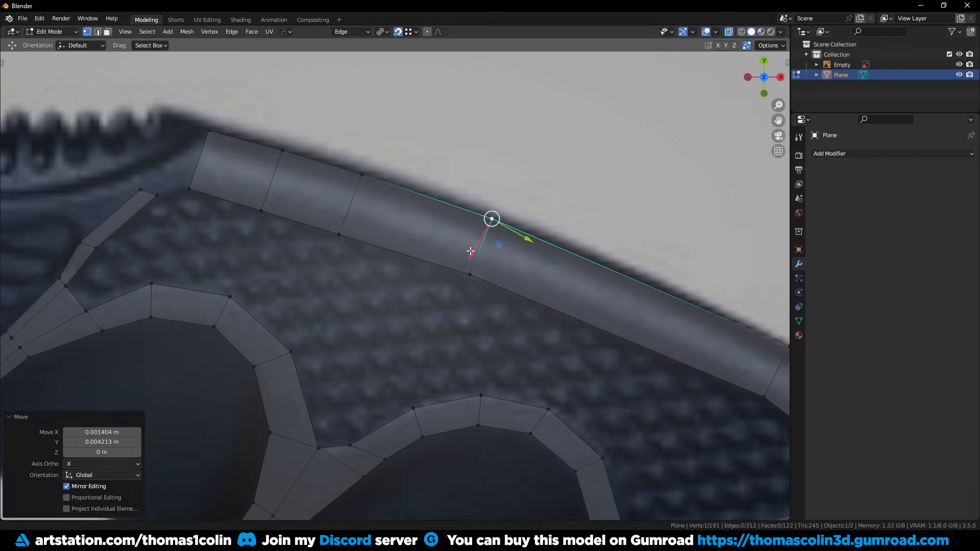
- Slide the inner-edge vertex near the start of the middle arch along its edge to even out the neighbouring faces
shift+middle_drag(389, 433, 305, 283)
click(284, 326)
key(g)
key(g)
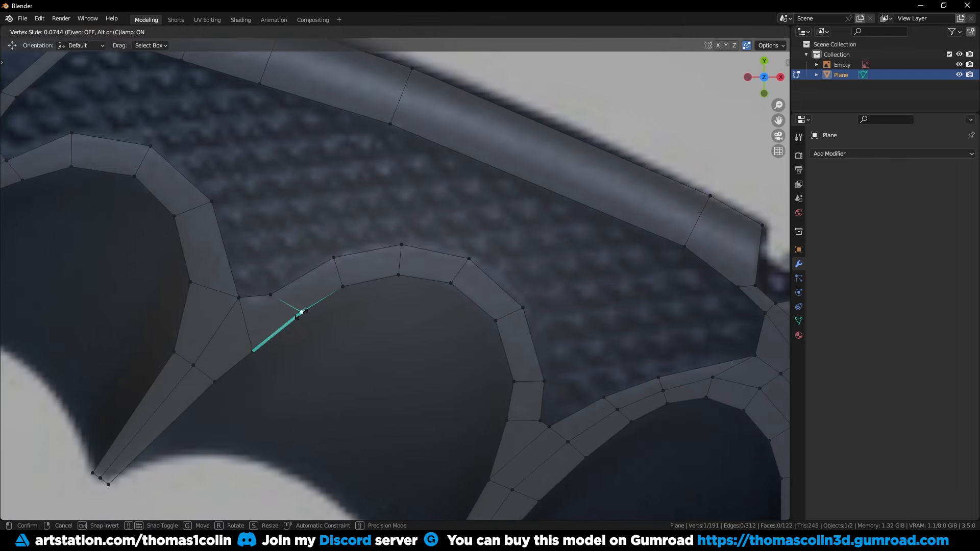
click(301, 313)
- Add cross loop cuts to the band's long undivided segment so its divisions are roughly even
shift+middle_drag(390, 189, 333, 301)
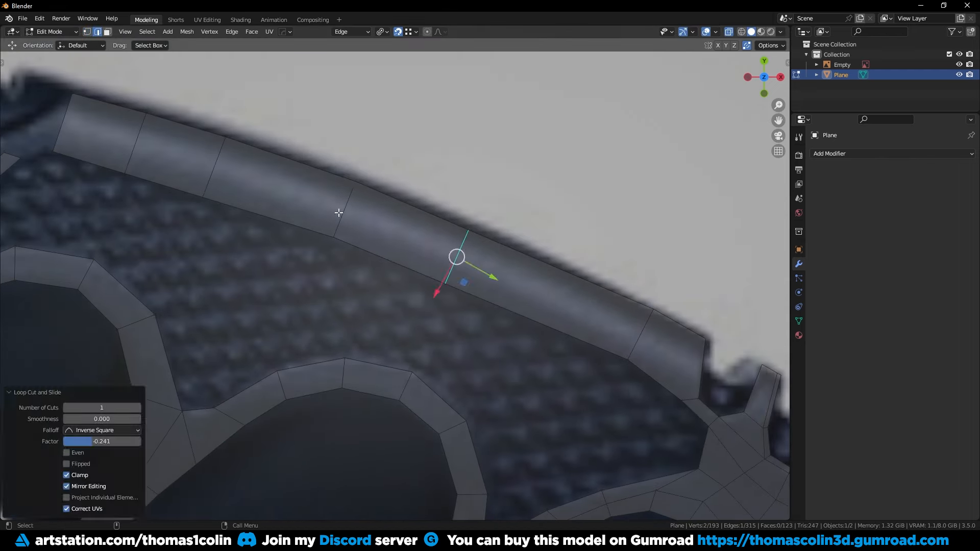
alt+middle_drag(485, 311, 385, 261)
key(ctrl+r)
click(386, 255)
click(385, 244)
alt+middle_drag(487, 328, 401, 272)
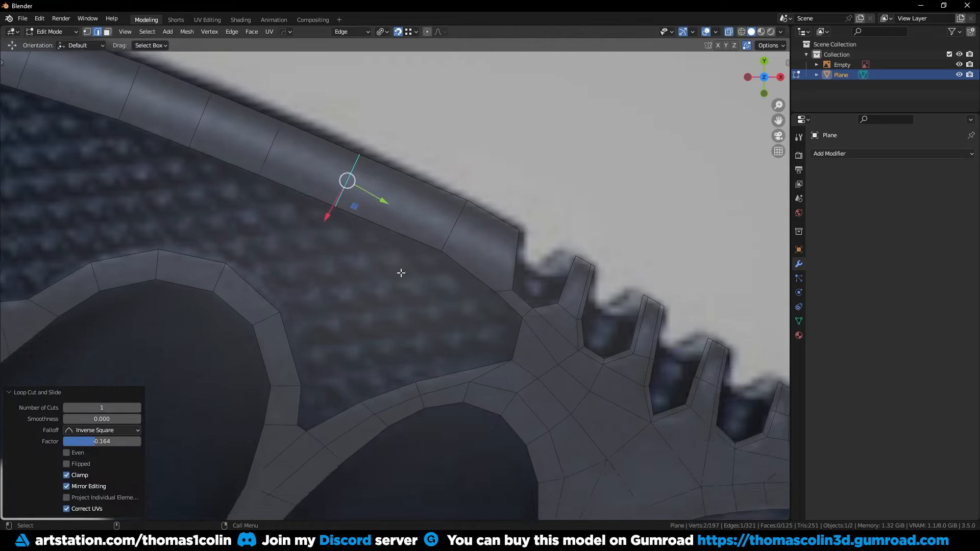
- Add a loop cut running lengthwise through the middle of the band
key(ctrl+r)
click(361, 234)
key(1)
alt+middle_drag(233, 219, 323, 236)
- Add a Subdivision modifier at level 2 to the plane and display its smoothed result while editing the mesh
key(Tab)
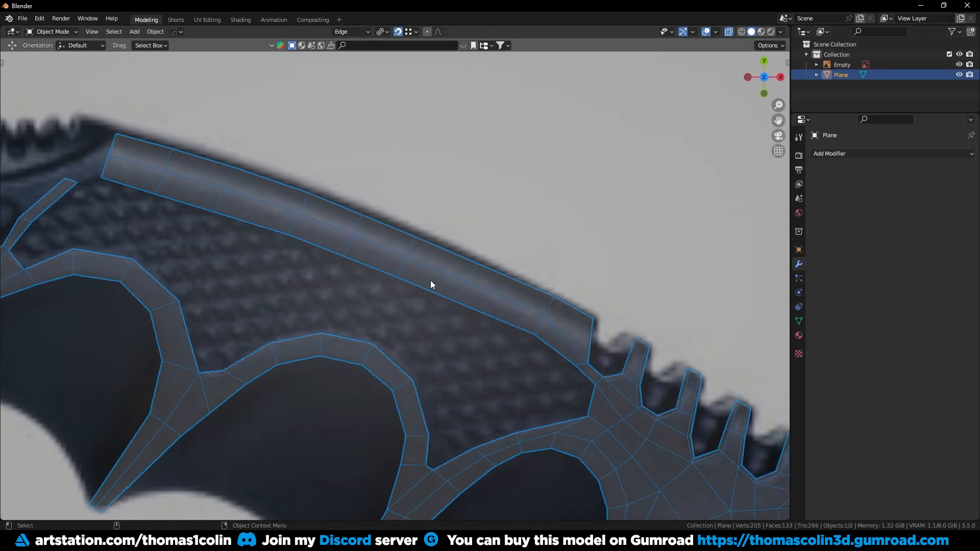
key(ctrl+2)
alt+right_drag(431, 284, 510, 276)
click(904, 193)
key(Tab)
- Move the vertices along the band's outer edge outward to follow the reference's upper contour
click(342, 176)
key(g)
click(345, 173)
click(429, 210)
key(g)
click(432, 205)
click(529, 253)
click(249, 137)
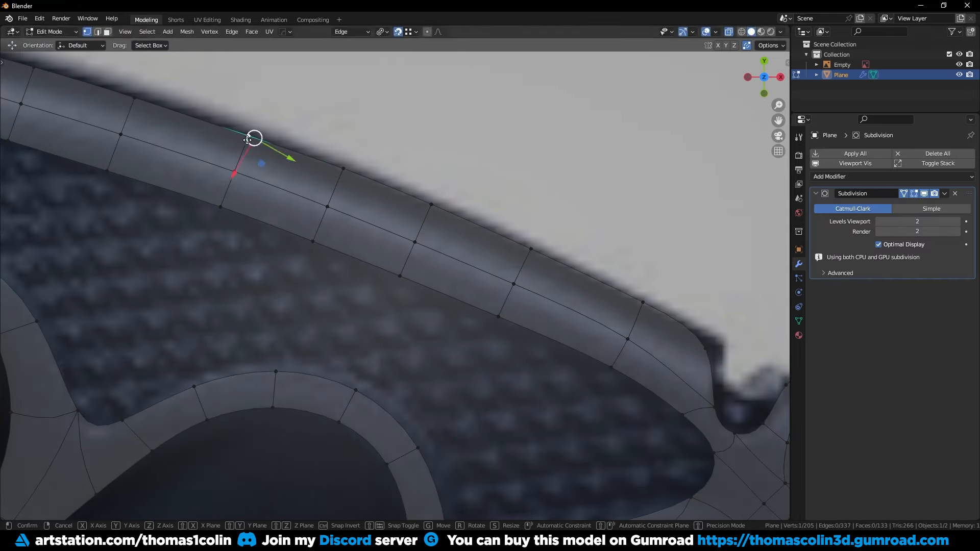
alt+middle_drag(153, 147, 345, 225)
click(227, 147)
- Even out the edges along the band's middle lengthwise loop
key(2)
alt+middle_drag(439, 216, 538, 306)
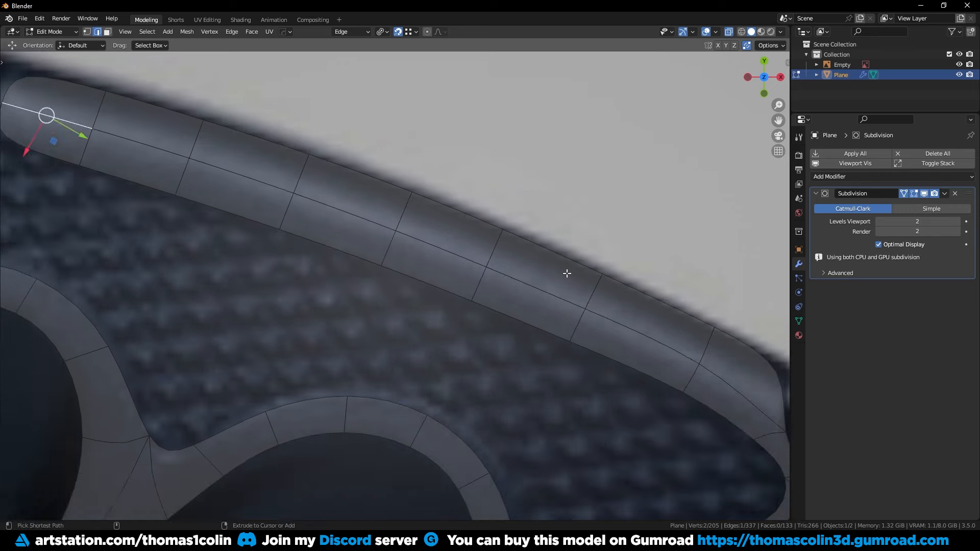
alt+click(408, 240)
ctrl+click(459, 276)
right_click(554, 122)
mouse_move(562, 122)
click(626, 183)
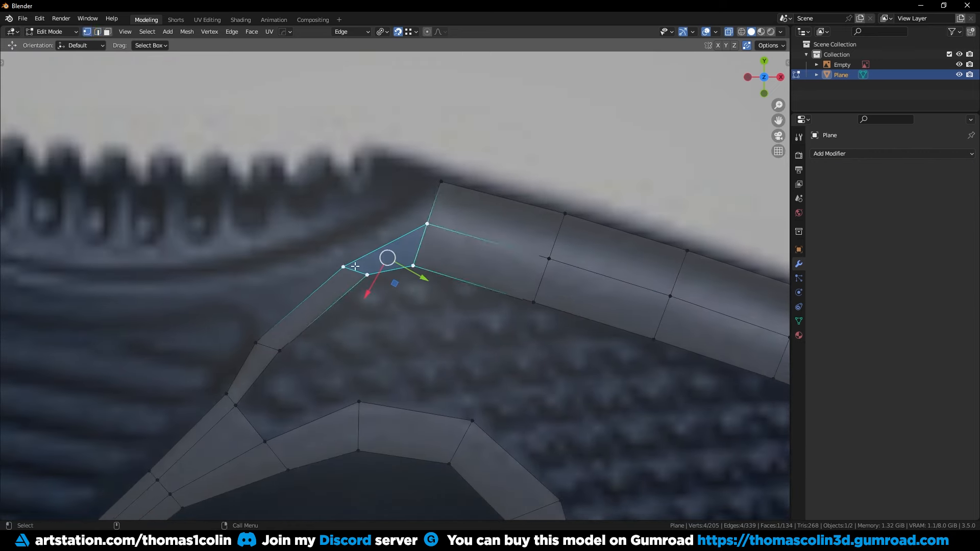
- Move the outer vertex of the face joining the narrow strip to the band to widen that joint
click(343, 266)
key(g)
click(360, 254)
- Extrude the two outer edges joining the strip to the band, connect them to the band's outer corner, and slide the joint's cross edge
ctrl+click(256, 342)
ctrl+click(427, 224)
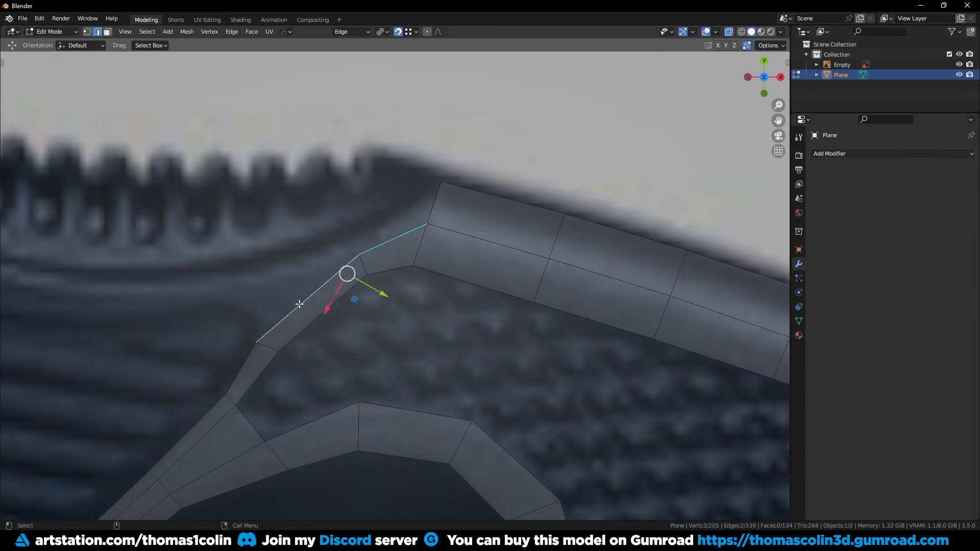
key(e)
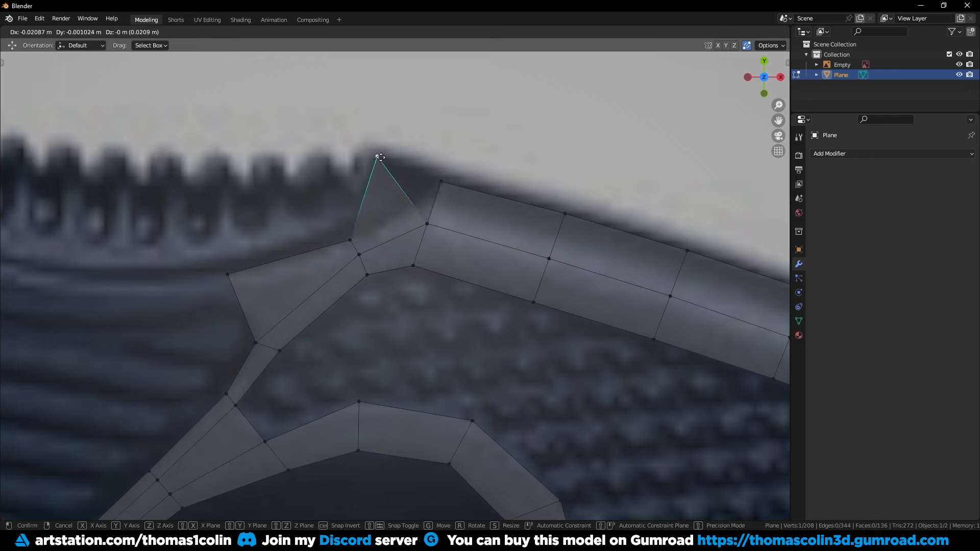
click(380, 157)
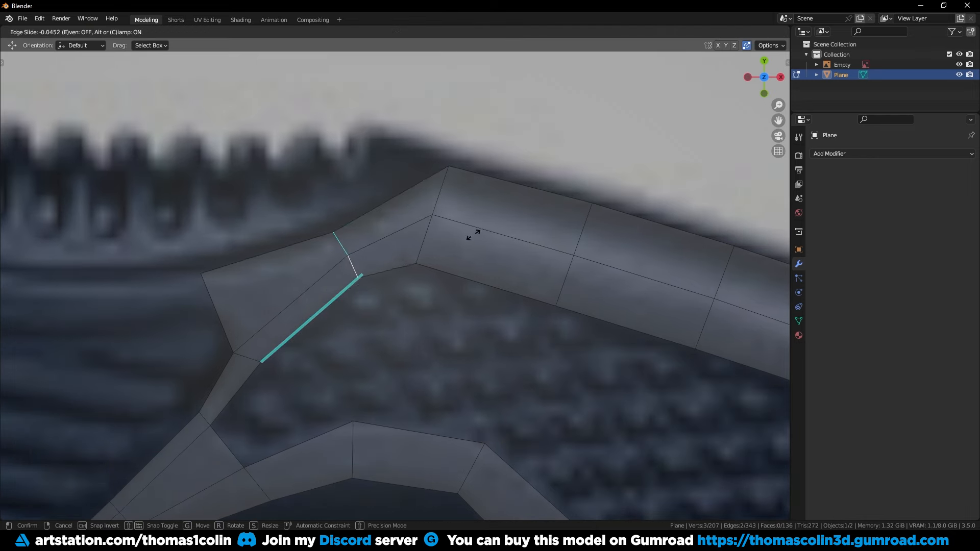
click(338, 260)
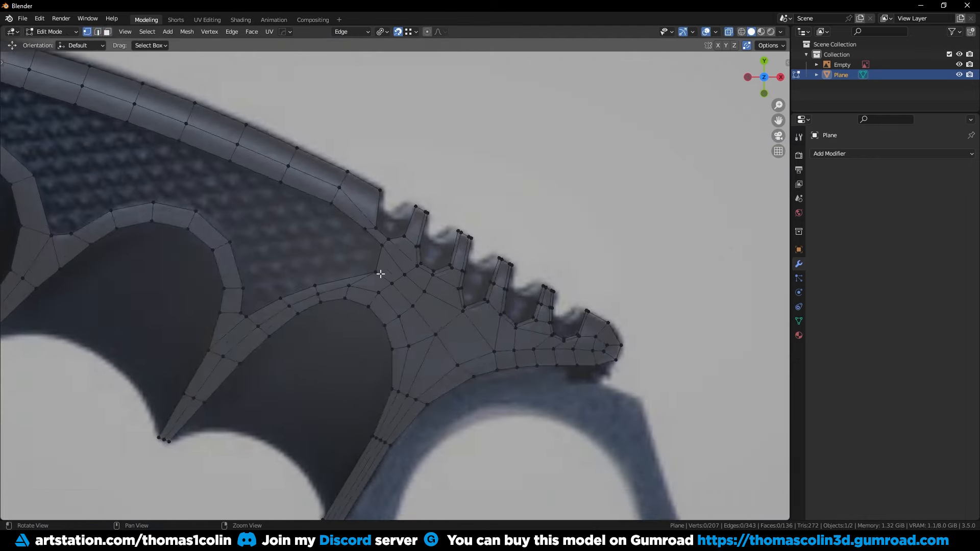
- Knife a narrow support line from the band's tooth-side end to the fifth tooth's side, and merge the doubled vertices at the valley
key(k)
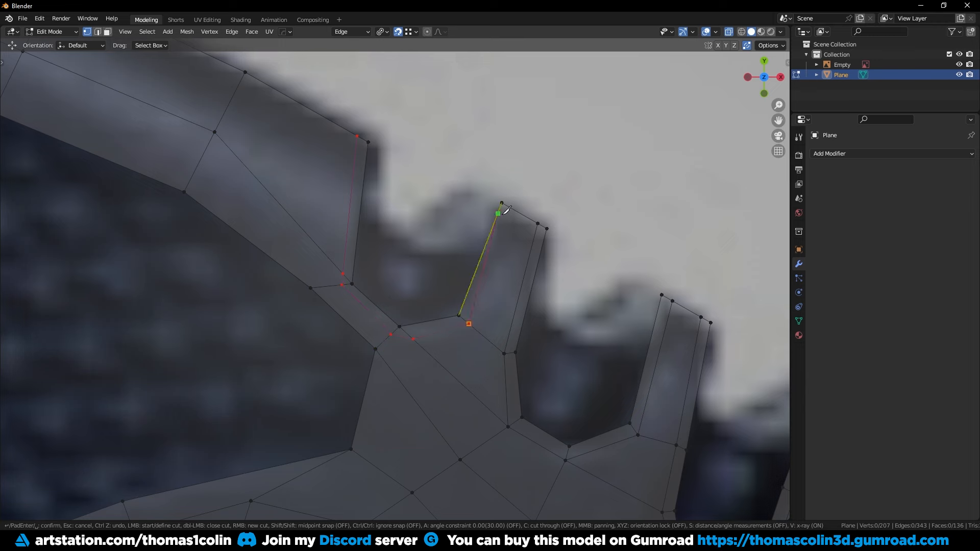
key(Return)
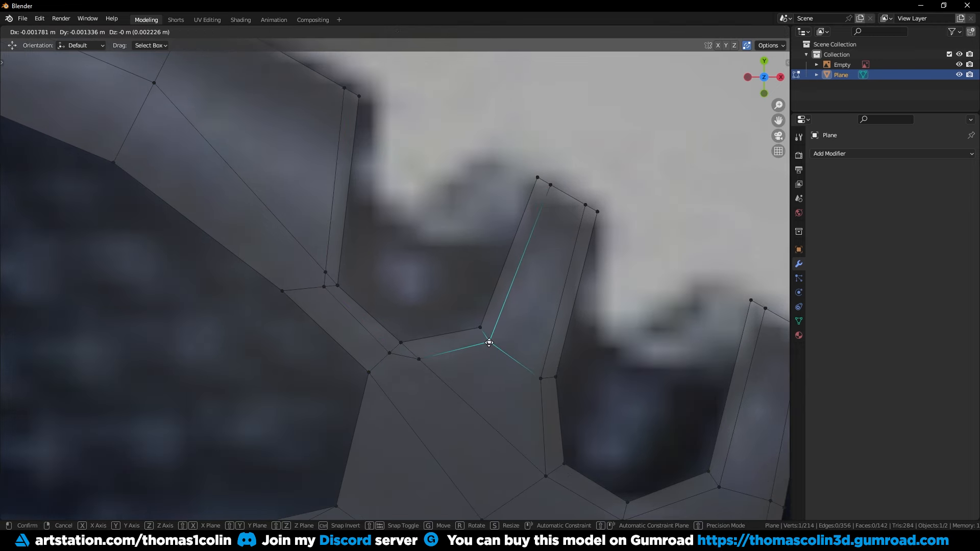
key(m)
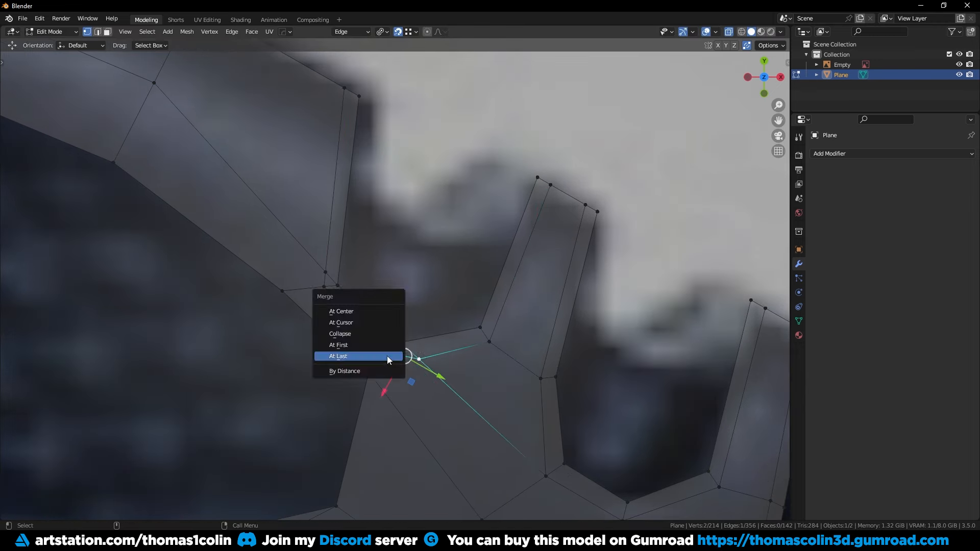
click(387, 357)
- Merge the doubled vertices at the band's lower tooth-side corner at center and nudge both ends of the support line into place
click(322, 295)
drag(322, 281, 321, 288)
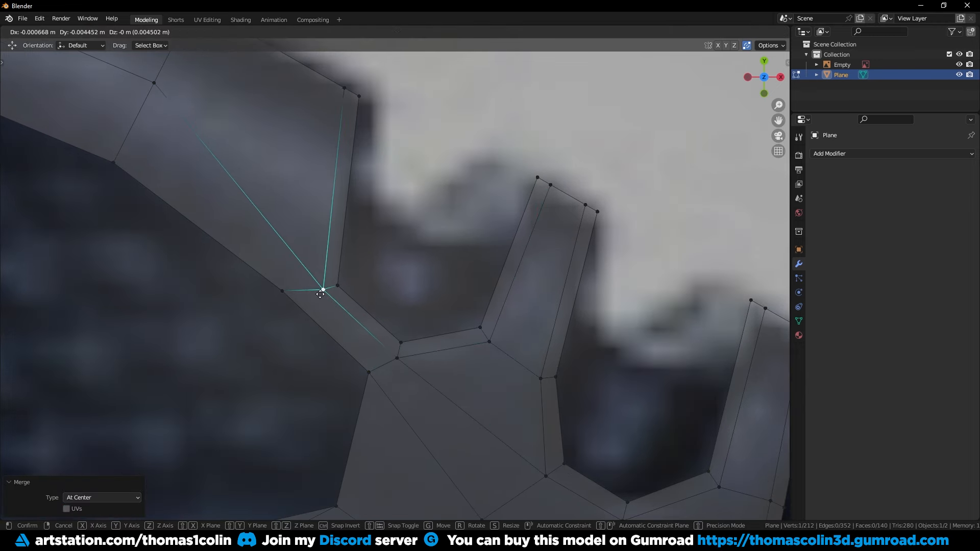
click(344, 88)
drag(345, 87, 346, 89)
click(484, 113)
- Add loop cuts along the band's length, giving it two inner lengthwise edge loops
scroll(484, 113, down, 7)
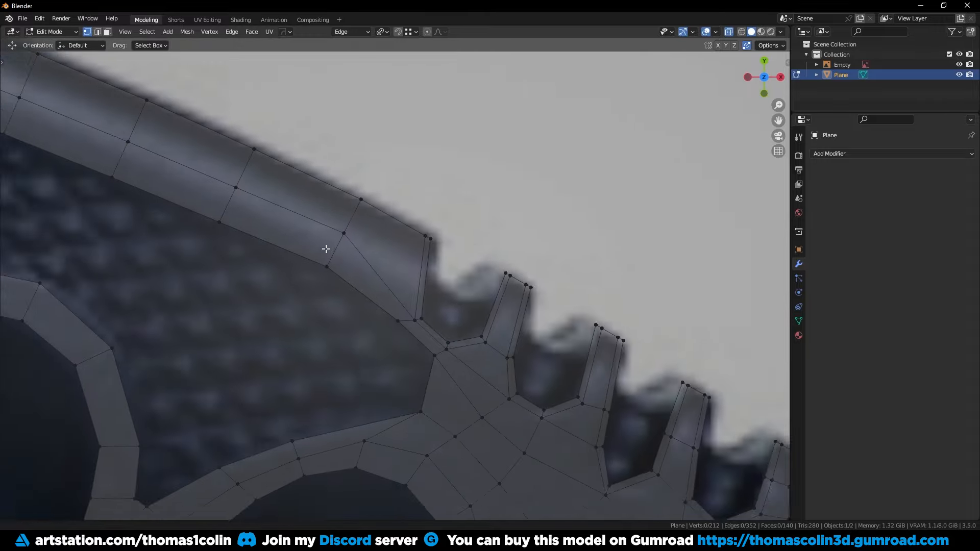
key(2)
key(ctrl+r)
double_click(361, 252)
scroll(458, 267, down, 3)
scroll(459, 268, up, 3)
key(ctrl+r)
double_click(462, 293)
key(ctrl+r)
double_click(399, 261)
- Smooth the band's two inner lengthwise loops with Set Edge Flow at tension 180, leaving out their last edges beside the toothed corner
shift+middle_drag(610, 110, 288, 250)
click(151, 164)
ctrl+click(162, 143)
right_click(486, 127)
click(470, 485)
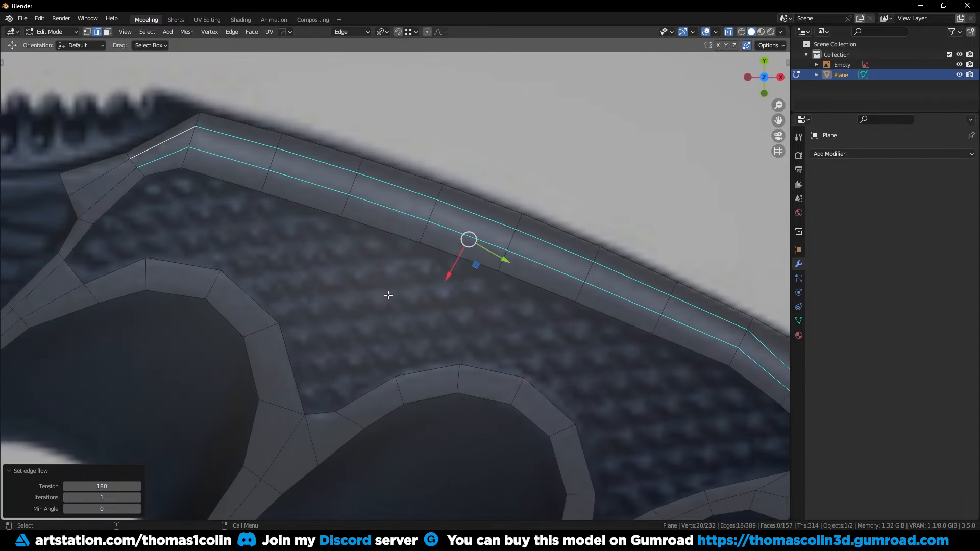
shift+middle_drag(496, 264, 370, 222)
key(ctrl+z)
shift+click(646, 310)
shift+click(641, 329)
right_click(633, 332)
click(620, 485)
click(212, 204)
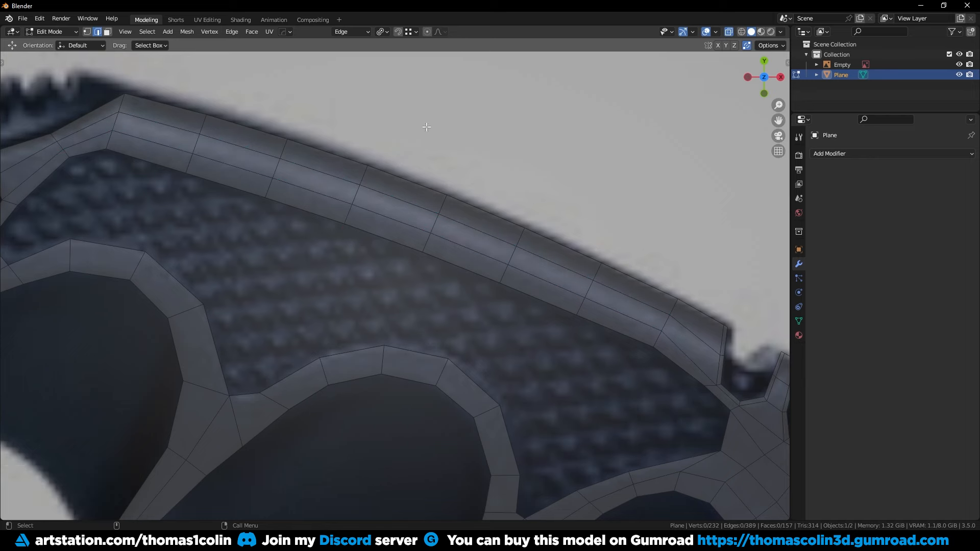
- Move the far corner vertex of the patch beyond the band so its end edge matches the ribbed area's rim
shift+middle_drag(179, 199, 515, 277)
scroll(368, 225, up, 3)
key(1)
click(428, 206)
key(g)
click(554, 236)
- Extrude the patch's end edge along the rim beneath the row of small teeth as a new strip segment
key(2)
key(e)
click(402, 230)
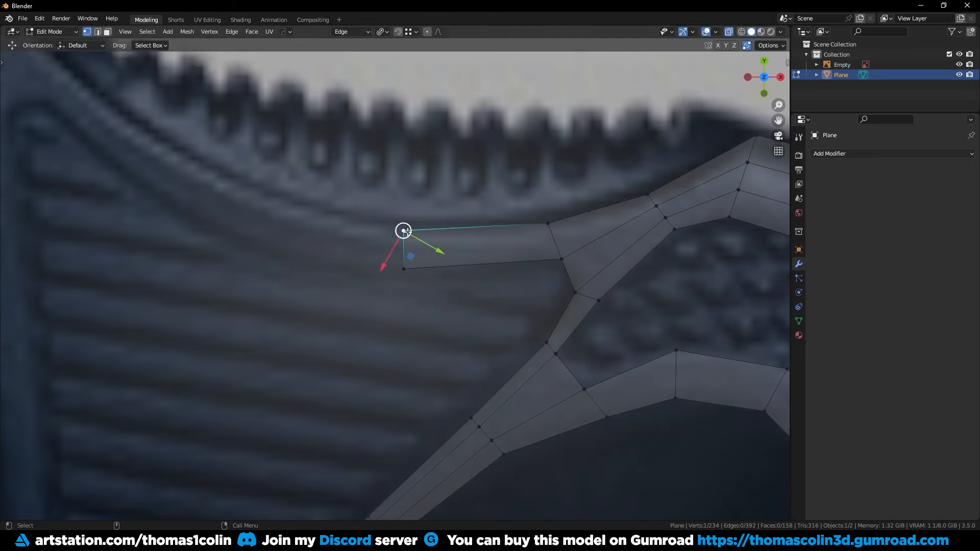
- Extrude the strip further along the ribbed area's rim beneath the small teeth, switching the transform orientation to Global
shift+middle_drag(402, 230, 354, 276)
key(e)
click(463, 275)
click(351, 31)
click(394, 141)
key(e)
click(278, 153)
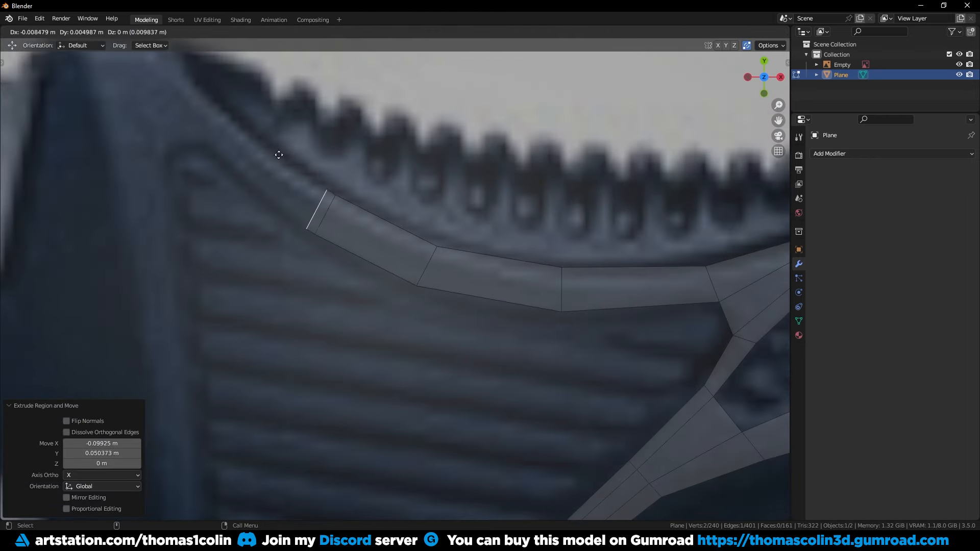
- Continue extruding the rim strip up to the upper outer corner, rotating its end edge to follow the curve
key(e)
key(r)
click(363, 140)
shift+middle_drag(363, 141, 248, 121)
key(e)
click(179, 97)
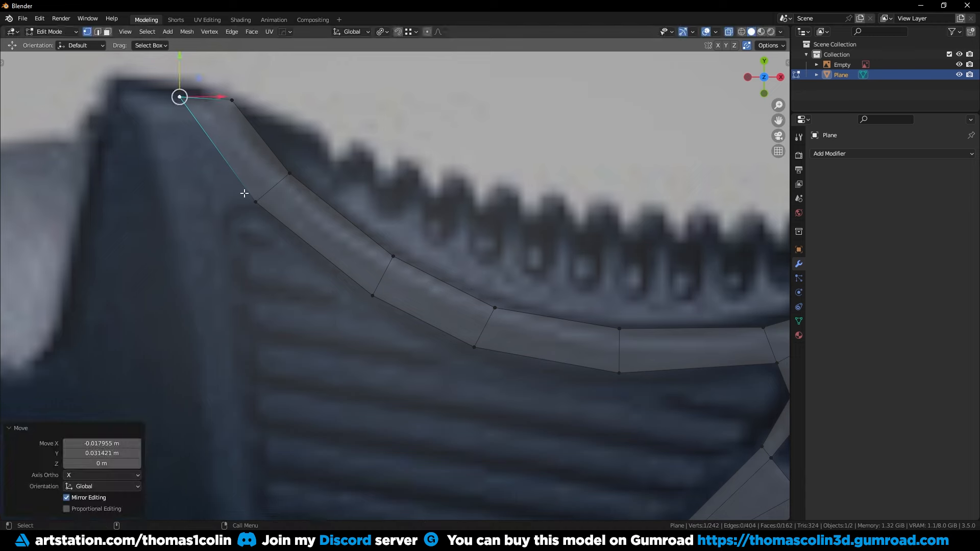
- Widen the rim's upper corner by repositioning its end vertex and extruding its side edge into two faces toward the outline
key(1)
click(175, 98)
key(g)
click(141, 98)
key(2)
click(174, 143)
key(e)
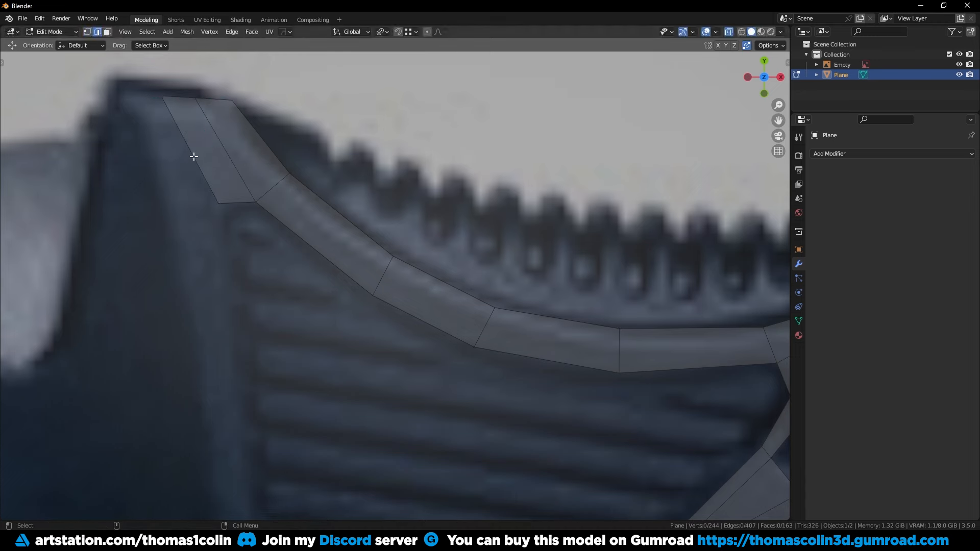
click(155, 152)
key(1)
click(166, 202)
key(g)
click(166, 202)
- Extrude a long strip down the ribbed area's outer side and bevel its middle cross edge with 4 segments
scroll(313, 245, down, 3)
shift+middle_drag(313, 245, 259, 313)
key(e)
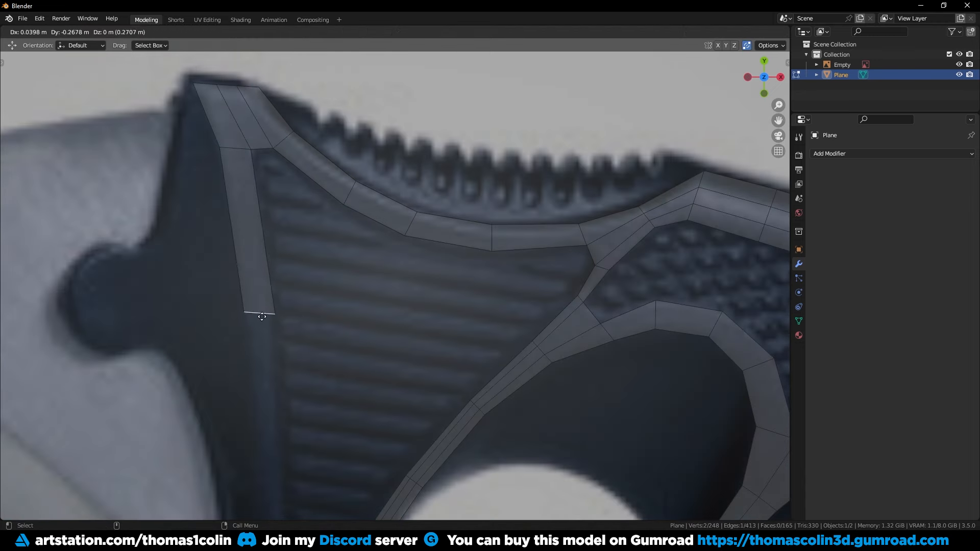
click(376, 435)
key(2)
click(282, 259)
key(ctrl+b)
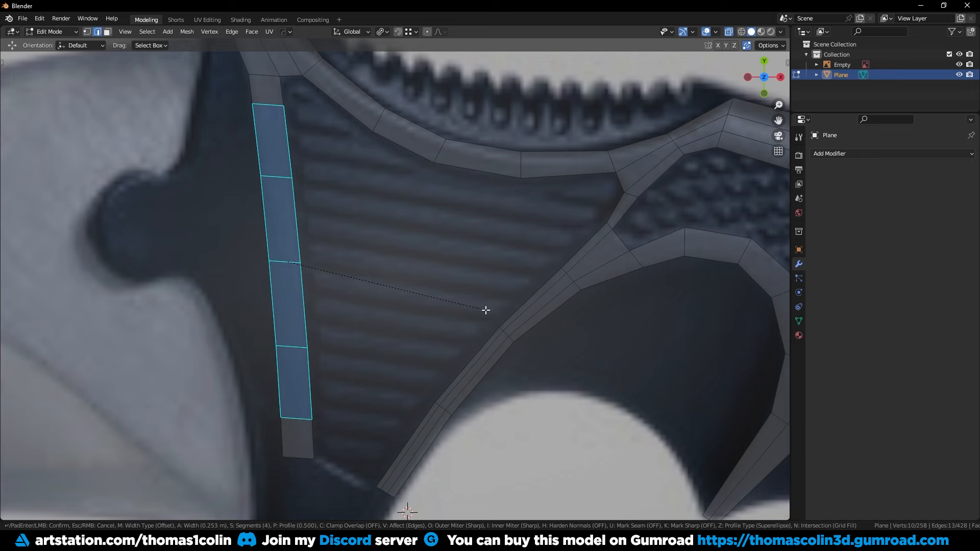
click(461, 302)
click(425, 235)
- Adjust an inner vertex of the rim strip beneath the small teeth, then evenly space both its lengthwise edges with LoopTools Space
scroll(325, 109, up, 3)
shift+middle_drag(326, 108, 273, 258)
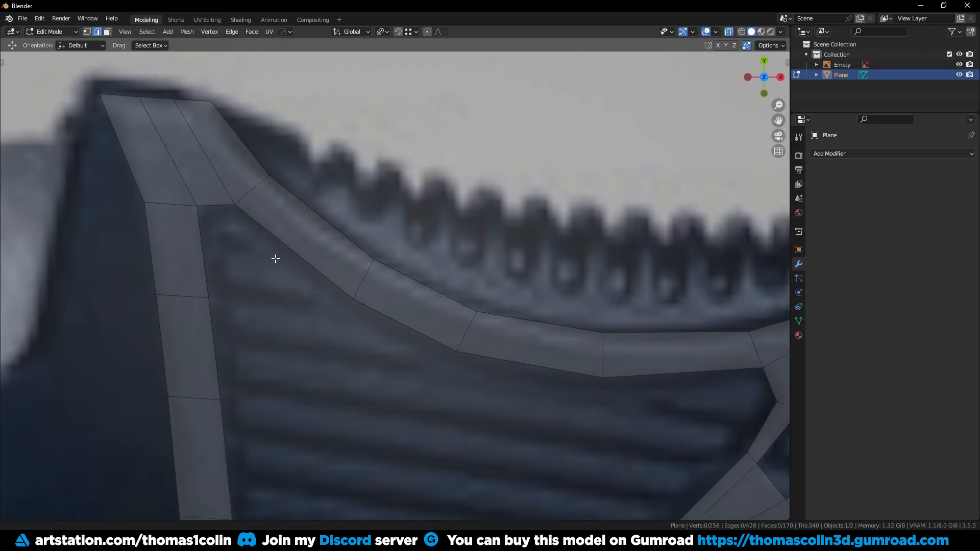
key(1)
click(351, 292)
key(g)
click(346, 284)
scroll(346, 284, down, 1)
key(2)
ctrl+click(557, 311)
right_click(444, 306)
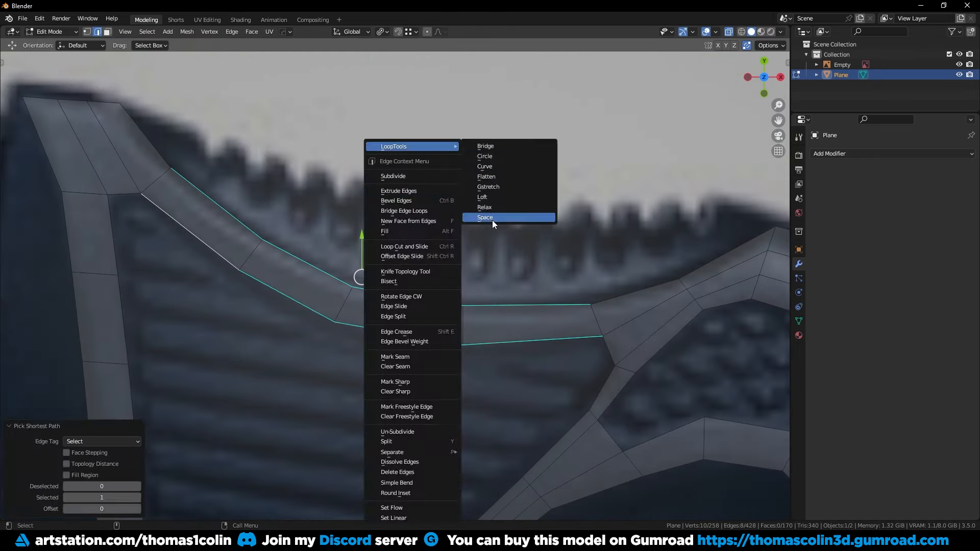
click(492, 219)
- Move the outermost vertex of the upper corner onto the tip of the reference outline
scroll(296, 255, down, 3)
shift+middle_drag(211, 258, 351, 332)
scroll(351, 331, up, 5)
key(1)
click(254, 216)
key(g)
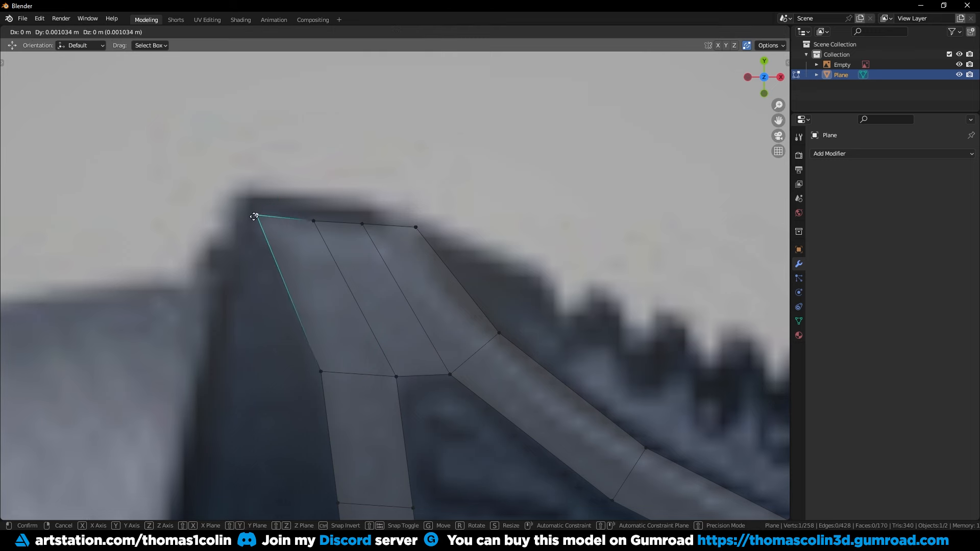
click(251, 196)
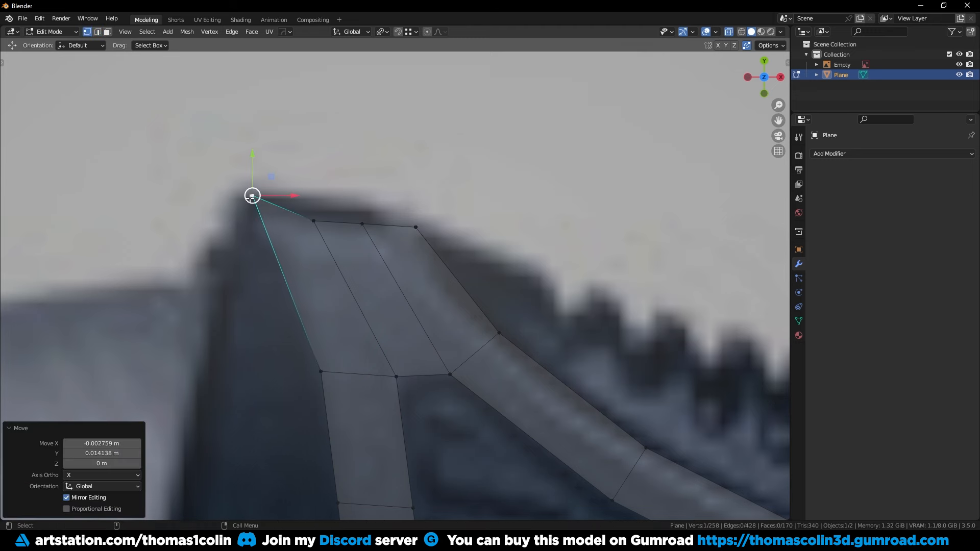
- Straighten the corner's upper end by raising its two middle vertices, connecting its outer vertices, and deleting the faces above that line
click(317, 221)
shift+click(361, 228)
key(g)
click(356, 178)
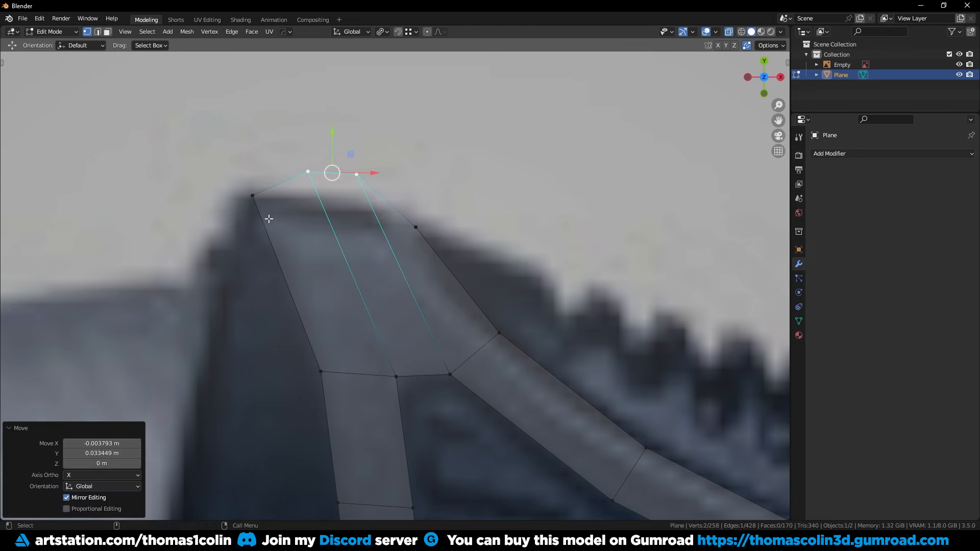
click(256, 199)
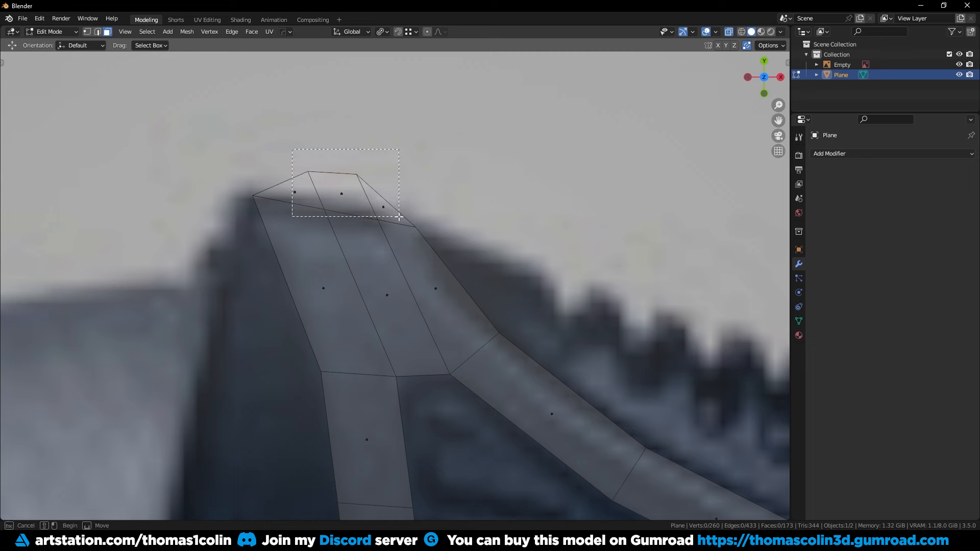
key(x)
click(302, 131)
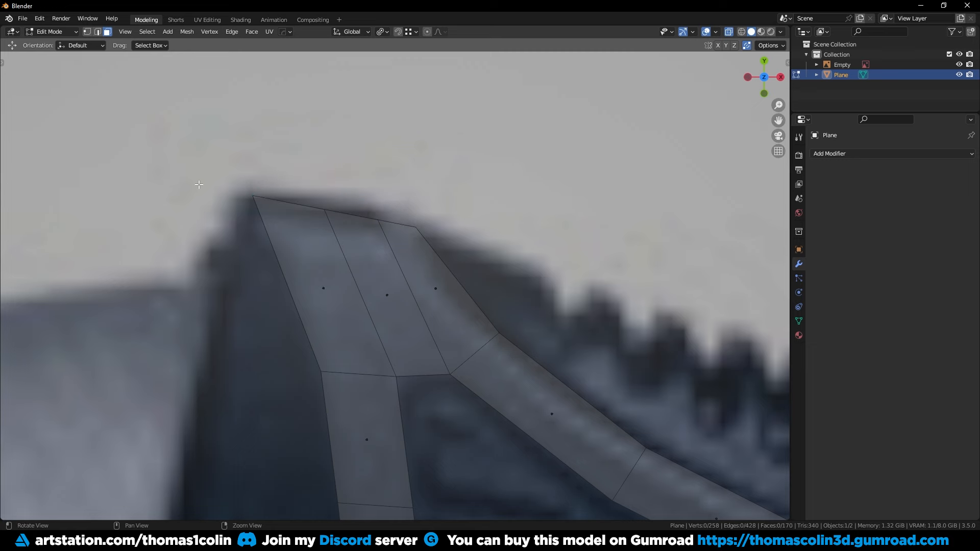
- Extrude the long side strip's lower end to the spike's tip and move its inner vertex onto the outline
alt+right_drag(199, 184, 277, 309)
alt+middle_drag(277, 309, 216, 79)
key(1)
click(345, 206)
alt+middle_drag(330, 284, 378, 150)
alt+right_drag(383, 361, 383, 292)
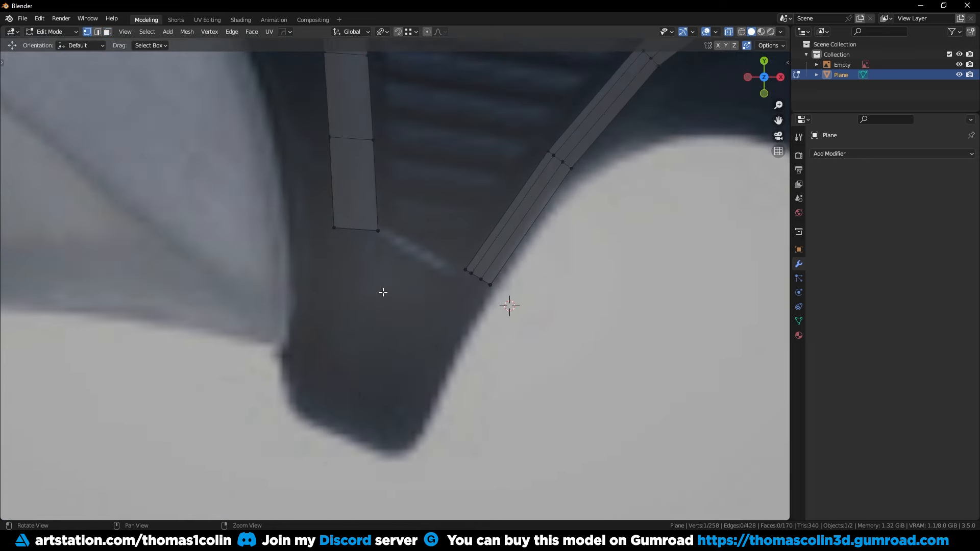
key(2)
click(358, 233)
key(e)
click(337, 424)
key(1)
click(355, 421)
key(g)
click(336, 432)
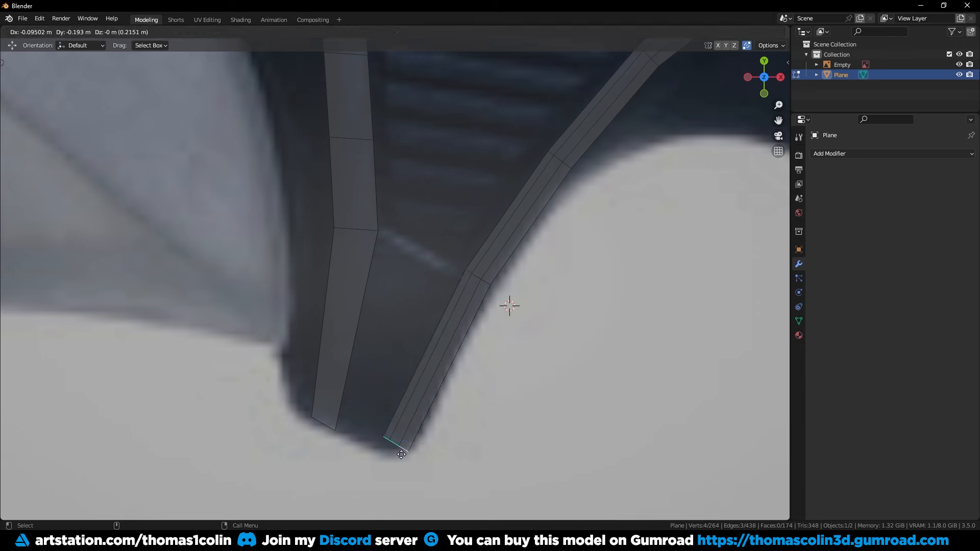
- Extrude the arch strip to the spike's tip, shift its junction vertices, and fill the gap to the side strip with a face
click(401, 454)
click(468, 273)
ctrl+click(485, 282)
key(g)
click(481, 290)
click(434, 335)
shift+click(359, 321)
key(f)
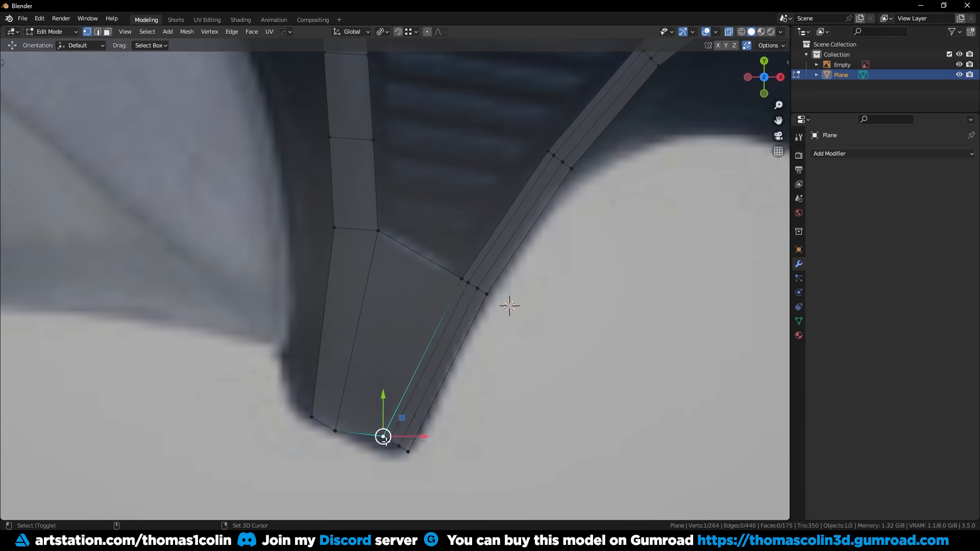
- Move the two inner vertices at the spike's lower end past the outline and trim the end between its neighbouring vertices
shift+click(391, 442)
key(g)
click(373, 474)
shift+click(336, 430)
key(3)
alt+middle_drag(372, 475, 360, 424)
- Flatten the spike's lower end edges into a straight line by scaling them to 0 along X in Edge orientation
key(2)
click(353, 411)
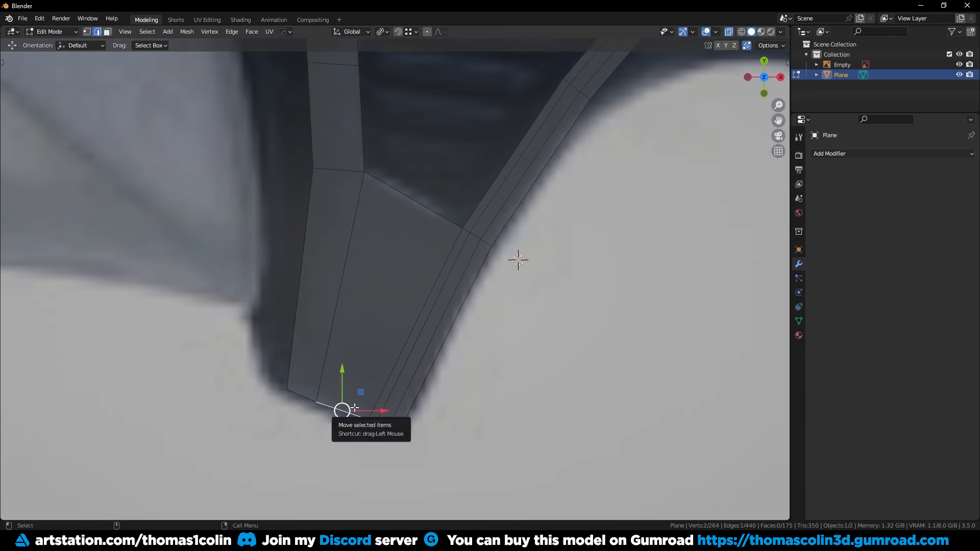
click(351, 32)
click(399, 57)
shift+click(302, 396)
ctrl+click(396, 428)
key(s)
key(x)
key(0)
key(Return)
- Add a single loop cut across the middle of the spike
shift+middle_drag(417, 300, 394, 304)
key(ctrl+r)
double_click(404, 307)
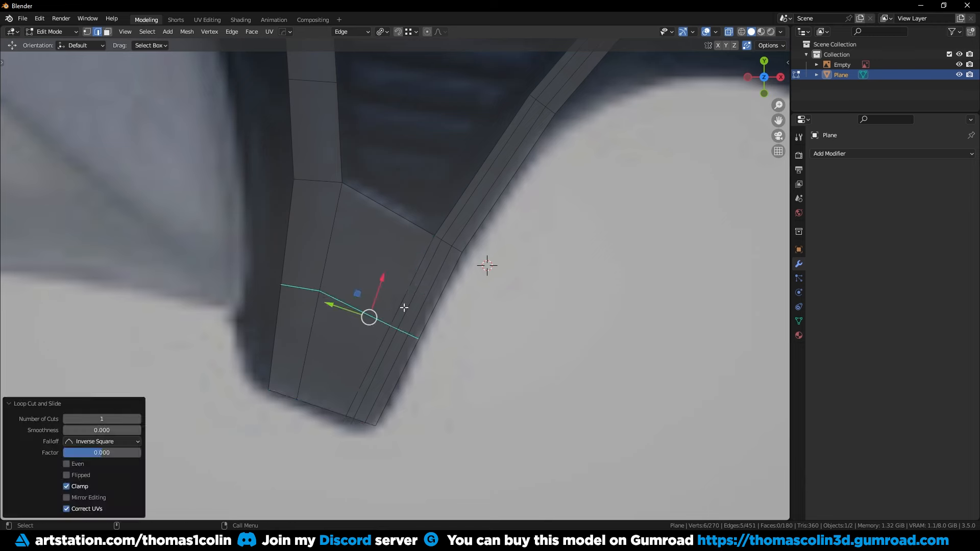
- Smooth the two inner lengthwise loops of the arch strip running into the spike with Set Flow
click(516, 239)
scroll(518, 204, down, 4)
shift+middle_drag(519, 183, 466, 249)
scroll(475, 230, up, 1)
ctrl+click(357, 357)
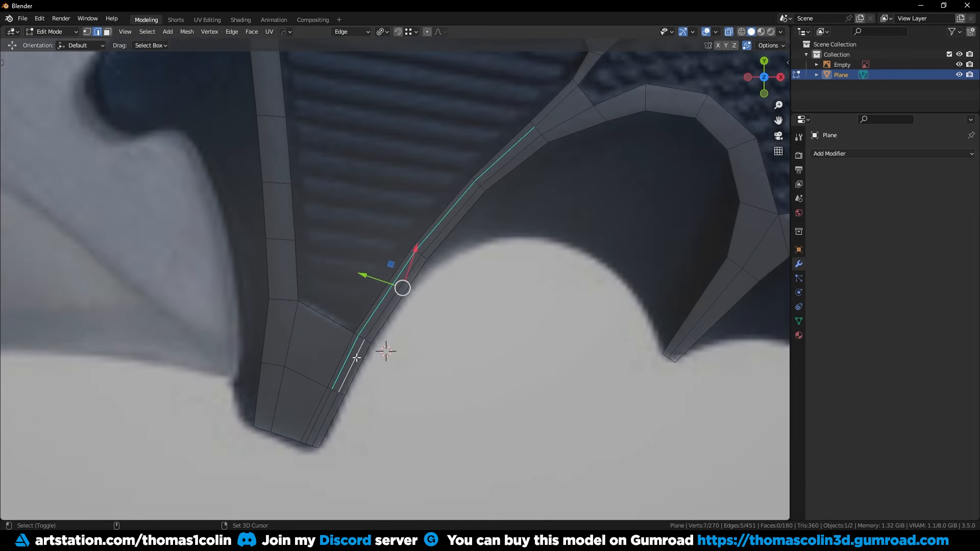
ctrl+click(501, 166)
right_click(564, 485)
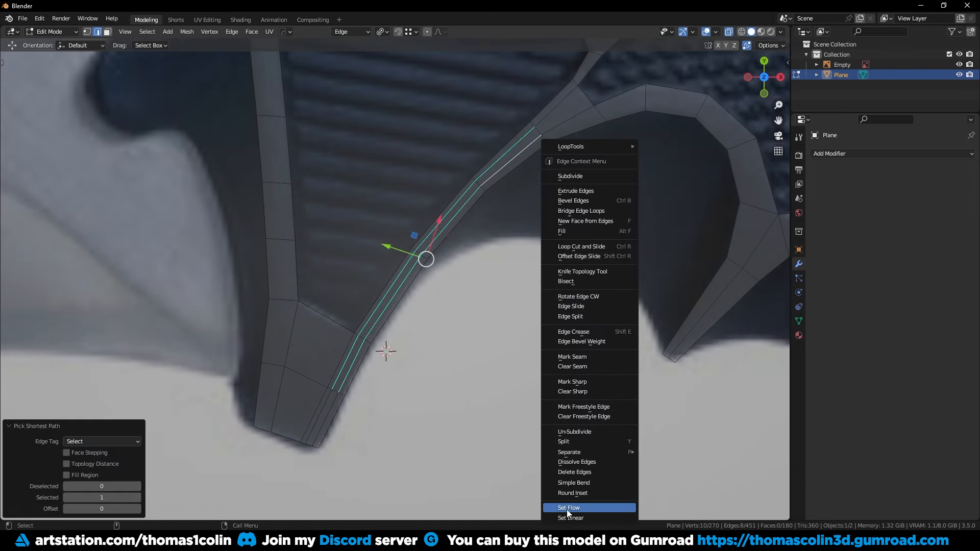
click(569, 508)
- Merge the strip's two inner vertices below the fork at their center
scroll(423, 242, up, 4)
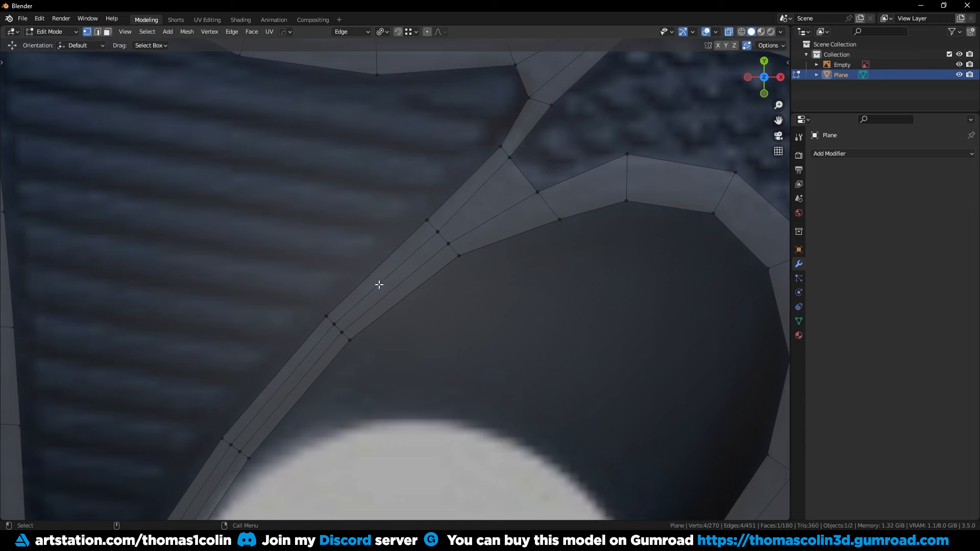
key(m)
click(341, 332)
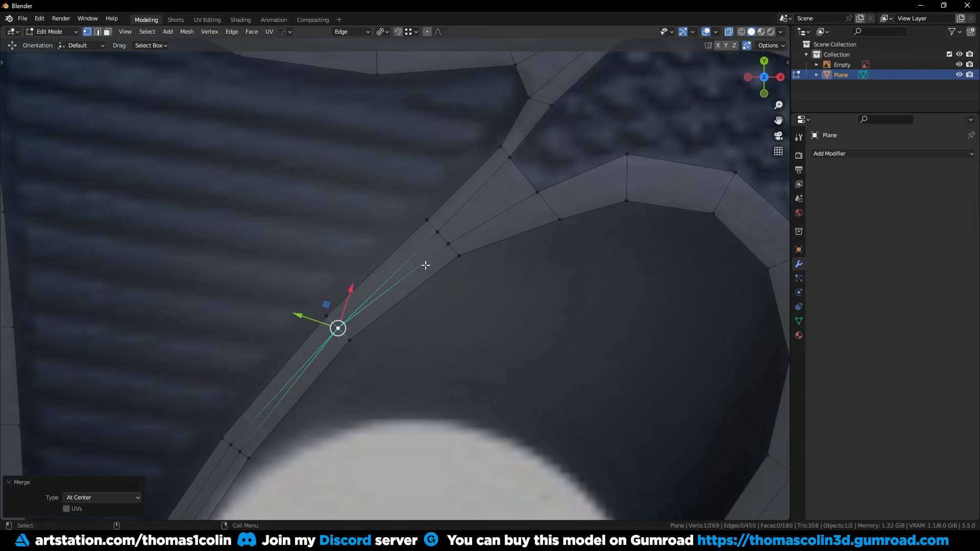
- Add a loop cut through the fork's central face and slide its lower vertex along its edge by a factor of 0.096
drag(425, 265, 453, 225)
key(ctrl+r)
click(444, 238)
right_click(444, 238)
scroll(475, 217, up, 3)
click(478, 214)
key(g)
key(g)
click(491, 204)
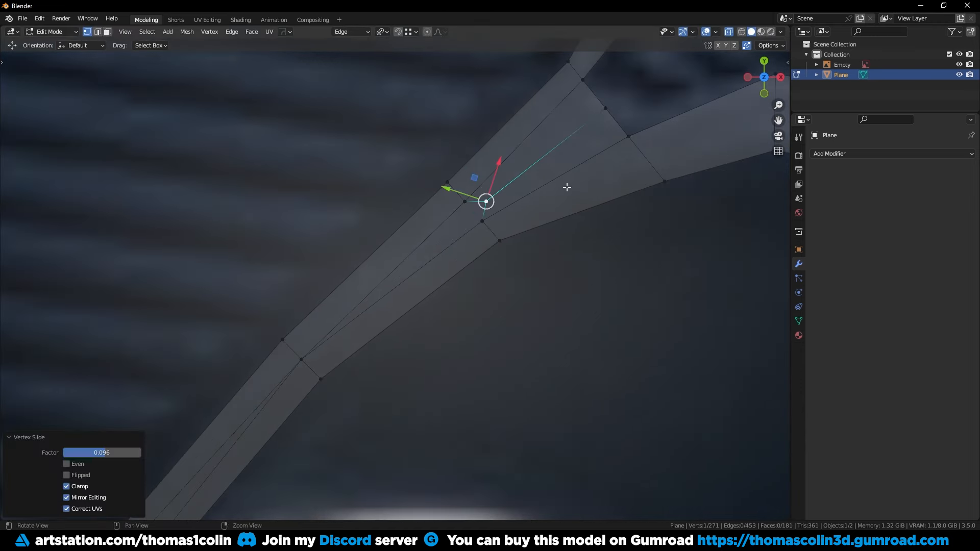
- Dissolve the strip's two inner loops below the merged vertex and replace them with one central lengthwise loop cut
alt+right_drag(567, 187, 465, 306)
alt+middle_drag(466, 306, 497, 223)
key(2)
key(ctrl+x)
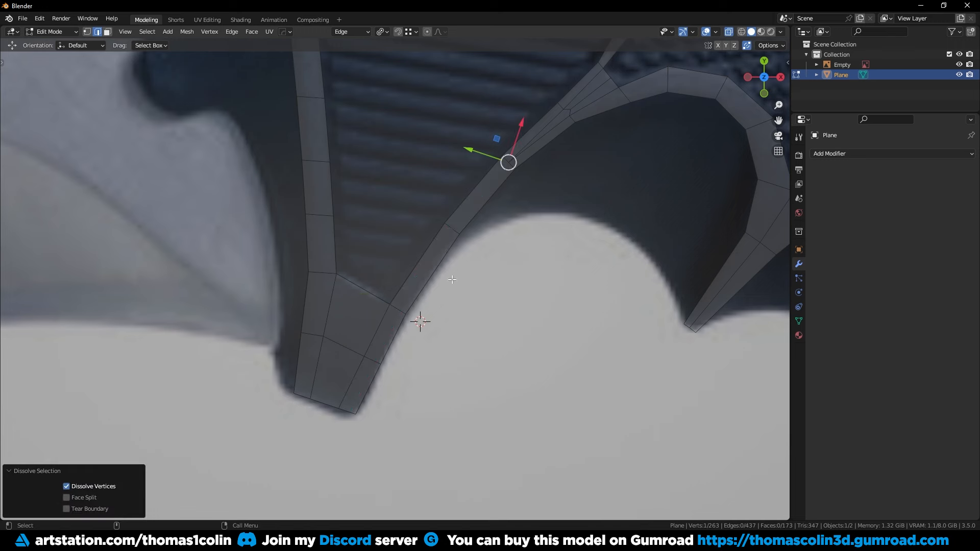
key(ctrl+r)
click(452, 232)
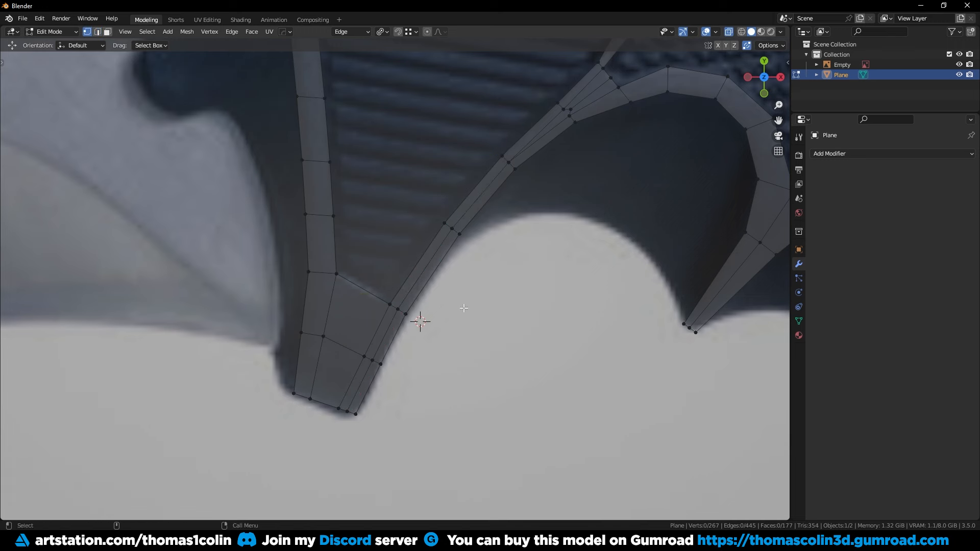
- Add a lengthwise loop cut through the spike's filled area and evenly space its lower end vertices with LoopTools Space
key(2)
alt+right_drag(464, 308, 439, 255)
key(1)
drag(303, 357, 365, 389)
right_click(505, 227)
click(546, 294)
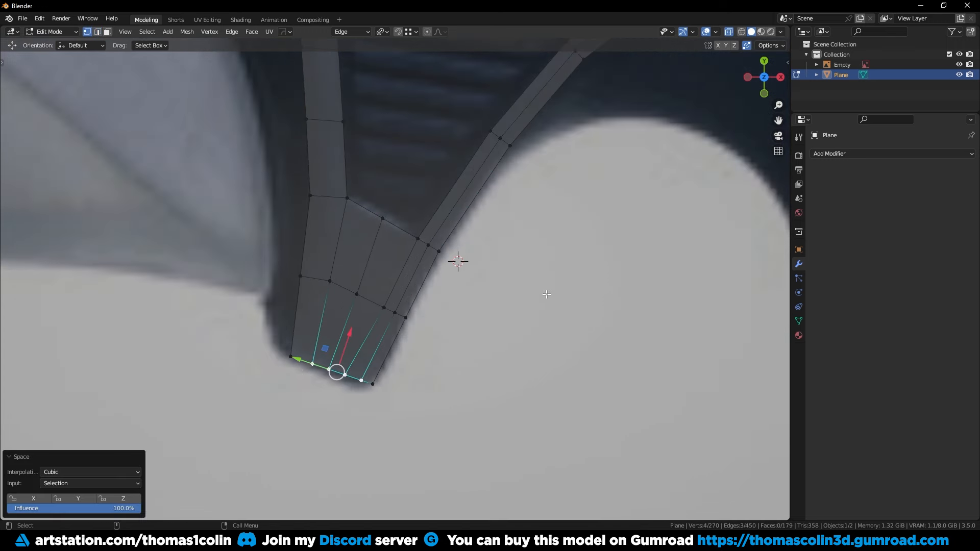
- Smooth the spike's four inner lengthwise edges near the tip with Set Flow at tension 180 and 32 iterations
key(alt+a)
key(2)
shift+click(366, 373)
right_click(458, 390)
click(440, 509)
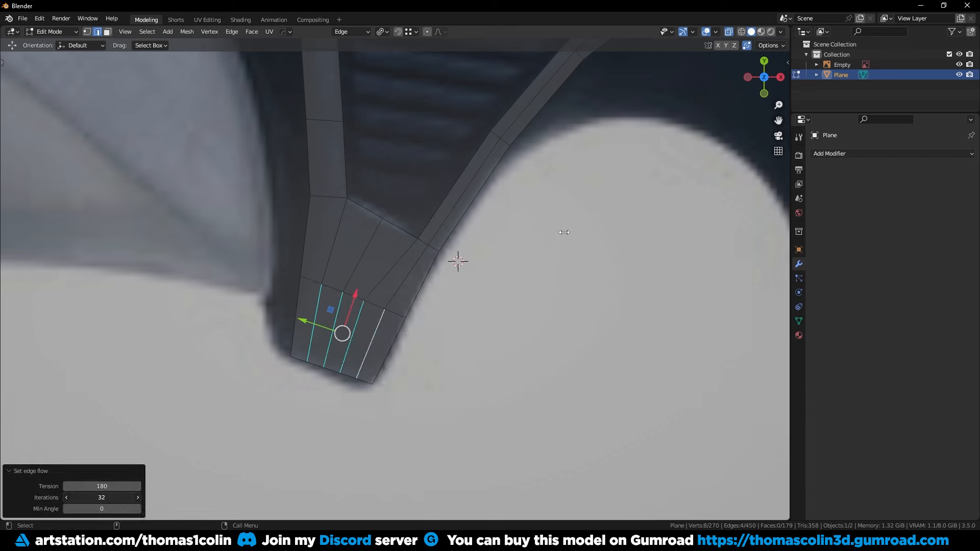
- Add a centered lengthwise loop cut from the toothed edge's rounded end along the lower arch into the adjoining spike
key(alt+a)
alt+right_drag(566, 172, 567, 215)
alt+middle_drag(566, 216, 494, 314)
alt+right_drag(494, 314, 502, 353)
alt+middle_drag(725, 337, 389, 306)
alt+right_drag(390, 327, 389, 295)
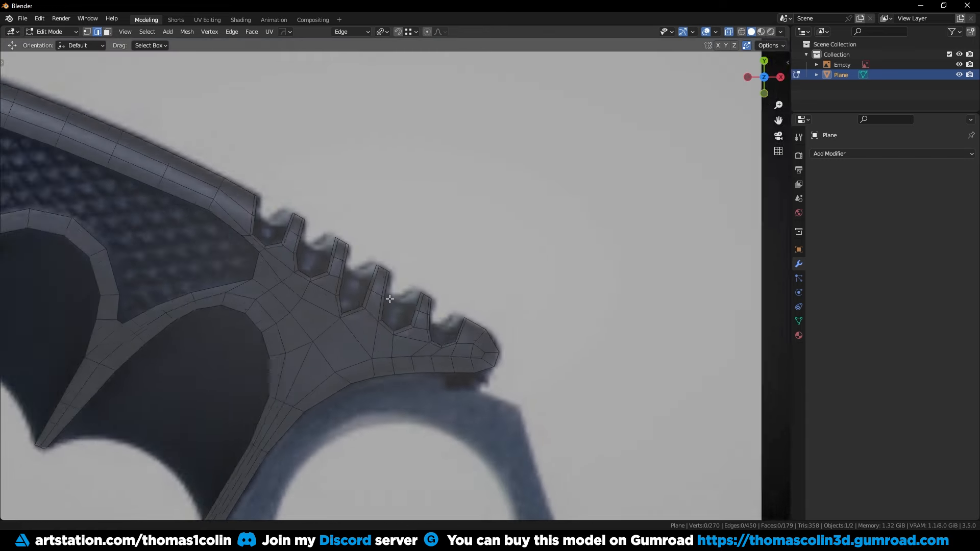
alt+right_drag(479, 377, 460, 324)
alt+middle_drag(460, 324, 471, 328)
alt+right_drag(472, 328, 521, 371)
alt+middle_drag(522, 371, 528, 262)
key(ctrl+r)
click(581, 201)
right_click(587, 215)
- Smooth the lengthwise loop between the rounded toothed end and the spike with Set Flow at tension 180 and 1 iteration
key(alt+a)
click(361, 245)
ctrl+click(236, 409)
ctrl+click(541, 262)
right_click(679, 326)
click(666, 510)
alt+middle_drag(613, 459, 667, 426)
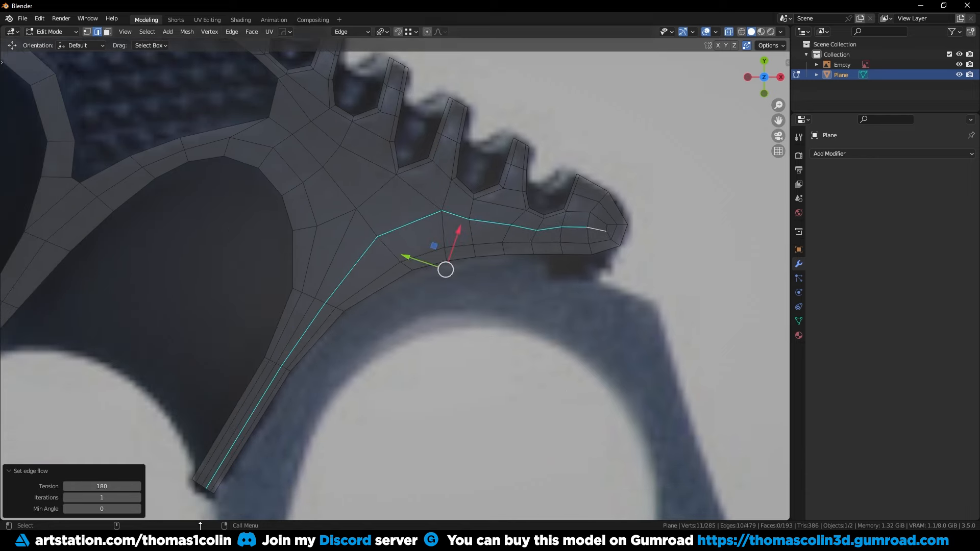
- Slide the star-shaped junction vertex below the toothed edge by a factor of 0.254 and move it slightly to even out the surrounding faces
alt+middle_drag(541, 306, 472, 307)
alt+right_drag(473, 307, 427, 267)
alt+middle_drag(427, 267, 499, 282)
key(1)
click(335, 209)
key(g)
key(g)
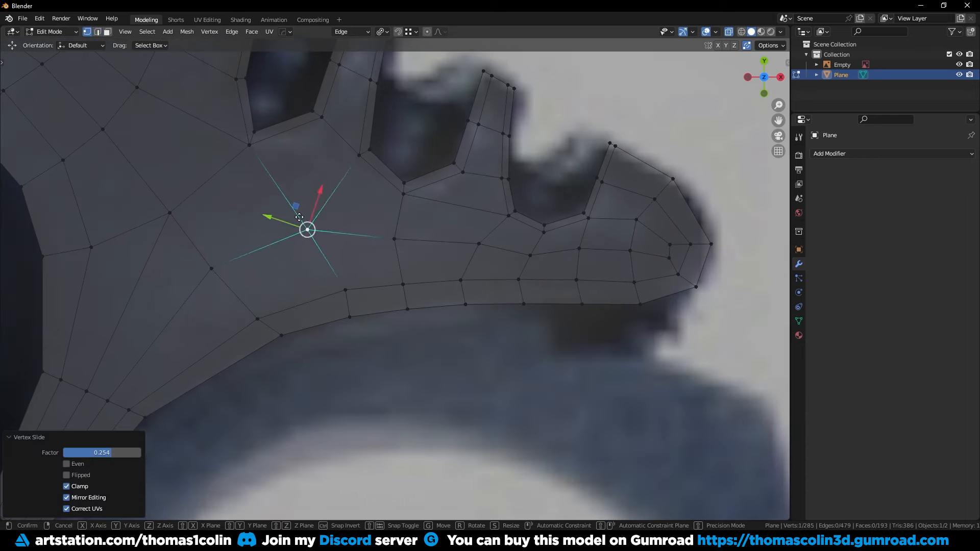
key(g)
click(285, 207)
- Add a centered loop cut across the lower part of the narrow spike below the toothed edge
alt+right_drag(285, 207, 327, 255)
alt+middle_drag(327, 255, 480, 152)
key(2)
click(338, 348)
click(338, 347)
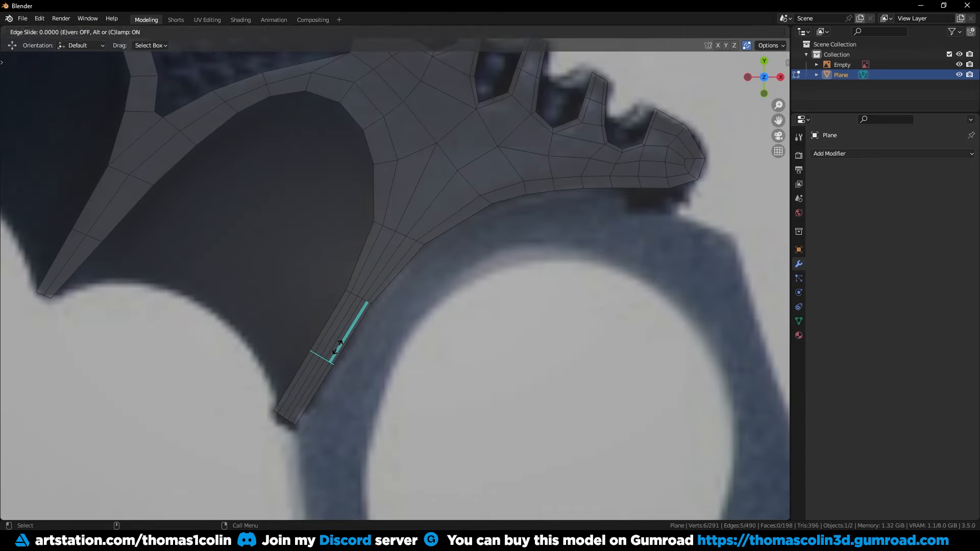
right_click(335, 352)
click(173, 366)
- Add a centered loop cut across the neighboring spike between the scalloped arches
alt+right_drag(249, 274, 179, 263)
alt+middle_drag(179, 263, 309, 326)
alt+middle_drag(220, 292, 409, 365)
click(303, 290)
key(ctrl+r)
click(303, 288)
right_click(303, 288)
click(340, 385)
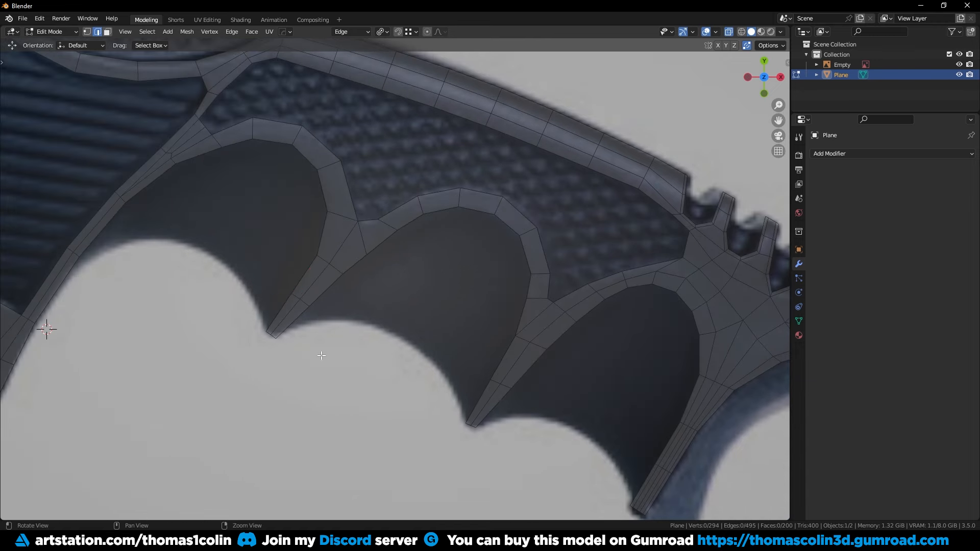
- Span the first arch's opening with a face between the long strip and the spike, and divide it with three centered loop cuts
alt+right_drag(77, 230, 98, 239)
alt+middle_drag(98, 239, 275, 293)
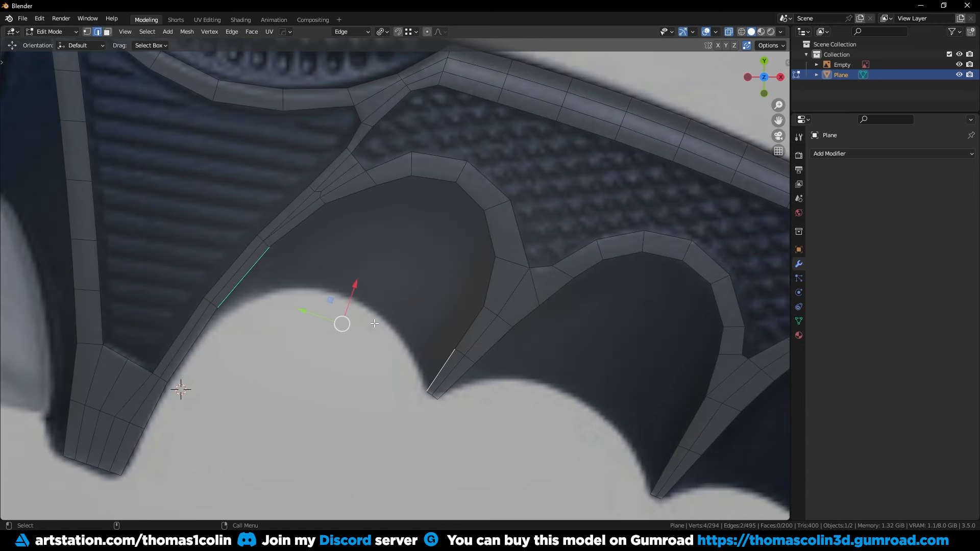
key(f)
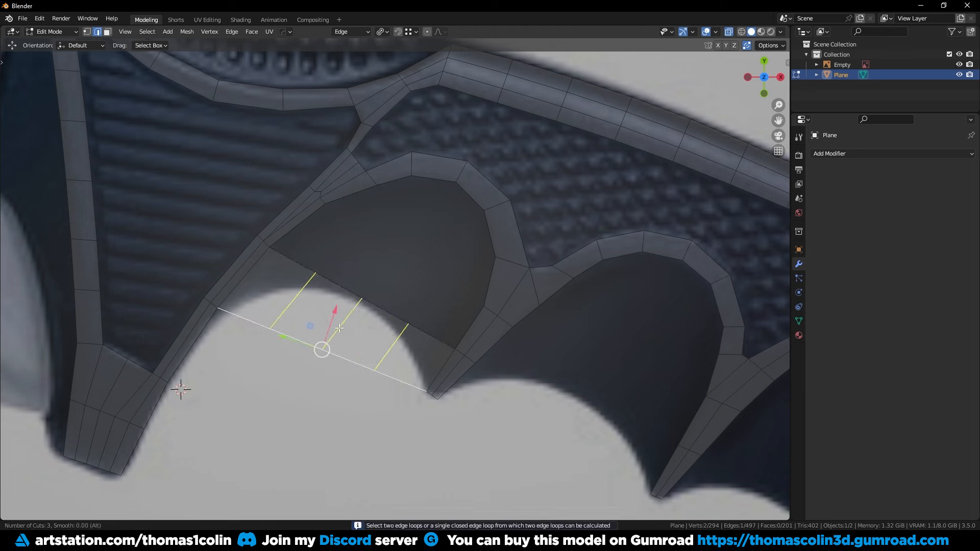
click(339, 327)
right_click(339, 328)
click(353, 288)
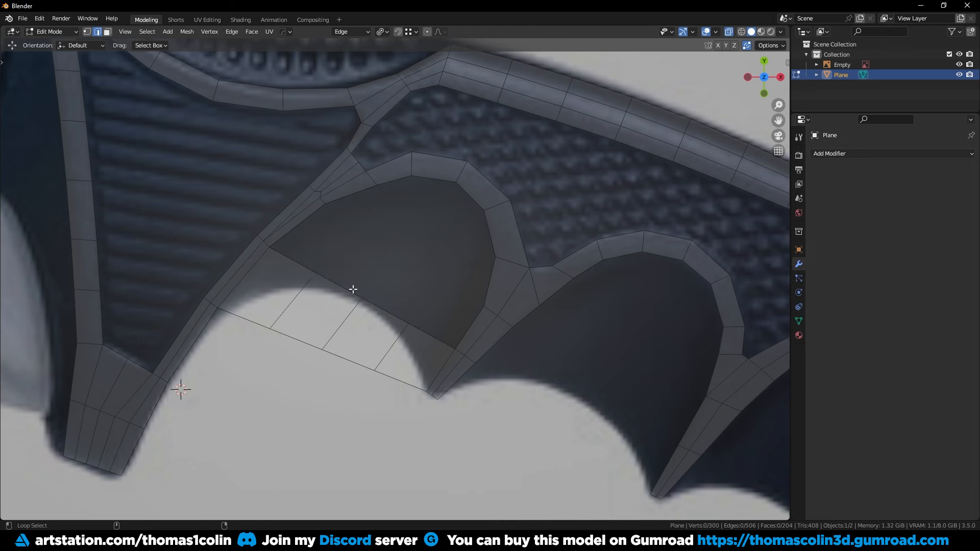
- Close the remaining opening inside the first arch with a Grid Fill of span 4
alt+click(354, 289)
key(ctrl+f)
click(349, 286)
scroll(365, 283, up, 2)
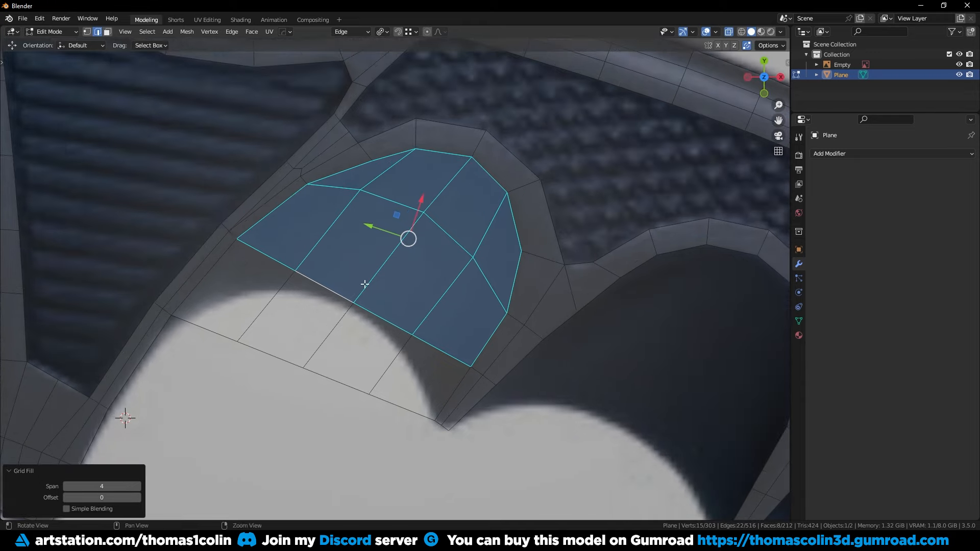
- Slide the grid fill's three inner vertices towards the arch's upper rim
key(1)
click(363, 192)
shift+click(424, 214)
shift+click(473, 258)
key(g)
key(g)
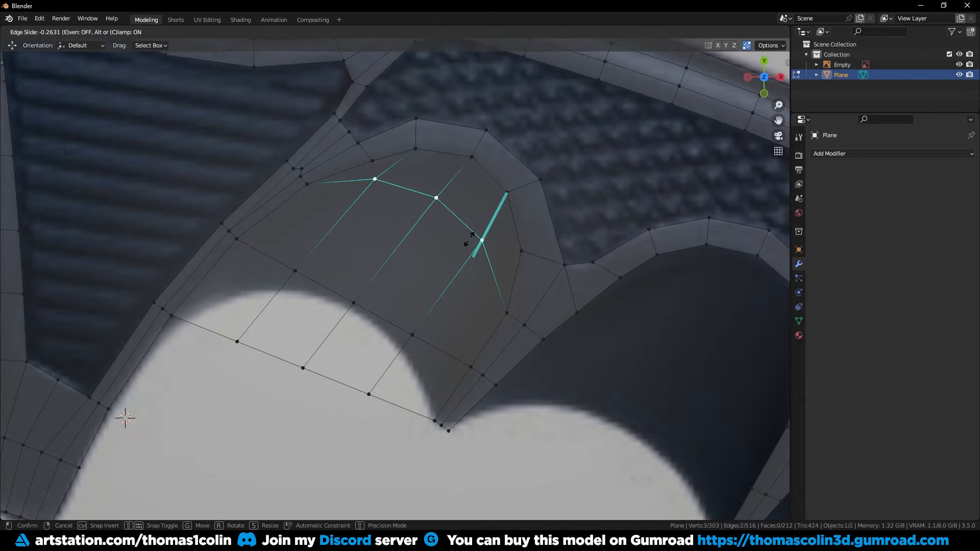
click(470, 242)
- Slide the next row of three vertices, along the grid fill's lower border, up towards the inner row
click(295, 272)
ctrl+click(410, 339)
key(g)
key(g)
click(448, 290)
- Slide the three vertices on the lower border one by one onto the scallop's curved outline in the reference image
click(238, 342)
click(303, 368)
key(g)
key(g)
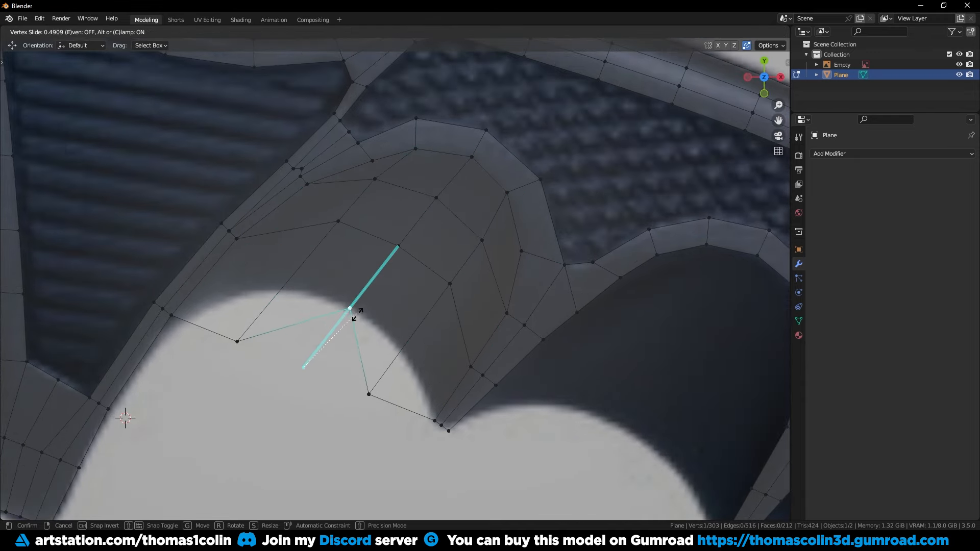
click(351, 310)
click(238, 341)
key(g)
key(g)
click(275, 286)
click(369, 394)
key(g)
key(g)
click(399, 354)
- Smooth the two crosswise inner edge rows of the filled arch with Set Flow
key(2)
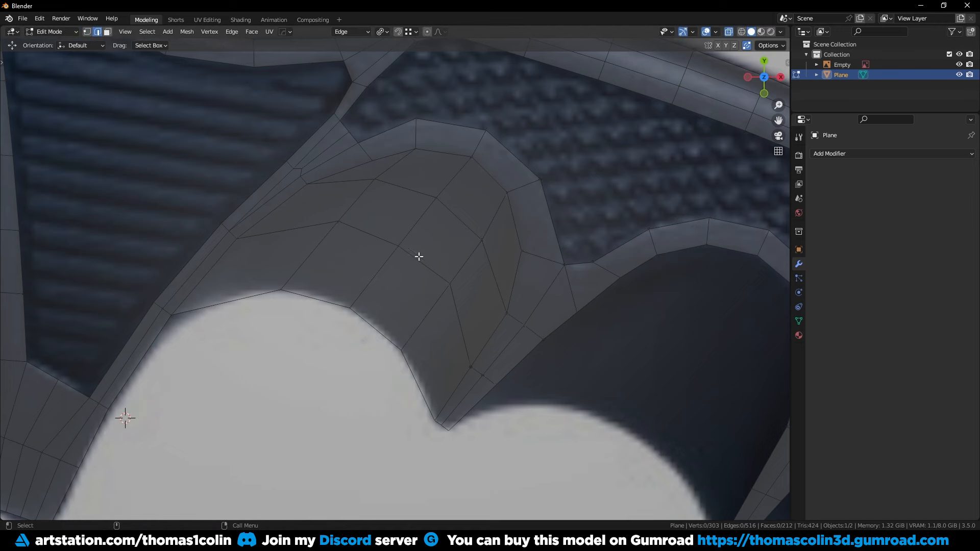
click(420, 262)
shift+click(366, 236)
right_click(535, 317)
right_click(697, 326)
click(674, 511)
shift+click(419, 276)
shift+click(360, 243)
right_click(578, 347)
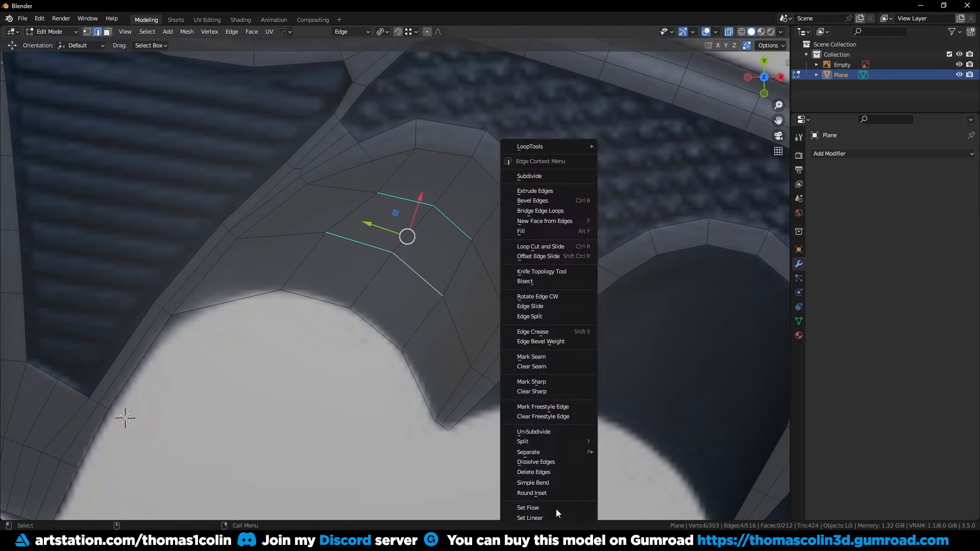
- Evenly space the three lengthwise edge paths from the arch's rim to the scallop outline with LoopTools Space
click(396, 172)
ctrl+click(304, 261)
shift+click(371, 281)
right_click(204, 343)
mouse_move(176, 147)
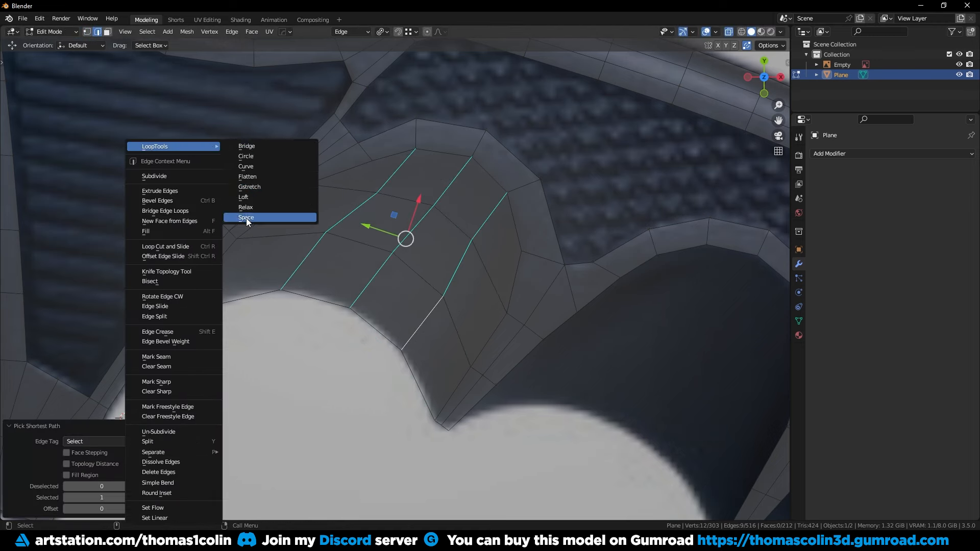
click(246, 218)
click(316, 352)
- Add a Subdivision modifier at level 2 to check the filled arch's smoothed shape against the reference
ctrl+middle_drag(419, 319, 393, 345)
key(Tab)
key(ctrl+2)
shift+middle_drag(339, 234, 382, 242)
ctrl+middle_drag(382, 241, 277, 311)
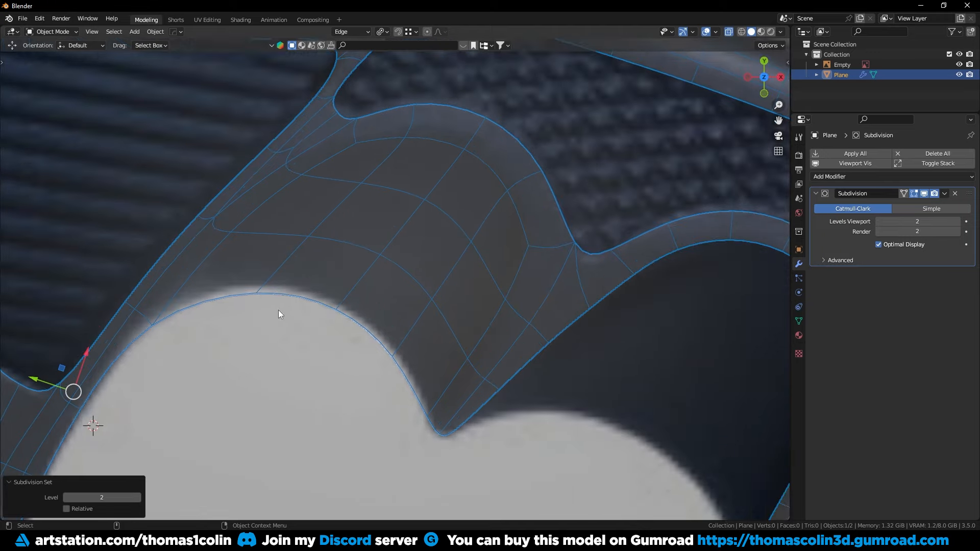
- Nudge the scallop's border and spike tip vertices onto the reference outline, and preview the filled arches with level 2 subdivision
key(Tab)
click(262, 284)
drag(262, 285, 254, 286)
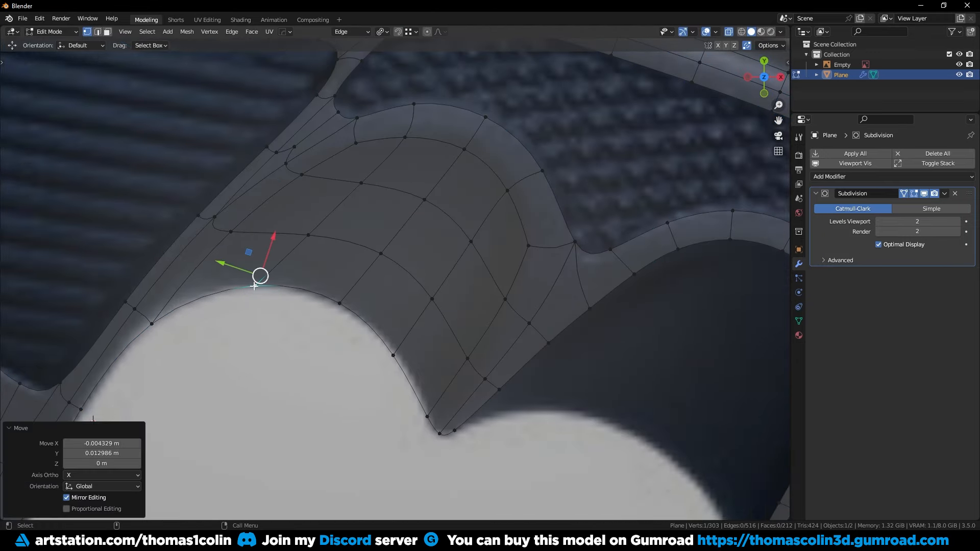
drag(393, 355, 398, 345)
drag(440, 433, 437, 426)
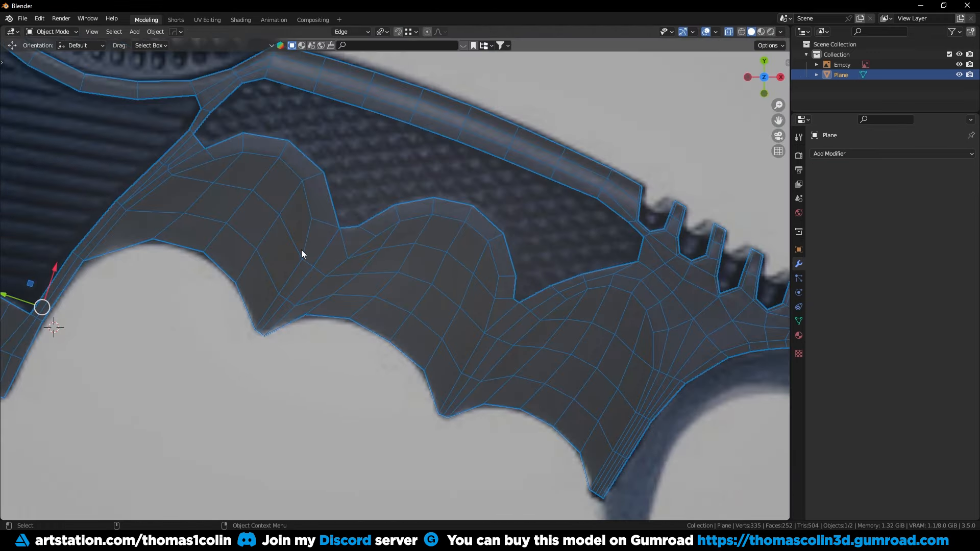
key(ctrl+2)
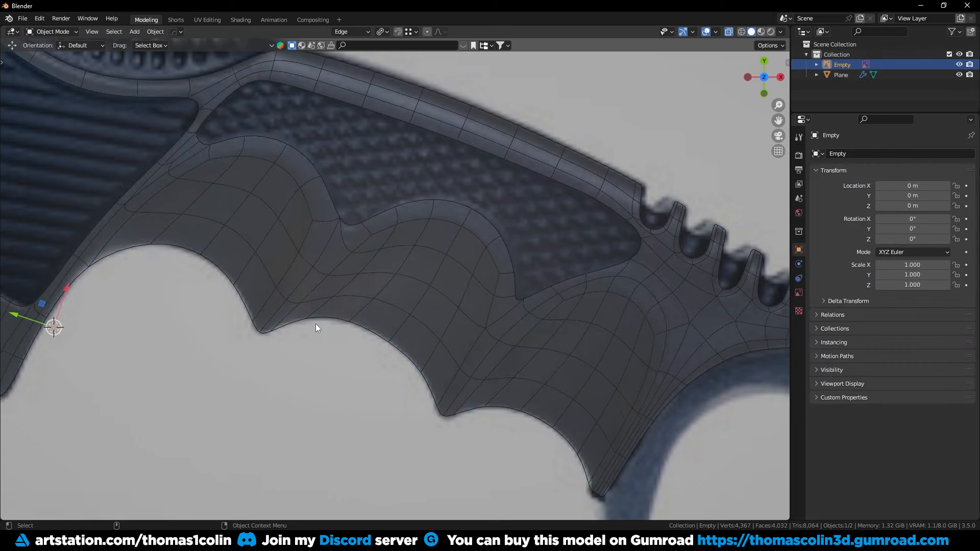
- Place the 3D cursor on a groove of the fine serration above the ribbed area and add an 8-vertex mesh circle there
scroll(335, 305, up, 4)
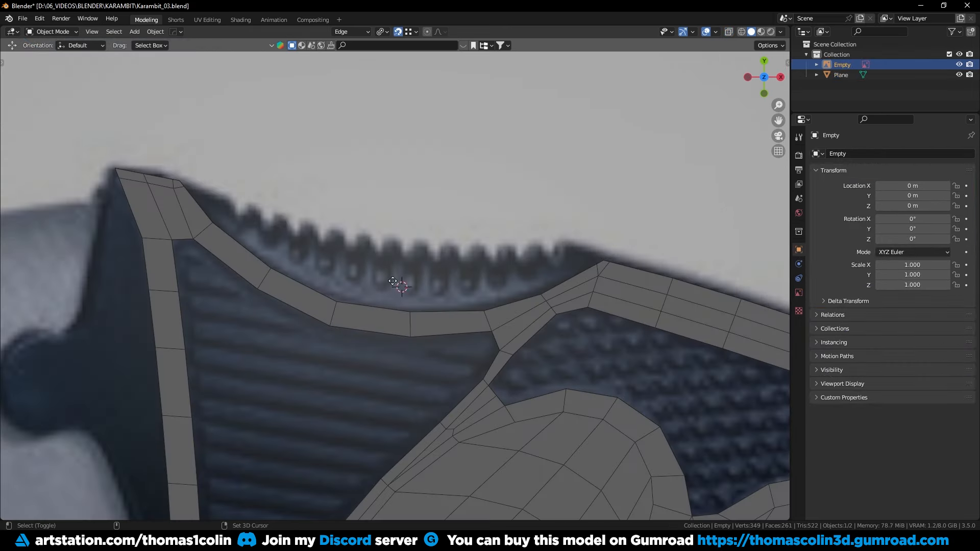
drag(392, 281, 383, 282)
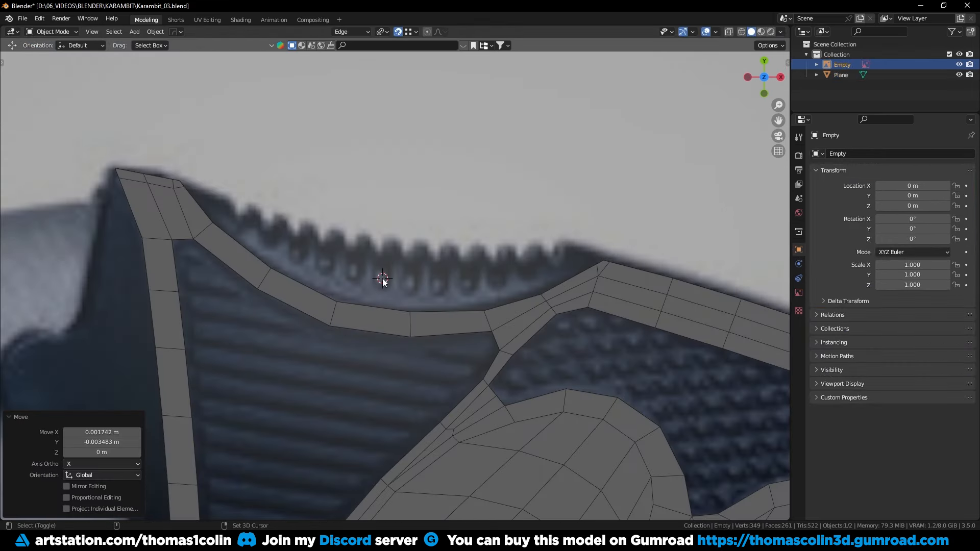
key(shift+a)
mouse_move(422, 159)
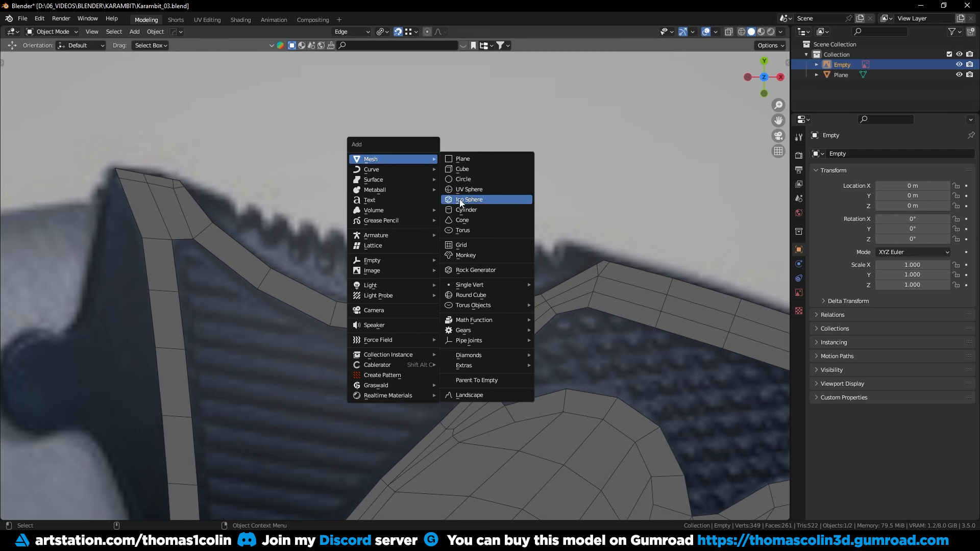
click(461, 179)
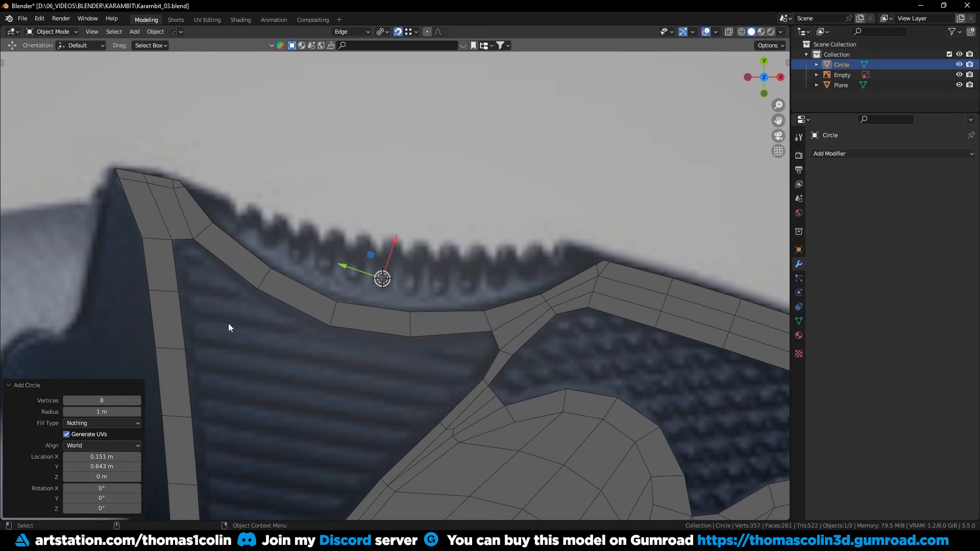
- Scale the circle's vertices down in Edit Mode to roughly the width of one serration groove
key(Tab)
key(s)
click(397, 275)
key(s)
click(443, 246)
key(KP_Decimal)
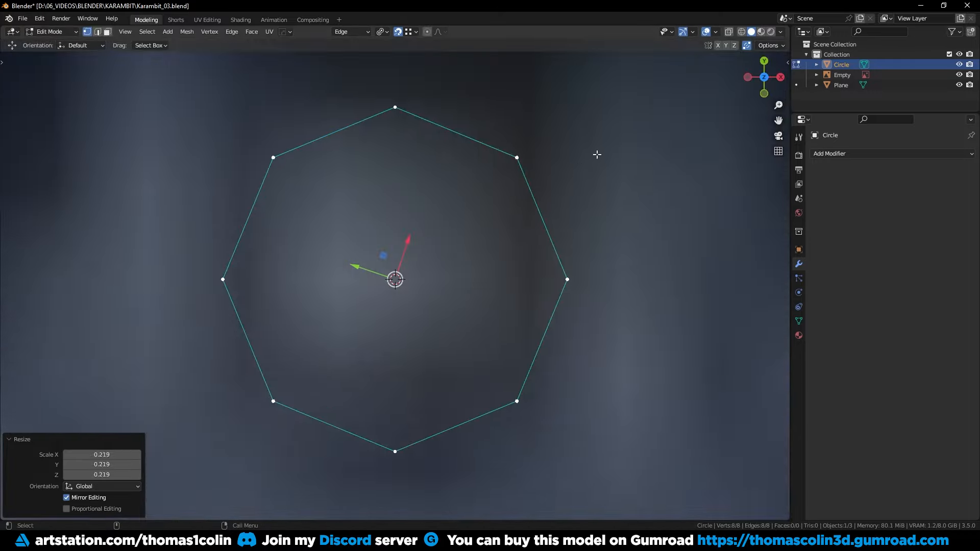
- Scale and move the circle to fit the groove's rounded bottom, using a temporary level 2 Subdivision modifier
scroll(589, 171, down, 9)
key(Tab)
key(ctrl+2)
key(s)
click(592, 177)
key(g)
click(588, 186)
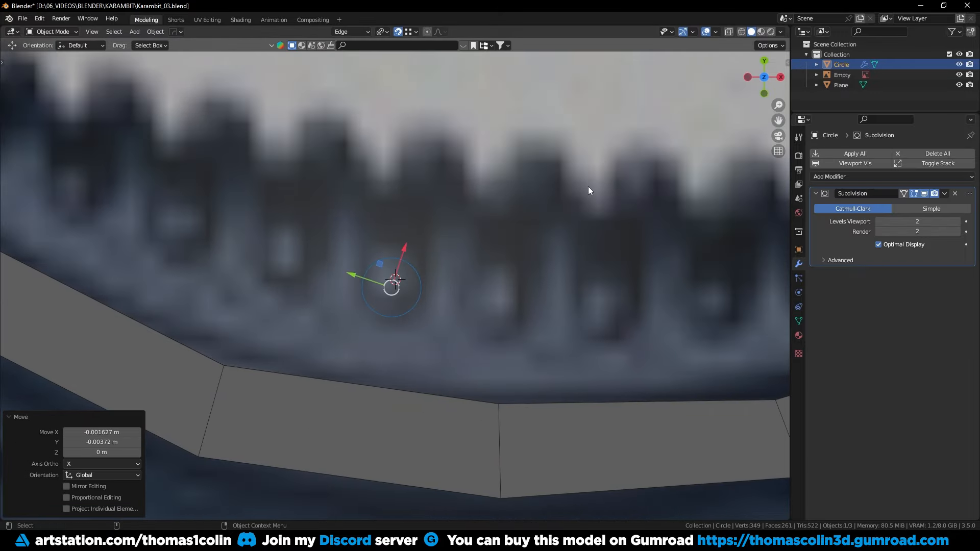
click(955, 193)
- Fill the circle with a face, mirror it across the Y axis with bisect and flip, and apply the mirror
key(Tab)
key(f)
key(Tab)
key(alt+x)
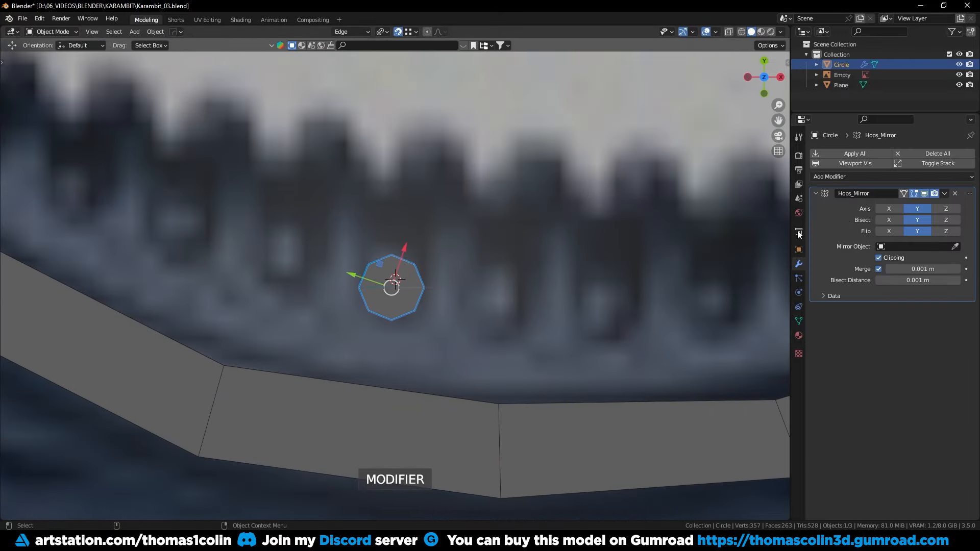
key(ctrl+a)
- Delete the circle's upper half face, keeping the rounded lower half
key(Tab)
key(3)
click(378, 273)
key(x)
click(369, 297)
- Extrude the half circle's flat edge upward along Y into a long strip that extends past the serration
key(2)
alt+right_drag(369, 297, 411, 286)
double_click(385, 287)
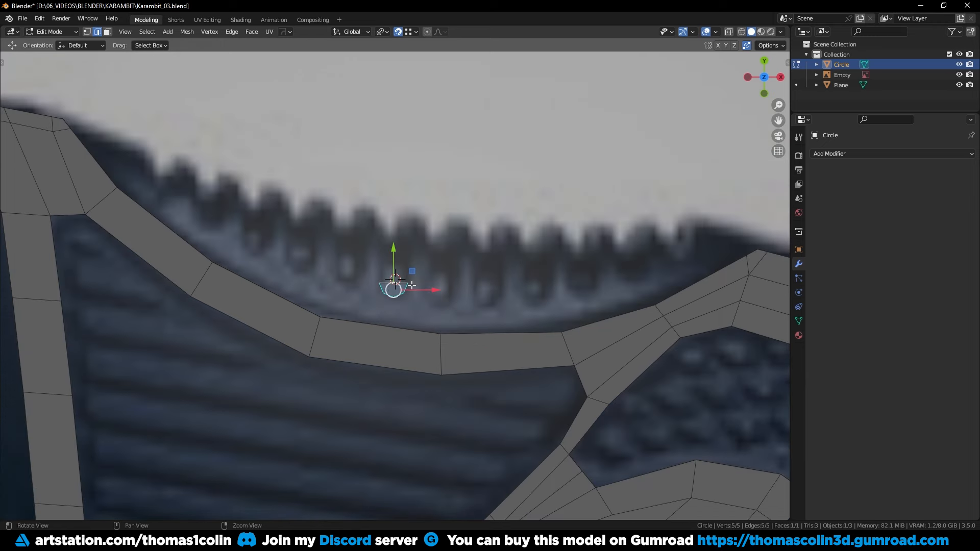
key(e)
key(y)
click(403, 63)
- Move the round-ended strip onto the first groove at the serration's far left end
key(Tab)
alt+middle_drag(414, 253, 391, 253)
key(g)
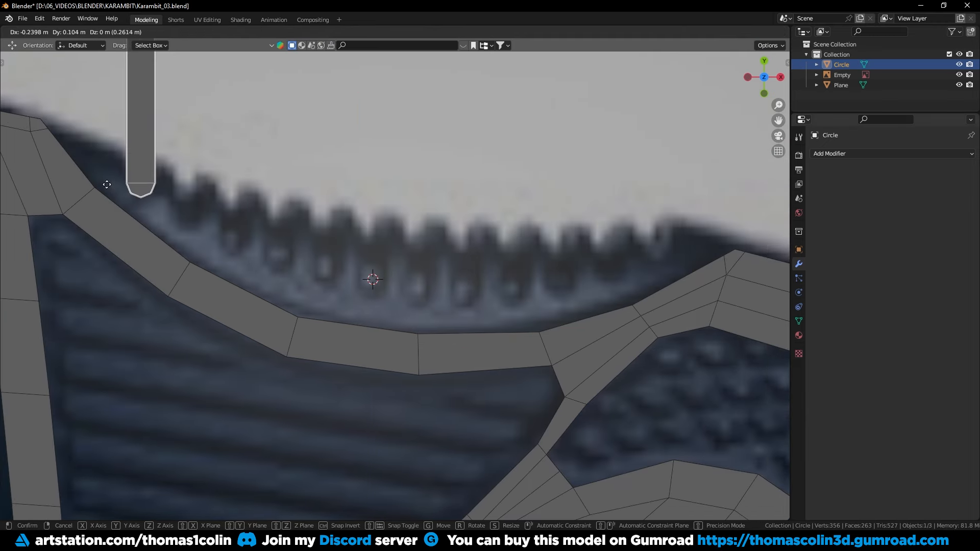
click(104, 186)
- Repeat the strip along the serration with an Array modifier, raising its count and X offset factor to match the grooves, and apply it
click(825, 153)
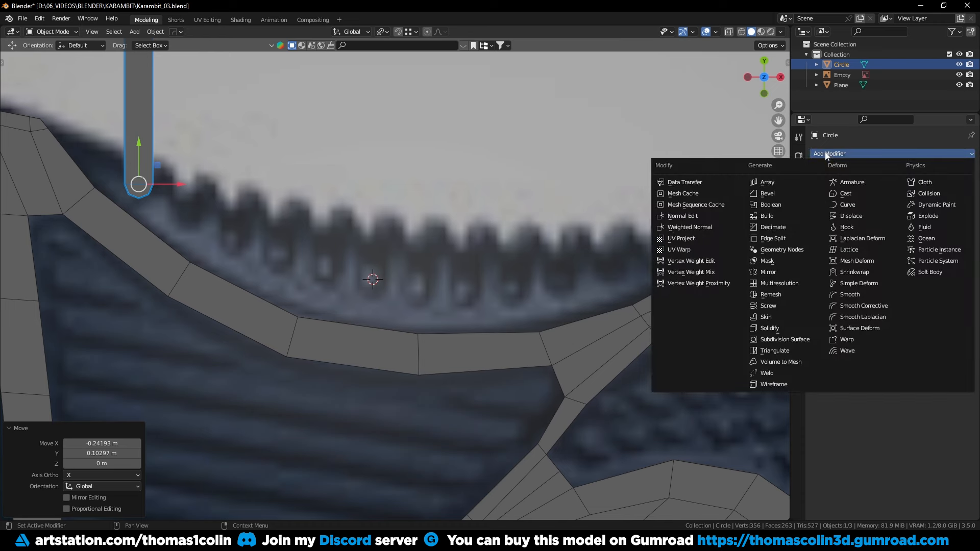
click(769, 182)
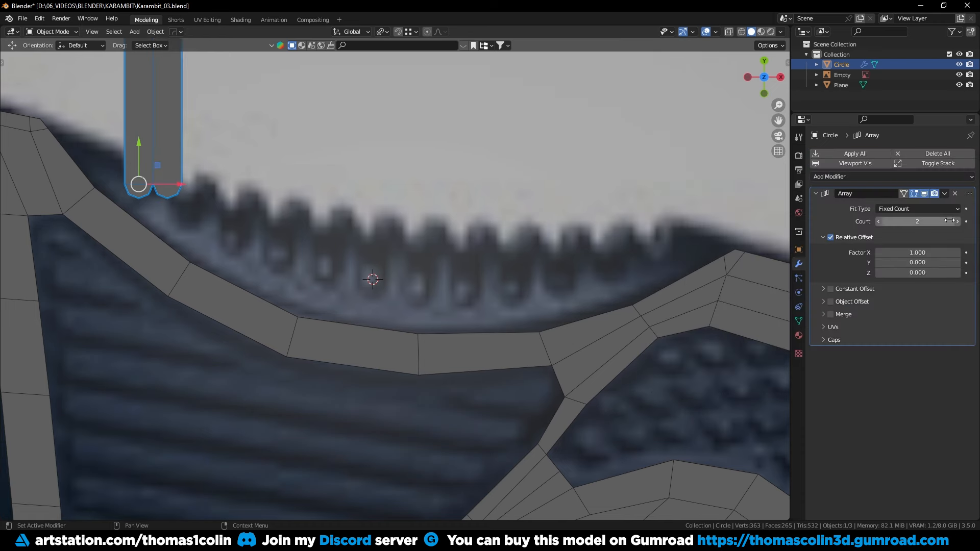
key(Return)
drag(892, 253, 923, 252)
key(ctrl+a)
- Trim the strips' upper ends with a Boolean Difference modifier using the curved cube as cutter, and apply it
middle_drag(413, 182, 151, 240)
click(185, 211)
scroll(322, 220, up, 2)
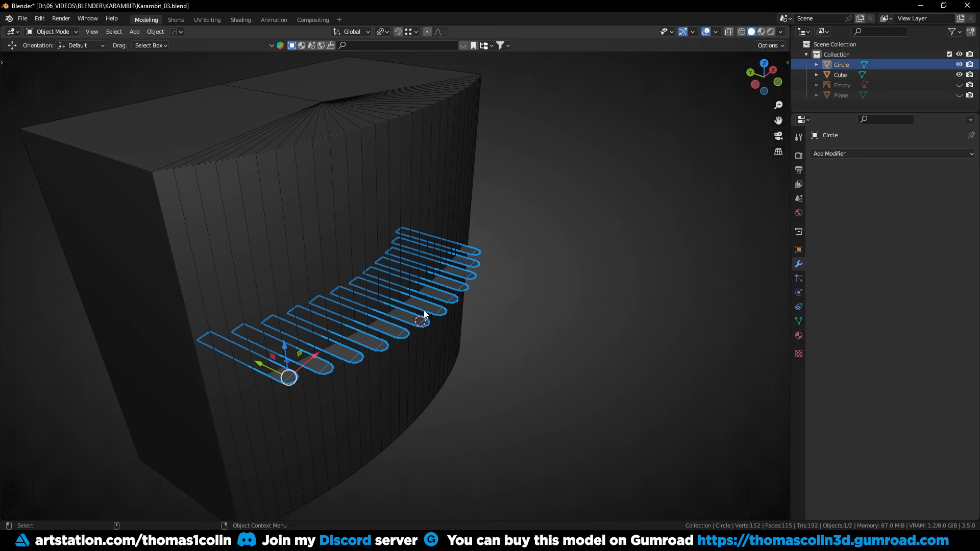
click(883, 154)
click(796, 205)
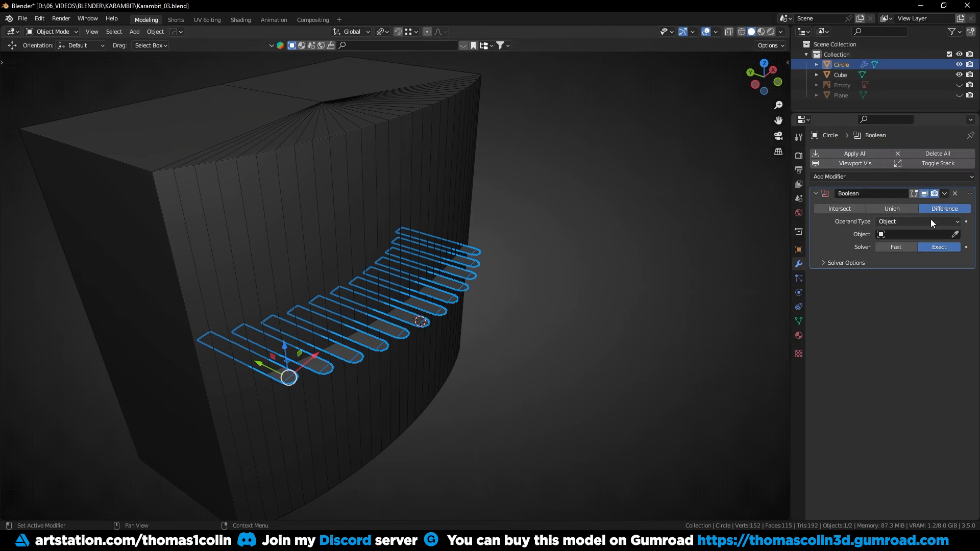
click(379, 147)
key(ctrl+a)
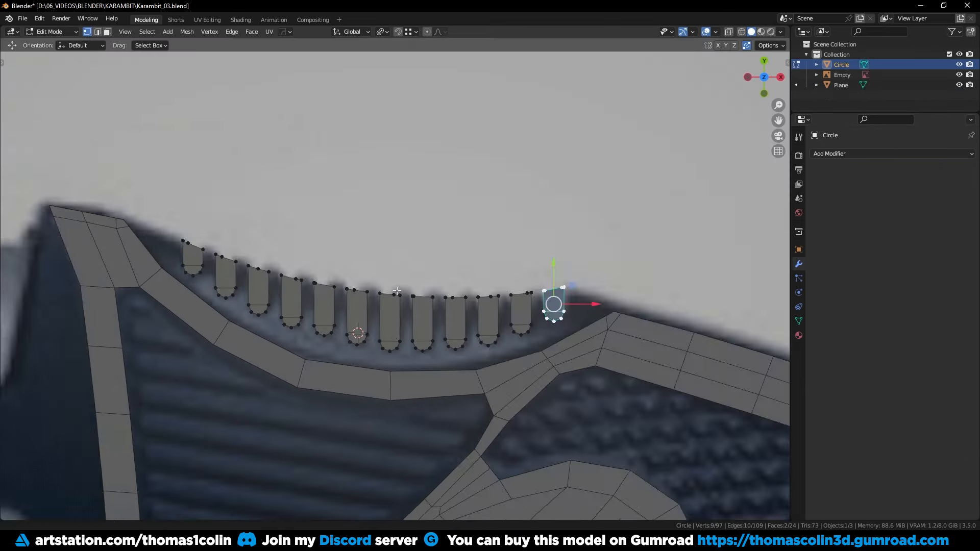
- Dissolve the extra vertices left by the Boolean on the strips' top edges
scroll(322, 219, up, 3)
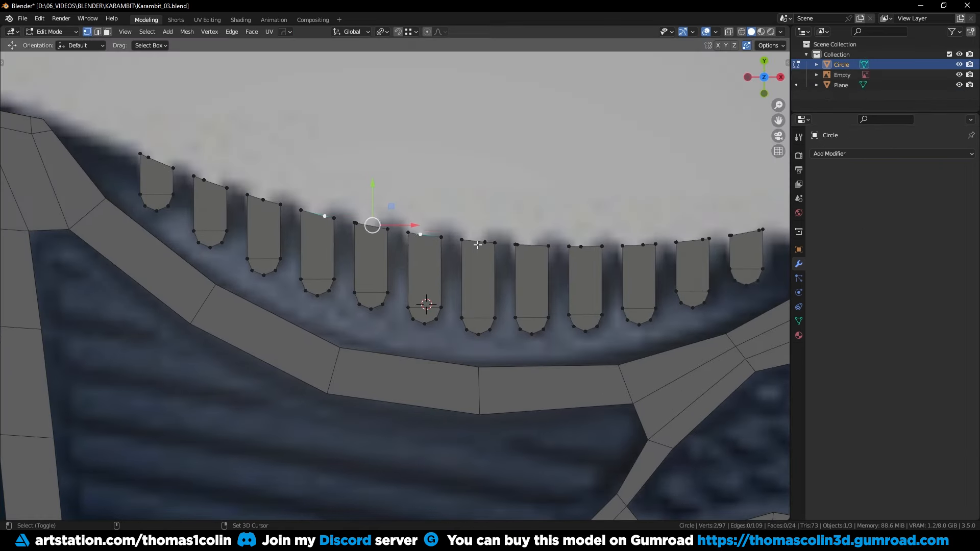
shift+middle_drag(590, 256, 541, 259)
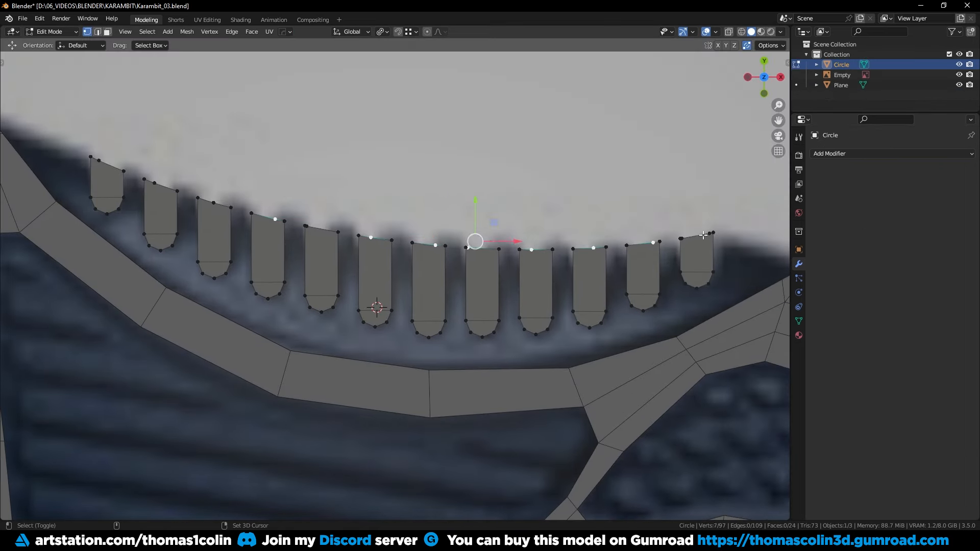
key(ctrl+x)
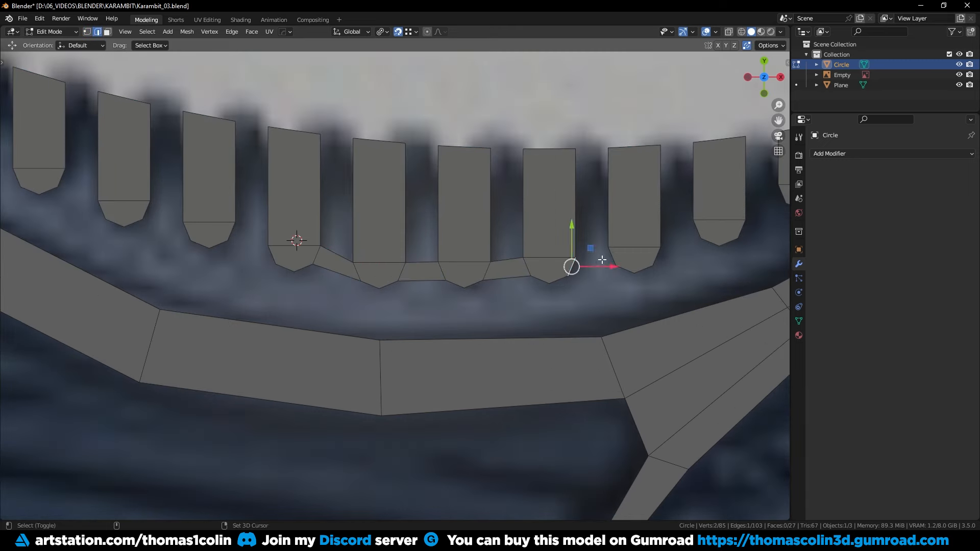
- Bridge the gaps between the round lower ends of neighbouring strips with faces along the whole serration
shift+click(611, 257)
key(f)
click(657, 256)
shift+middle_drag(686, 238, 475, 254)
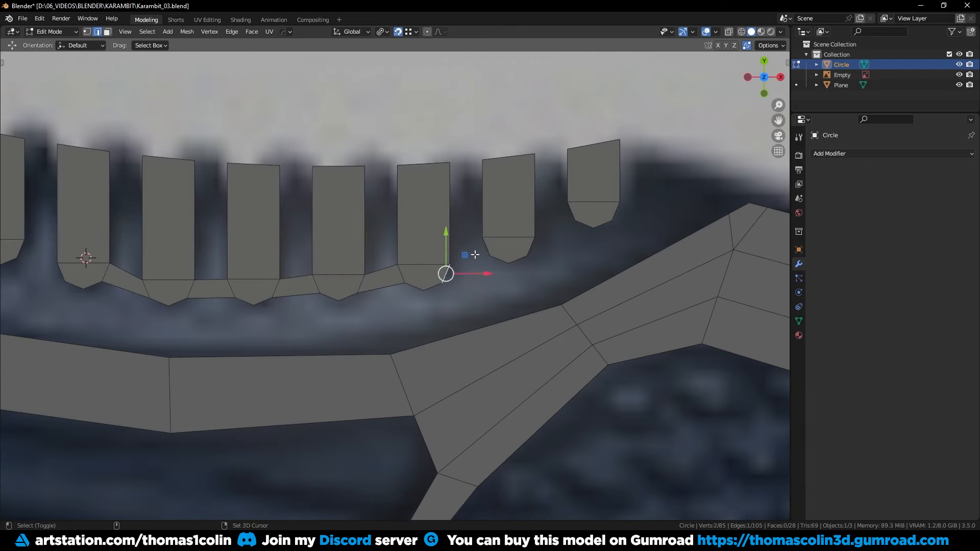
shift+middle_drag(255, 285, 534, 279)
click(340, 267)
shift+middle_drag(169, 221, 359, 266)
scroll(359, 267, up, 2)
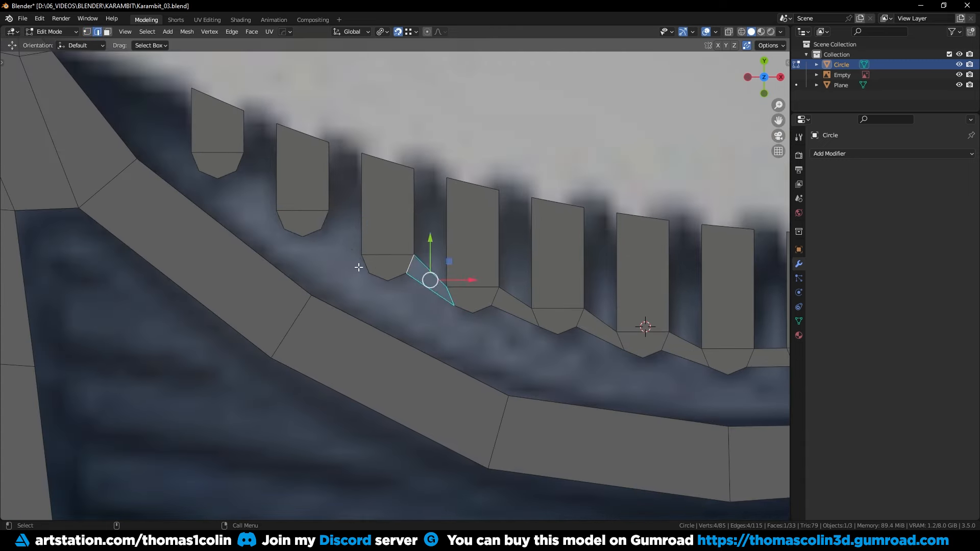
click(276, 219)
- Extrude the outer side edges of the first and last strips outward to the serration's two ends
shift+middle_drag(276, 220, 118, 194)
scroll(117, 194, down, 1)
key(e)
click(112, 185)
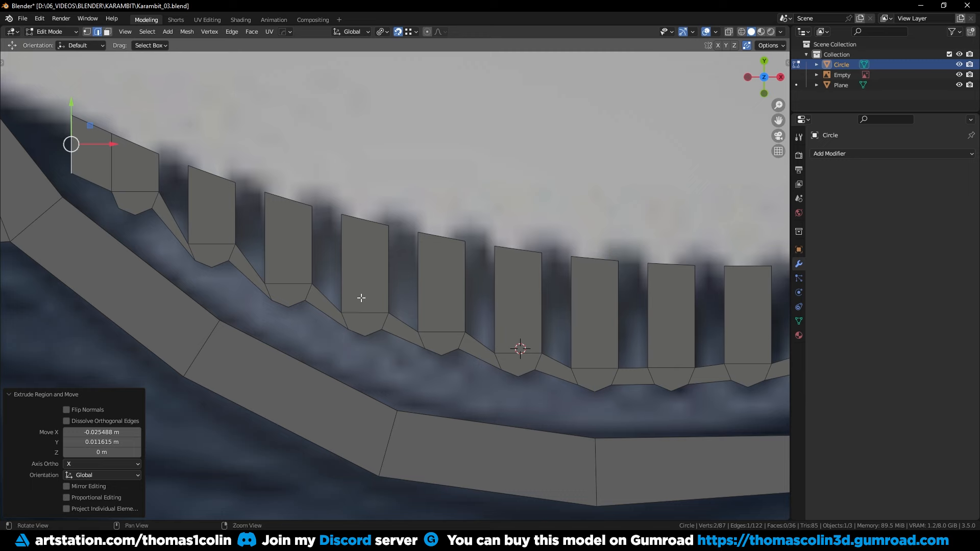
shift+middle_drag(361, 297, 77, 286)
click(452, 258)
key(e)
click(507, 278)
- Extrude the serration's complete lower edge chain down across the rim, ending in one flat horizontal border
scroll(507, 277, down, 3)
ctrl+click(187, 278)
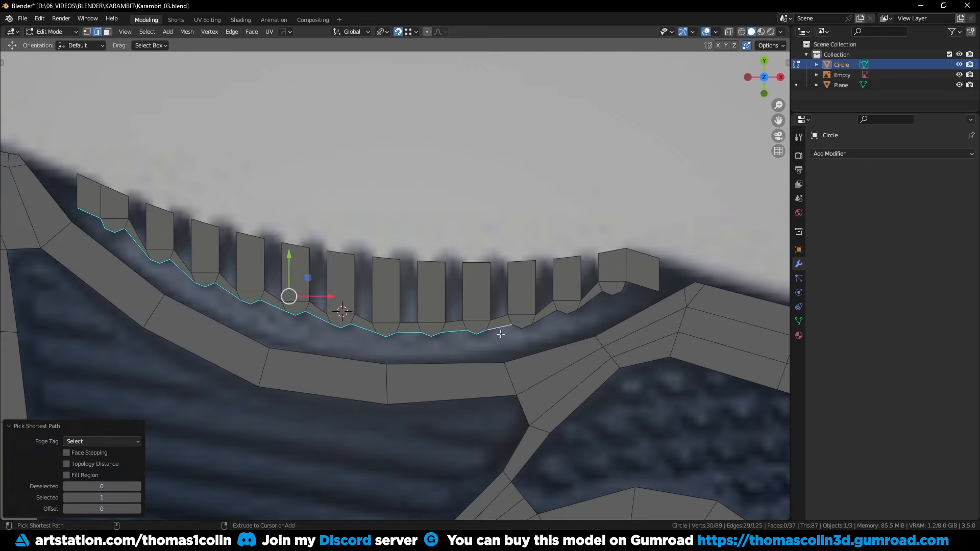
key(e)
click(386, 306)
- Fill every open gap between neighbouring strips with a face
scroll(195, 234, up, 2)
click(103, 196)
shift+click(127, 210)
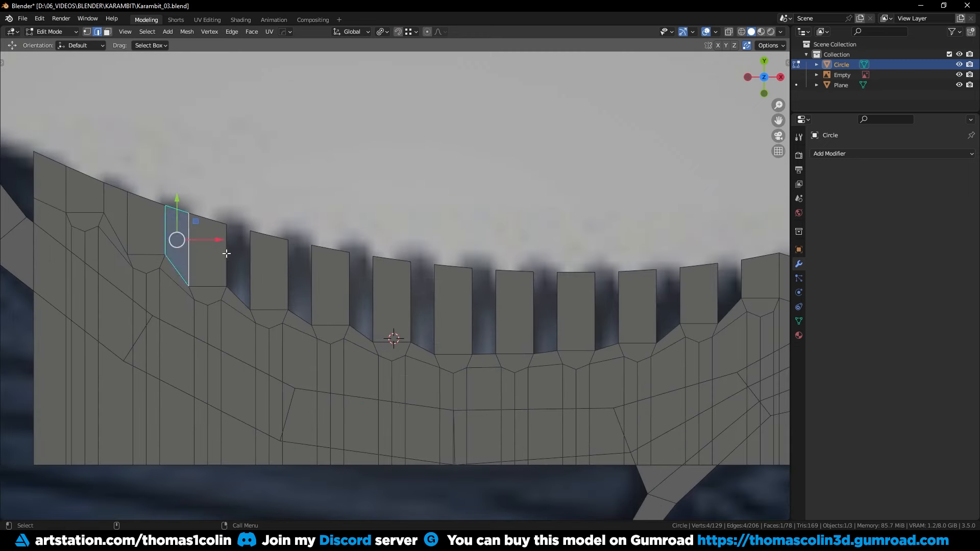
key(f)
key(f)
key(f)
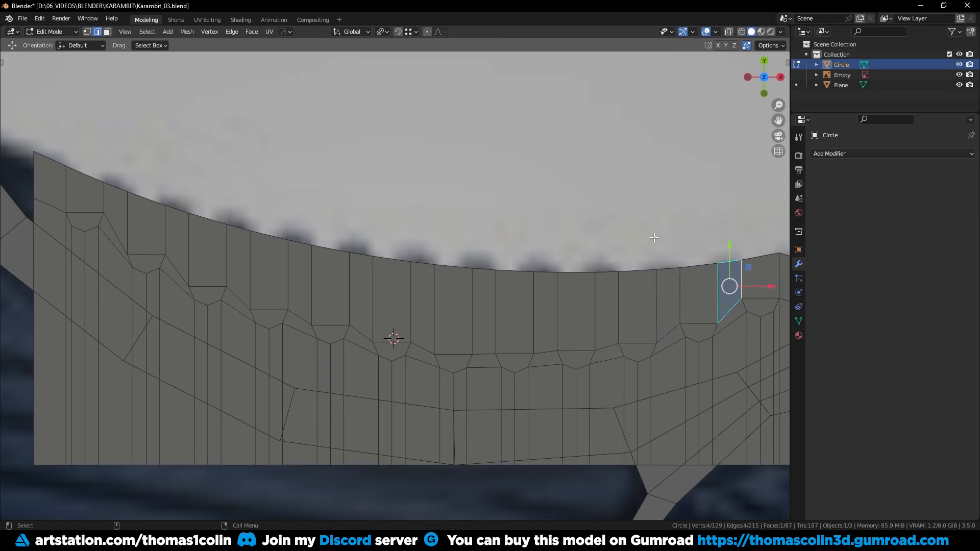
- Delete the faces of all the round-ended strips so that only the teeth between the grooves remain
scroll(253, 266, down, 2)
click(130, 214)
shift+click(175, 237)
shift+click(220, 255)
shift+click(263, 270)
shift+click(308, 283)
shift+click(353, 291)
key(x)
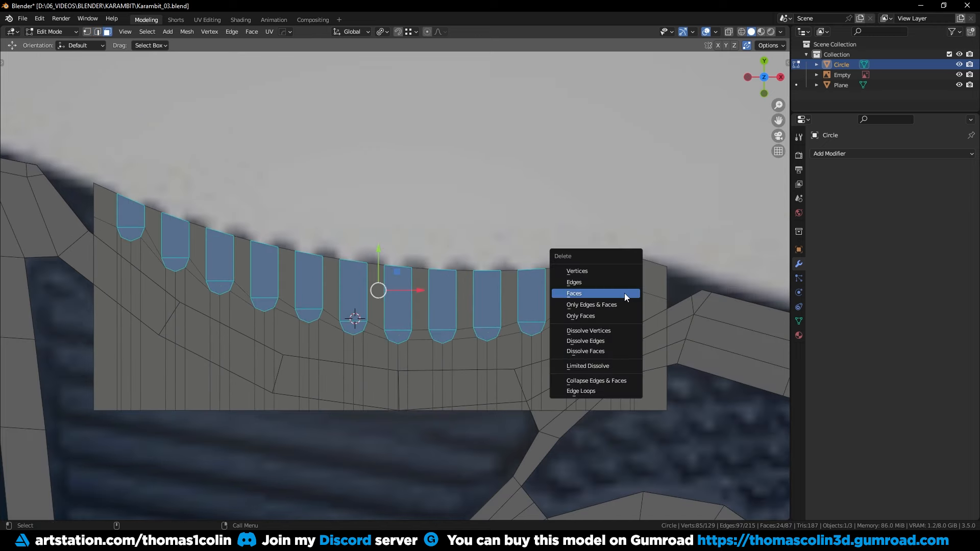
click(624, 293)
- Knife-cut the serration mesh along the rim's upper edge and remove the geometry below the cut
key(2)
shift+middle_drag(109, 239, 107, 190)
key(k)
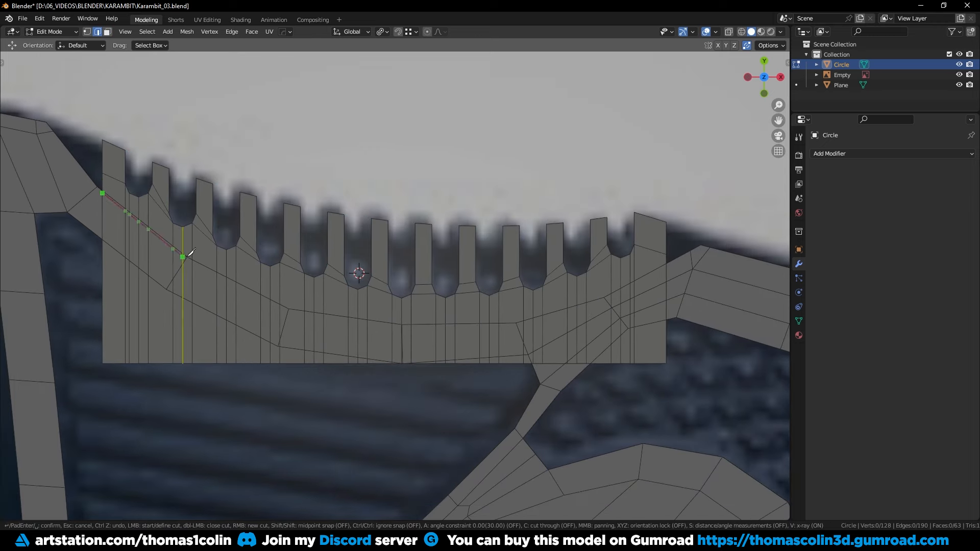
click(666, 266)
key(Return)
drag(90, 333, 544, 343)
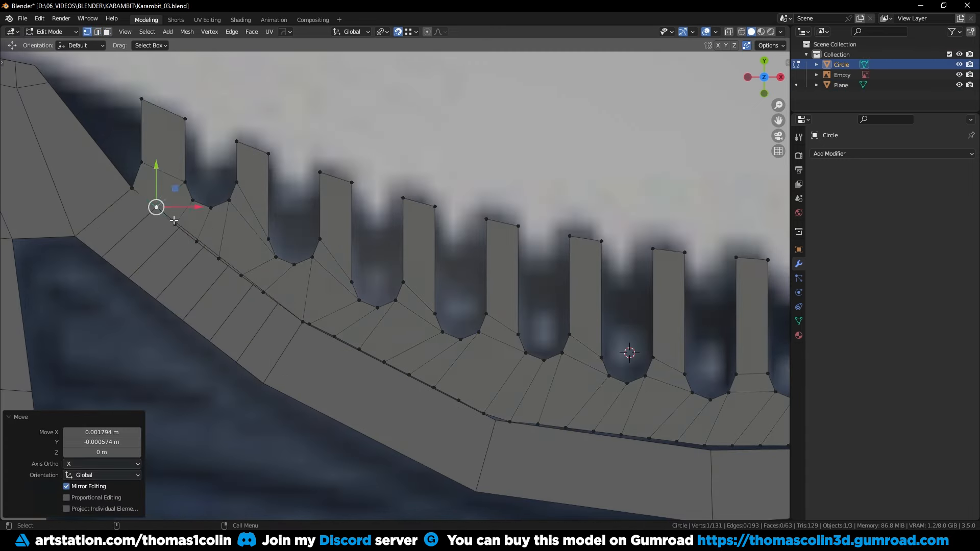
- Snap the serration's lower vertices onto the rim's upper-edge vertices from the far left towards the middle
drag(158, 207, 278, 302)
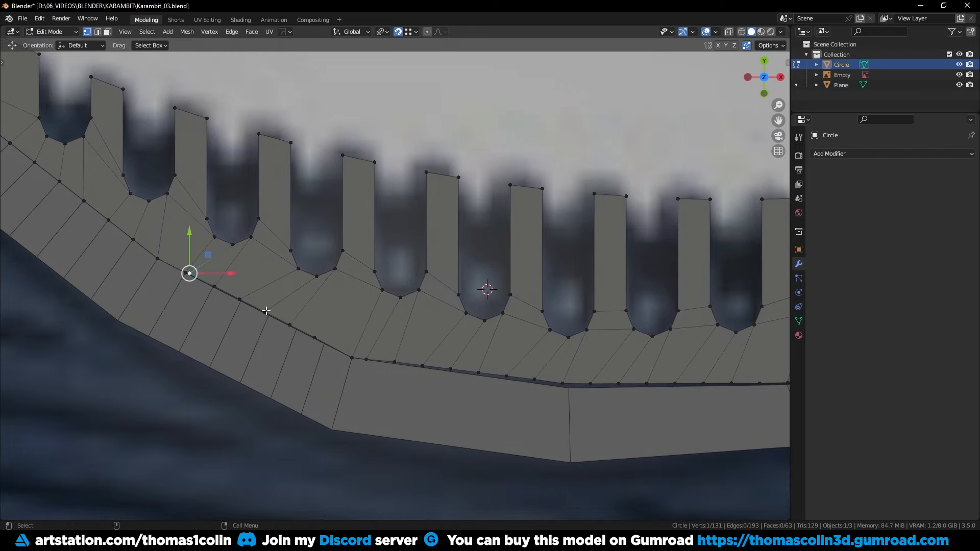
drag(188, 274, 323, 341)
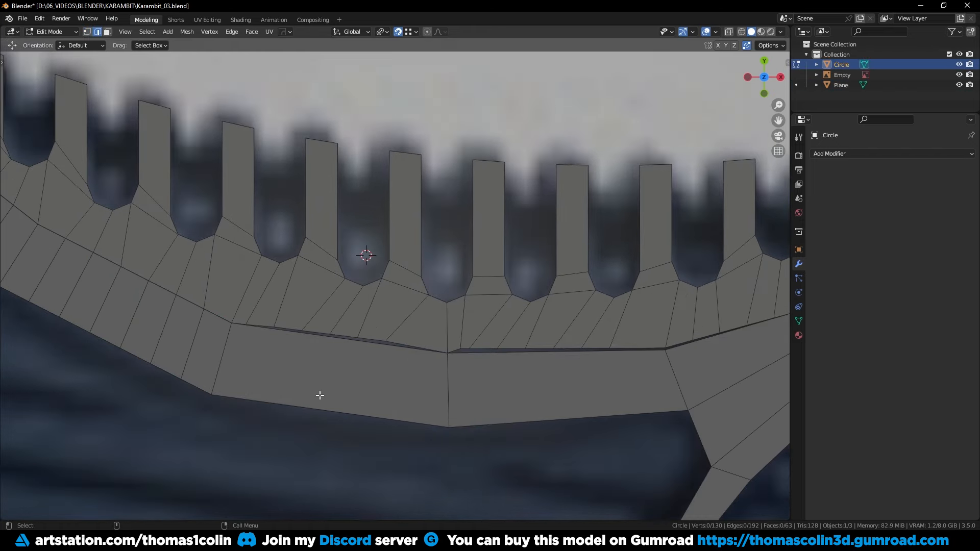
key(alt+q)
key(alt+q)
drag(247, 325, 262, 327)
click(330, 334)
drag(274, 327, 324, 335)
drag(357, 337, 363, 337)
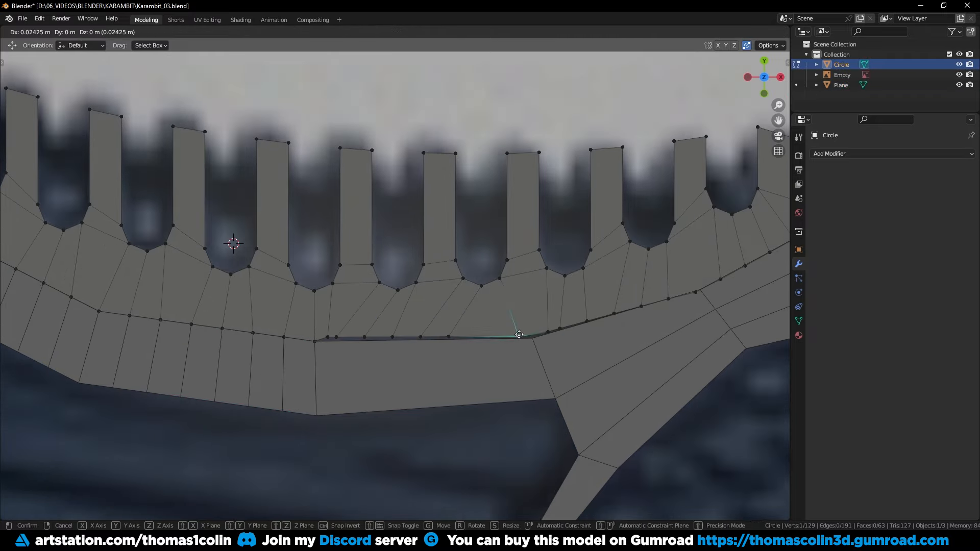
- Add loop cuts to the rim section just before the diagonal branch and snap the serration's lower vertices to them
key(alt+q)
key(ctrl+r)
scroll(404, 346, up, 4)
key(alt+q)
drag(487, 335, 504, 333)
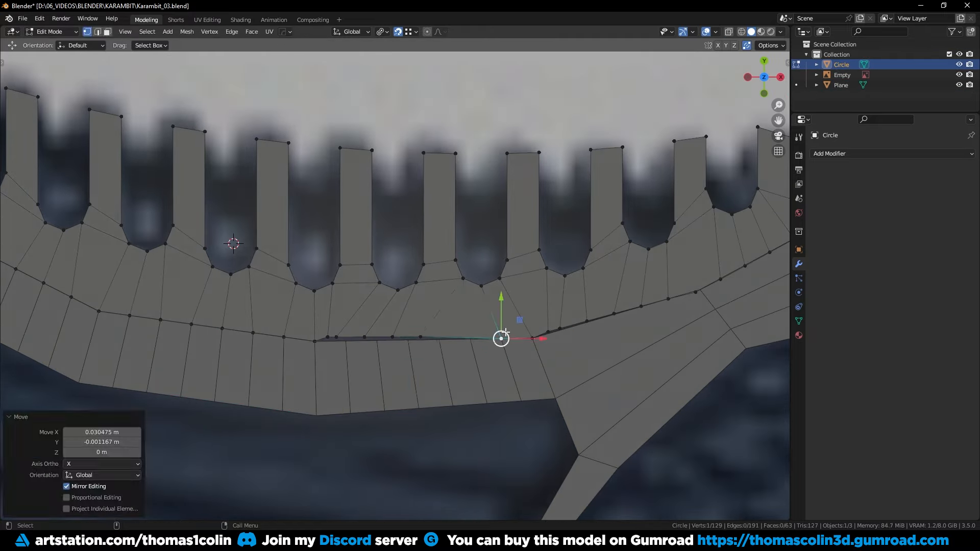
- Add loop cuts to the rim section above the diagonal branch and snap the adjoining serration vertices onto them
key(alt+q)
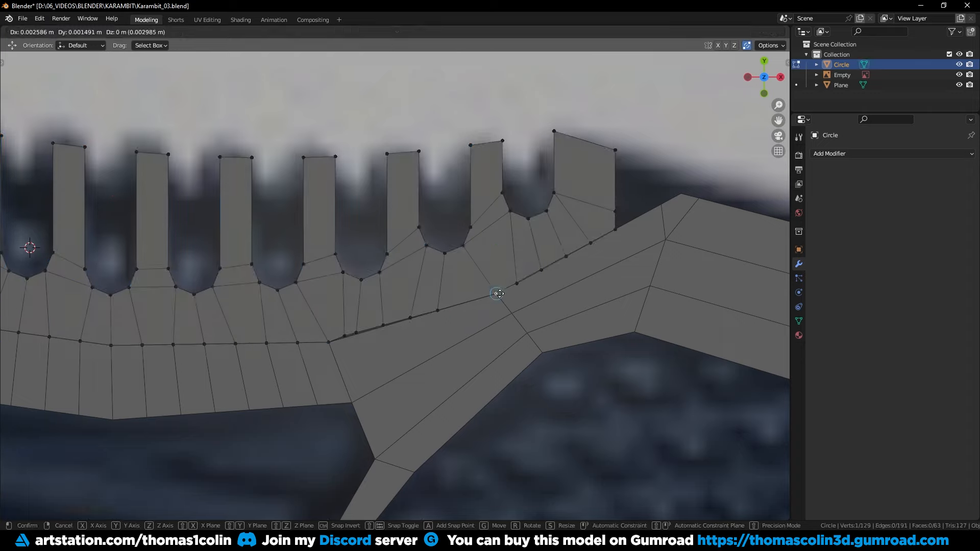
key(ctrl+r)
click(449, 352)
right_click(444, 354)
key(alt+q)
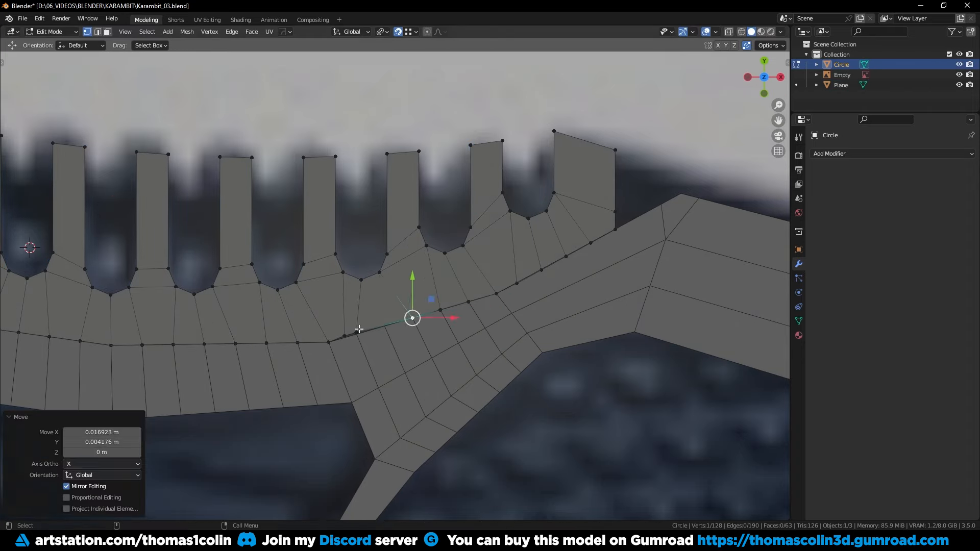
drag(358, 331, 384, 326)
drag(344, 335, 356, 334)
- Snap the serration's right-end vertices to the rim's bend and dissolve the surplus vertex on its lower edge
shift+middle_drag(444, 280, 308, 319)
scroll(470, 279, up, 1)
key(Tab)
key(Tab)
drag(482, 245, 537, 235)
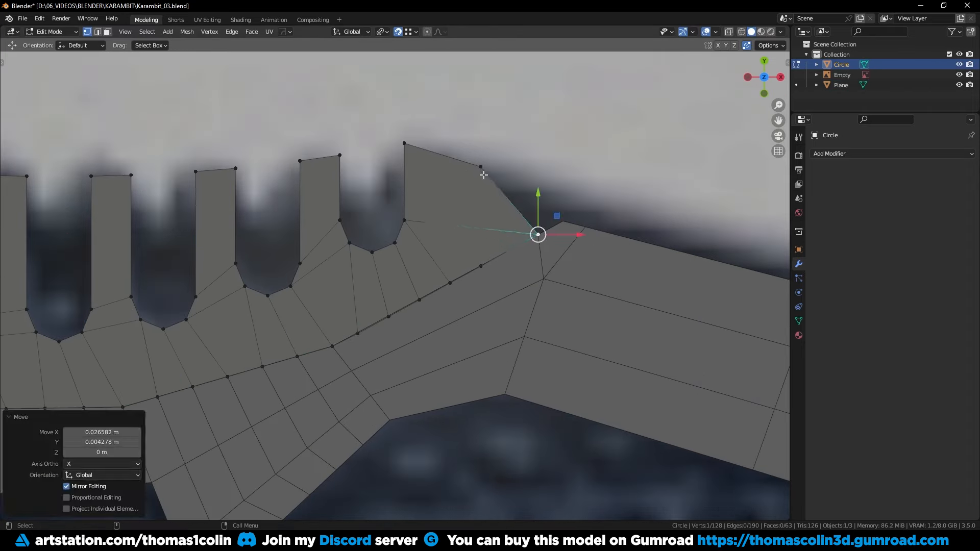
click(478, 266)
key(ctrl+x)
- Select the serration's lower edge chain near the right end and distribute its vertices evenly with LoopTools Space
key(2)
click(351, 335)
ctrl+click(504, 249)
right_click(512, 245)
click(567, 215)
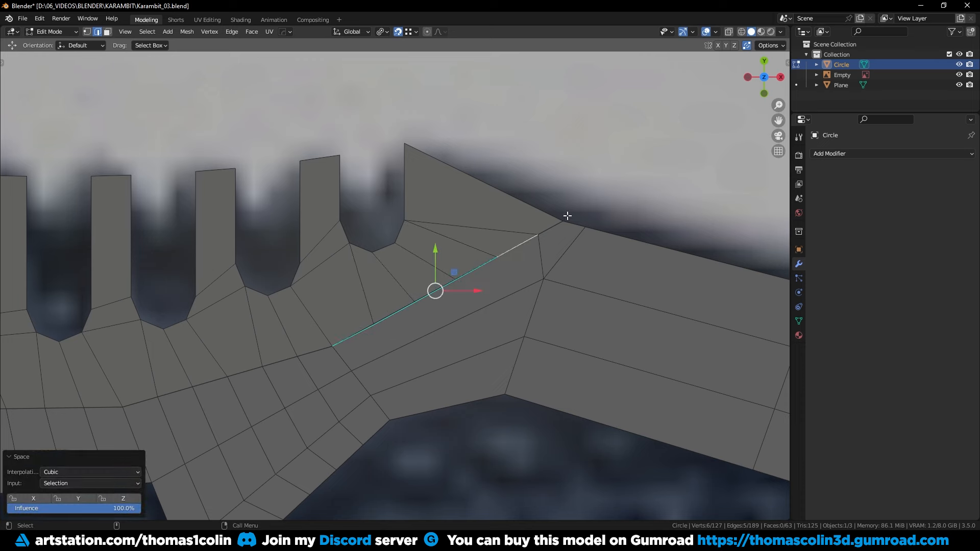
click(572, 147)
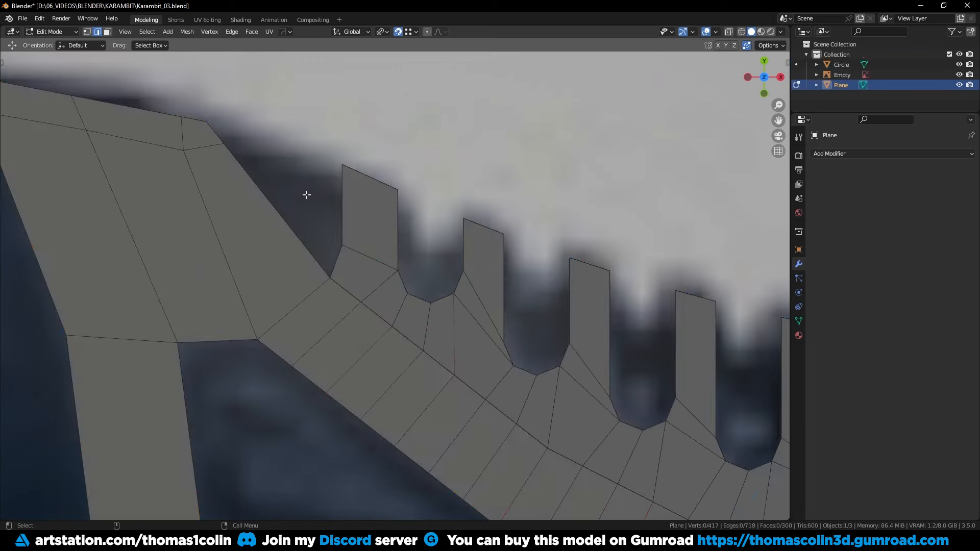
- Join the handle mesh with the serration mesh and merge all overlapping vertices by distance
key(Tab)
shift+click(356, 231)
key(ctrl+j)
key(Tab)
key(a)
key(m)
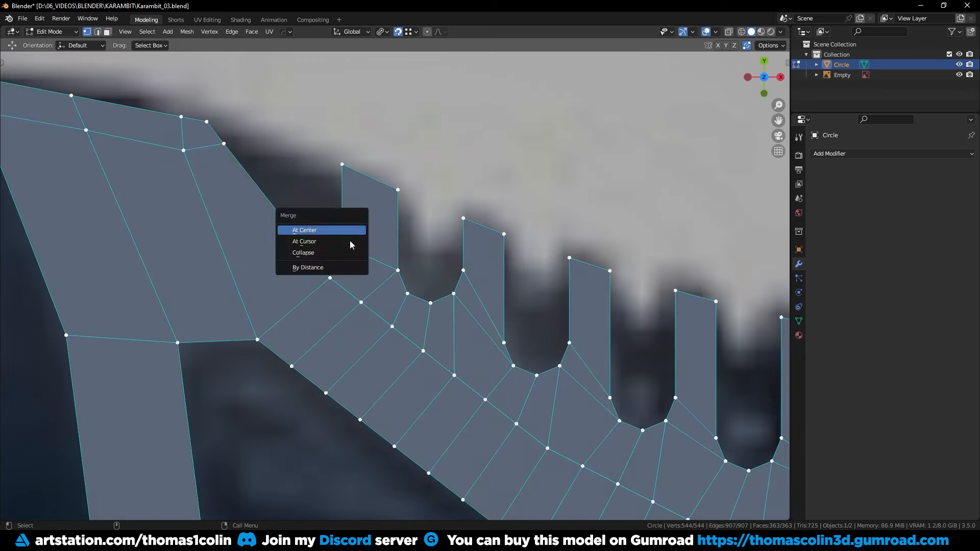
click(337, 267)
- Clean up the junction between the rim's left corner and the first tooth, and knife an edge across to the tooth's side
key(2)
click(220, 136)
key(ctrl+x)
scroll(269, 164, down, 1)
key(k)
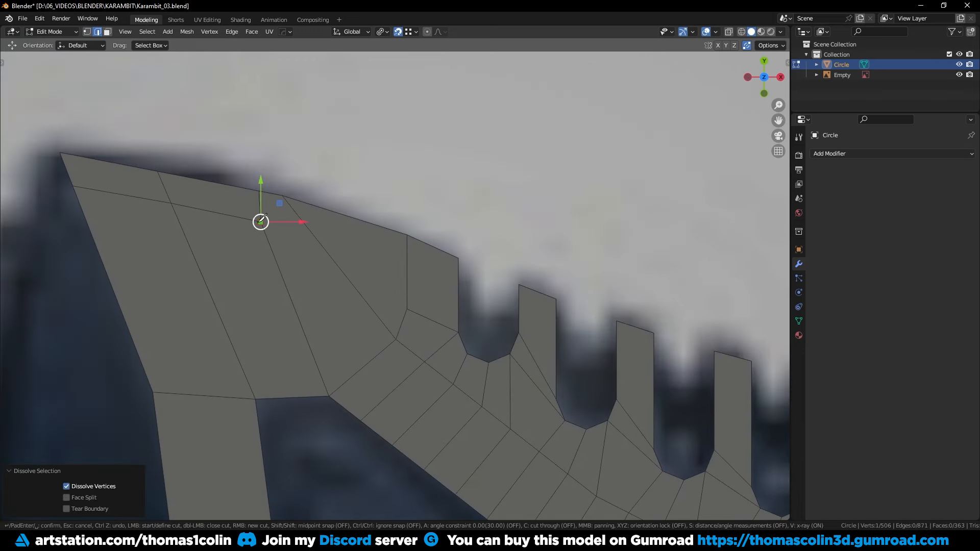
click(459, 277)
key(Return)
- Move the new cut's vertices along Y to line them up beside the first tooth
key(1)
middle_drag(357, 255, 421, 305)
key(g)
key(y)
scroll(366, 237, down, 2)
- Add four loop cuts across the rim section just before its right bend
key(2)
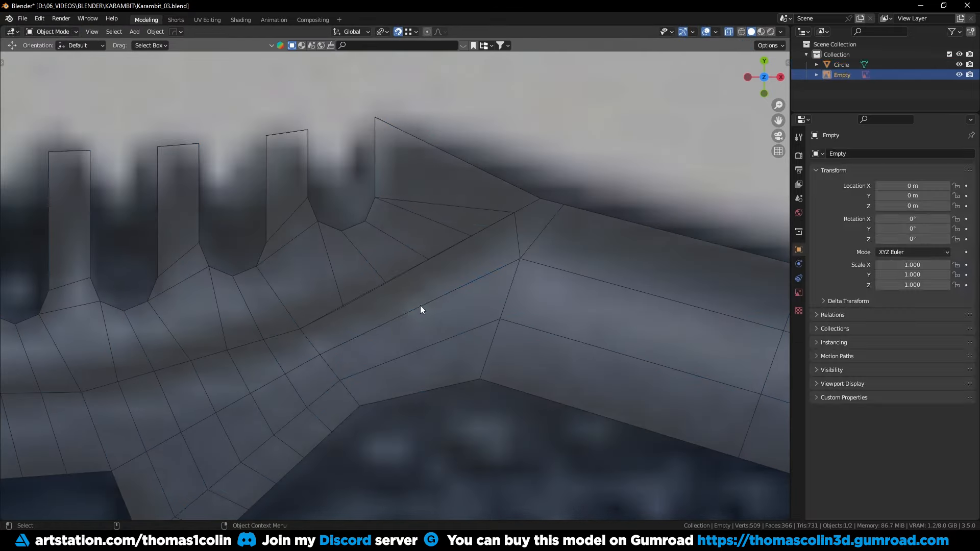
key(ctrl+r)
scroll(421, 305, up, 3)
click(420, 306)
right_click(421, 306)
- Dissolve the surplus vertices where the serration's right end meets the rim's bend
key(1)
click(514, 212)
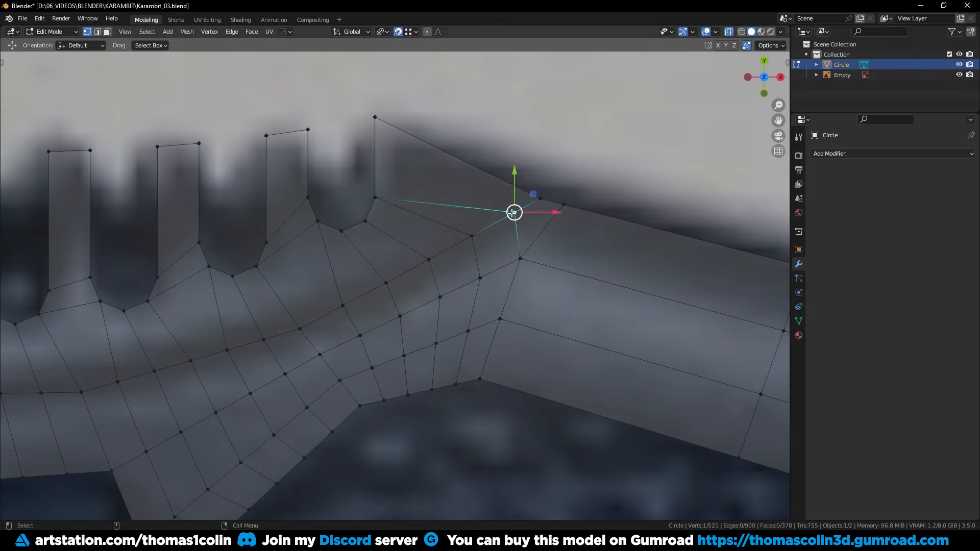
key(ctrl+x)
key(2)
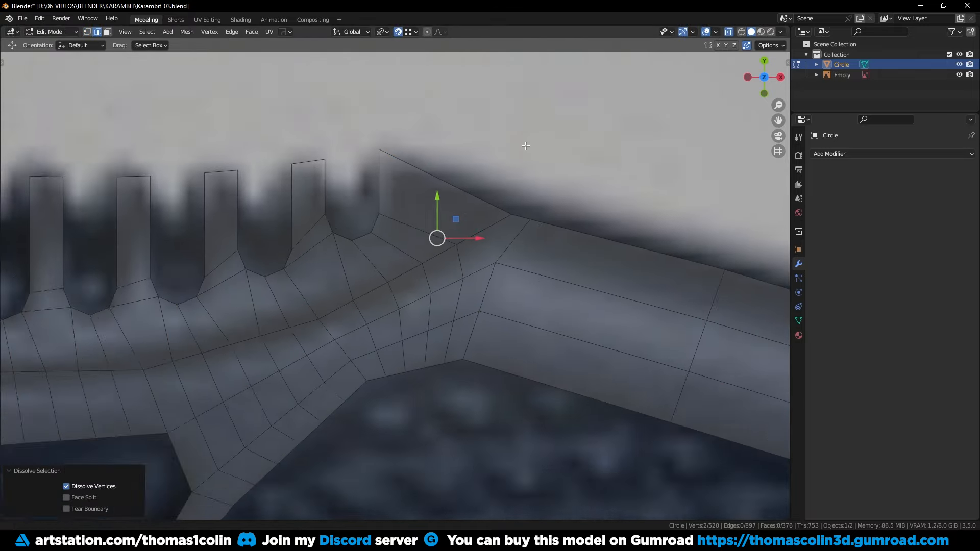
key(1)
click(435, 271)
key(ctrl+x)
- Snap neighbouring vertices of the rim's lower edge together in groups of three along the left part of the curve
middle_drag(436, 271, 197, 284)
click(197, 285)
key(g)
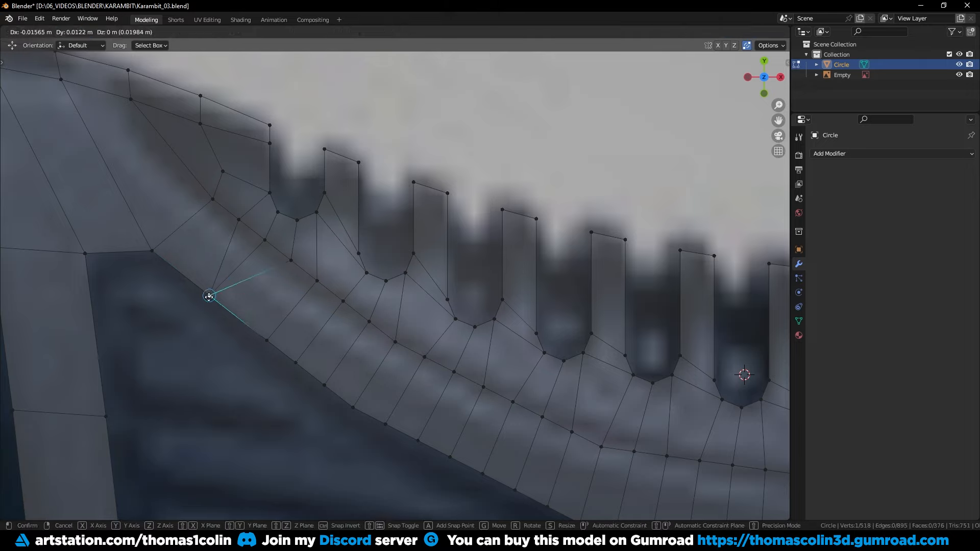
click(415, 440)
middle_drag(415, 440, 367, 363)
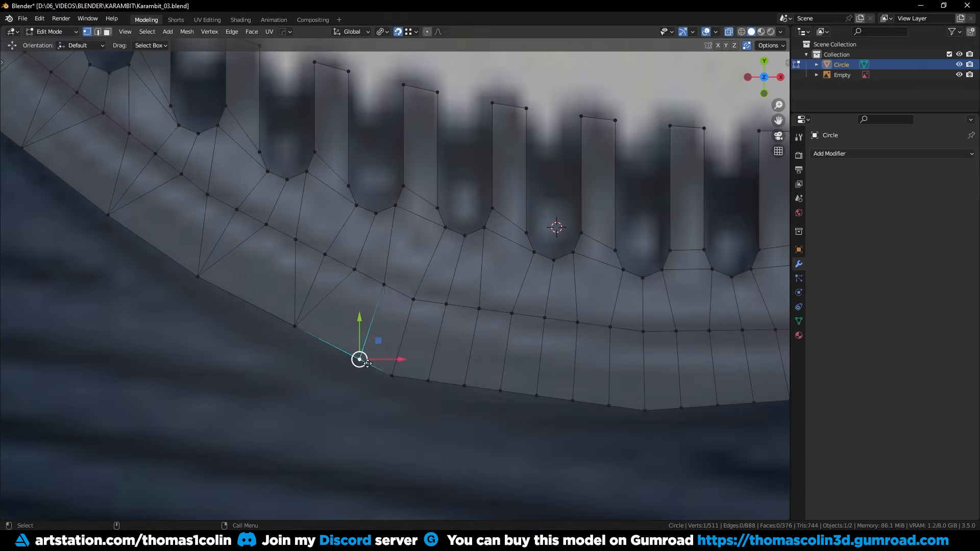
- Merge the rim's lower-edge vertices in groups of three along the bottom of the curve towards the diagonal branch
drag(574, 398, 609, 404)
shift+middle_drag(609, 404, 307, 351)
click(343, 357)
drag(343, 357, 307, 352)
click(379, 354)
drag(379, 354, 416, 352)
click(453, 349)
drag(453, 349, 418, 351)
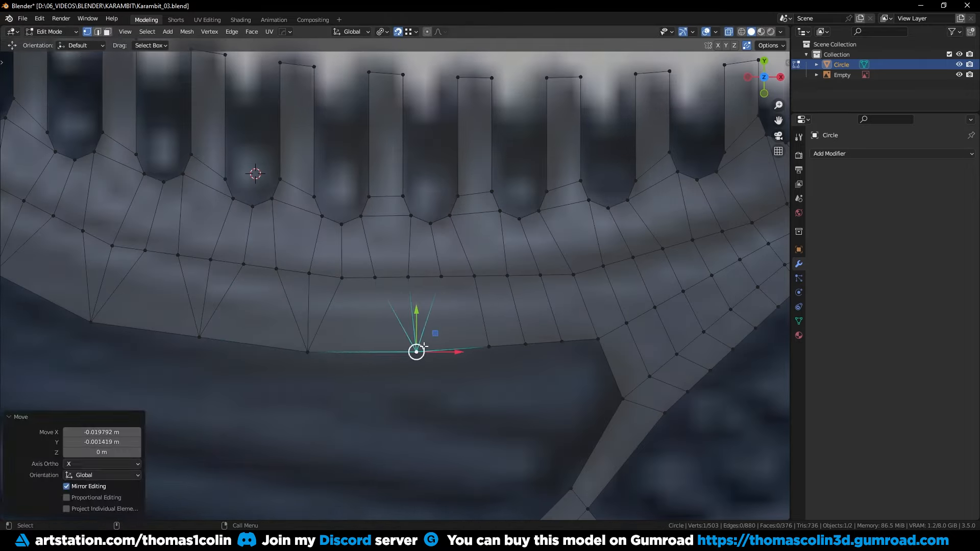
- Dissolve the middle edge of each triangle fan along the rim's lower band
key(2)
click(517, 310)
shift+click(413, 314)
shift+click(109, 261)
shift+middle_drag(96, 264, 443, 356)
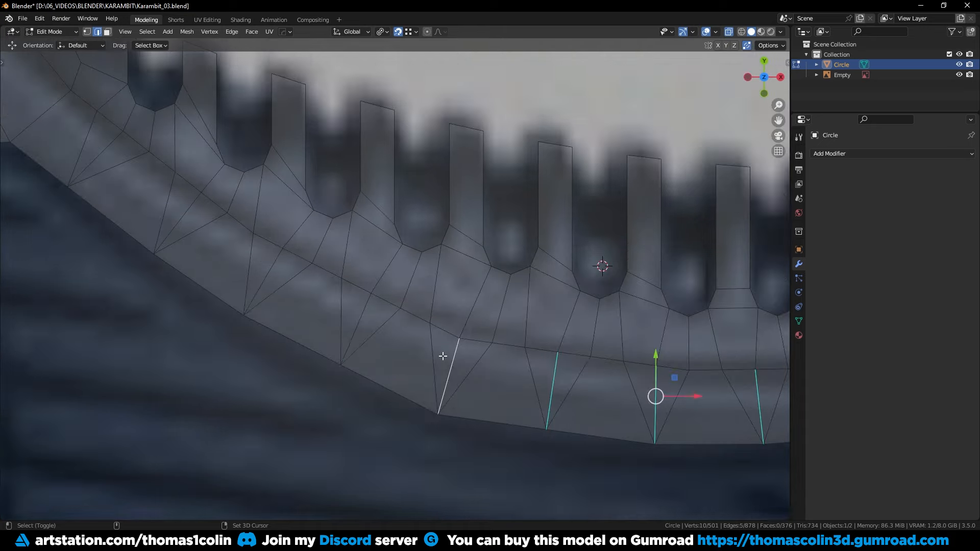
alt+middle_drag(153, 241, 251, 271)
key(ctrl+x)
- Turn off snapping and extrude the handle's entire blade-side border along X over the blade
key(shift+Tab)
alt+right_drag(317, 254, 274, 491)
alt+middle_drag(273, 490, 387, 337)
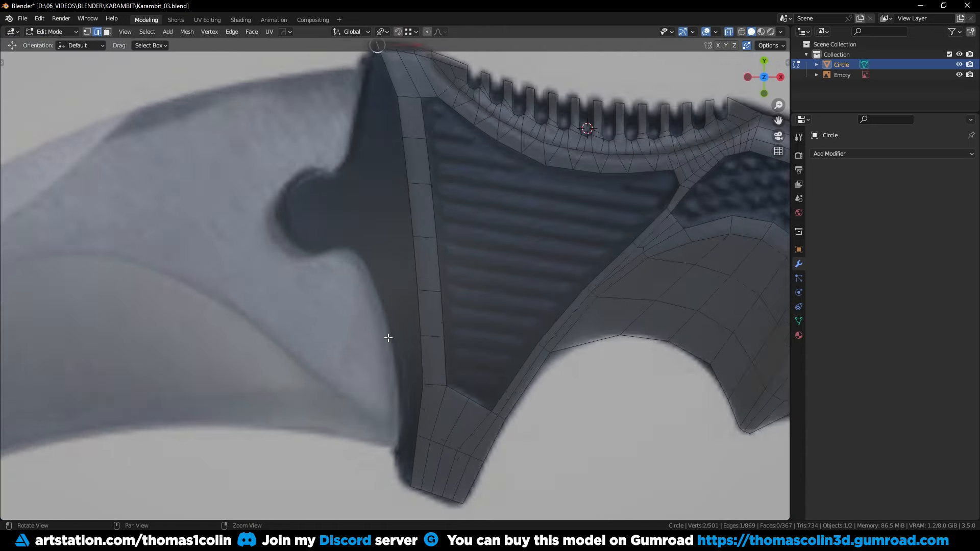
alt+right_drag(388, 337, 385, 382)
click(381, 100)
ctrl+click(409, 421)
key(e)
key(x)
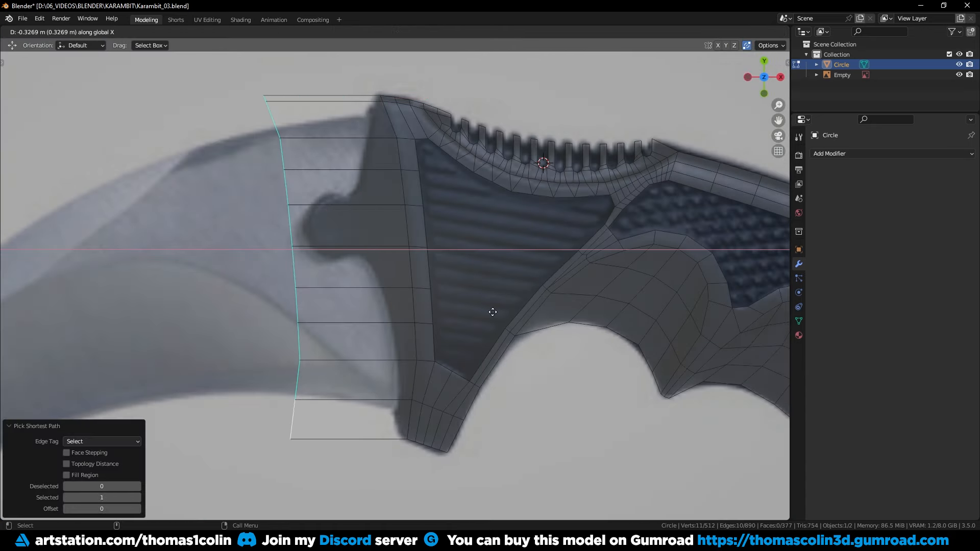
click(477, 309)
click(472, 304)
- Knife-cut the extruded strip along the handle's contour in the reference and delete the outer faces below the rounded tab
alt+middle_drag(408, 204, 398, 294)
alt+right_drag(398, 294, 398, 255)
key(k)
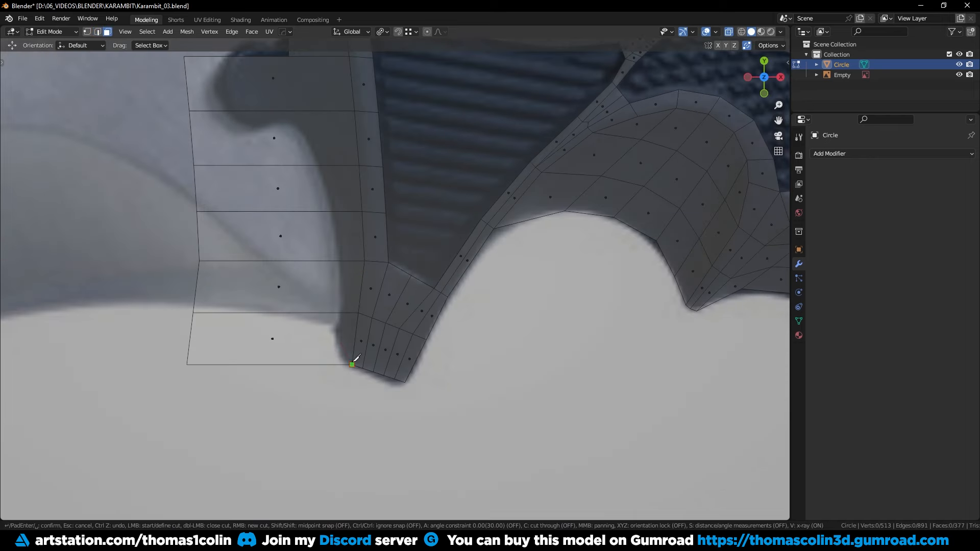
click(295, 123)
click(293, 111)
key(space)
drag(268, 170, 302, 353)
key(x)
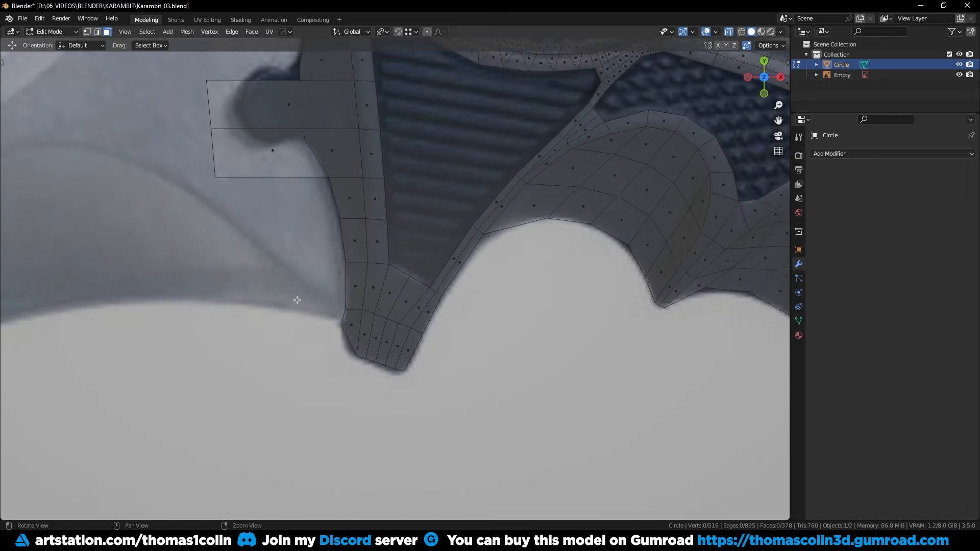
- Adjust the vertices of the cut contour and delete the leftover geometry outside it around the rounded tab
key(1)
key(g)
alt+middle_drag(205, 216, 282, 463)
key(x)
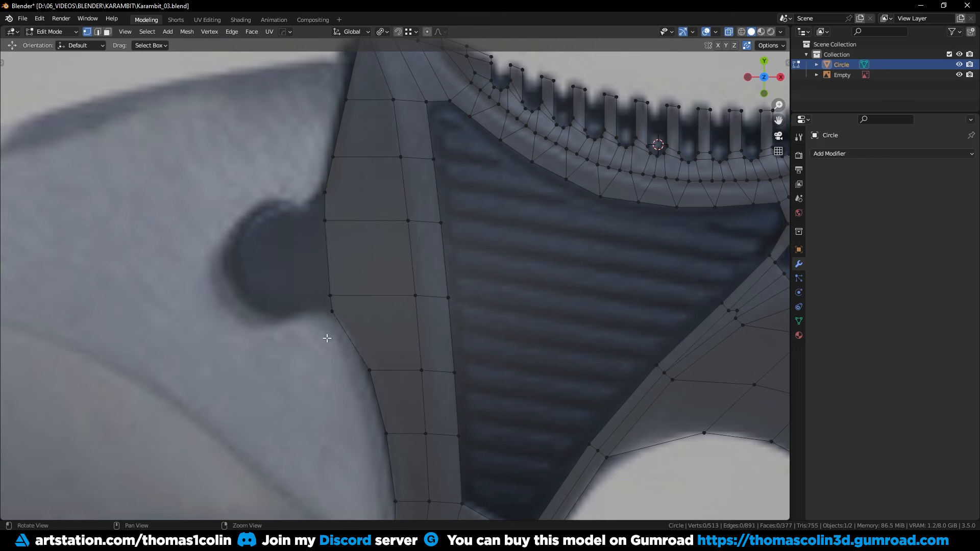
- Move the two contour vertices beside the rounded tab to the upper and lower corners of its base
click(330, 296)
key(g)
click(332, 307)
click(325, 221)
key(g)
click(325, 193)
- Extrude the edge at the rounded tab's base along X to the tab's tip in the reference
shift+click(332, 307)
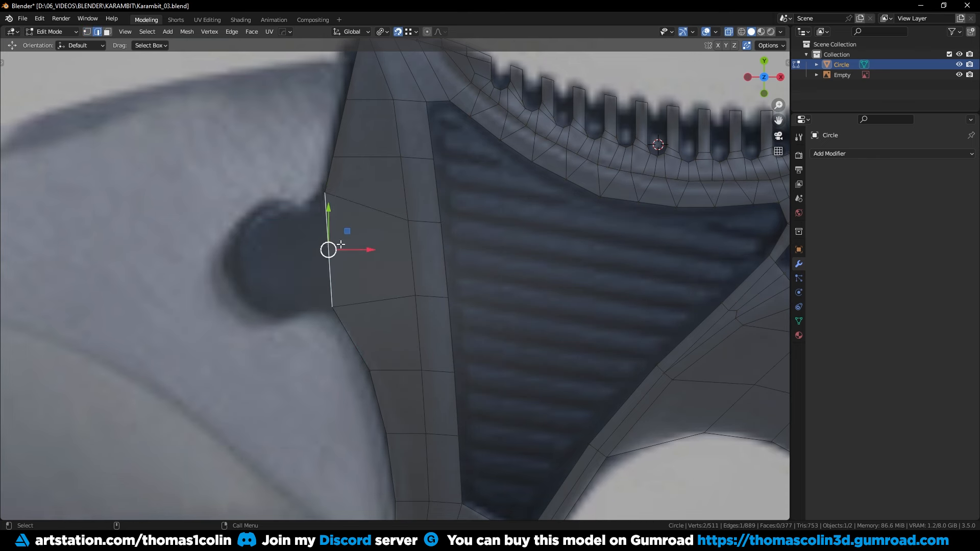
key(e)
key(x)
click(237, 271)
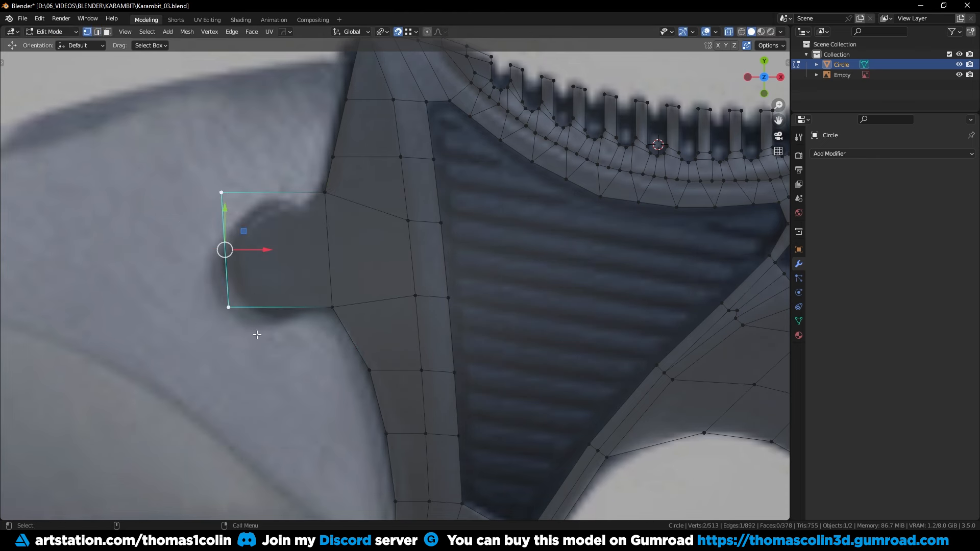
- Vertex-bevel the extruded tab's two outer corners with 2 segments and a 0.129 m width, and merge overlapping vertices by distance
key(ctrl+shift+b)
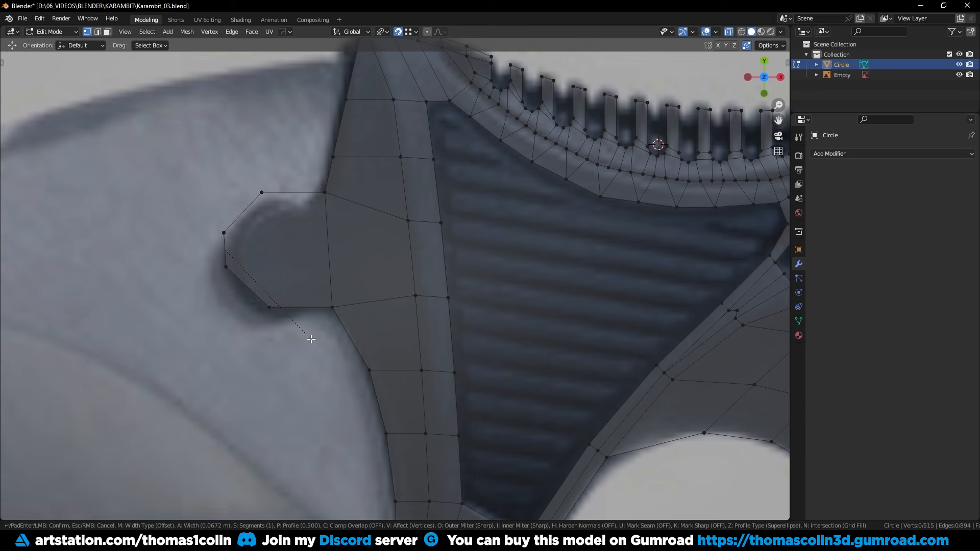
click(352, 349)
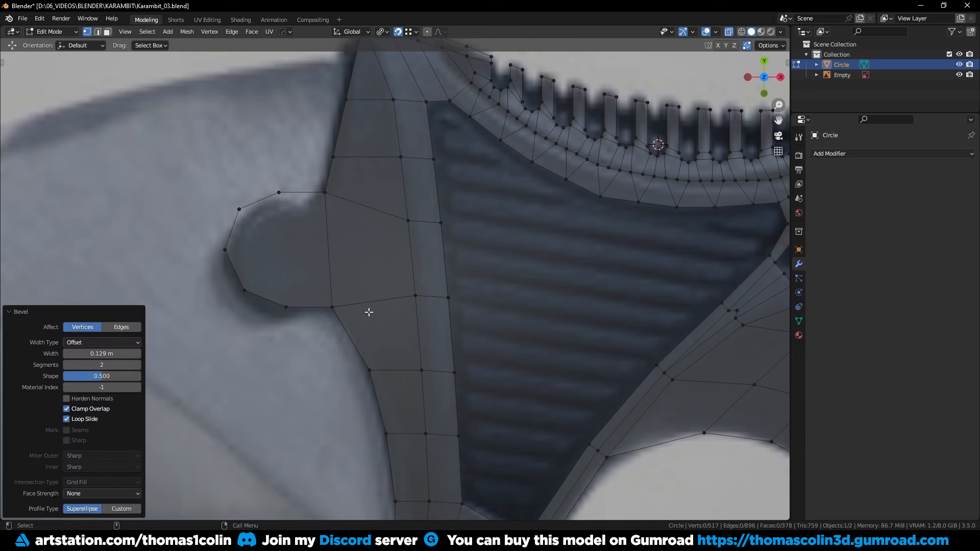
key(a)
key(m)
click(299, 240)
- Connect the tab's upper and lower vertices with an edge and run a horizontal cut through its middle to the tip
click(279, 192)
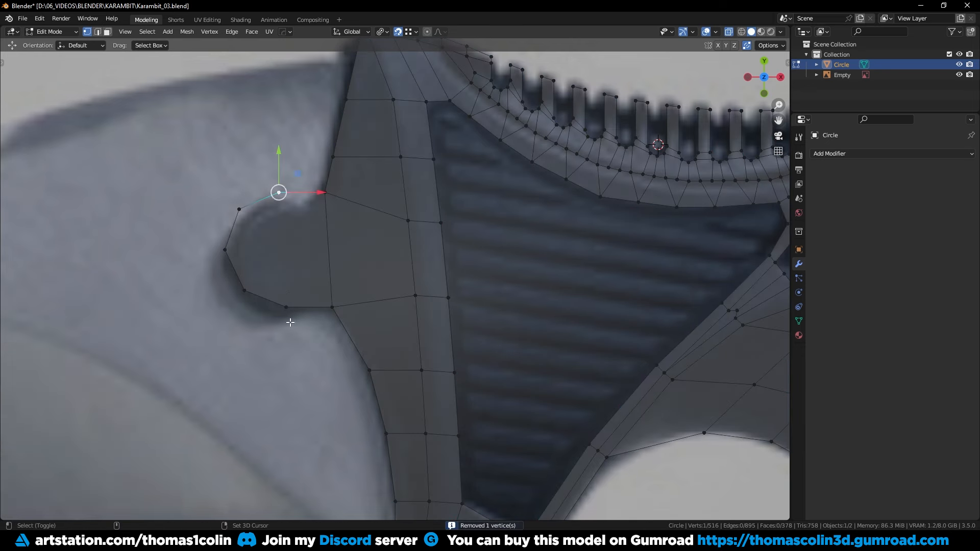
click(282, 250)
key(1)
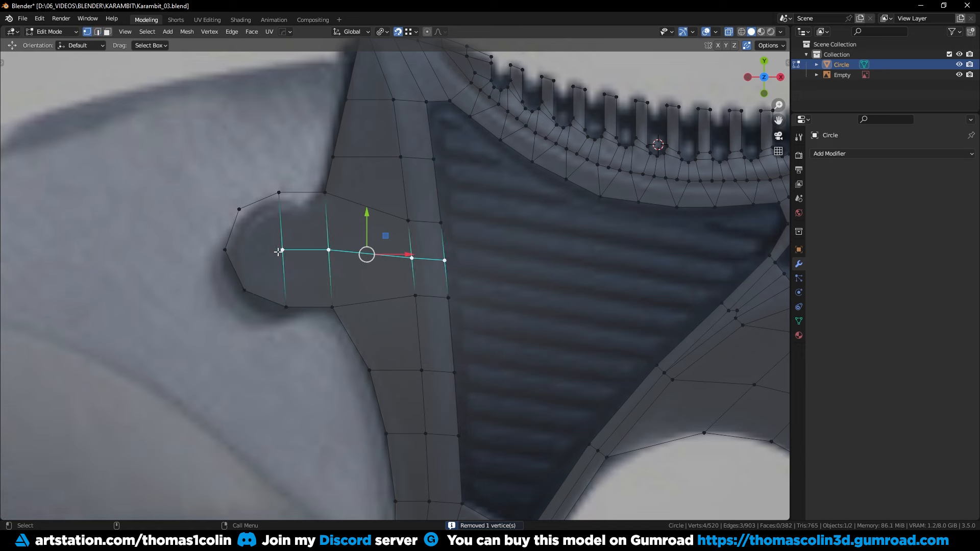
alt+right_drag(174, 216, 97, 218)
- Even out the vertices of the two vertical edge chains between the tab and the triangular inset with LoopTools Space
key(2)
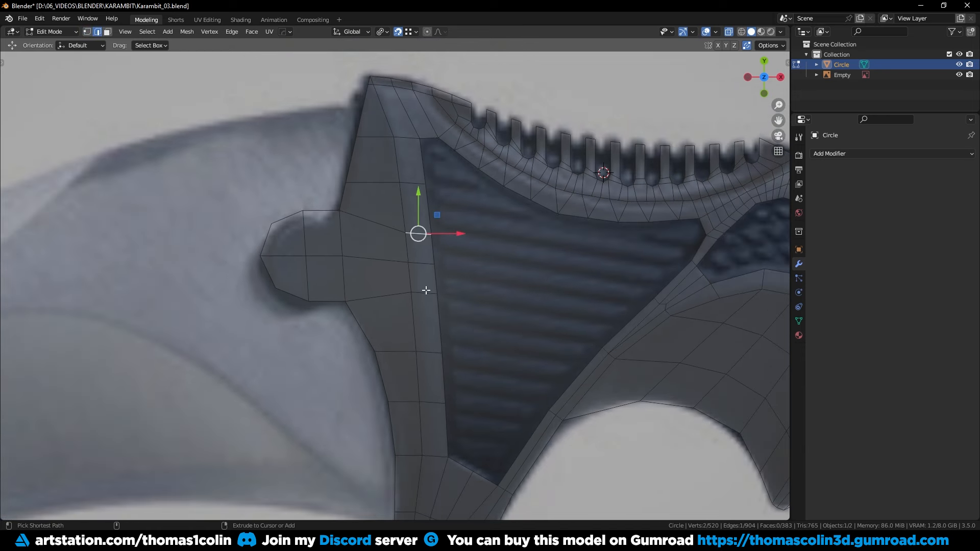
ctrl+click(415, 327)
shift+click(427, 203)
ctrl+click(439, 337)
right_click(513, 199)
mouse_move(521, 150)
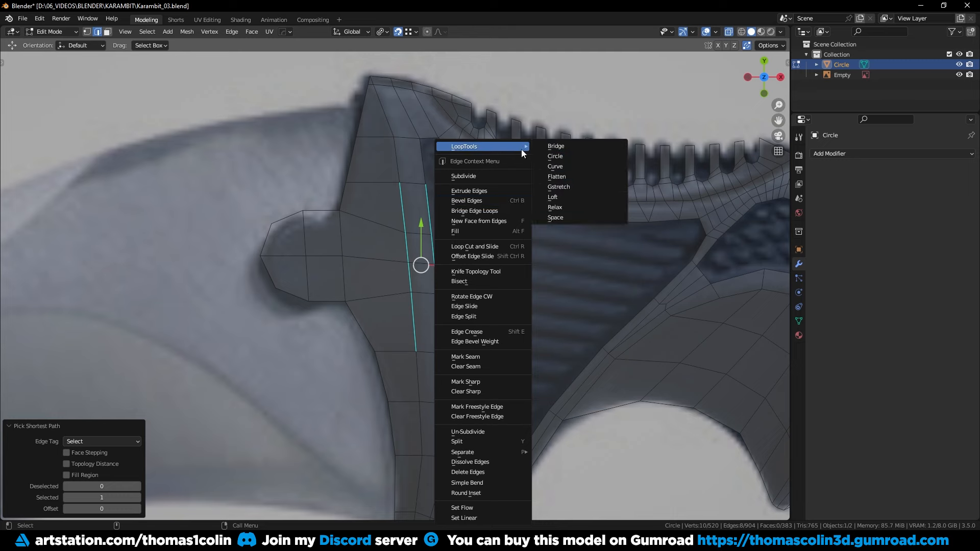
click(569, 217)
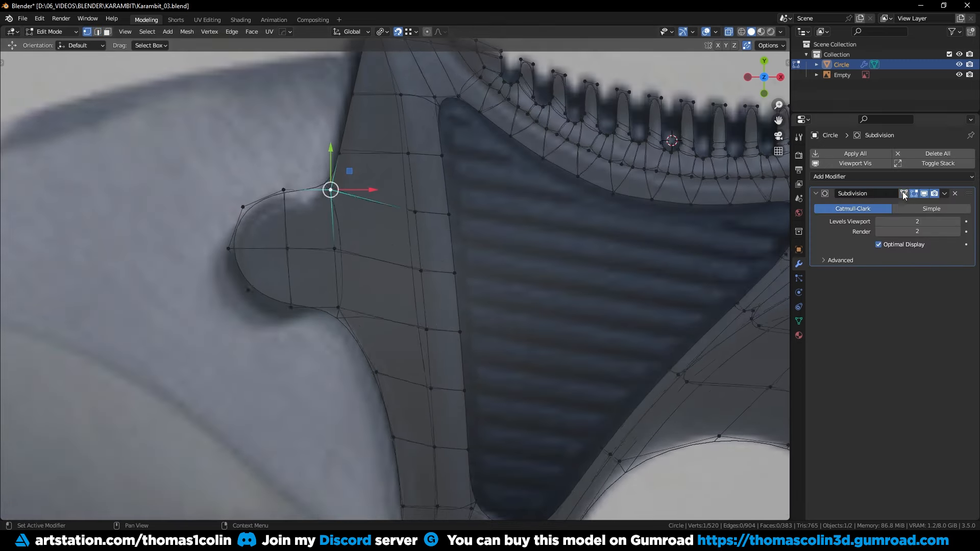
- With subdivision shown on the cage, move the tab's two base corners and its tip vertices onto the reference outline
key(g)
click(338, 307)
key(g)
click(299, 335)
click(257, 300)
key(g)
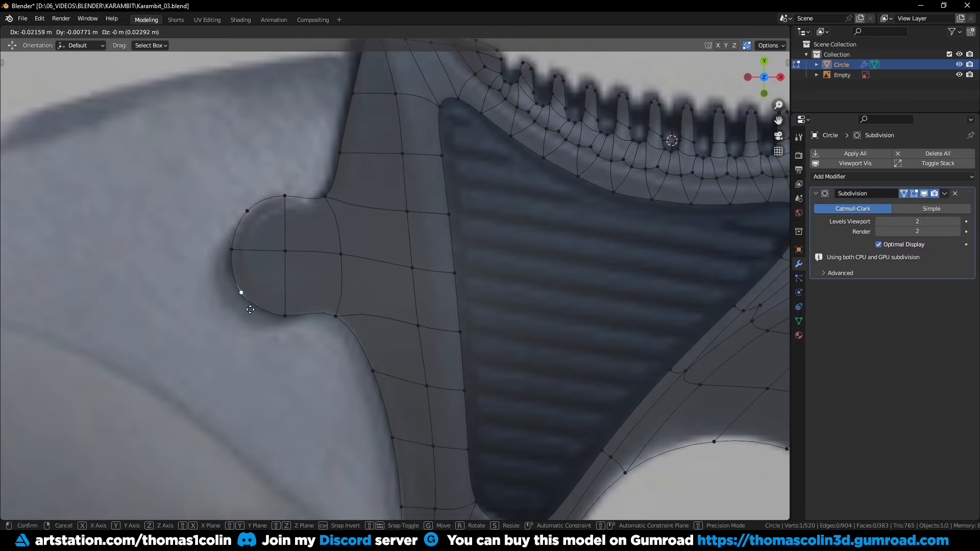
click(247, 263)
key(g)
click(241, 268)
- Fine-tune the tab's upper outline vertex and its upper base corner against the rounded shape in the reference
click(298, 207)
key(g)
click(300, 209)
click(332, 201)
key(g)
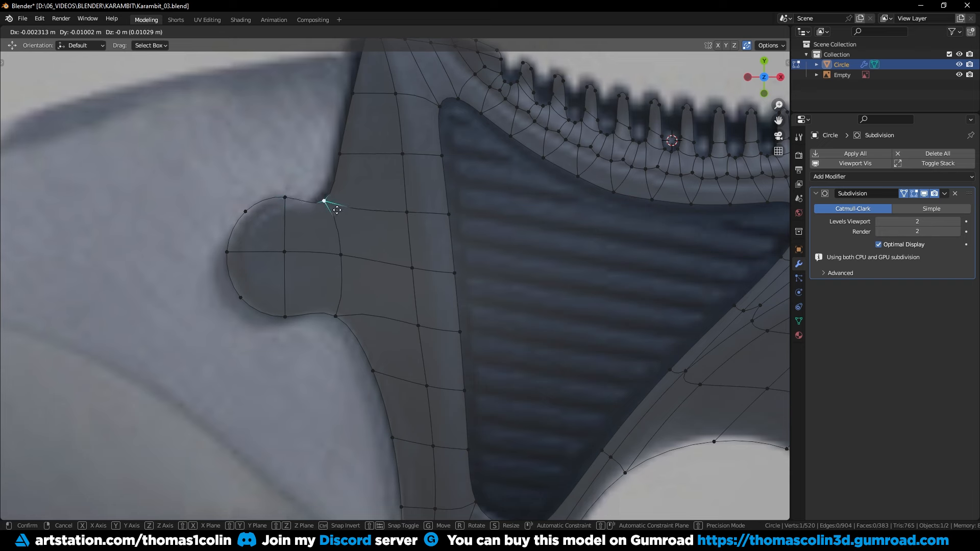
click(323, 205)
- Adjust the border vertices above the tab, up to the handle's top corner, to follow the reference edge
shift+middle_drag(330, 97, 336, 195)
click(361, 197)
key(g)
click(356, 197)
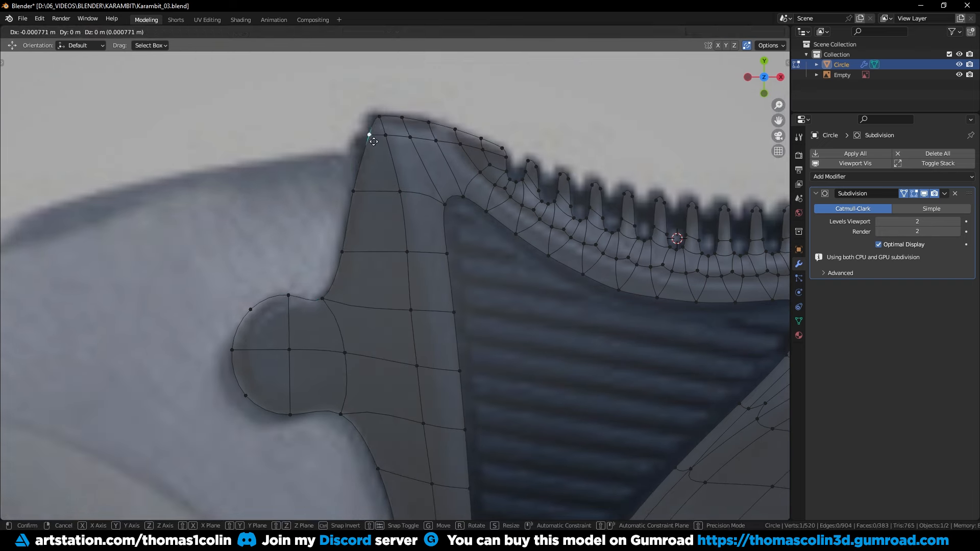
click(375, 114)
- Add one centred loop cut down the handle's blade-side strip between the tab and the triangular inset
key(2)
key(ctrl+r)
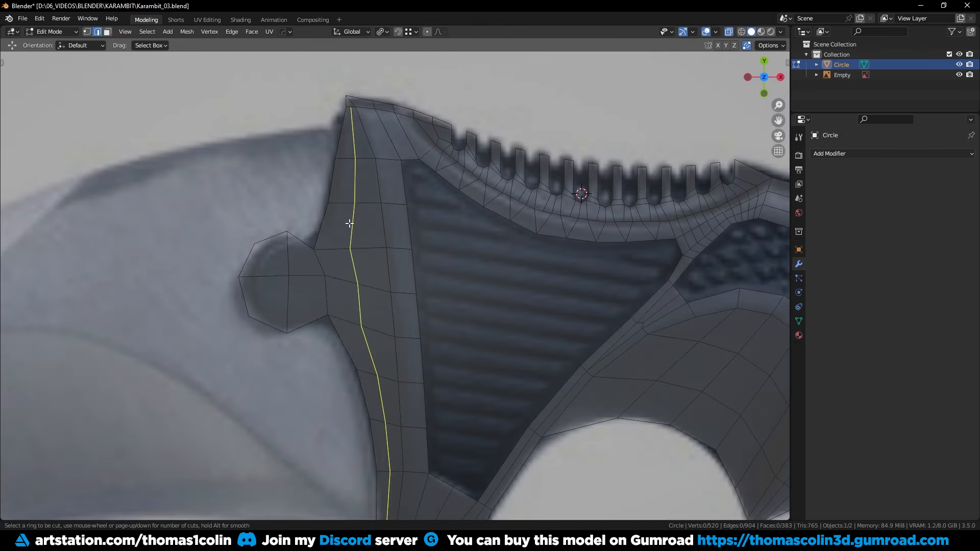
click(351, 219)
right_click(367, 332)
shift+middle_drag(368, 332, 358, 214)
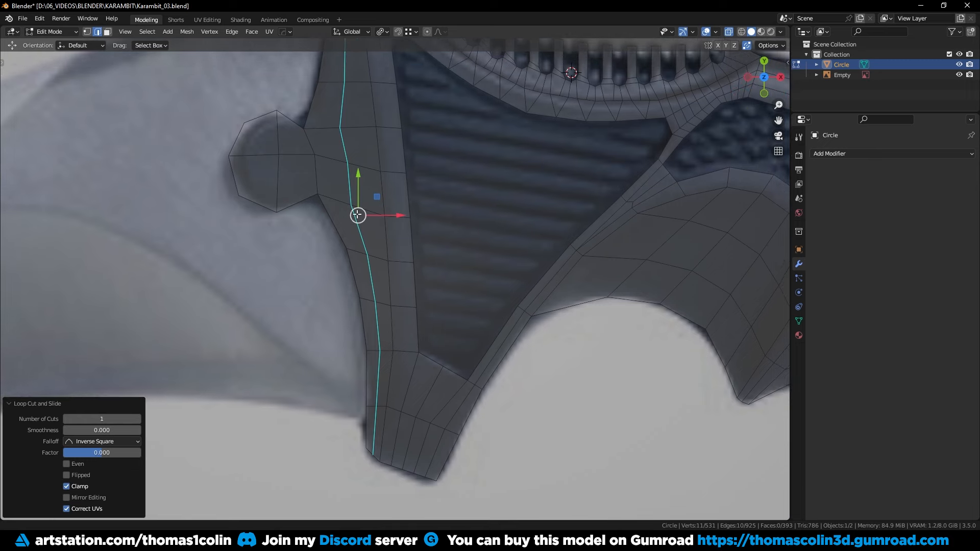
scroll(333, 342, down, 2)
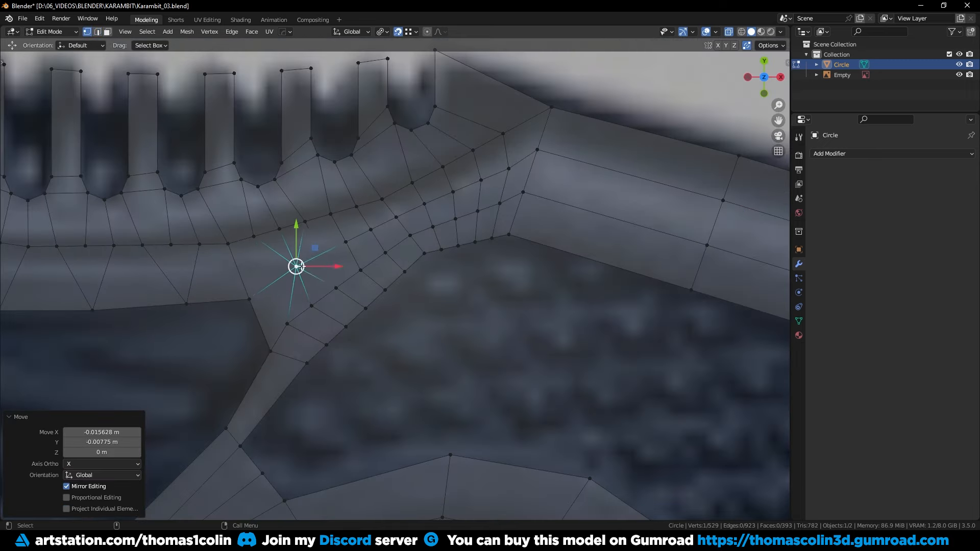
- Snap-merge the crowded vertices at the rim junction beside the serration's rear end and dissolve the redundant edge loops there
click(346, 241)
click(396, 217)
drag(345, 242, 370, 230)
click(424, 204)
drag(424, 203, 453, 192)
click(480, 175)
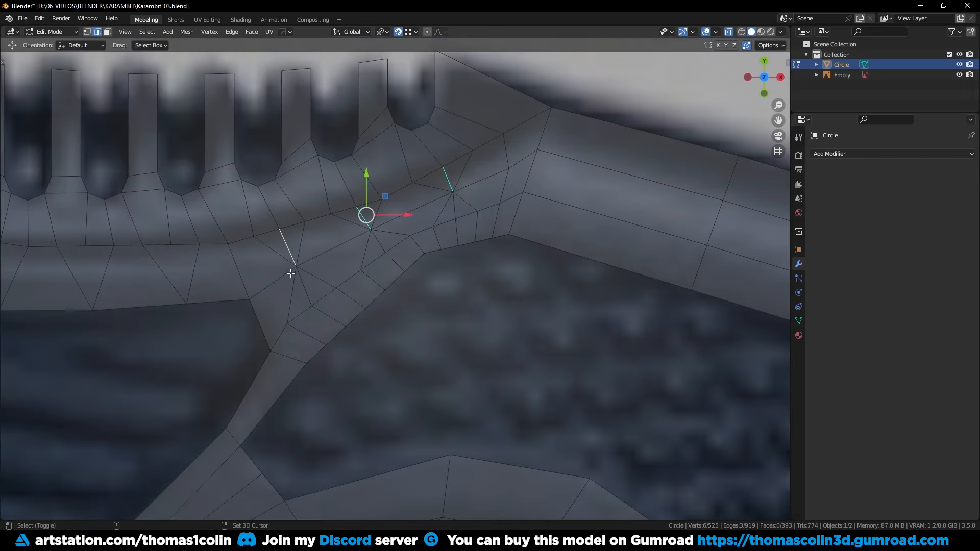
alt+shift+click(475, 227)
key(ctrl+x)
- Slide the edge loop across the rim junction toward the handle's rear and place its top vertex on the outer contour
mouse_move(476, 227)
ctrl+middle_down()
mouse_move(424, 269)
mouse_move(460, 229)
ctrl+middle_up()
alt+click(460, 227)
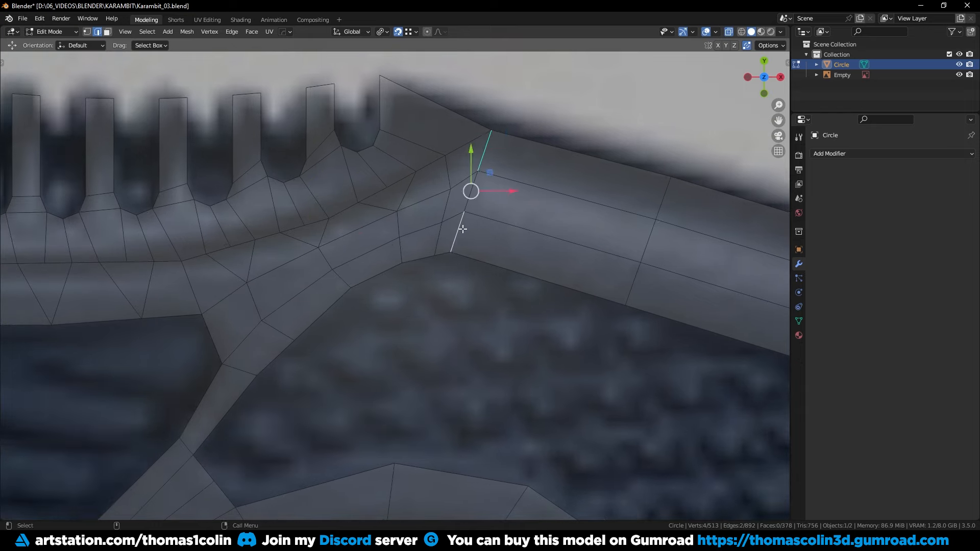
key(g)
key(g)
click(491, 233)
key(1)
click(538, 142)
drag(538, 142, 540, 135)
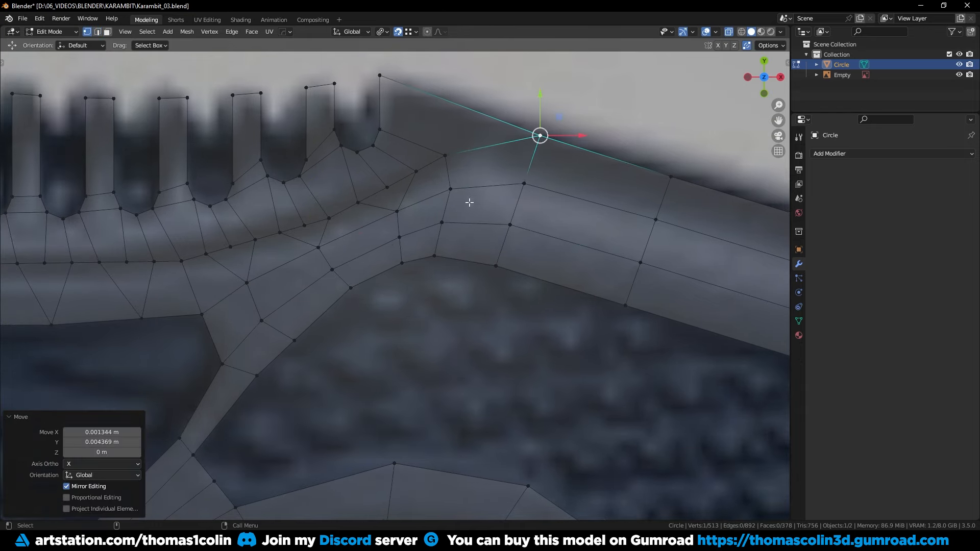
- Space the vertices evenly along the junction's lower border above the textured inset with LoopTools
click(435, 256)
ctrl+click(506, 269)
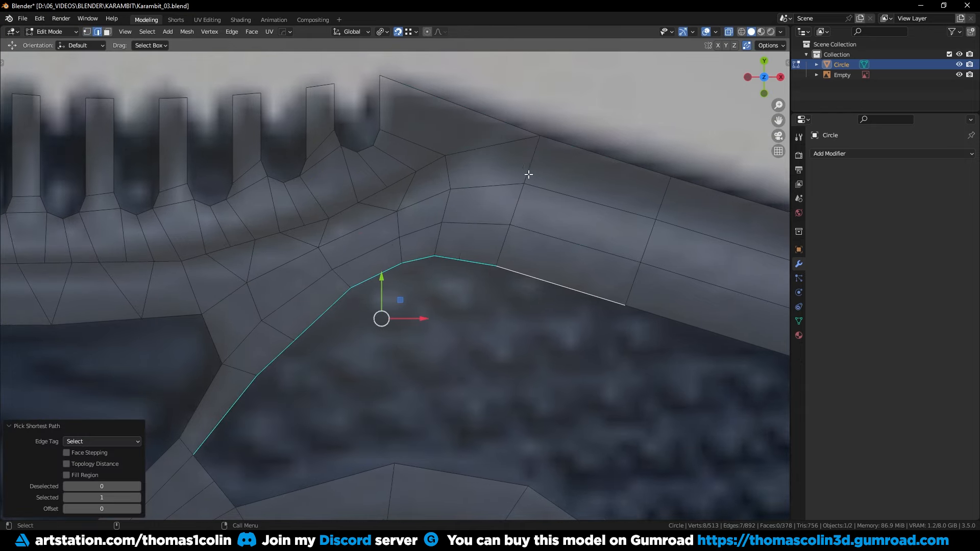
right_click(525, 175)
click(566, 218)
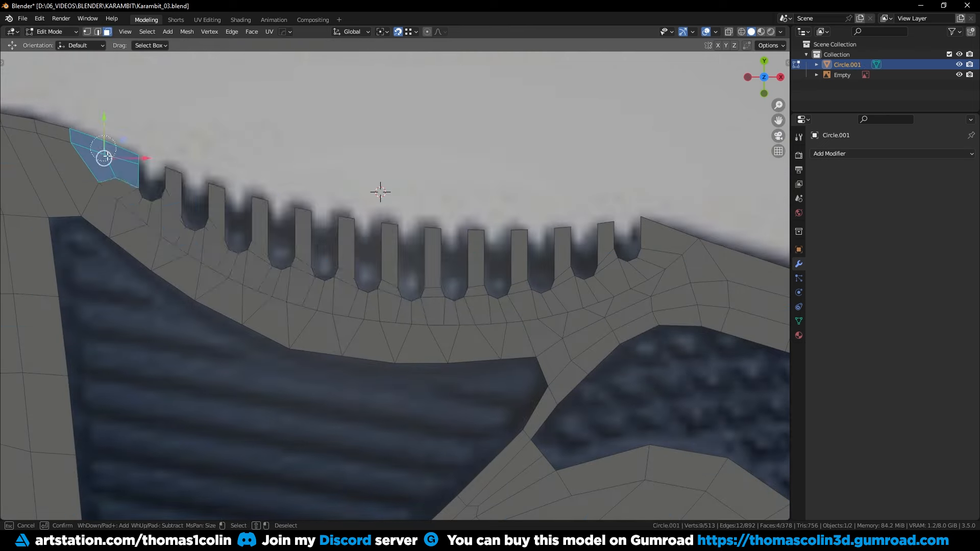
- Select all serration faces, separate them from the handle, and lower them slightly along Z
mouse_move(97, 154)
mouse_down()
mouse_move(497, 282)
mouse_move(552, 279)
mouse_up()
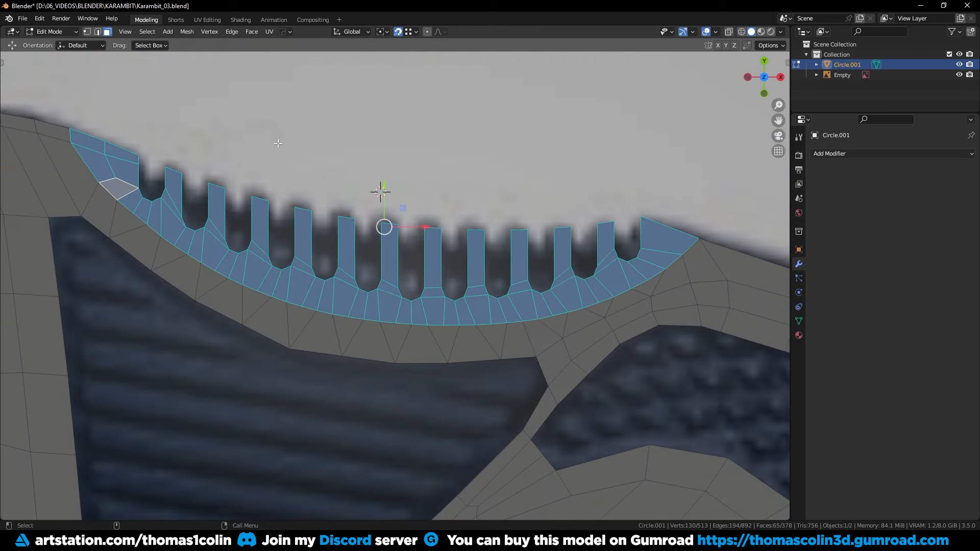
click(278, 143)
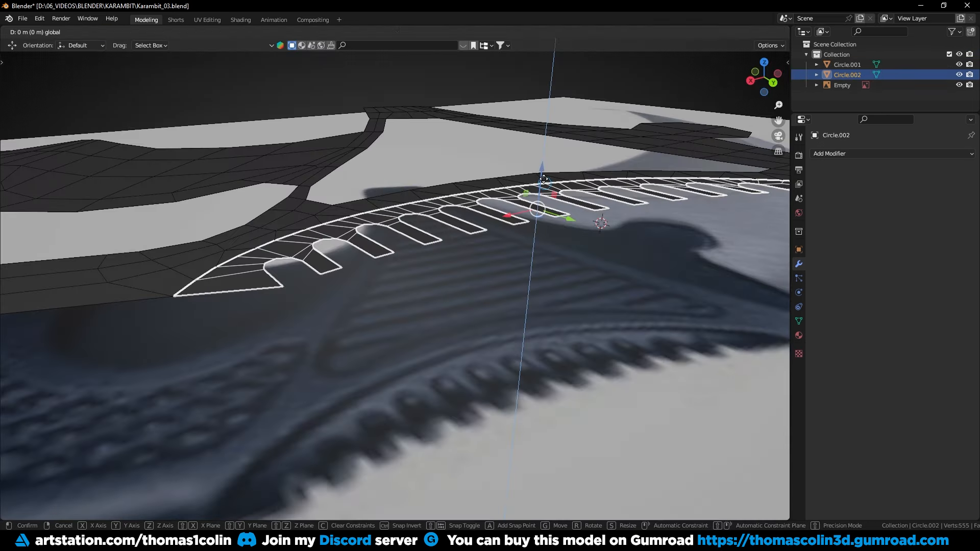
click(544, 180)
- Join the lowered serration with the handle and bridge the two facing edge loops along the arch
shift+click(192, 265)
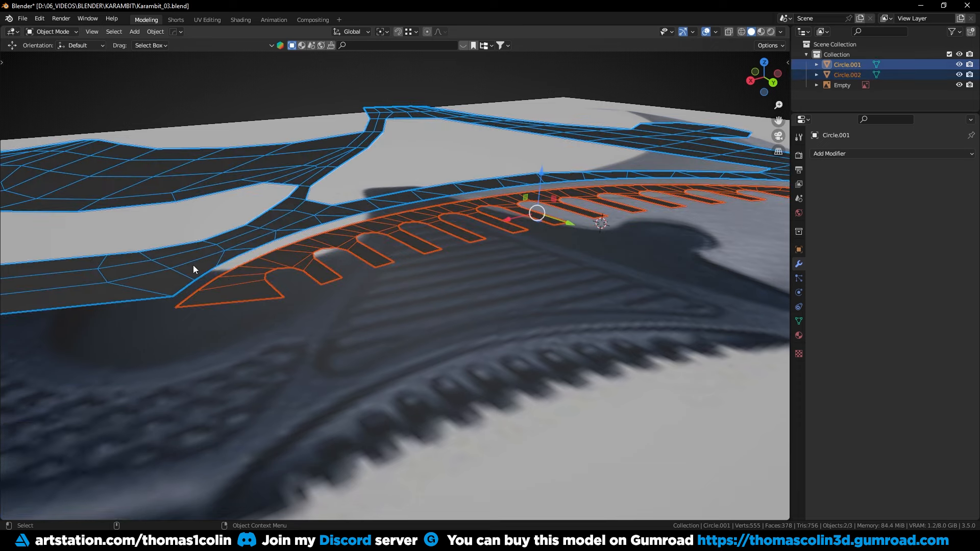
key(ctrl+j)
right_click(448, 204)
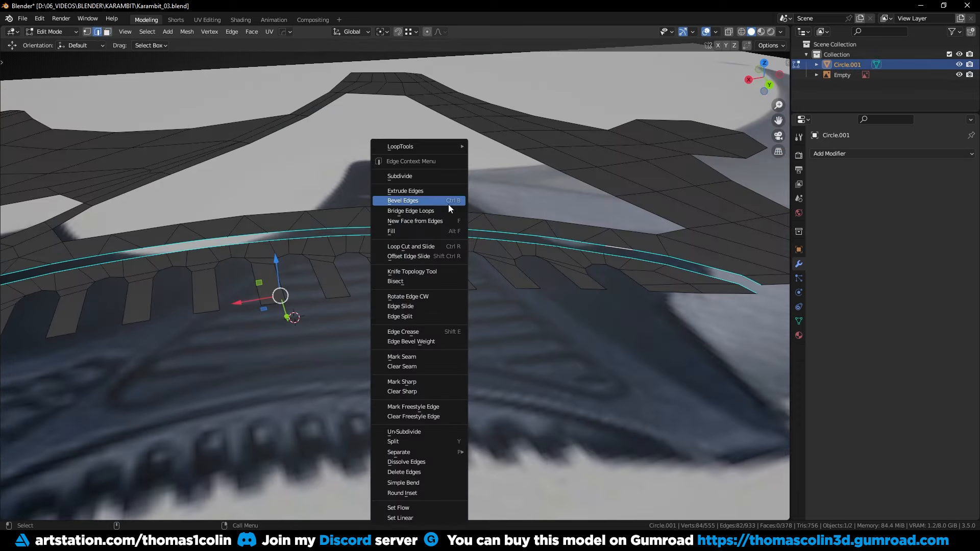
click(414, 210)
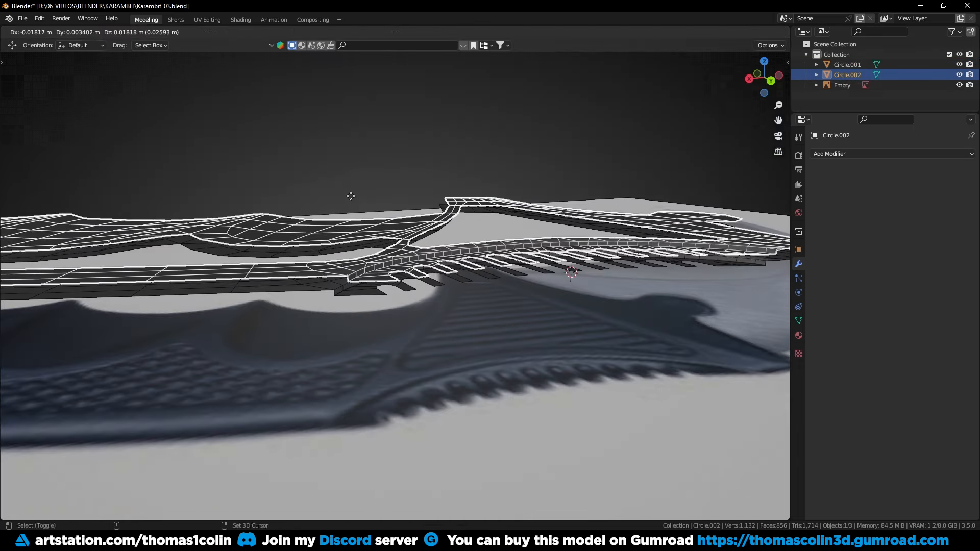
- Place the 3D cursor just below the duplicated handle in side view and make it the transform pivot point
key(KP_3)
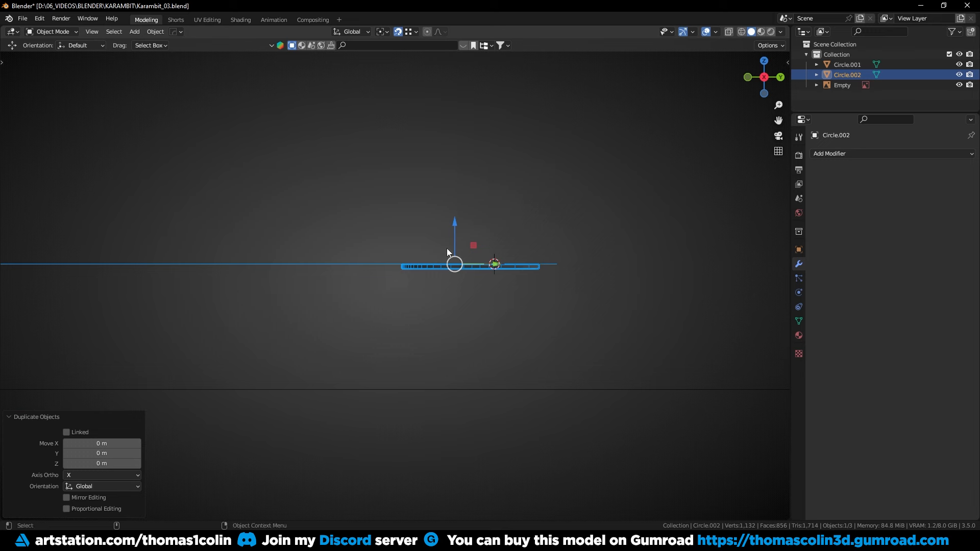
shift+right_drag(455, 265, 456, 287)
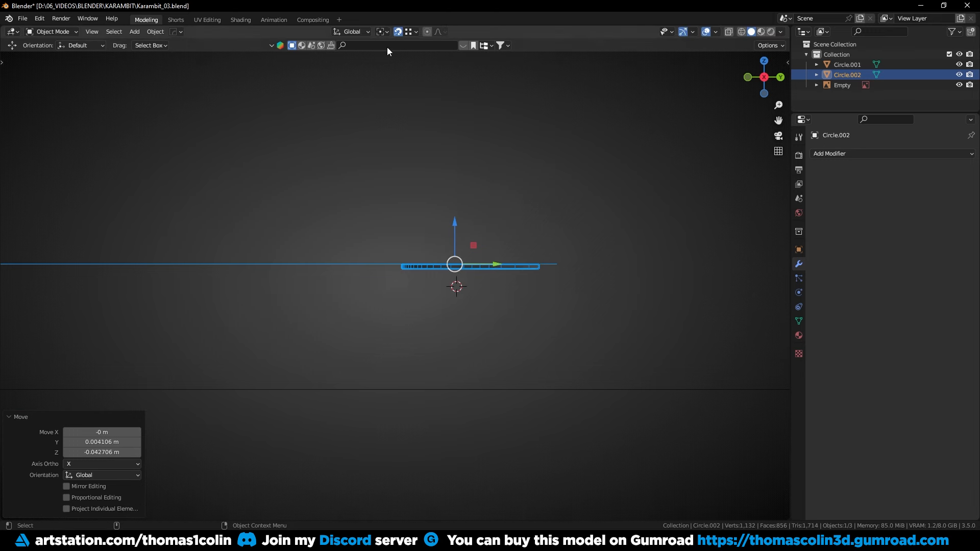
click(382, 33)
click(397, 54)
- Mirror the duplicated handle about the 3D cursor with a Z scale of -1 and join it with the original half
text(s)
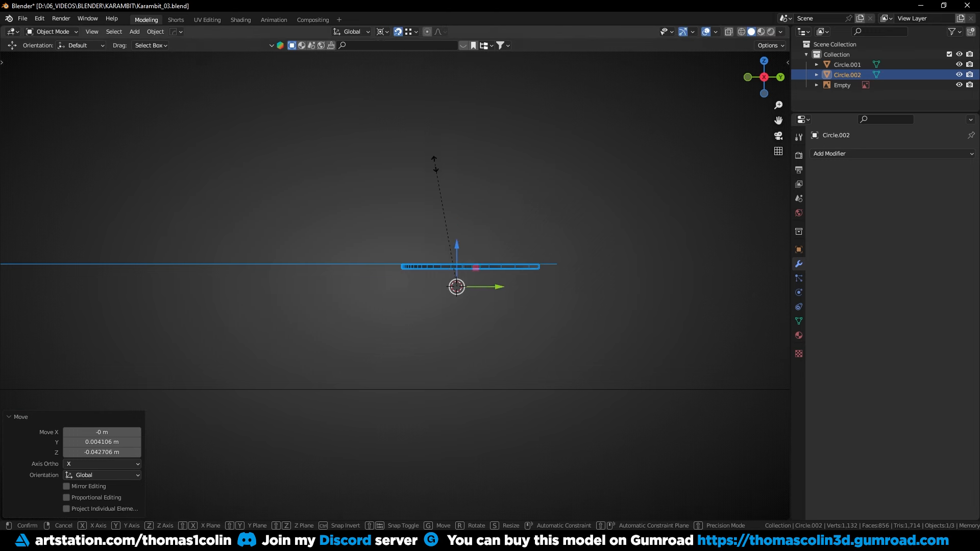
text(z-1)
key(Return)
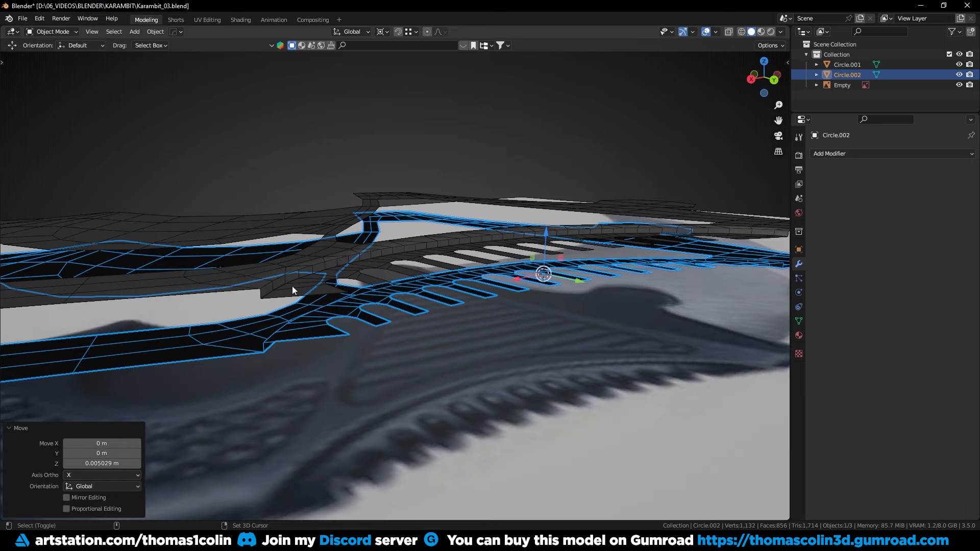
shift+click(291, 286)
key(ctrl+j)
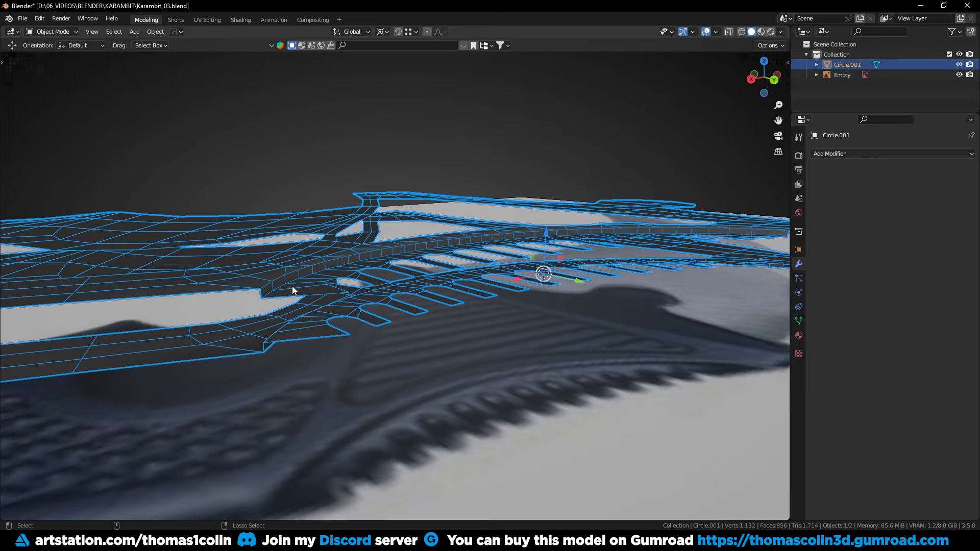
- Fill the end faces between the upper and lower halves of the rear serration teeth
key(Tab)
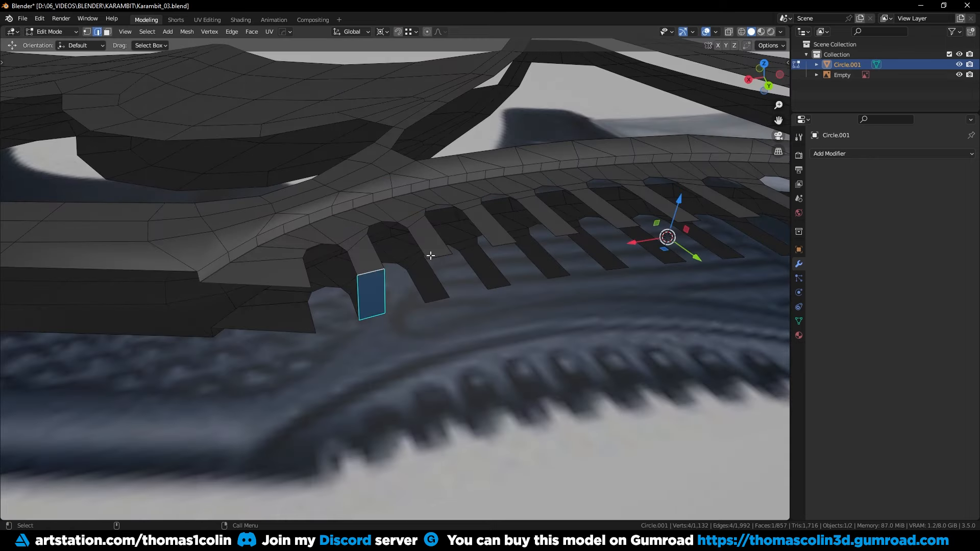
shift+click(505, 245)
key(f)
shift+middle_drag(505, 245, 329, 299)
scroll(329, 299, up, 2)
click(378, 301)
click(627, 323)
shift+click(641, 271)
key(f)
- Fill the end faces of the remaining serration teeth toward the blade
shift+middle_drag(642, 272, 295, 287)
click(362, 284)
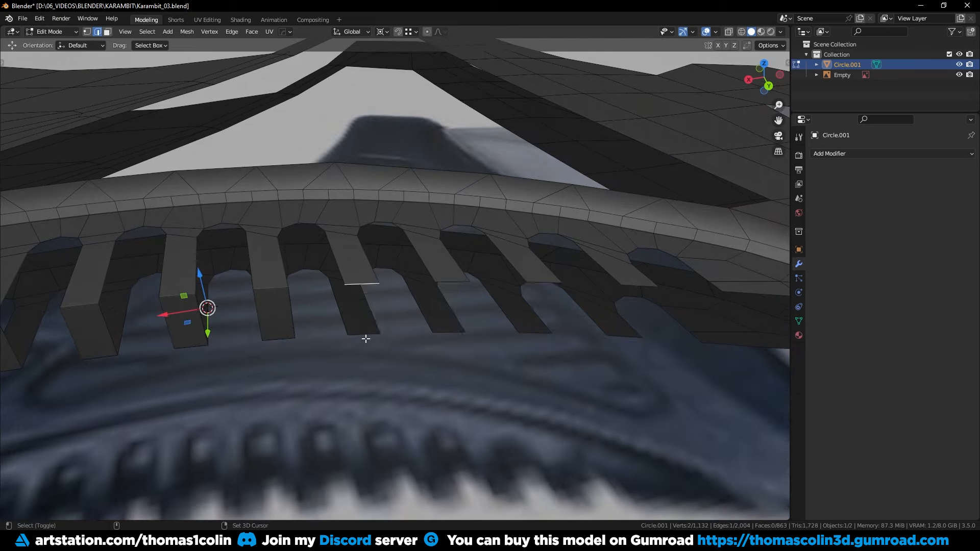
click(618, 335)
shift+click(639, 285)
key(f)
click(652, 302)
shift+middle_drag(652, 302, 405, 289)
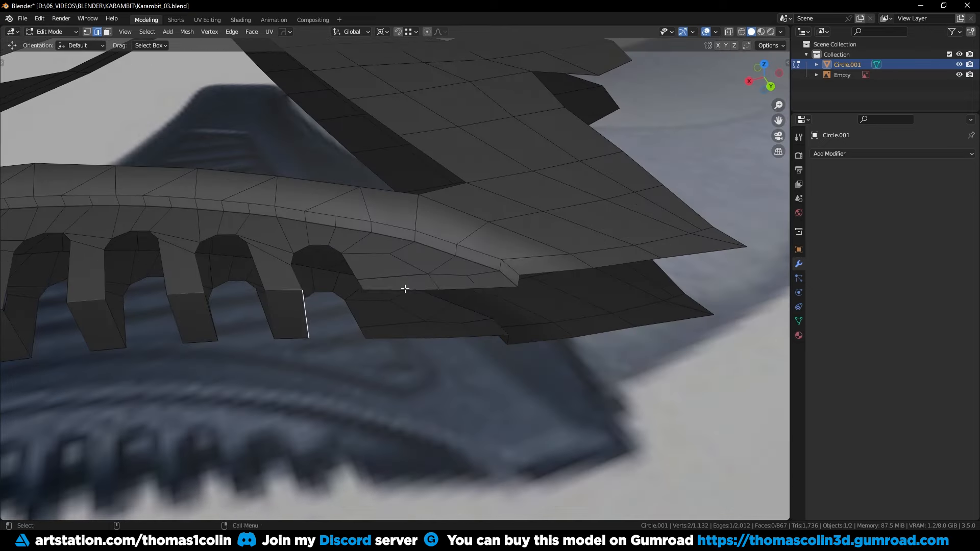
- Fill the outer side faces between the upper and lower halves of the solid blocks at both ends of the serration
ctrl+click(493, 337)
key(f)
shift+middle_drag(497, 280, 365, 307)
click(365, 306)
shift+click(369, 341)
key(f)
- Bevel the upper and lower outer tip edges of all serration teeth with 2 segments and a width of about 0.0323 m
click(300, 257)
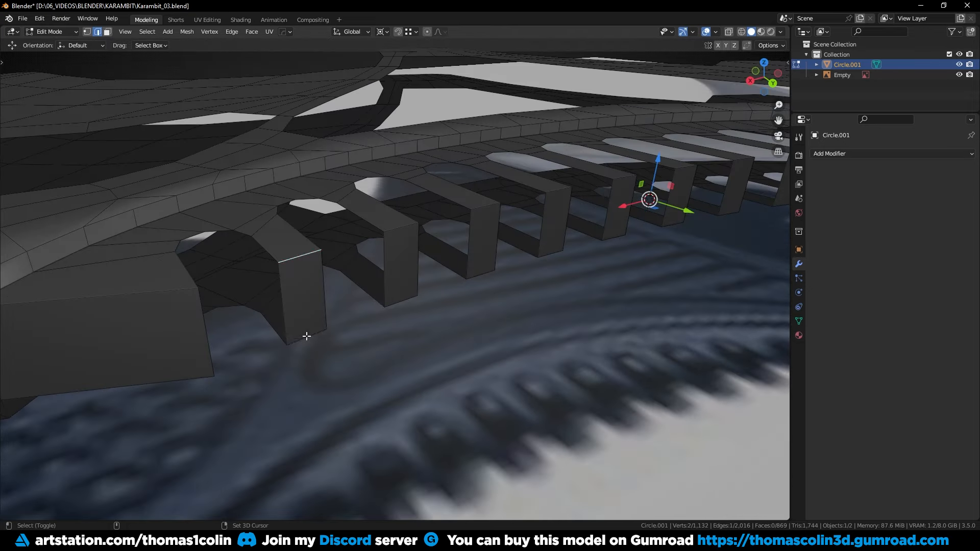
shift+click(486, 208)
shift+click(482, 275)
shift+click(551, 254)
shift+click(558, 191)
alt+middle_drag(571, 234, 339, 300)
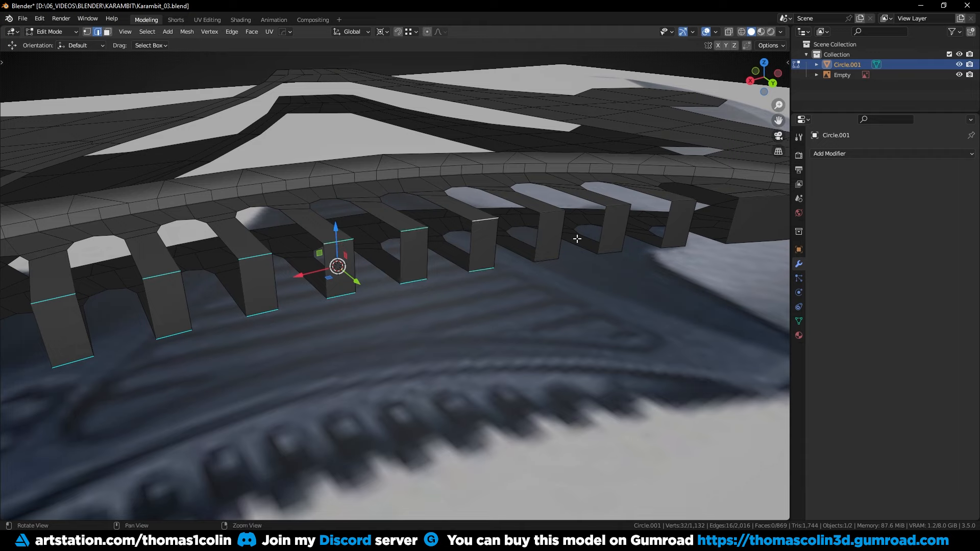
alt+middle_drag(577, 239, 405, 285)
scroll(403, 283, up, 1)
shift+click(383, 254)
shift+click(385, 311)
middle_drag(638, 292, 528, 254)
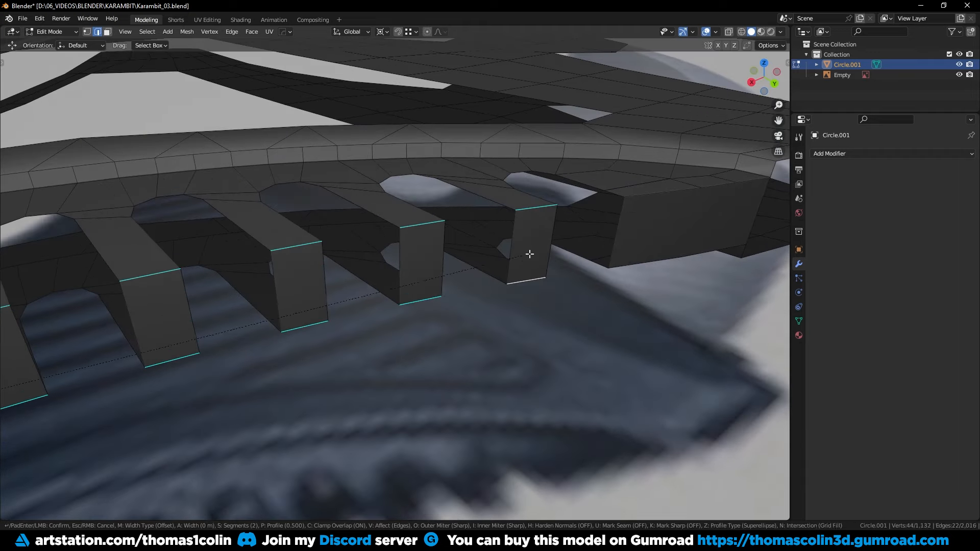
key(ctrl+b)
click(654, 284)
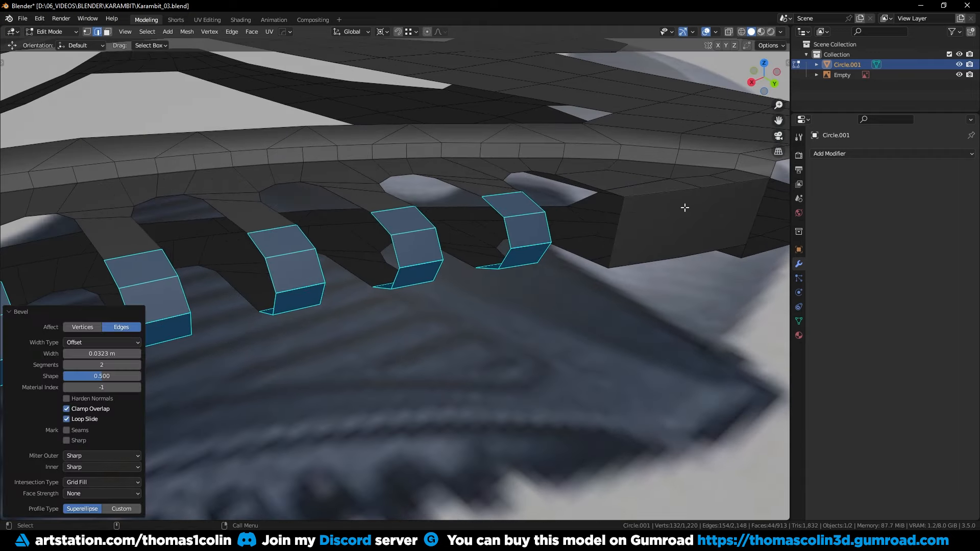
- Merge all overlapping vertices of the handle mesh by distance
key(KP_Decimal)
scroll(435, 276, up, 3)
middle_drag(431, 283, 434, 265)
key(1)
key(a)
key(m)
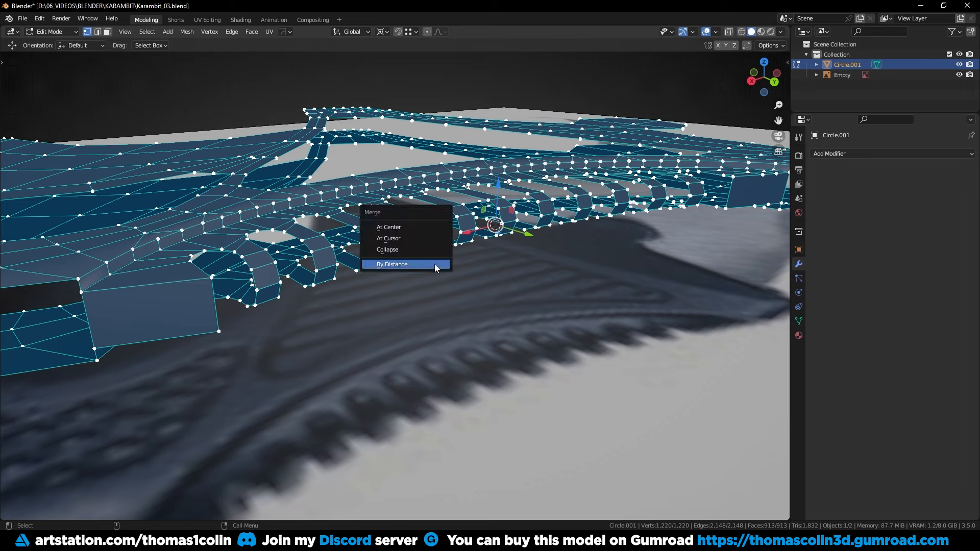
click(434, 264)
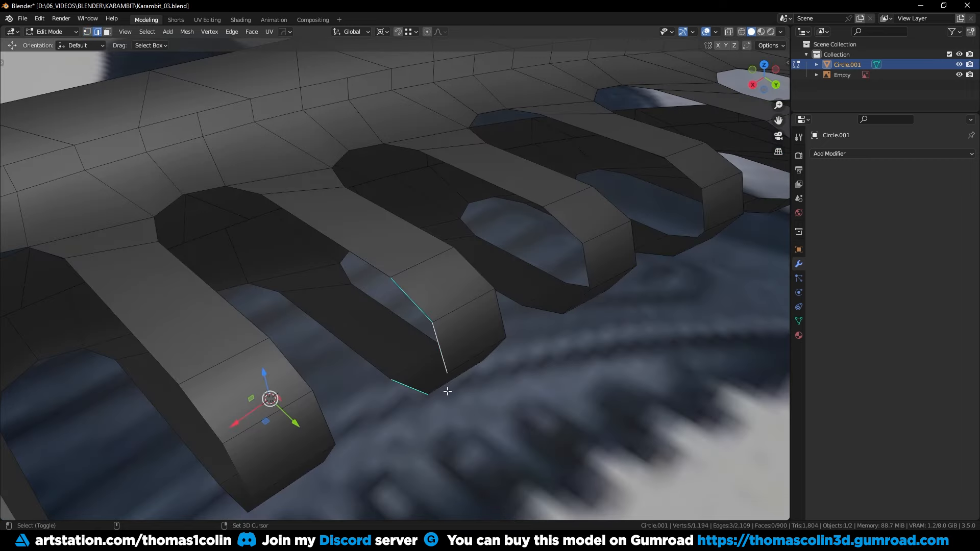
- Fill the open side faces of two neighbouring rounded tooth tips that face the same gap
shift+click(436, 384)
key(f)
click(436, 384)
middle_drag(506, 426, 366, 379)
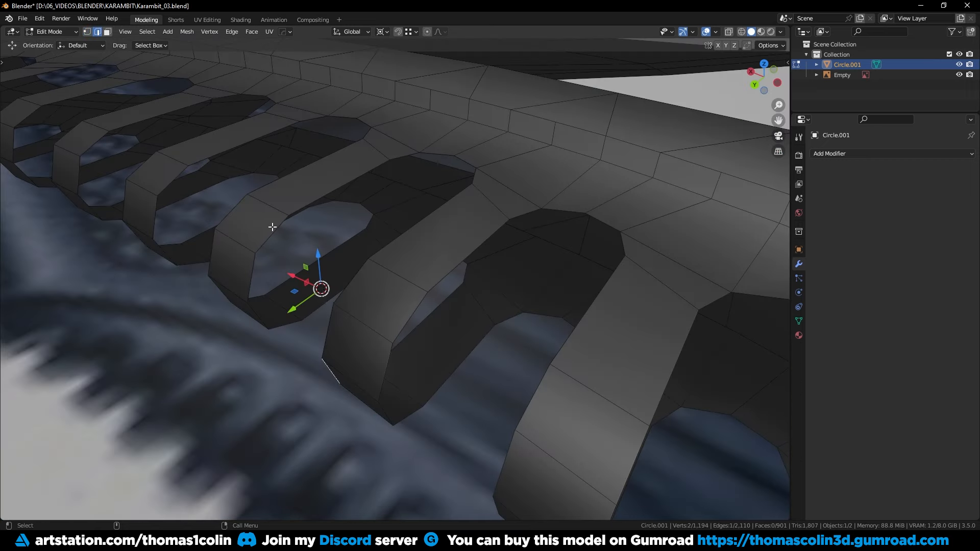
ctrl+click(282, 326)
key(f)
key(alt+a)
middle_drag(266, 386, 272, 372)
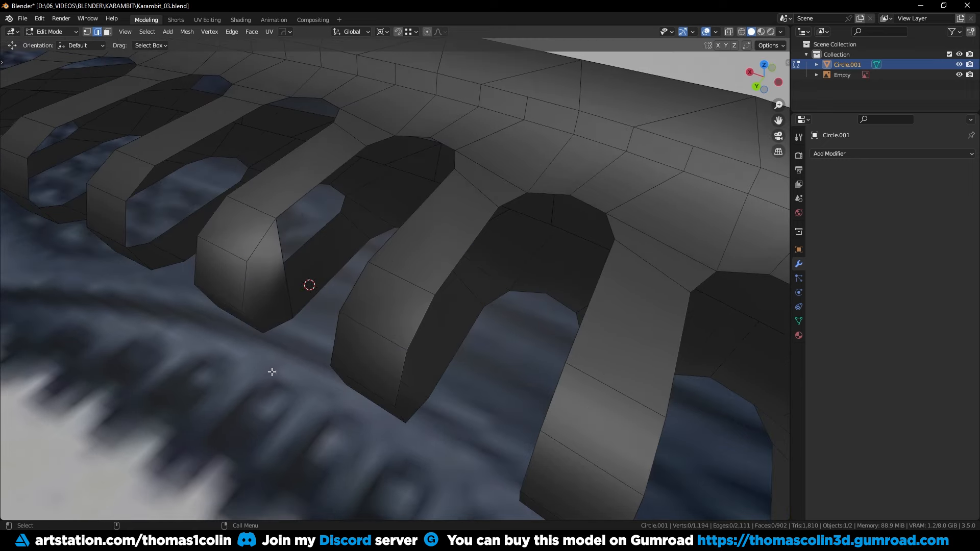
- Bridge the upper and lower edges around the gap between the two teeth and add a centred edge loop to its wall
shift+click(271, 250)
middle_drag(271, 250, 384, 263)
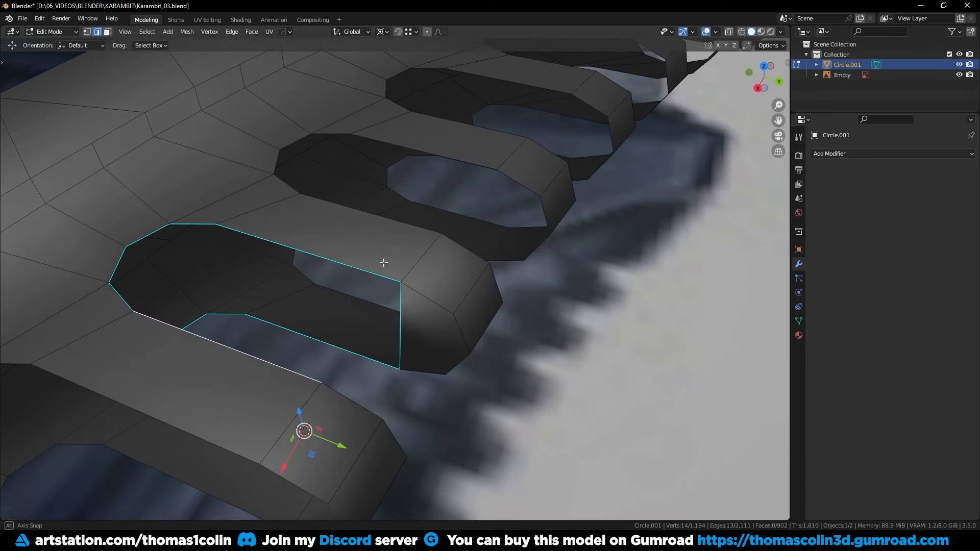
right_click(472, 310)
click(460, 213)
middle_drag(460, 214, 318, 272)
key(ctrl+r)
click(317, 274)
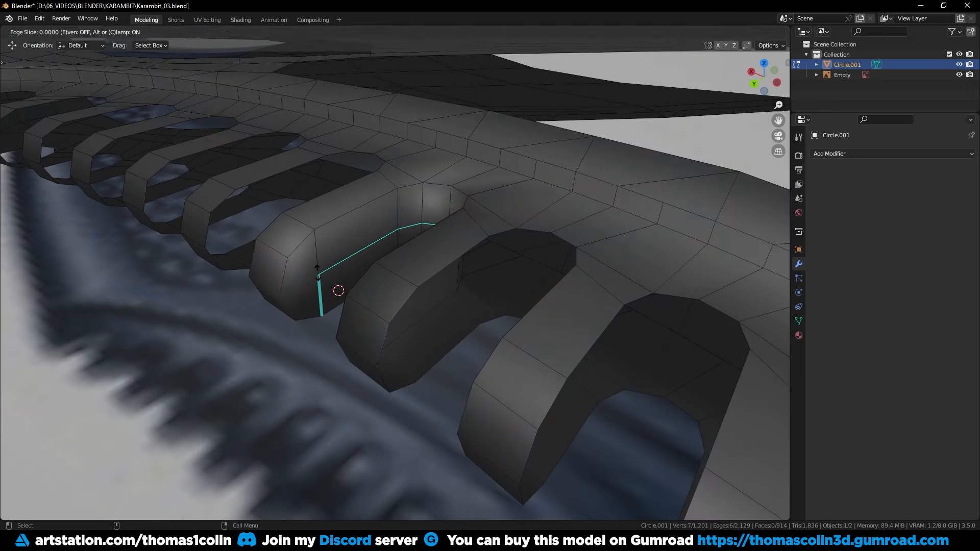
click(317, 274)
- Connect the gap loop's end vertices across the side faces of the adjoining tooth tips
key(1)
middle_drag(261, 323, 384, 321)
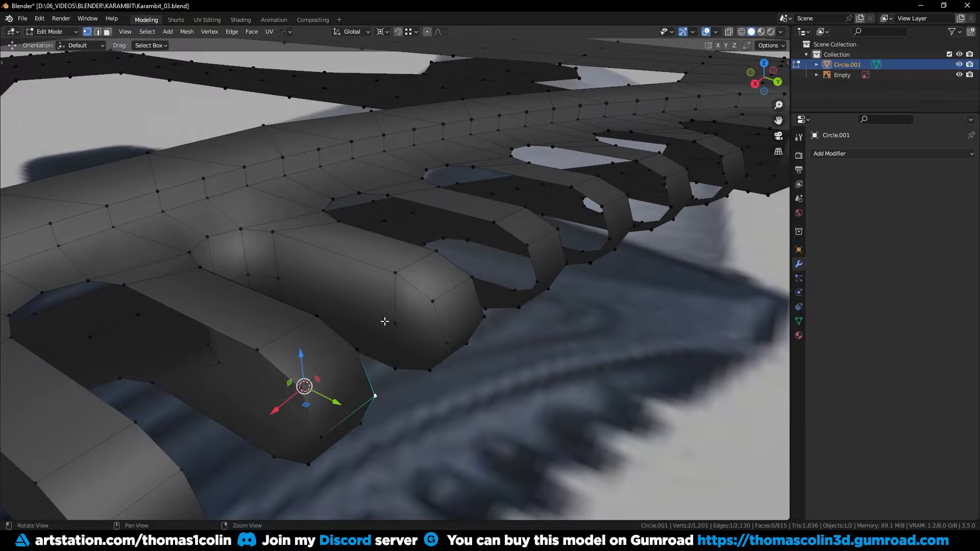
key(j)
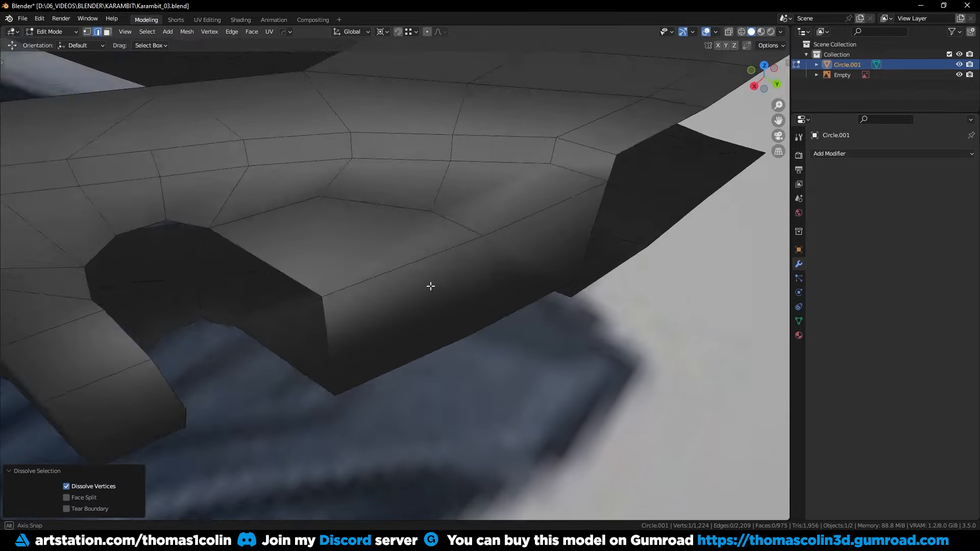
- Dissolve the inner edges on the upper and lower faces of the solid block at the blade end of the serration
click(457, 235)
alt+drag(431, 284, 417, 190)
shift+click(386, 202)
key(ctrl+x)
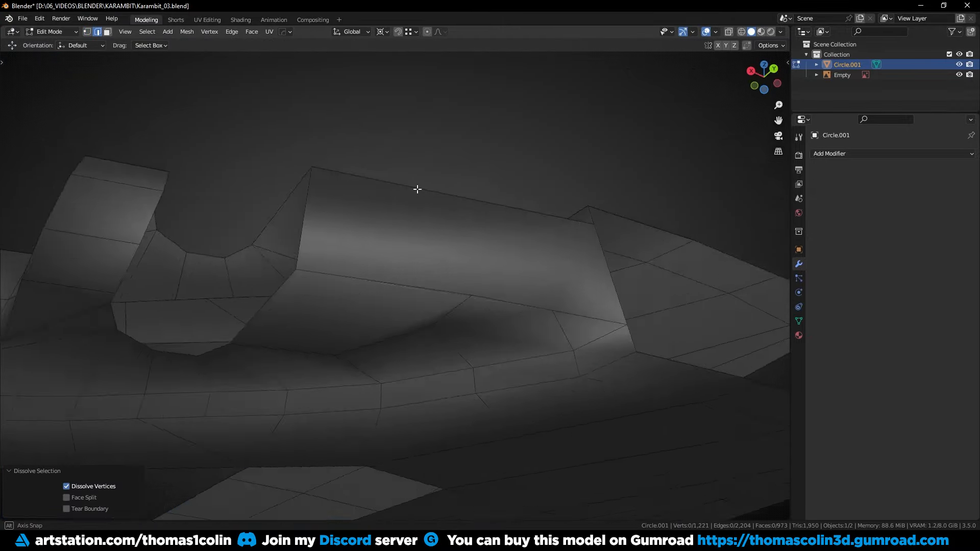
middle_drag(417, 190, 412, 172)
click(450, 319)
ctrl+click(344, 337)
key(ctrl+x)
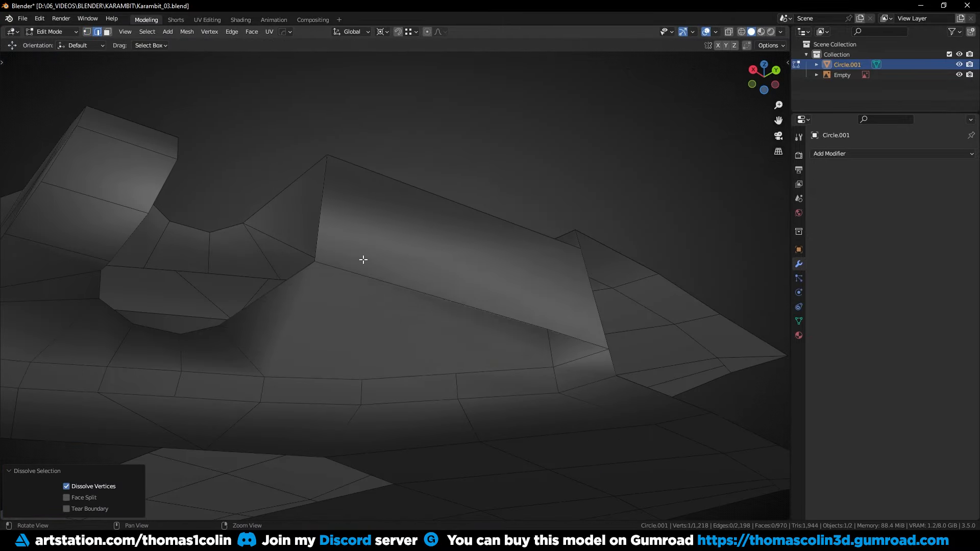
- Try to bevel the blade-end block's long upper and lower outer edges with overlap clamping toggled
middle_drag(363, 258, 381, 365)
click(396, 255)
shift+click(422, 361)
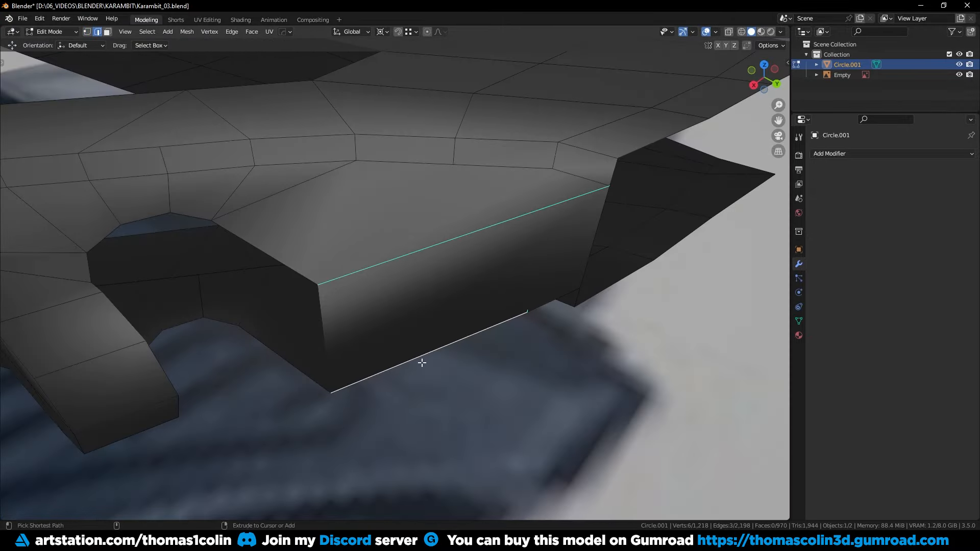
key(ctrl+b)
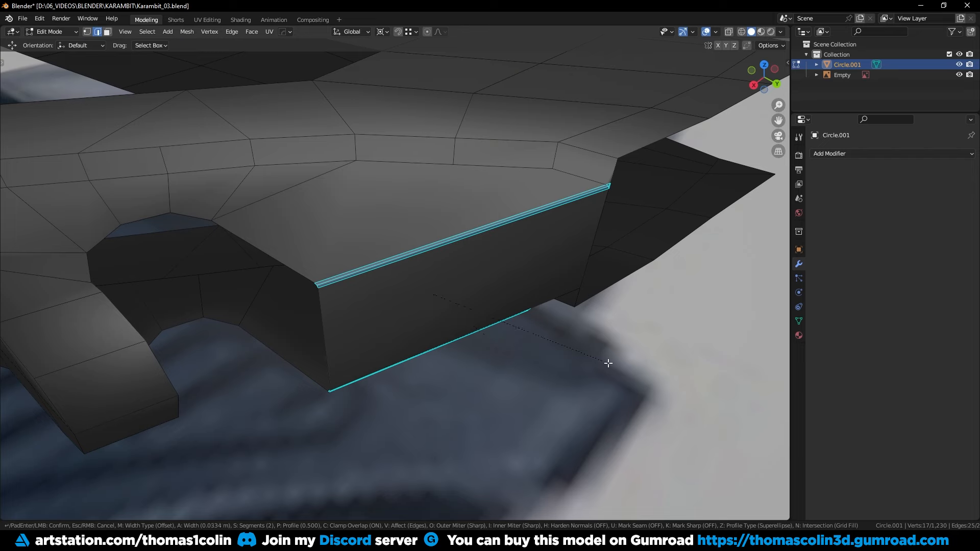
key(c)
click(559, 353)
middle_drag(560, 353, 508, 265)
key(ctrl+z)
- Delete the small rim faces at the outer end of the blade-end block and dissolve the leftover edges there
key(3)
click(468, 229)
key(x)
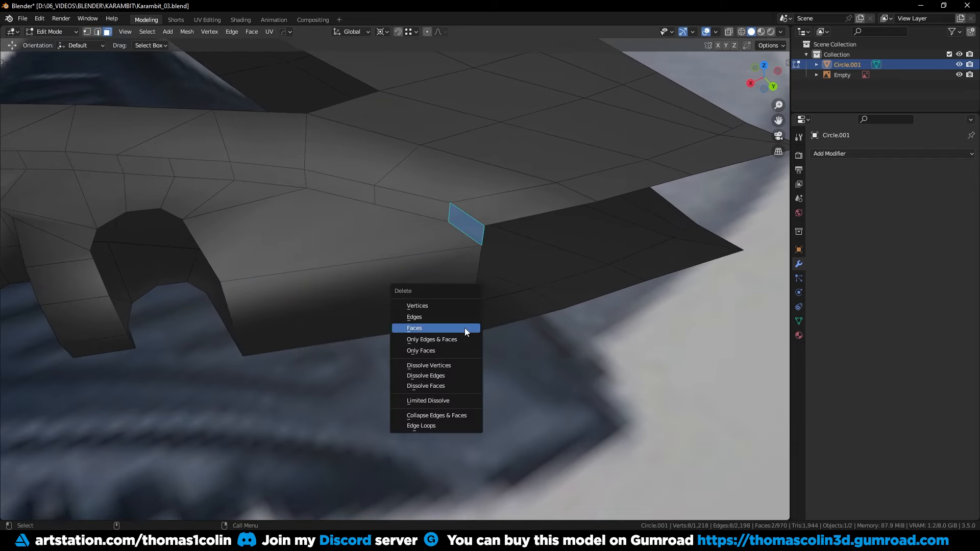
click(465, 327)
middle_drag(465, 328, 441, 286)
middle_drag(382, 347, 403, 245)
key(ctrl+x)
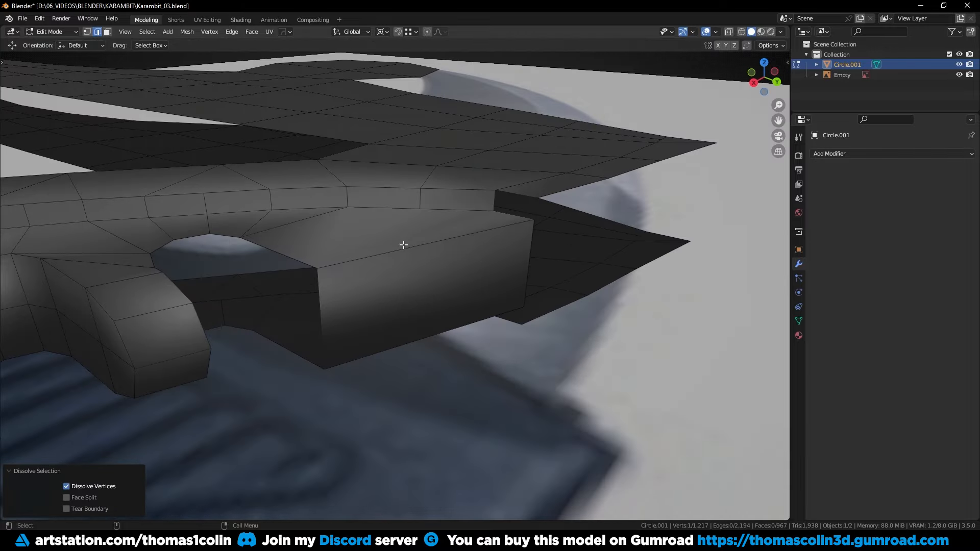
- Bevel the blade-end block's long upper and lower outer edges with 2 segments and a width of about 0.0194 m
alt+click(403, 245)
key(ctrl+b)
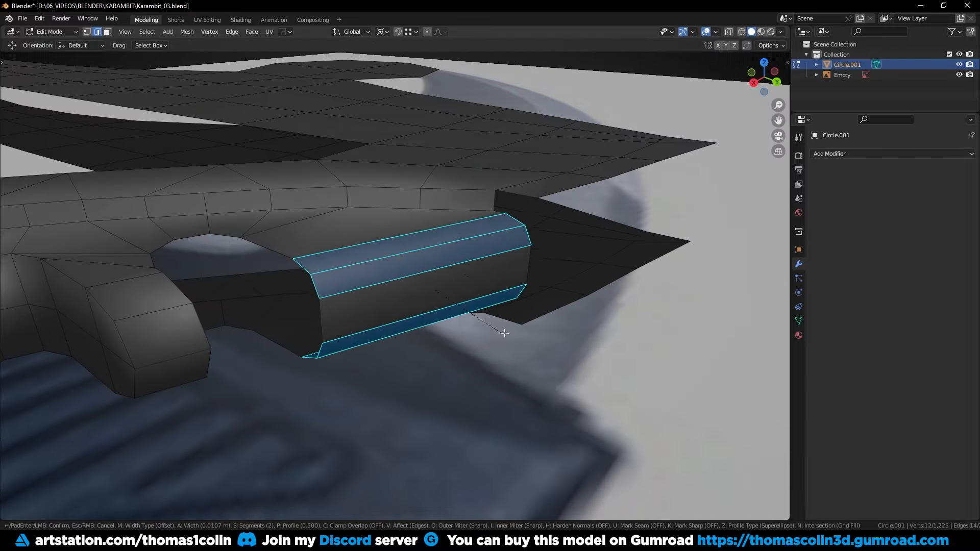
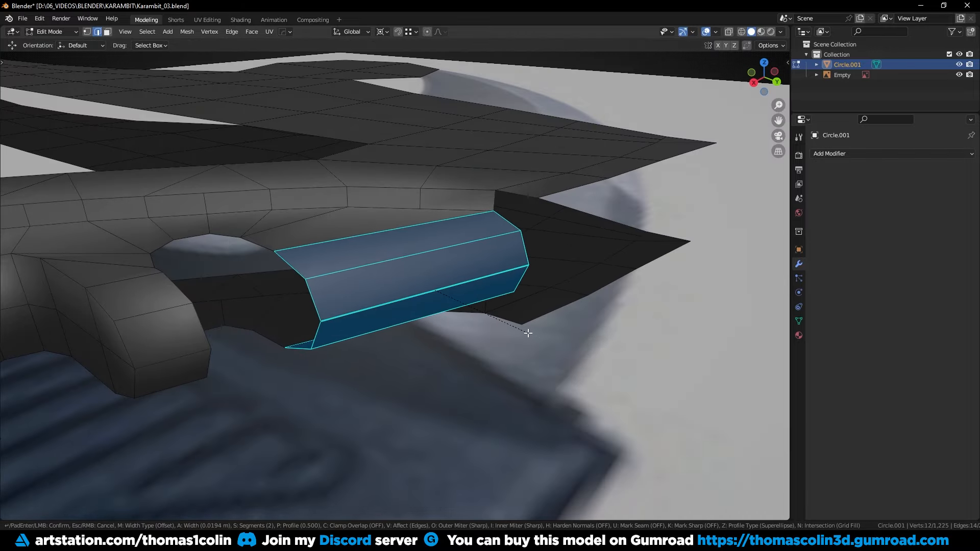
click(526, 333)
- Merge the doubled middle vertices at center at both ends of the beveled block
scroll(408, 335, up, 2)
key(1)
click(288, 345)
shift+click(289, 346)
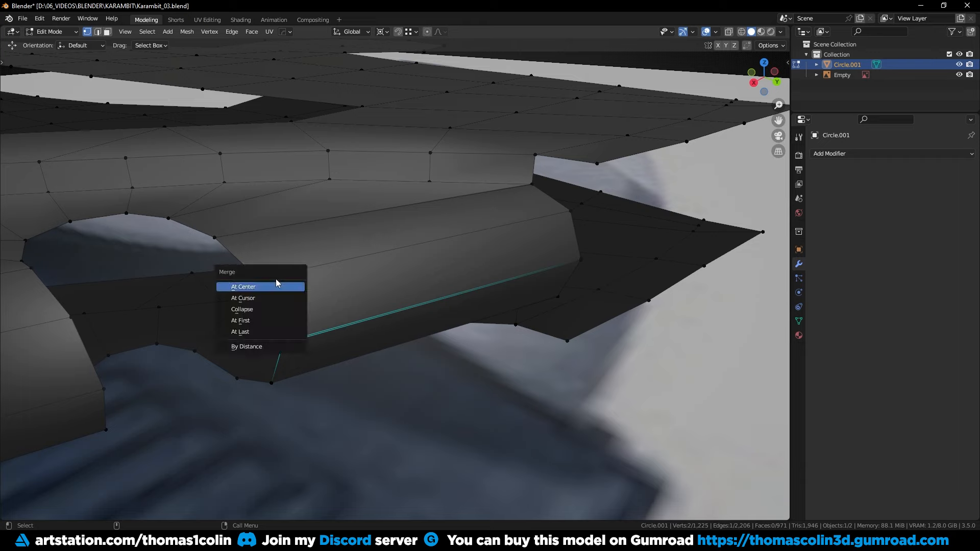
click(243, 287)
shift+click(582, 260)
click(542, 357)
middle_drag(542, 356, 396, 256)
- Fill the open end face of the blade-end block and the facing side of the last tooth tip
key(2)
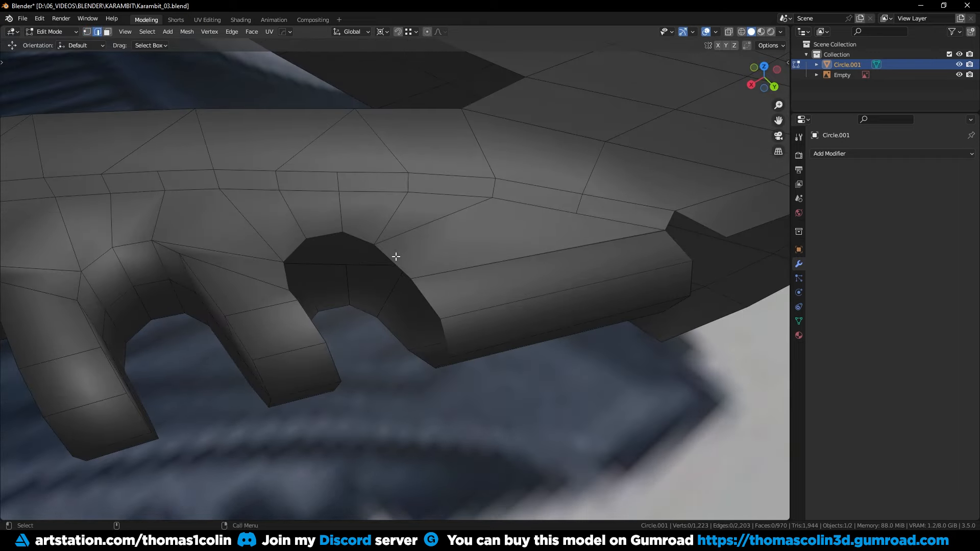
ctrl+click(421, 360)
key(f)
click(409, 372)
middle_drag(408, 371, 289, 253)
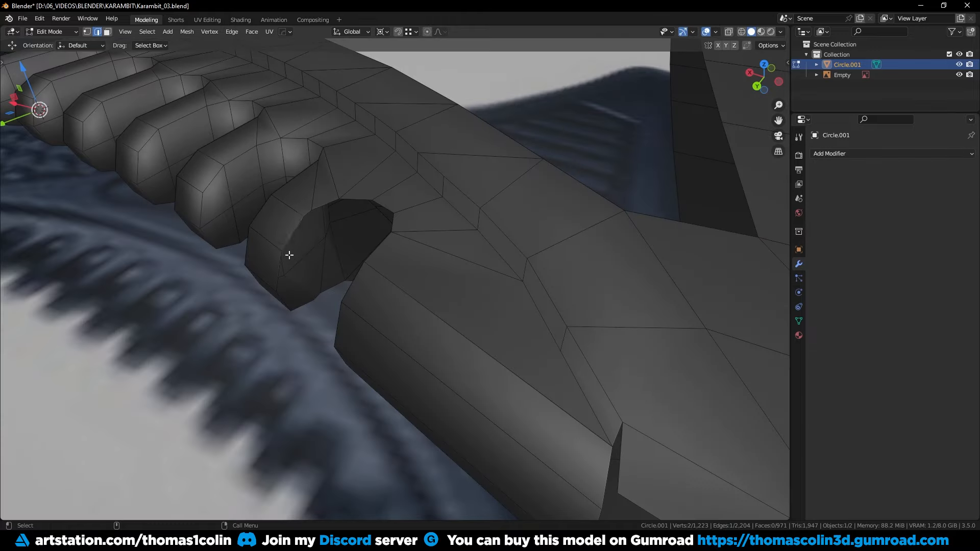
click(289, 249)
ctrl+click(301, 305)
key(f)
- Bridge the upper and lower edges of the gap beside the blade-end block and add a centred edge loop to its wall
middle_drag(308, 326, 365, 340)
alt+click(367, 223)
middle_drag(367, 221, 441, 291)
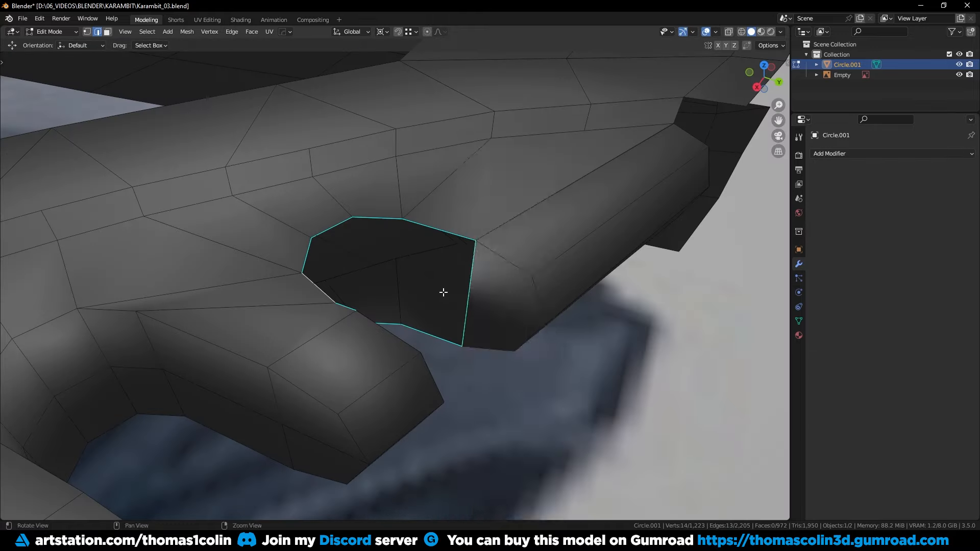
shift+click(471, 275)
right_click(491, 224)
click(491, 211)
middle_drag(414, 368, 387, 331)
click(258, 339)
click(453, 293)
key(ctrl+r)
click(453, 294)
- Connect the new loop's end vertices across the end face of the blade-end block and the side of the last tooth
key(1)
click(482, 345)
shift+click(542, 397)
key(j)
middle_drag(536, 400, 426, 453)
click(345, 313)
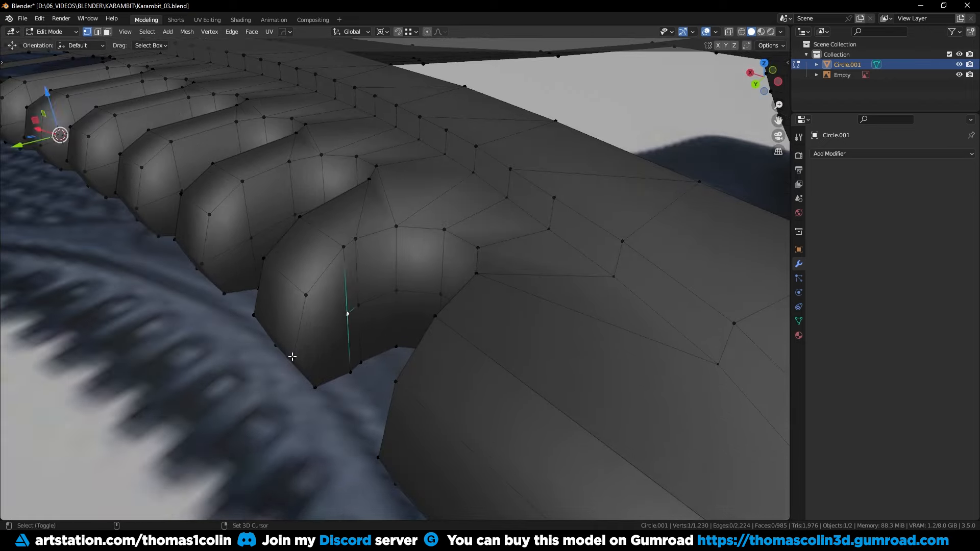
shift+click(291, 354)
key(j)
- Add two edge loops across the outer side of the blade-end block
middle_drag(250, 357, 372, 317)
key(2)
click(371, 319)
key(ctrl+r)
scroll(370, 307, up, 1)
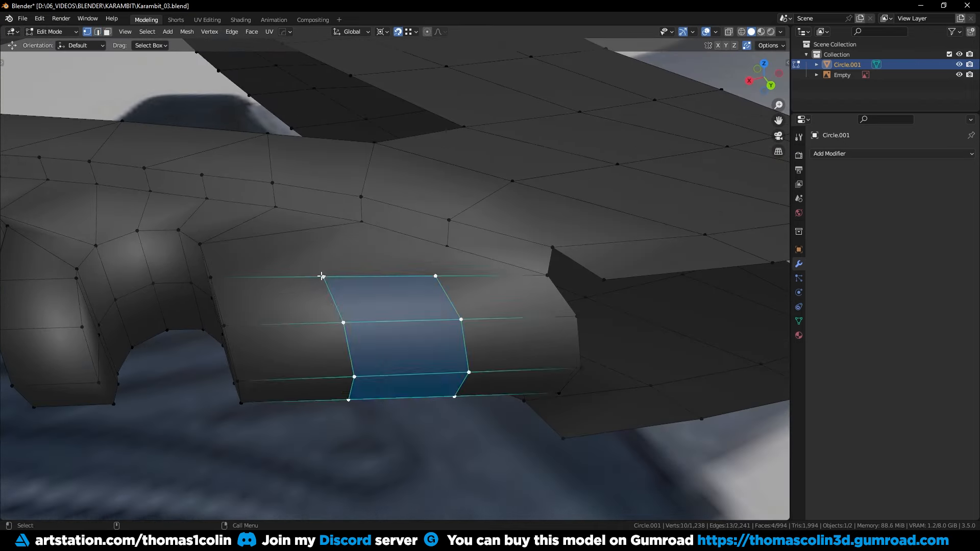
middle_drag(349, 232, 375, 250)
middle_drag(554, 427, 540, 436)
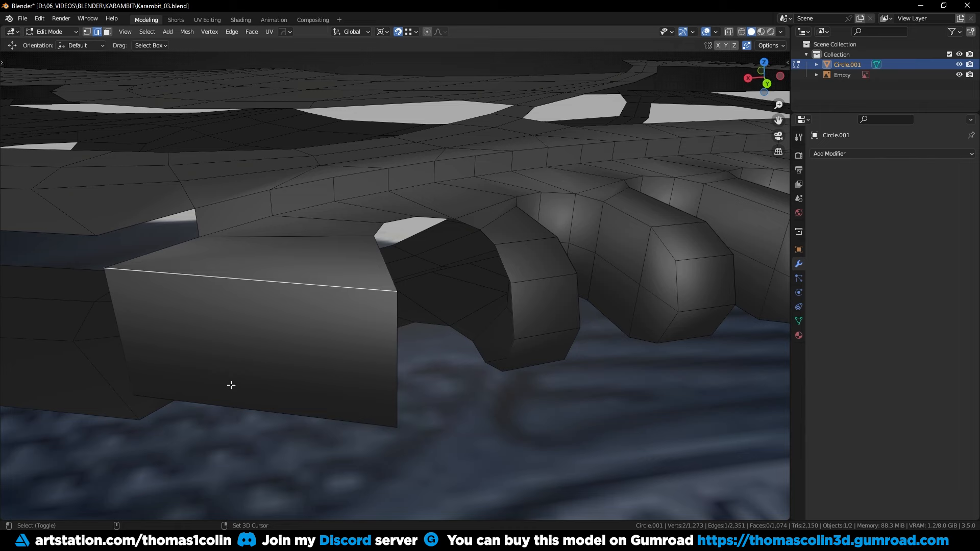
- Bevel the rear block's long upper and lower outer edges with 2 segments and merge all overlapping vertices by distance
key(ctrl+z)
key(ctrl+z)
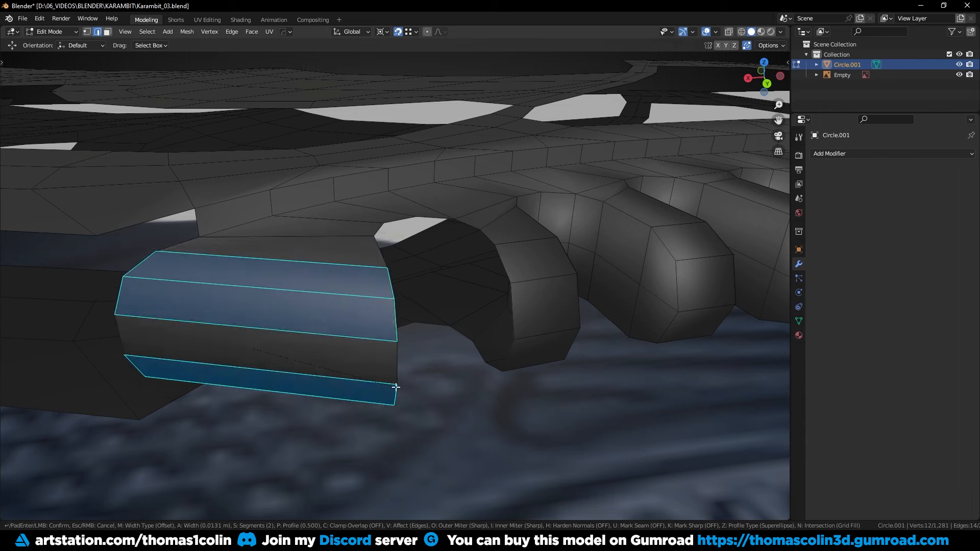
middle_drag(376, 381, 303, 264)
key(a)
key(m)
click(313, 319)
key(alt+a)
- Fill the open end face of the rear block and the facing side of the neighbouring tooth tip
key(2)
click(294, 262)
key(f)
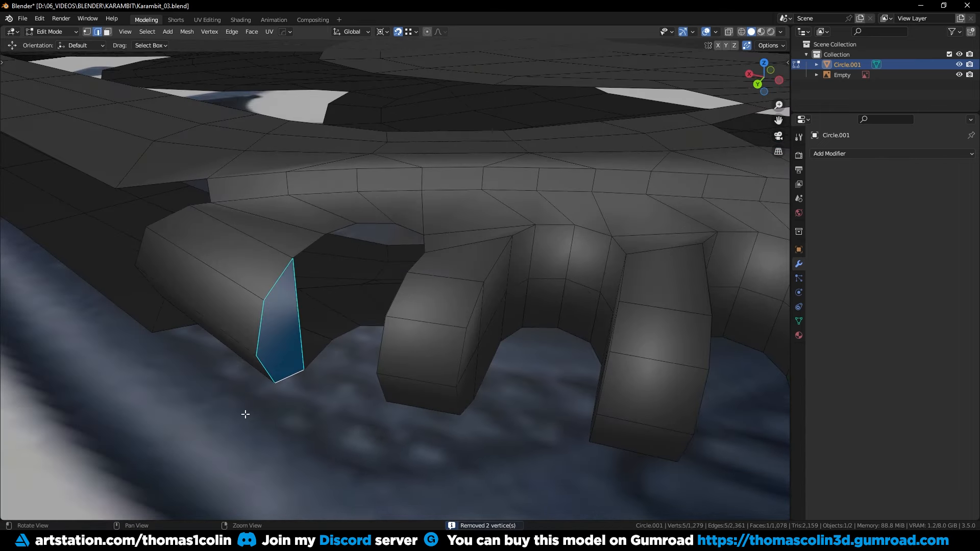
middle_drag(245, 411, 475, 284)
key(f)
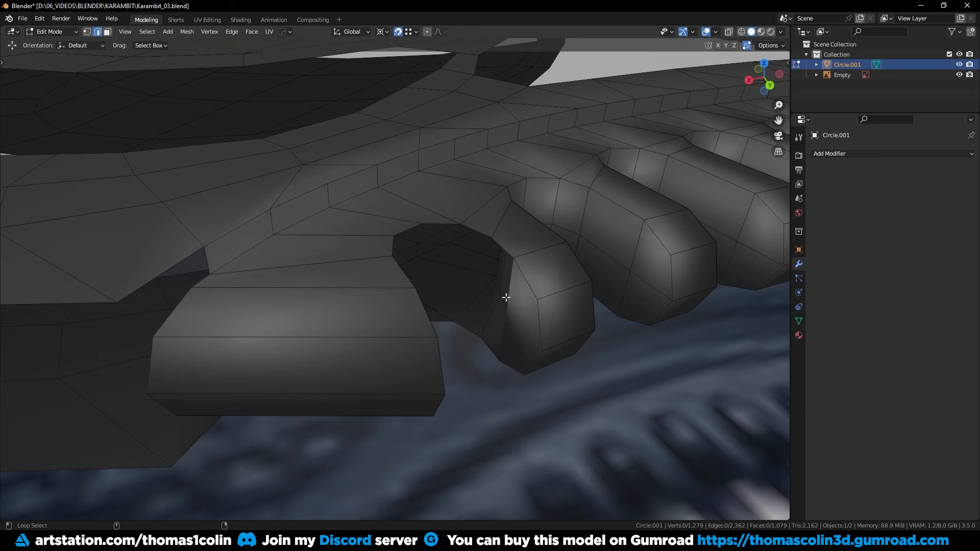
- Bridge the upper and lower edges of the gap between the rear block and the first tooth
middle_drag(504, 310, 310, 304)
key(ctrl+f)
click(310, 305)
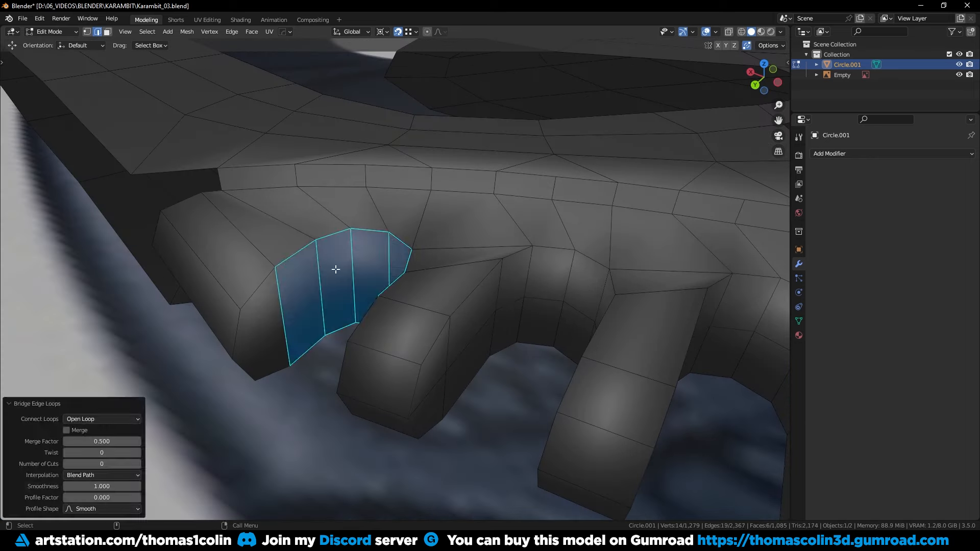
- Add a centred edge loop to the rear gap's wall and connect it across the adjoining block and tooth ends
middle_drag(335, 269, 290, 320)
key(1)
alt+click(290, 320)
middle_drag(261, 382, 526, 305)
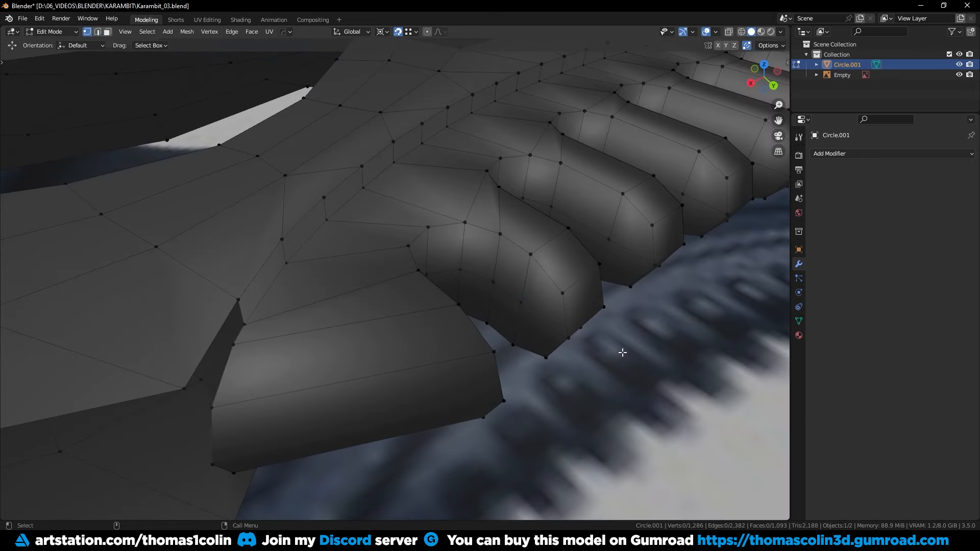
- Add supporting edge loops across the rear block and along the serration teeth
middle_drag(622, 352, 344, 339)
key(2)
key(ctrl+r)
click(438, 354)
click(424, 307)
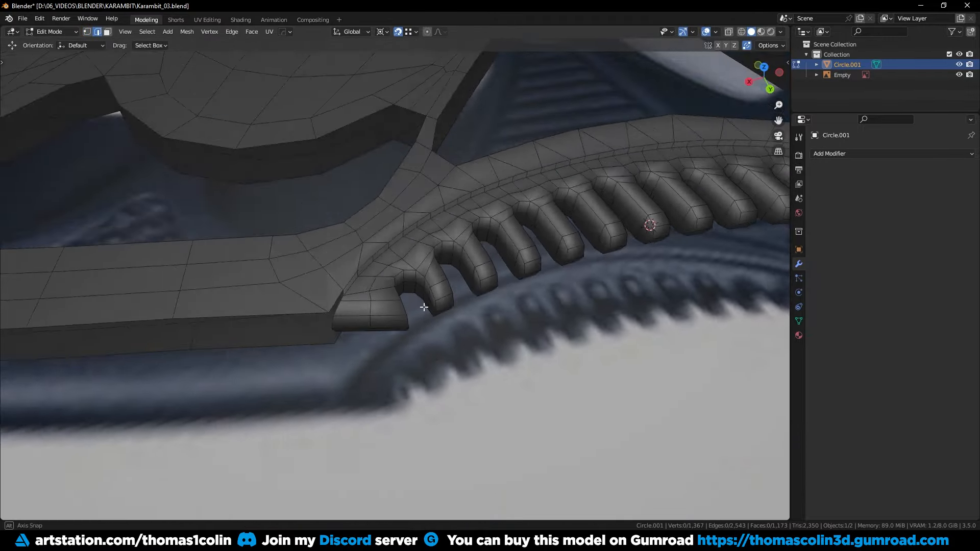
- Connect the vertices between the rear block's side and the crease loop to split the large faces there
middle_drag(424, 306, 352, 307)
scroll(334, 300, up, 5)
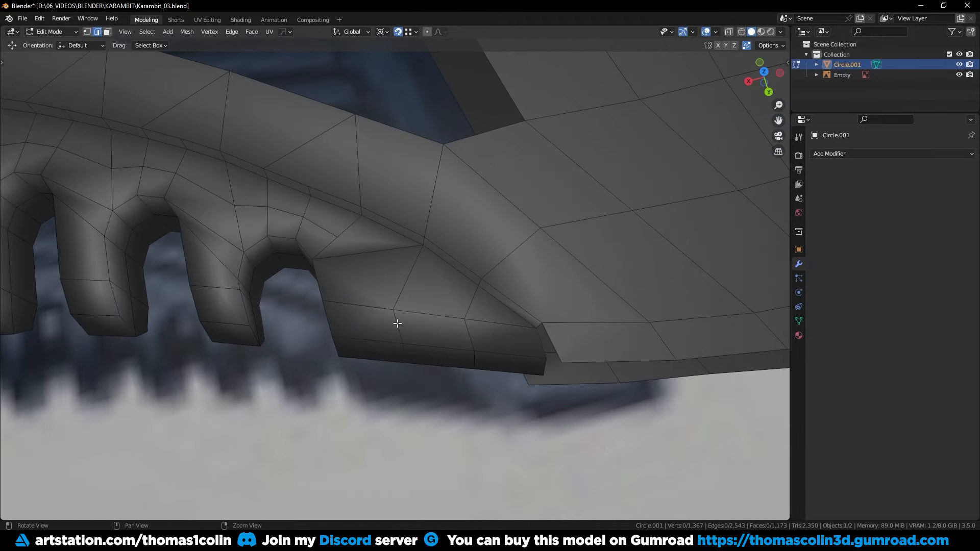
key(1)
middle_drag(345, 432, 327, 351)
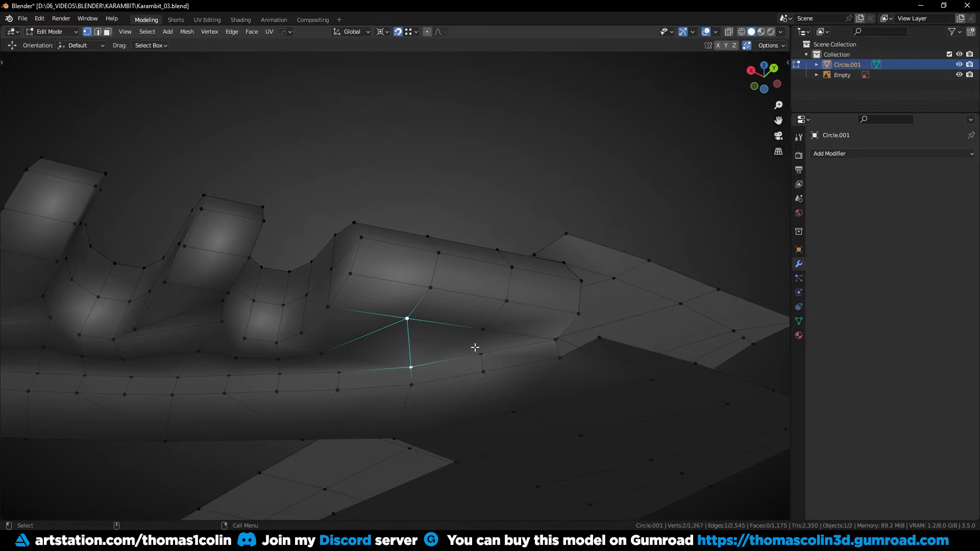
- Bridge the upper and lower open border edges of the handle next to the rear block into a side wall
middle_drag(474, 347, 451, 313)
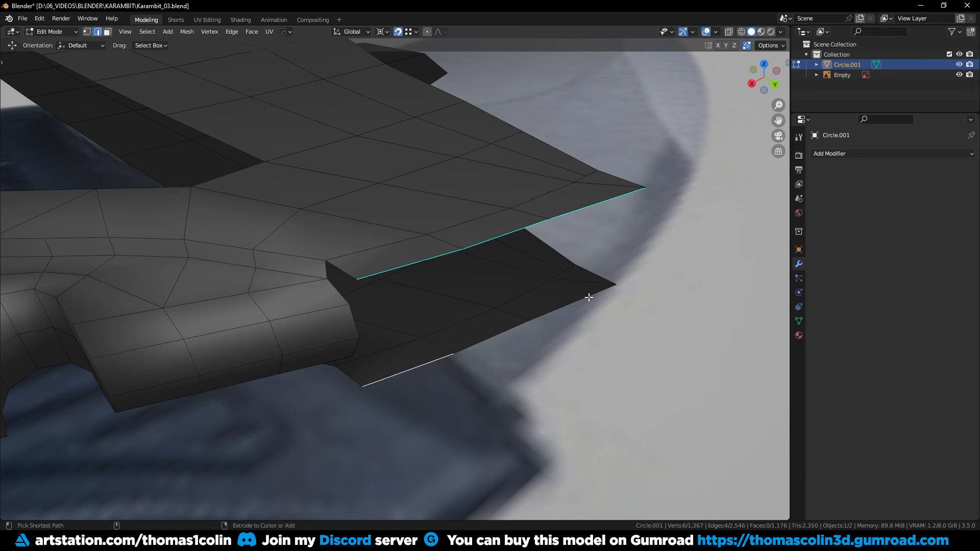
ctrl+click(608, 291)
right_click(604, 290)
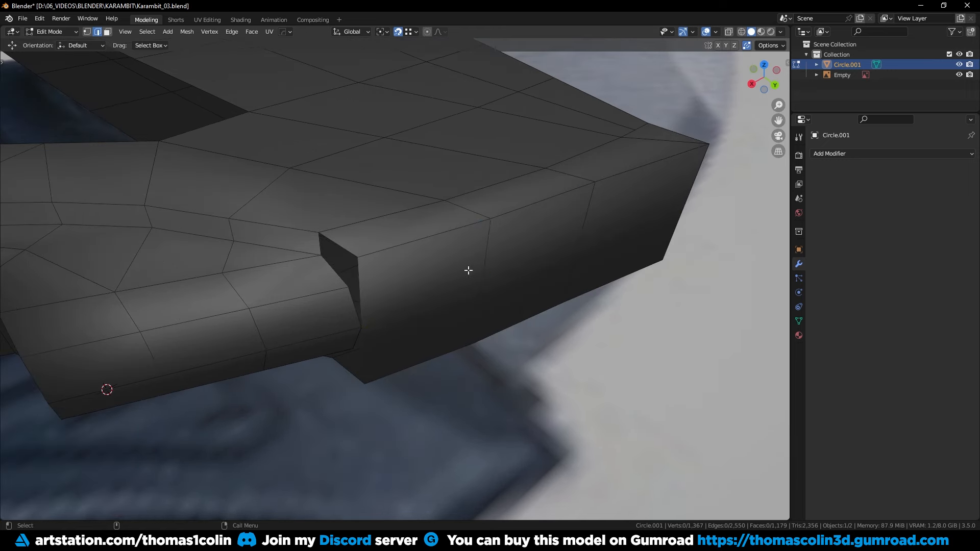
- Add a centred edge loop along the new side wall and round the wall's profile with Set Flow
key(ctrl+r)
click(475, 274)
right_click(475, 274)
click(419, 243)
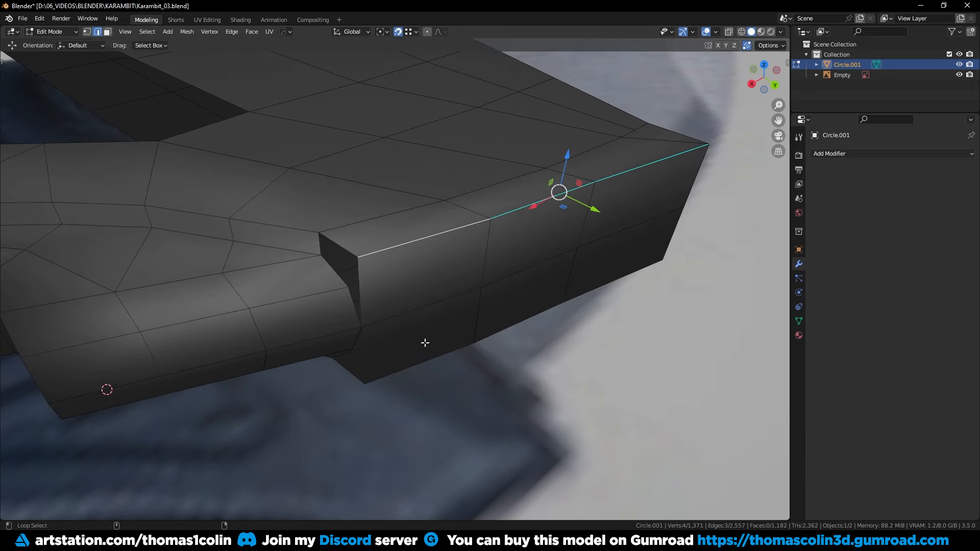
right_click(582, 260)
click(550, 507)
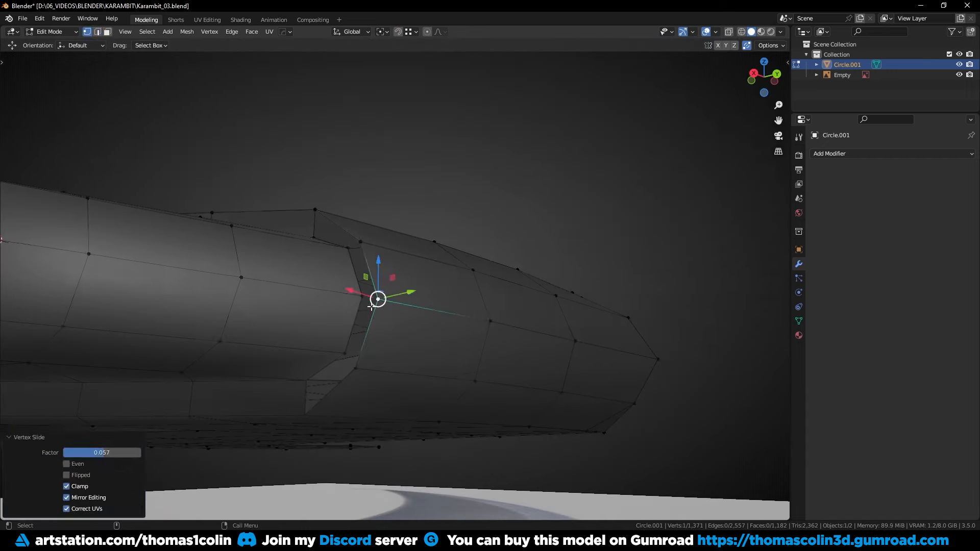
- Bridge the narrow open strip between the rear block's end and the adjoining side wall
alt+click(331, 373)
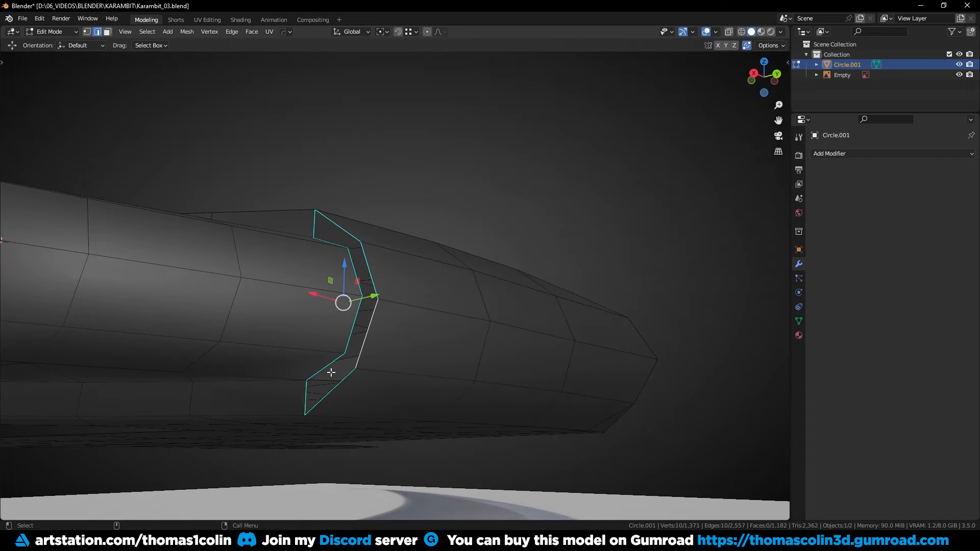
right_click(550, 213)
click(550, 213)
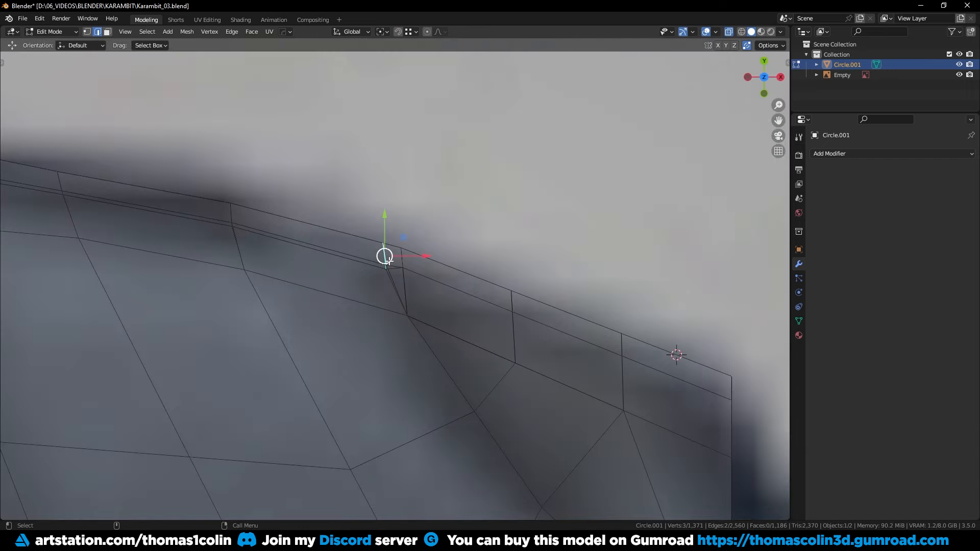
- In top view, move the rear block's end edges about -0.0006 m in X and 0.0026 m in Y, and the wall's edges about -0.0032 m in X
key(g)
click(386, 255)
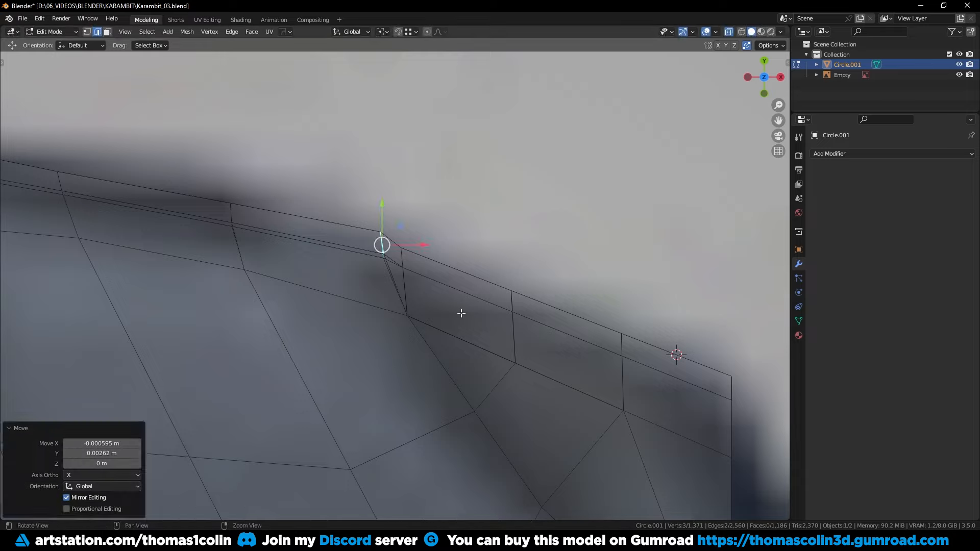
middle_drag(384, 240, 430, 281)
key(KP_7)
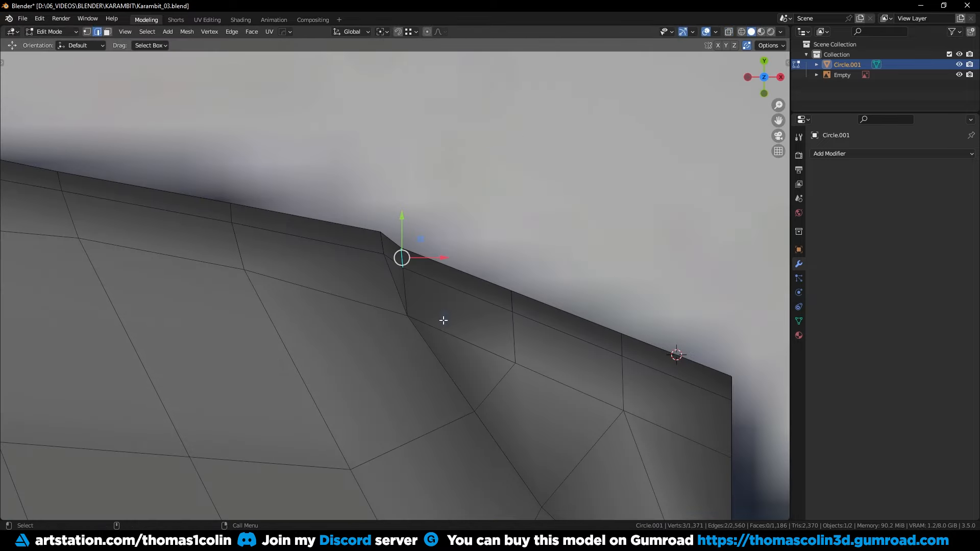
key(g)
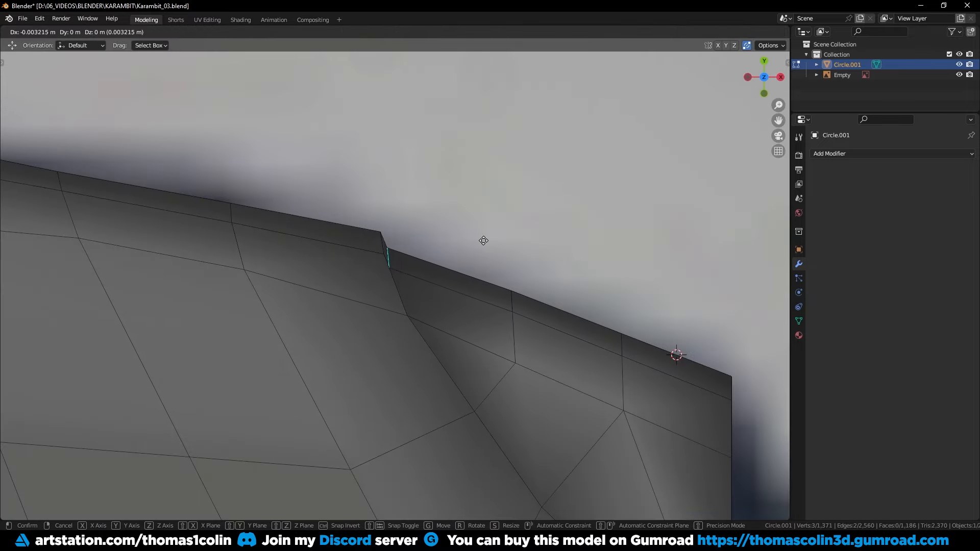
click(482, 240)
- Shift the side wall's outermost junction vertex about 0.001 m along negative X toward the block's end
key(1)
key(alt+z)
scroll(415, 245, up, 1)
click(417, 232)
click(383, 238)
key(g)
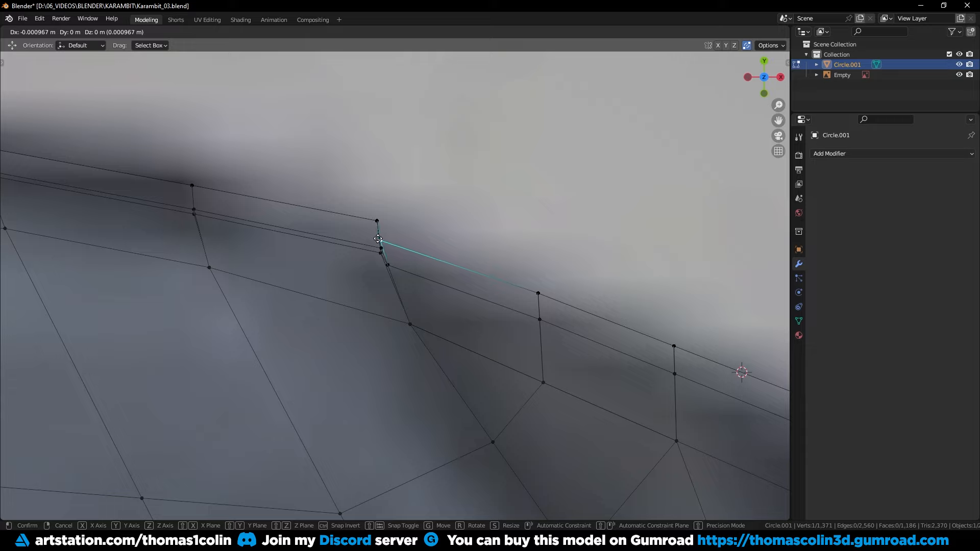
click(377, 239)
- Slide the middle vertex of the wall's junction edge by a factor of about 0.039
key(alt+z)
middle_drag(377, 238, 300, 173)
scroll(420, 261, up, 3)
scroll(409, 266, up, 3)
shift+click(409, 266)
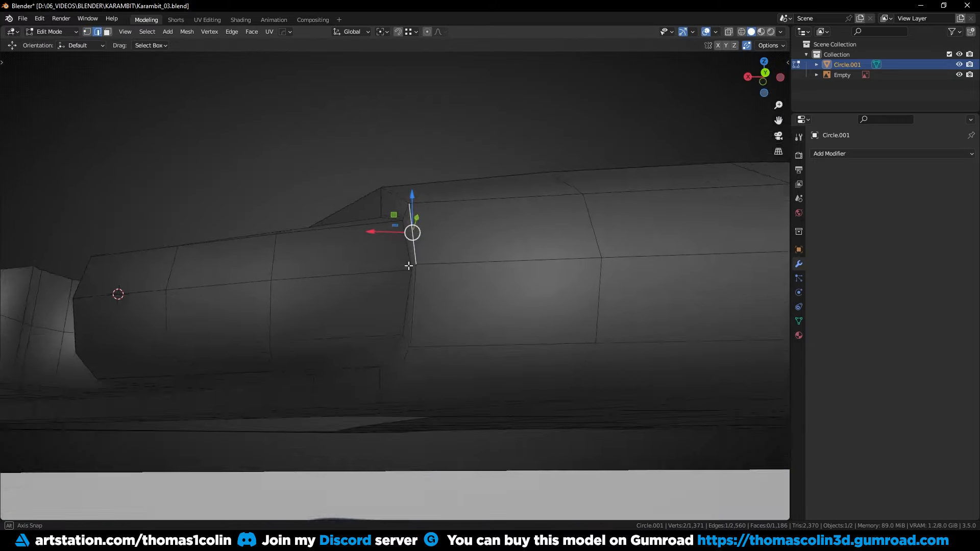
middle_drag(409, 266, 427, 297)
- Preview the handle with a level 2 subdivision and undo it again
key(ctrl+2)
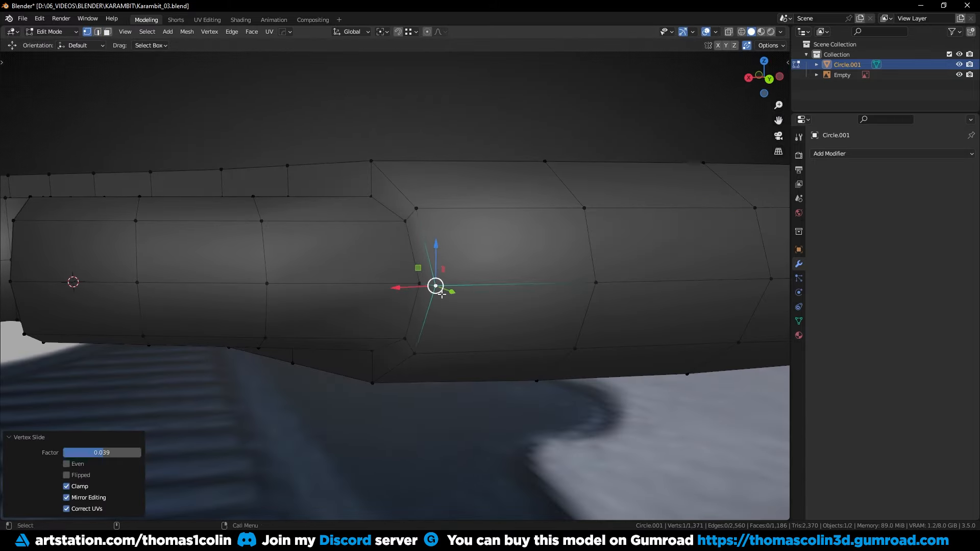
scroll(331, 399, down, 5)
key(Tab)
scroll(347, 280, up, 3)
scroll(350, 326, down, 3)
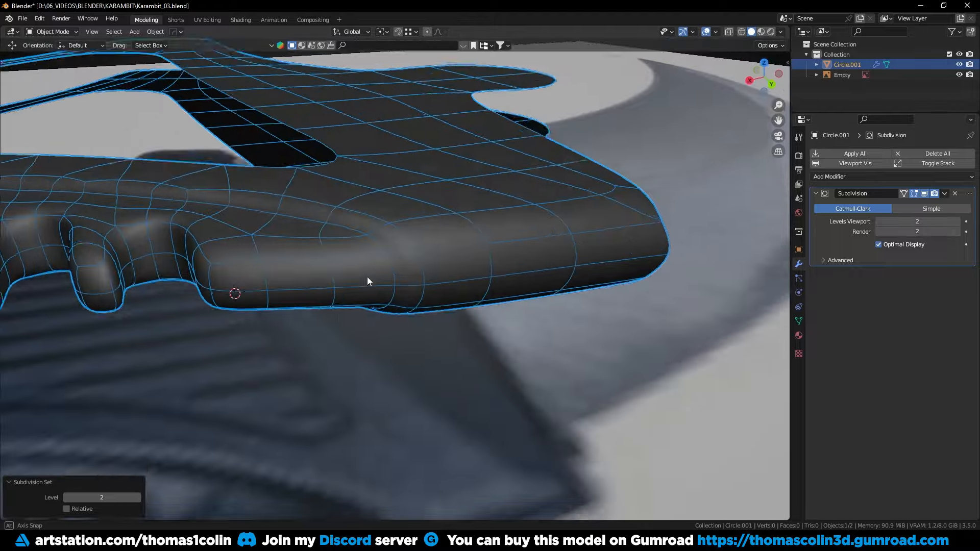
key(ctrl+z)
key(ctrl+z)
- Bridge the upper and lower outer edges of the long bar on the handle's open side
middle_drag(366, 278, 515, 225)
key(ctrl+e)
click(531, 214)
key(alt+a)
middle_drag(445, 392, 363, 306)
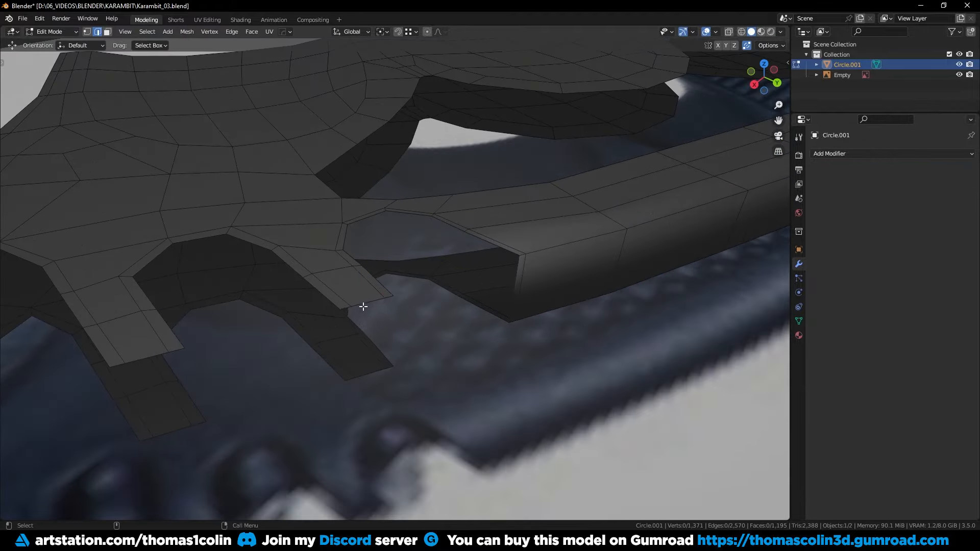
- Bridge the upper and lower end edges of the first two prongs beside the long bar
key(ctrl+e)
key(Escape)
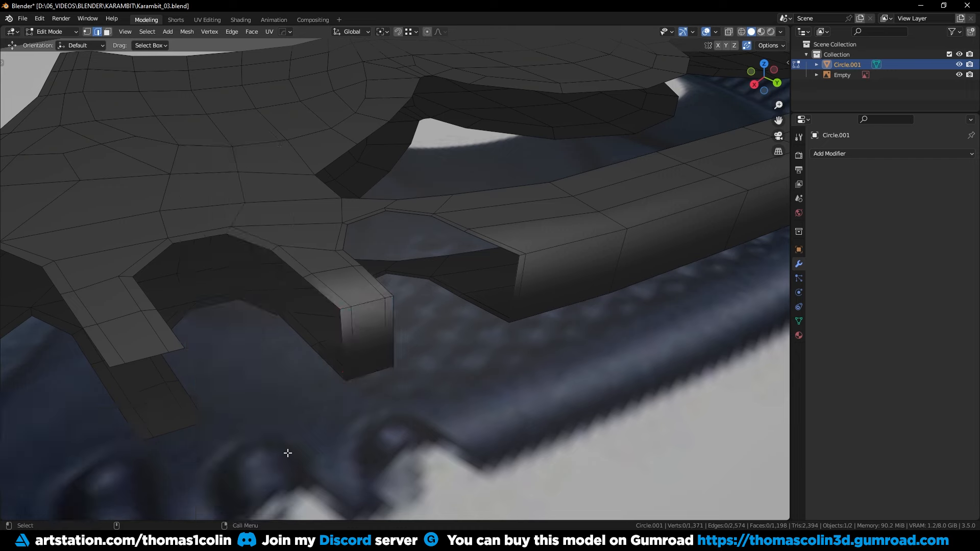
middle_drag(287, 453, 446, 270)
key(ctrl+e)
click(402, 211)
key(alt+a)
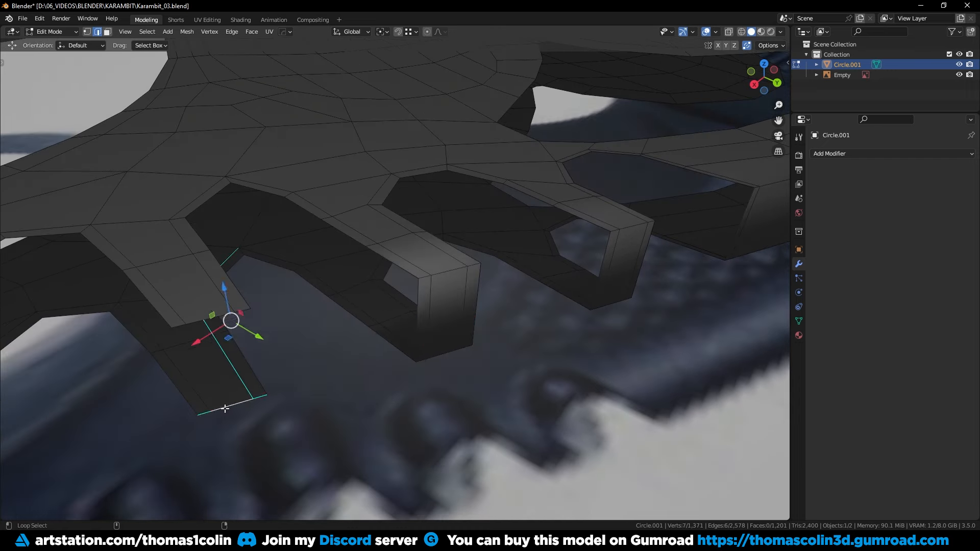
- Bridge the upper and lower end edges of the remaining two prongs up to the pointed end block
alt+click(208, 314)
key(ctrl+e)
click(336, 219)
middle_drag(336, 224, 501, 336)
key(alt+a)
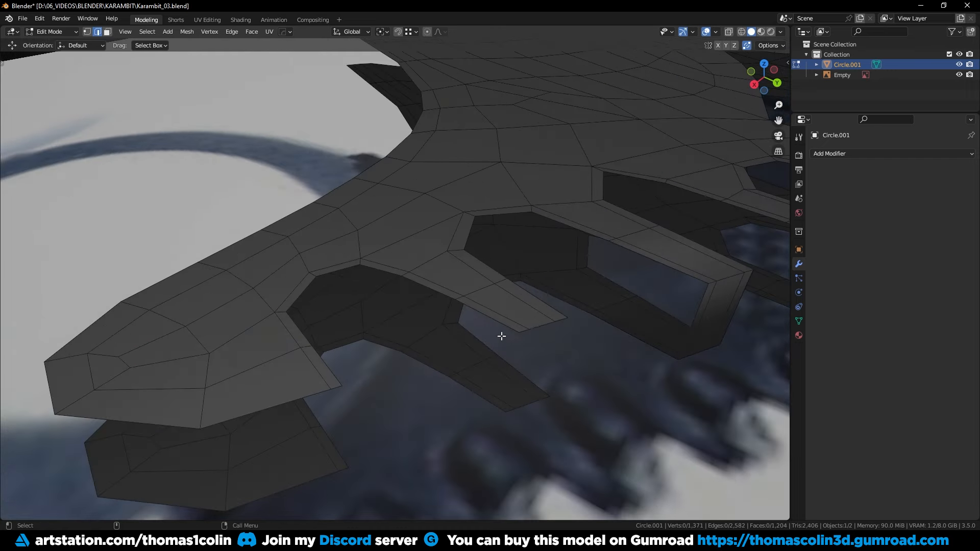
key(ctrl+e)
click(482, 259)
middle_drag(481, 259, 595, 459)
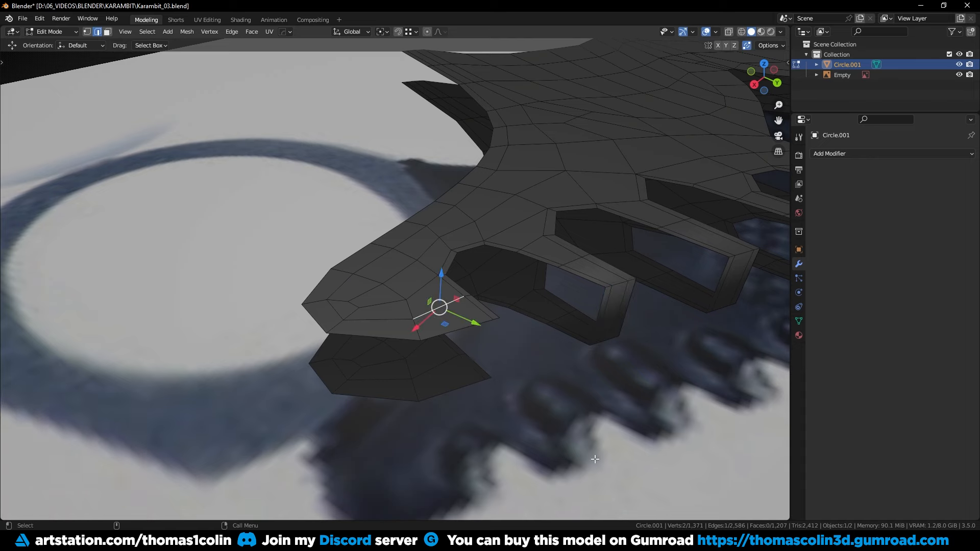
- Bridge the remaining open outer border around the end block and add a centred edge loop along the walls
middle_drag(457, 400, 534, 389)
key(ctrl+e)
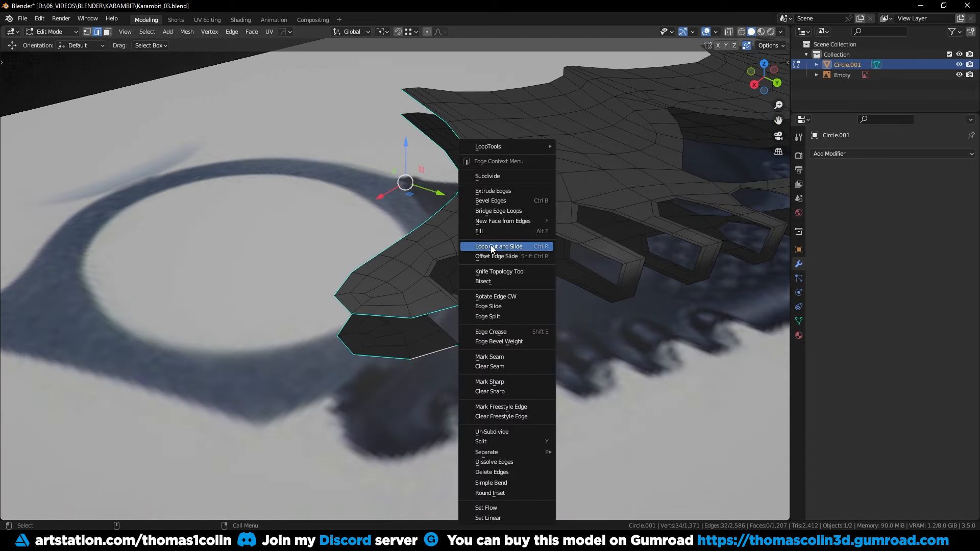
click(503, 247)
key(alt+a)
middle_drag(495, 344, 506, 409)
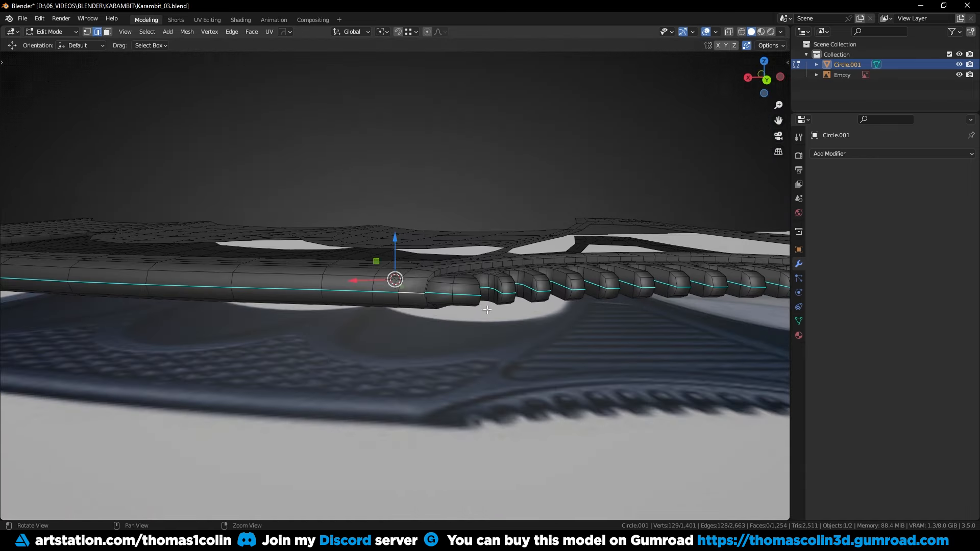
alt+drag(462, 294, 560, 300)
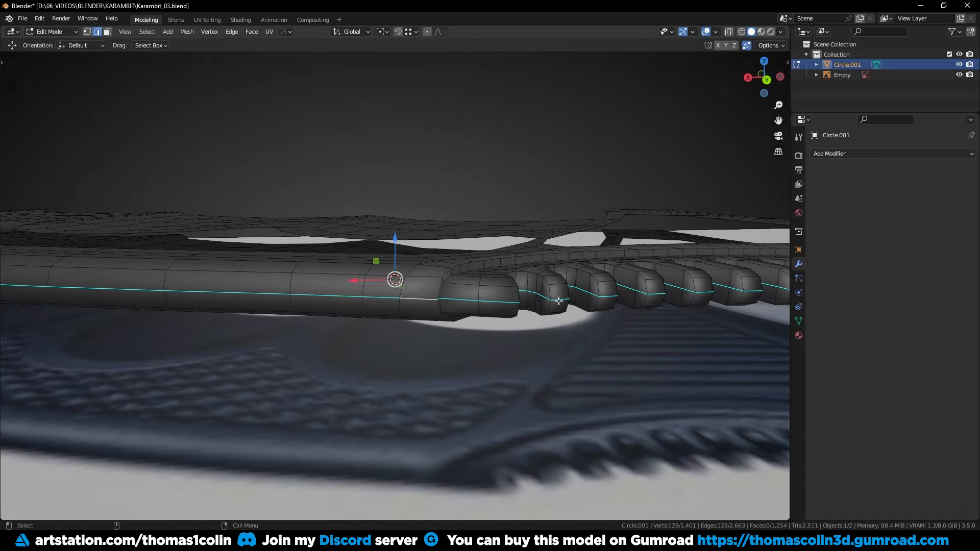
- Set the handle's origin at the 3D cursor on the centre loop, mirror the handle and apply the mirror
key(Tab)
key(q)
click(518, 318)
key(alt+x)
click(565, 211)
key(ctrl+a)
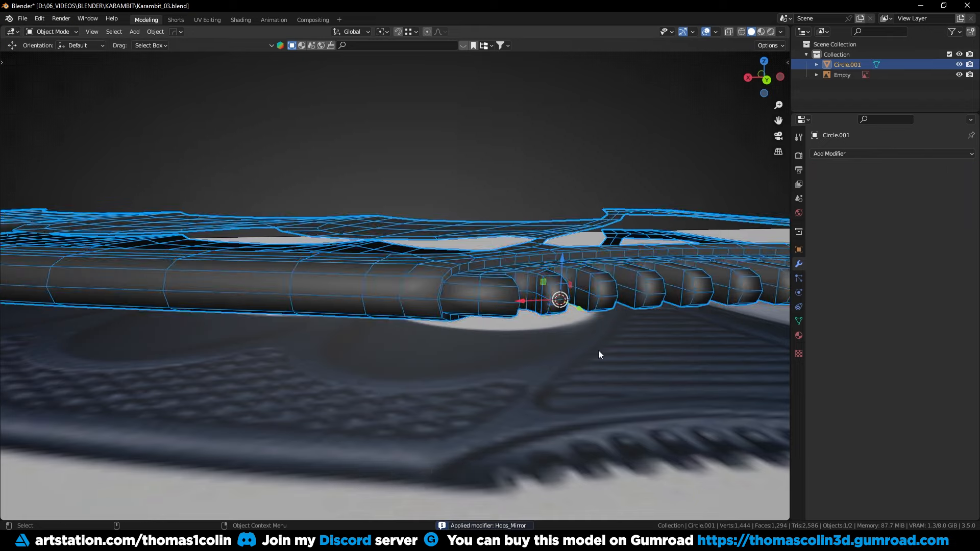
- Examine the mirrored handle with subdivision smoothing around the rear block and serration teeth
alt+drag(598, 350, 561, 341)
scroll(469, 278, up, 7)
key(Tab)
key(Tab)
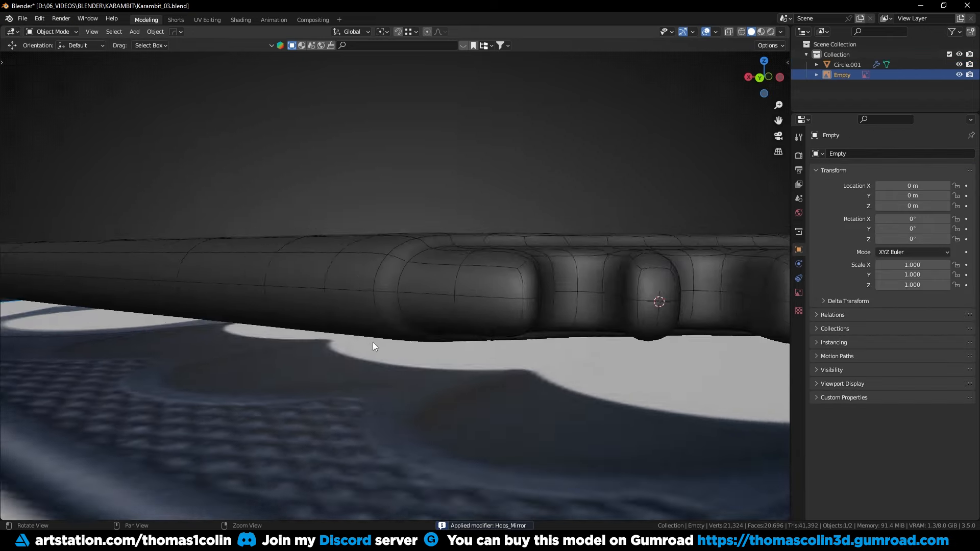
alt+drag(372, 342, 331, 305)
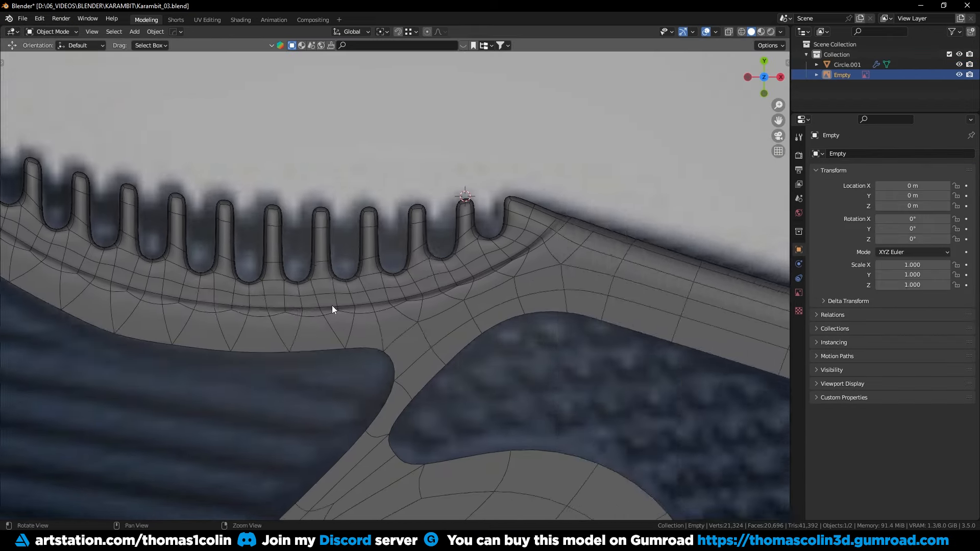
- Bevel the crease loop around the serrated section with two segments and inset the serration faces slightly
key(y)
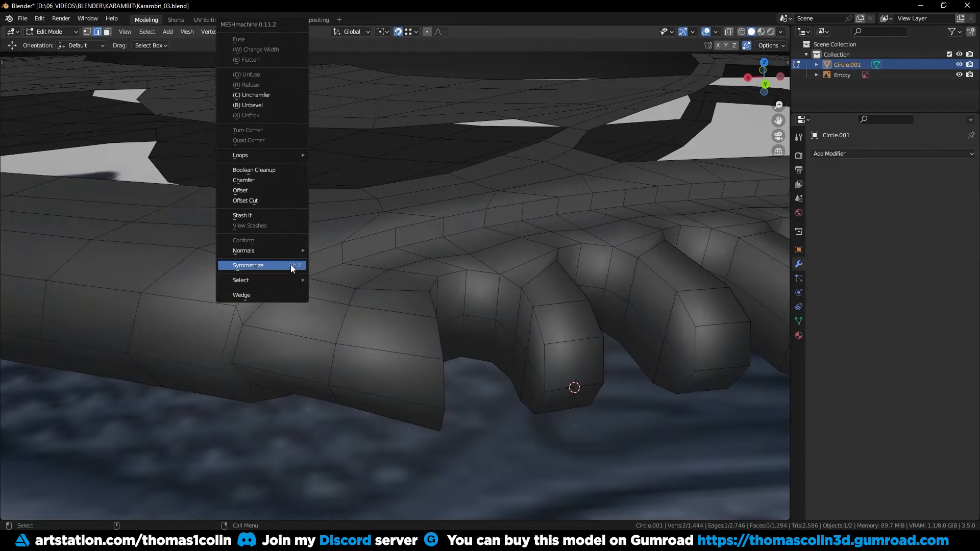
mouse_move(293, 279)
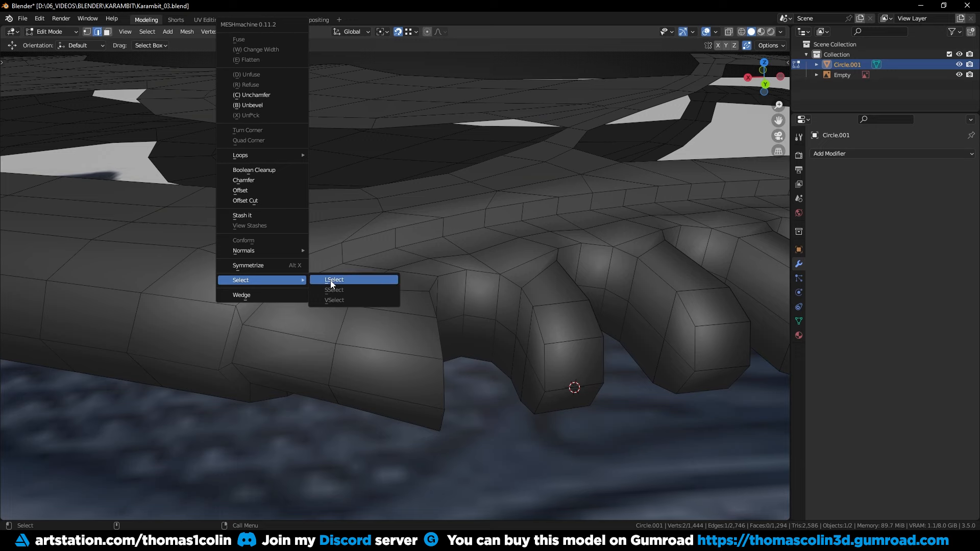
click(329, 280)
key(ctrl+b)
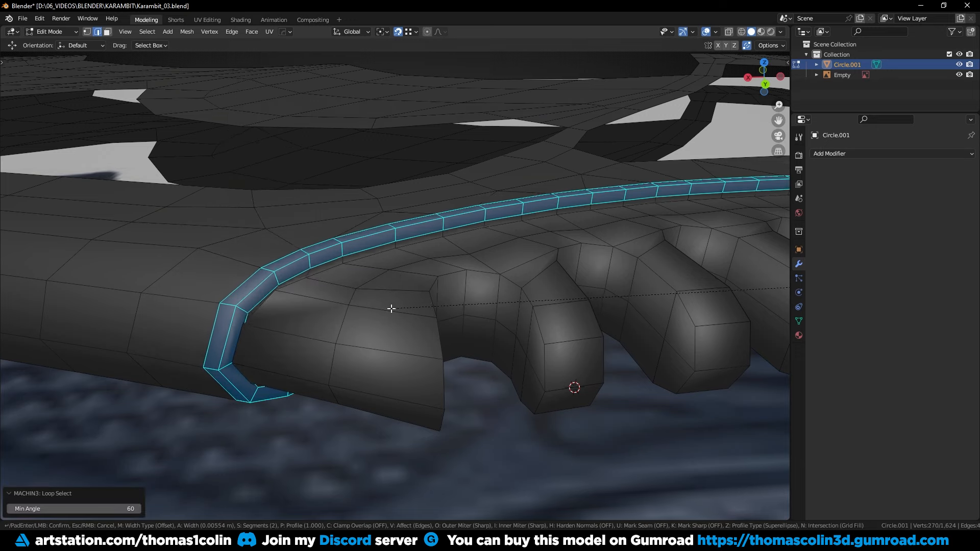
click(377, 320)
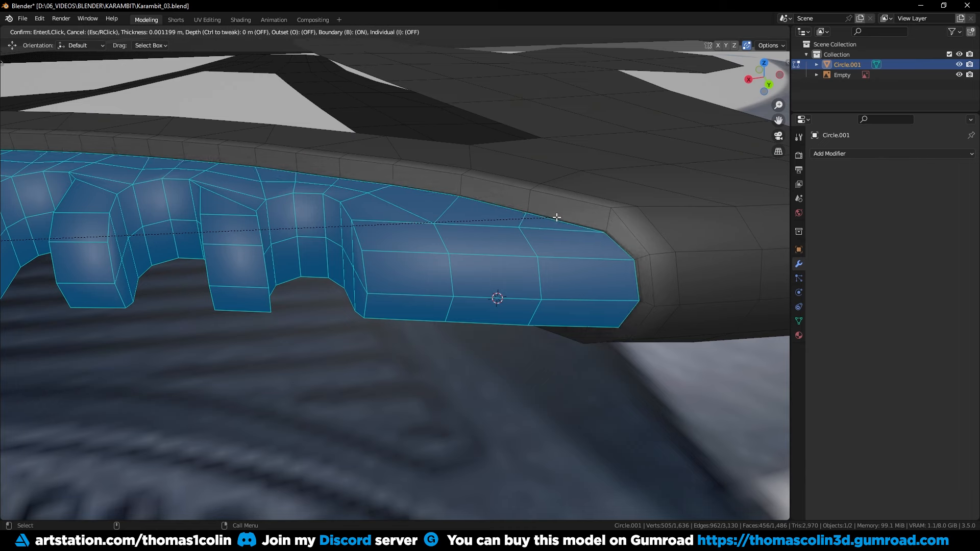
click(431, 196)
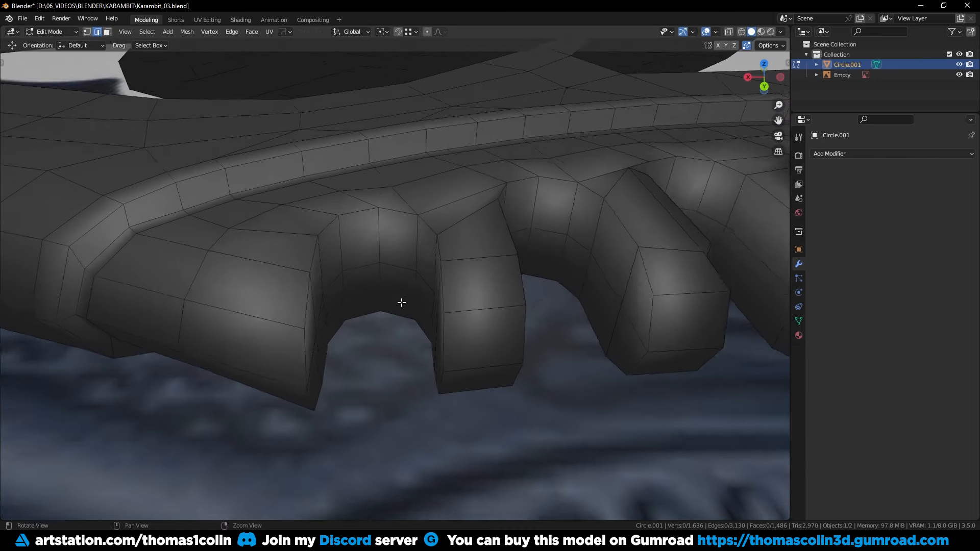
- Move the centre edges of the first gap's inner wall outward toward the tooth tips in top view
middle_drag(400, 301, 383, 274)
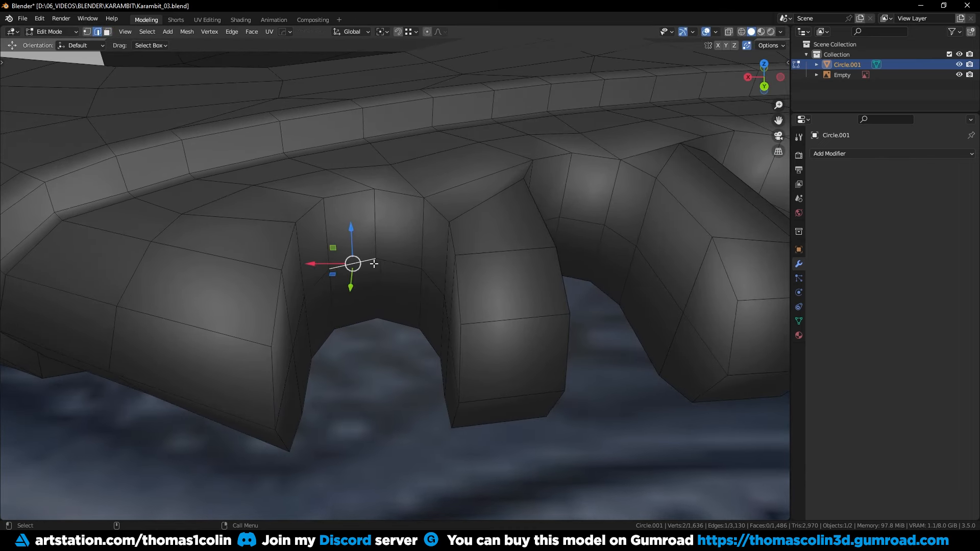
key(KP_7)
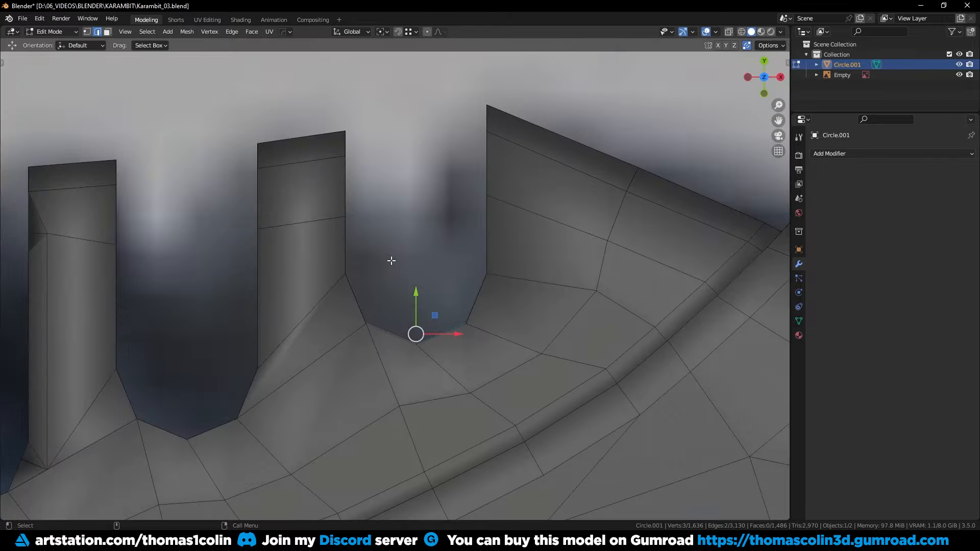
key(alt+z)
key(alt+z)
scroll(418, 296, down, 1)
shift+middle_drag(419, 296, 468, 306)
drag(468, 299, 472, 223)
- Add the neighbouring wall edges on both sides of the first gap to the selection and smooth them with Set Flow
key(b)
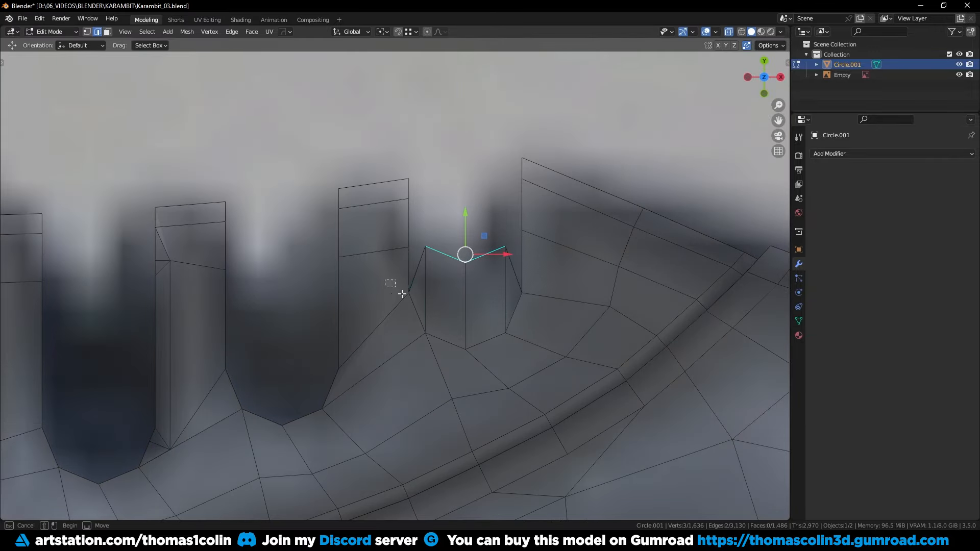
shift+click(513, 287)
right_click(598, 282)
click(567, 509)
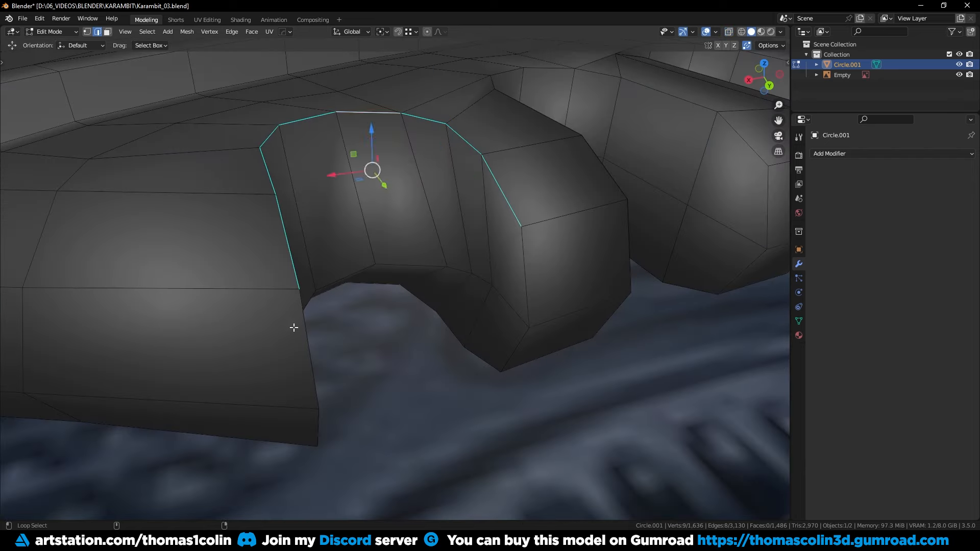
- Bevel the rim edge loop around the first serration gap with two segments about 0.0012 m wide and preview subdivision at level 2
middle_drag(293, 327, 503, 256)
key(ctrl+b)
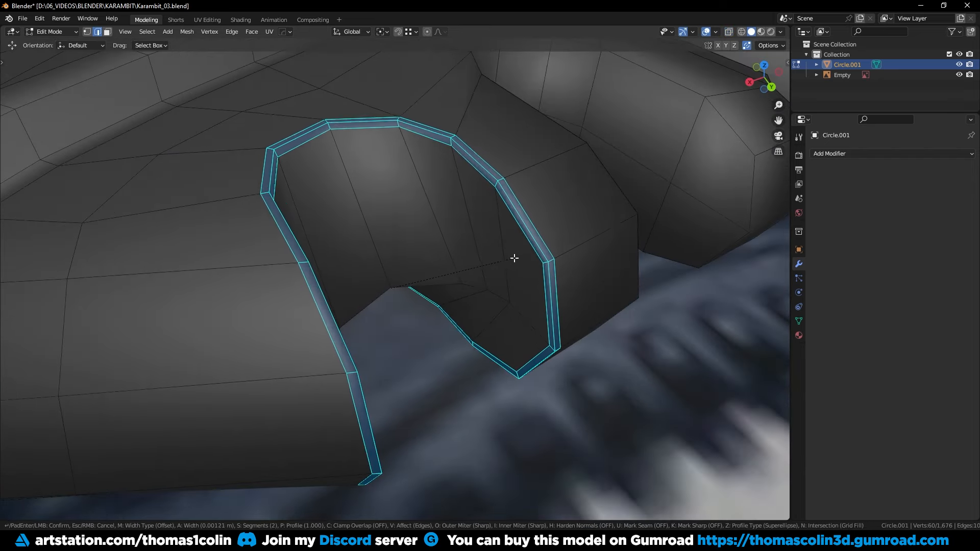
click(520, 260)
click(67, 419)
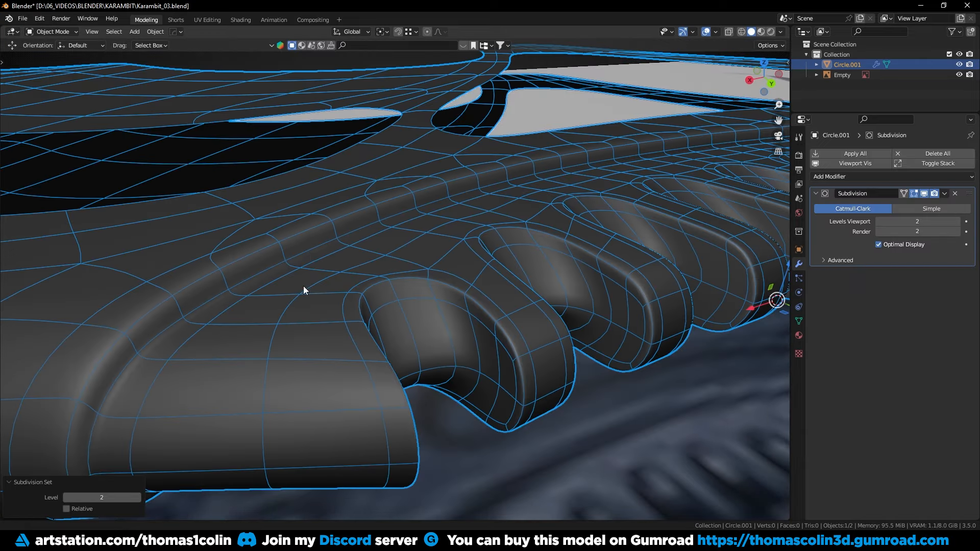
- Bevel the upper edge loop of the crease around the serrated section with two segments about 0.0036 m wide and apply subdivision level 2
scroll(303, 286, up, 5)
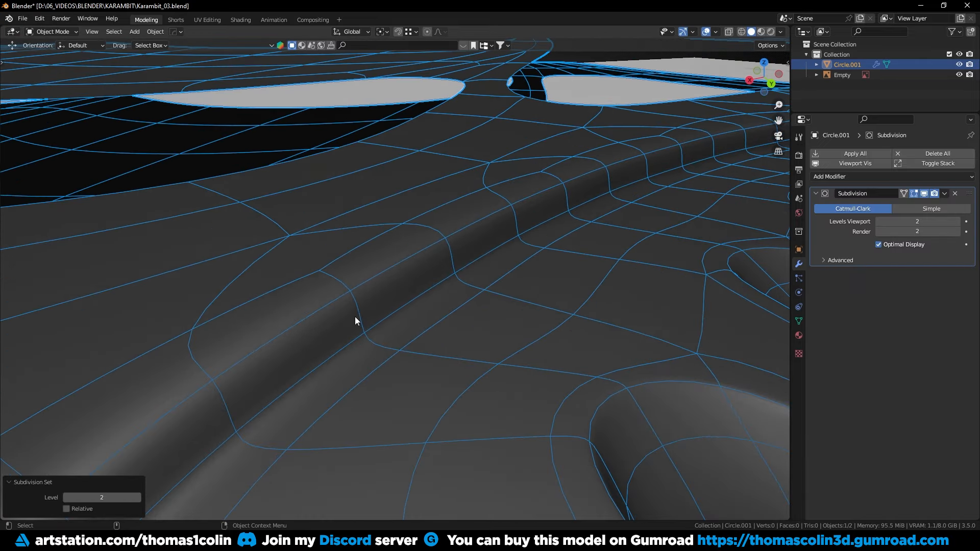
key(Tab)
alt+click(369, 295)
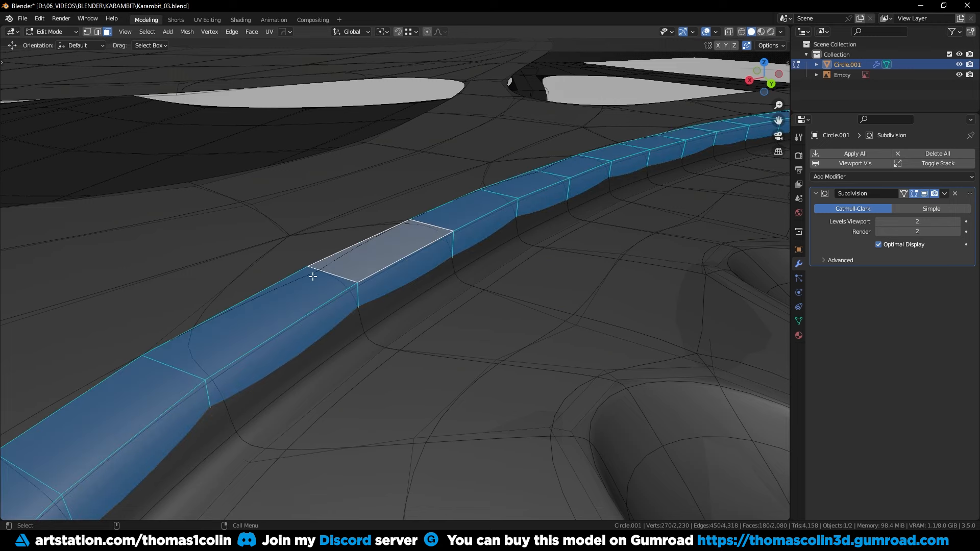
shift+middle_drag(220, 296, 273, 300)
scroll(398, 315, up, 3)
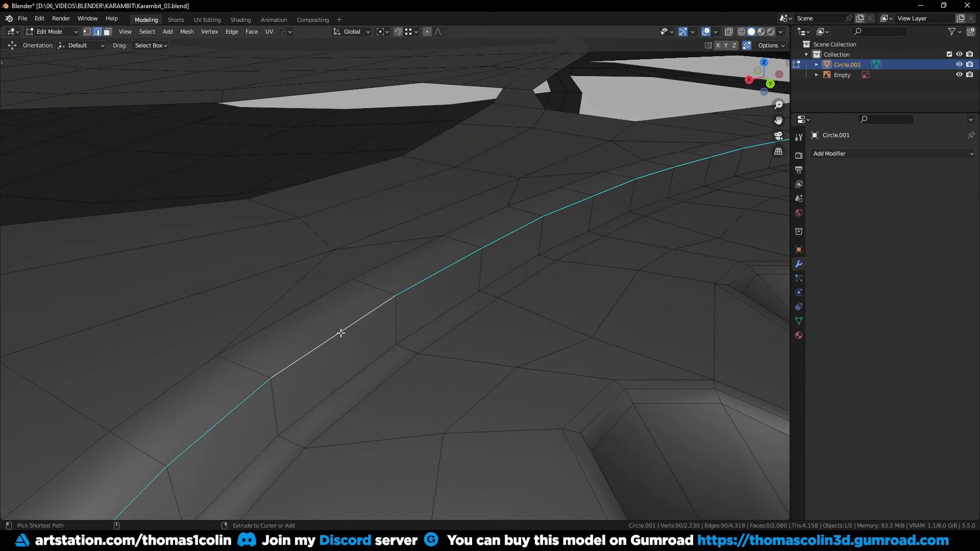
key(ctrl+b)
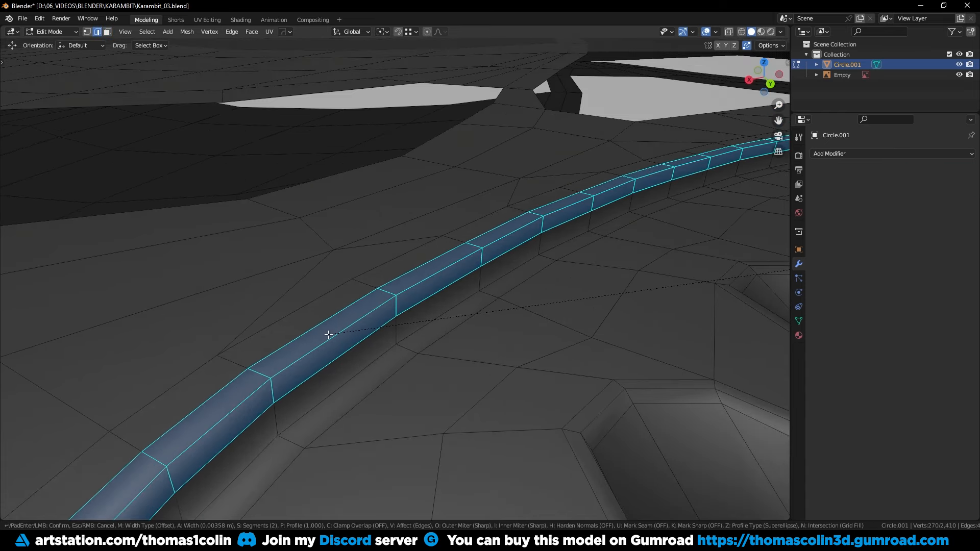
click(328, 334)
key(Tab)
key(ctrl+2)
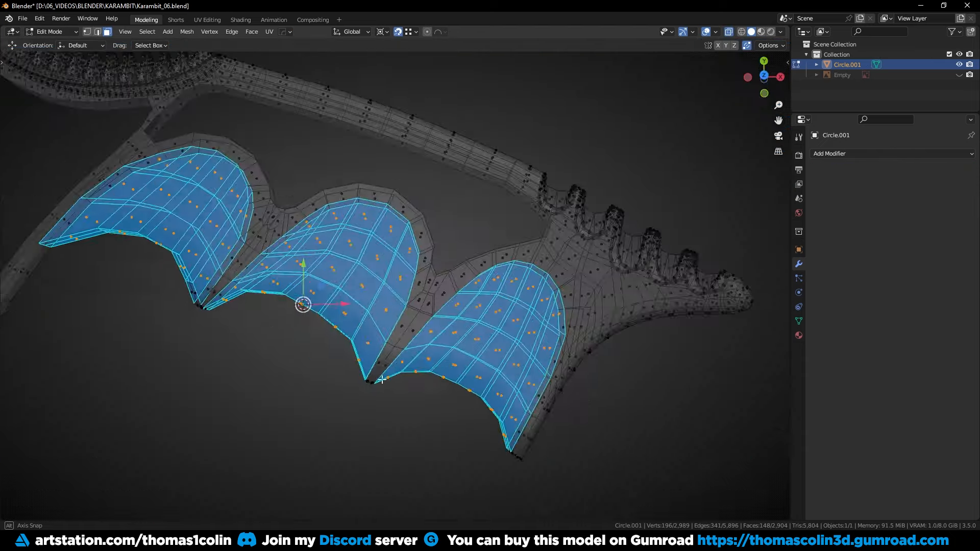
- Shrink the face selection on the three finger scallops once and flatten it along Z to roughly half, using proportional editing with Sphere falloff
middle_drag(384, 358, 384, 317)
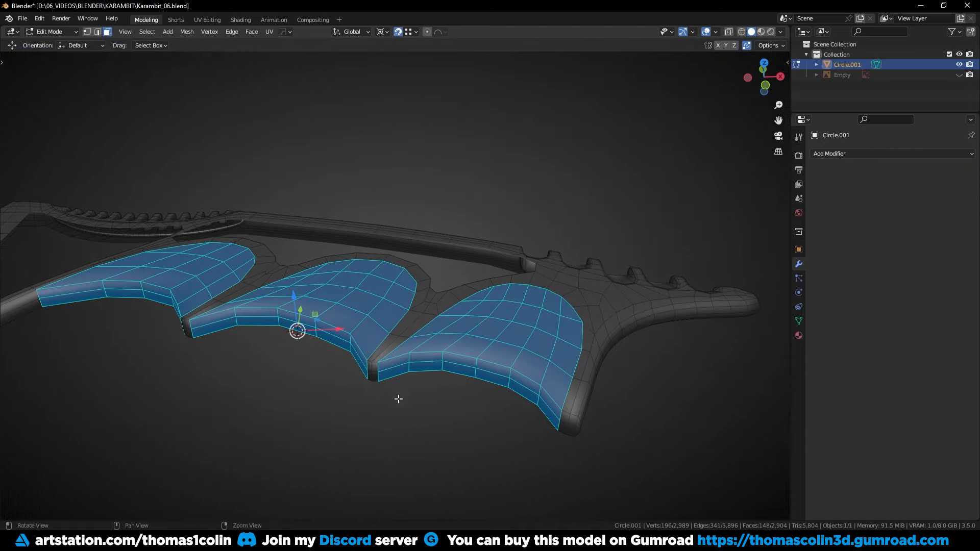
alt+right_drag(398, 399, 402, 352)
key(ctrl+KP_Subtract)
middle_drag(402, 353, 366, 46)
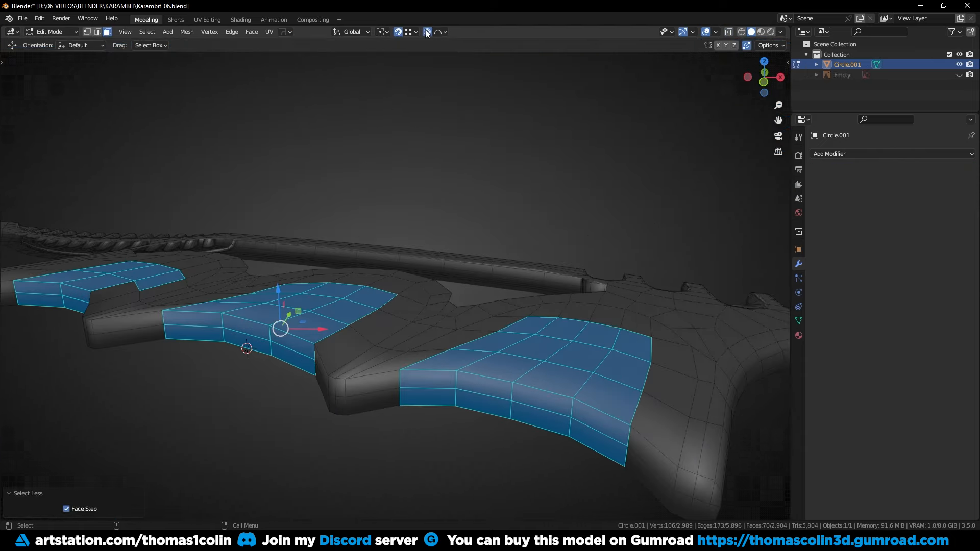
click(437, 32)
middle_drag(664, 185, 637, 168)
key(s)
key(z)
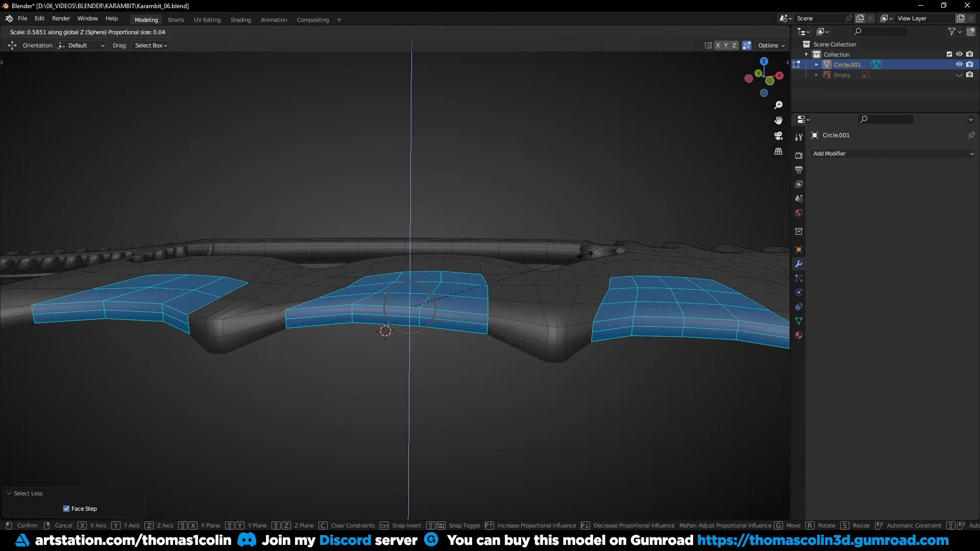
click(561, 266)
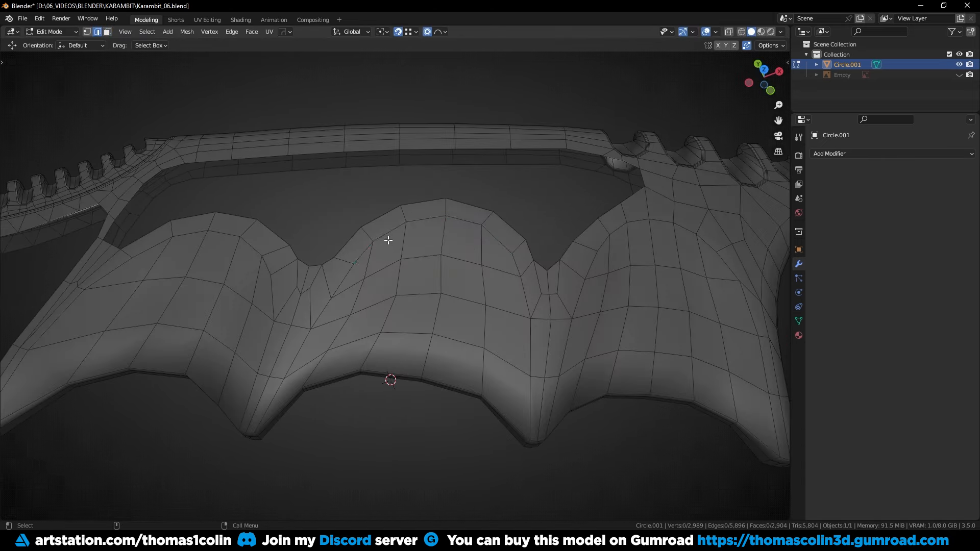
- Select the arched edge loops outlining the handle's finger grooves and bevel them with 2 segments, about 0.0055 m wide
alt+shift+click(531, 340)
middle_drag(530, 342, 525, 235)
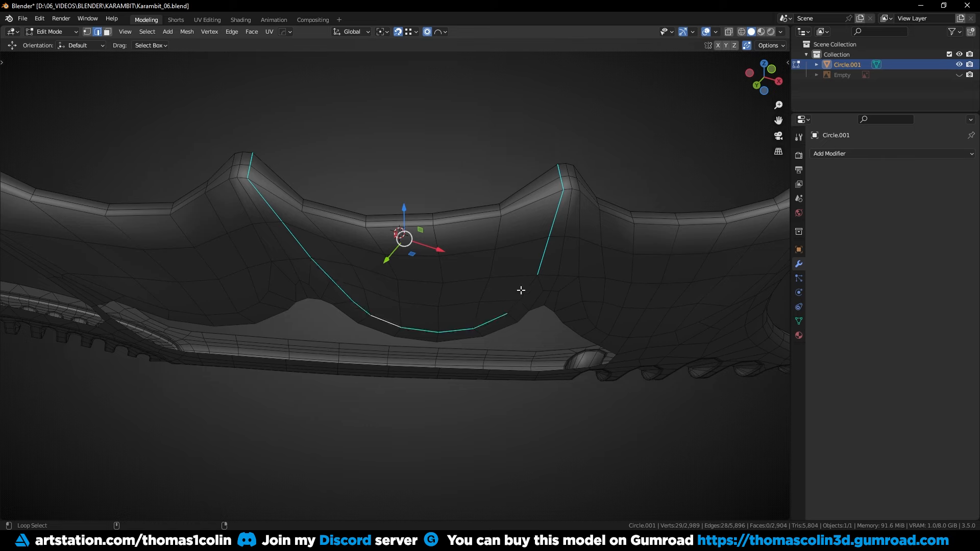
middle_drag(520, 290, 463, 231)
alt+shift+click(463, 231)
alt+drag(193, 179, 191, 256)
alt+shift+click(184, 349)
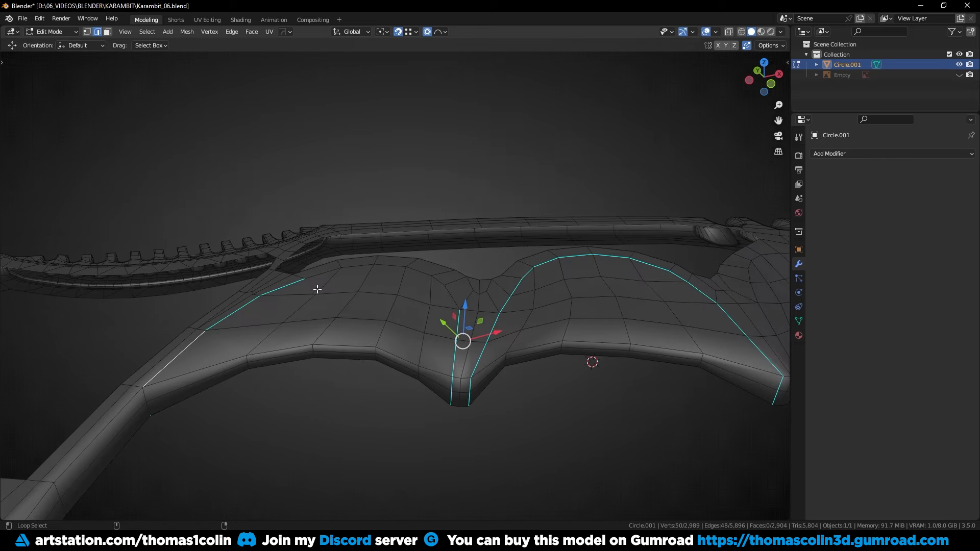
middle_drag(169, 368, 157, 380)
alt+shift+click(152, 388)
scroll(357, 337, down, 2)
shift+middle_drag(604, 323, 343, 283)
alt+shift+click(382, 310)
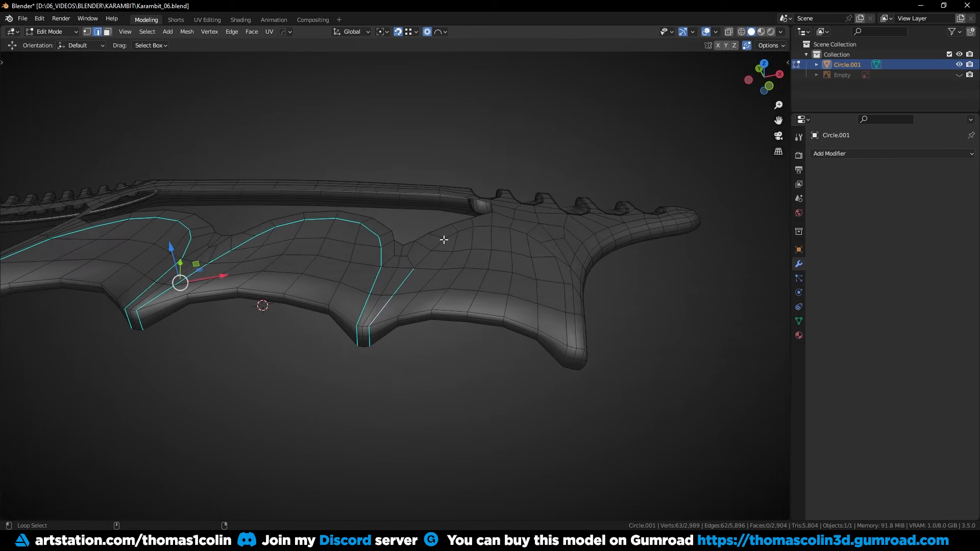
alt+shift+click(549, 251)
middle_drag(549, 251, 442, 253)
alt+shift+click(469, 294)
alt+shift+click(286, 260)
key(ctrl+b)
click(438, 266)
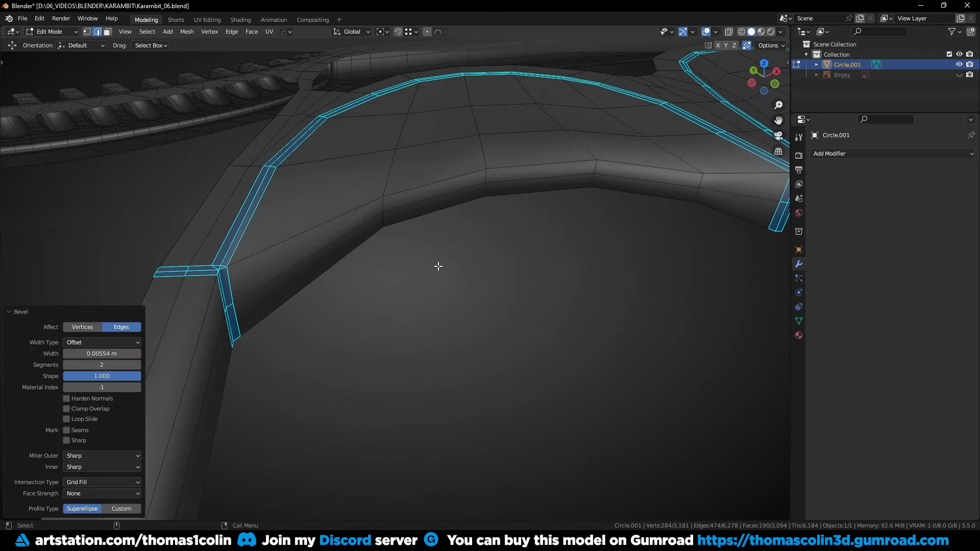
- Dissolve the surplus bevel edges crossing the narrow strut at the corner of the first finger groove
alt+click(448, 288)
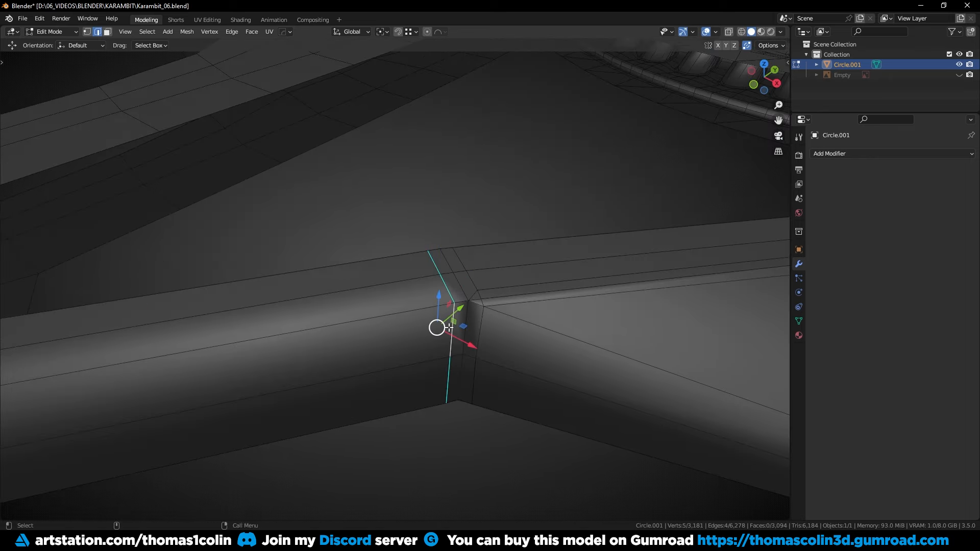
middle_drag(449, 327, 396, 376)
key(ctrl+x)
middle_drag(416, 326, 317, 397)
alt+click(317, 396)
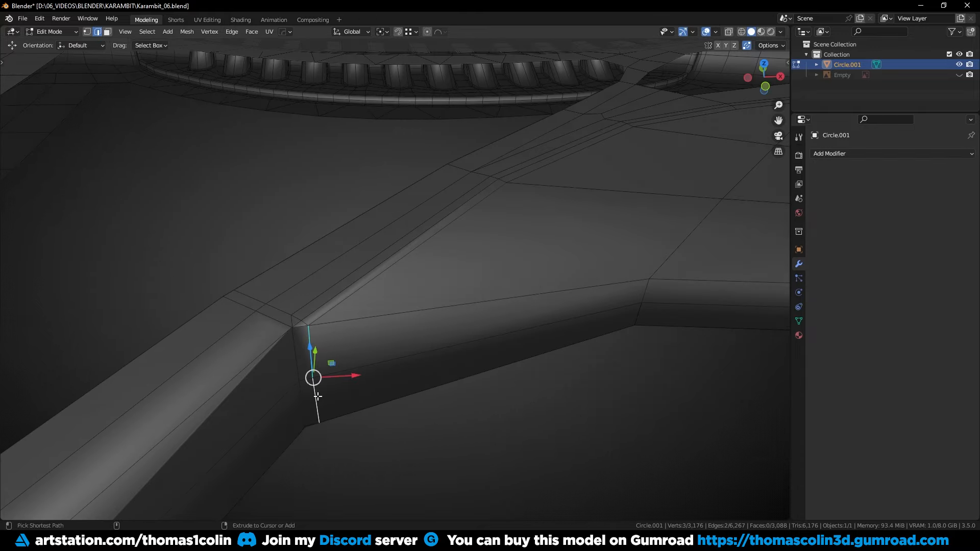
key(ctrl+x)
click(292, 312)
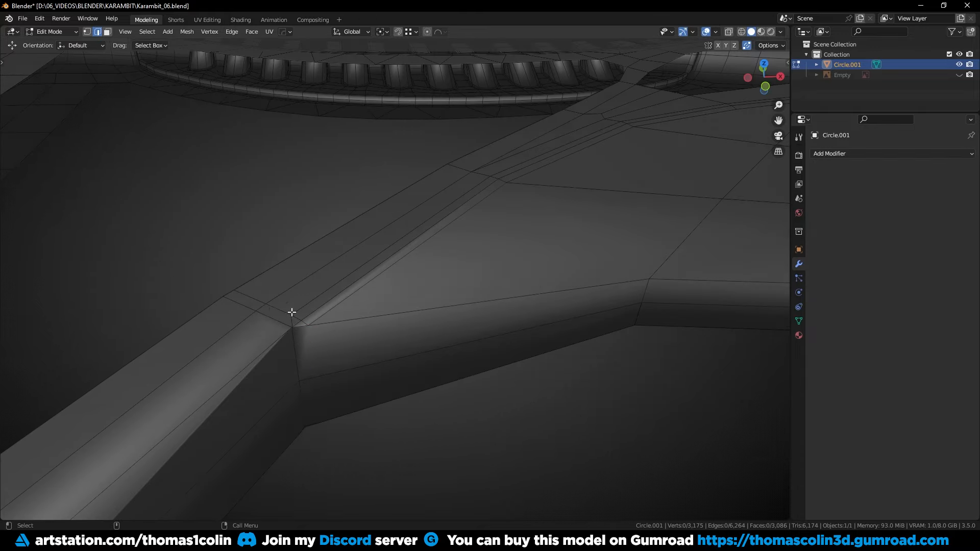
alt+click(272, 321)
key(ctrl+x)
- Snap and merge the three stray vertices beside the groove corner onto the corner vertex, using vertex snapping
middle_drag(304, 339, 384, 349)
key(1)
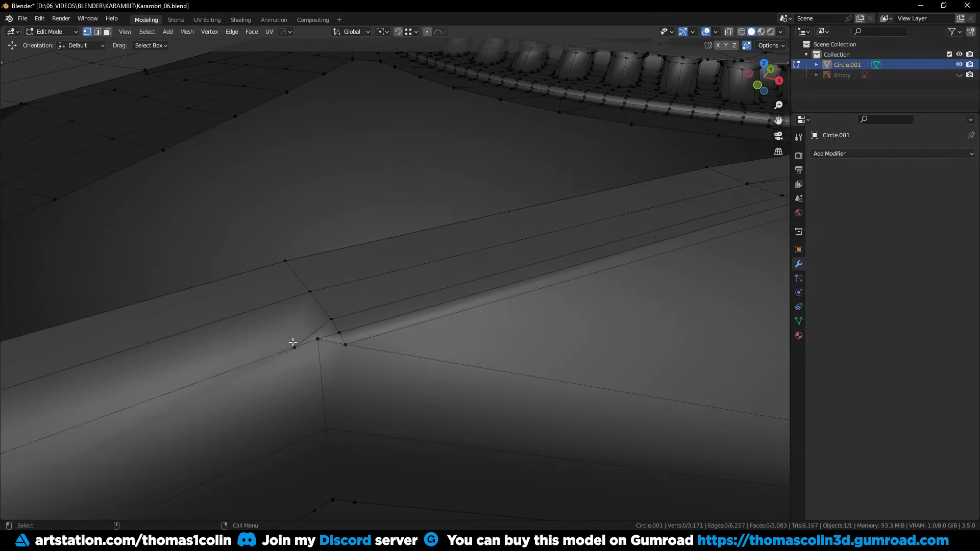
click(293, 343)
key(g)
key(shift+Tab)
click(315, 331)
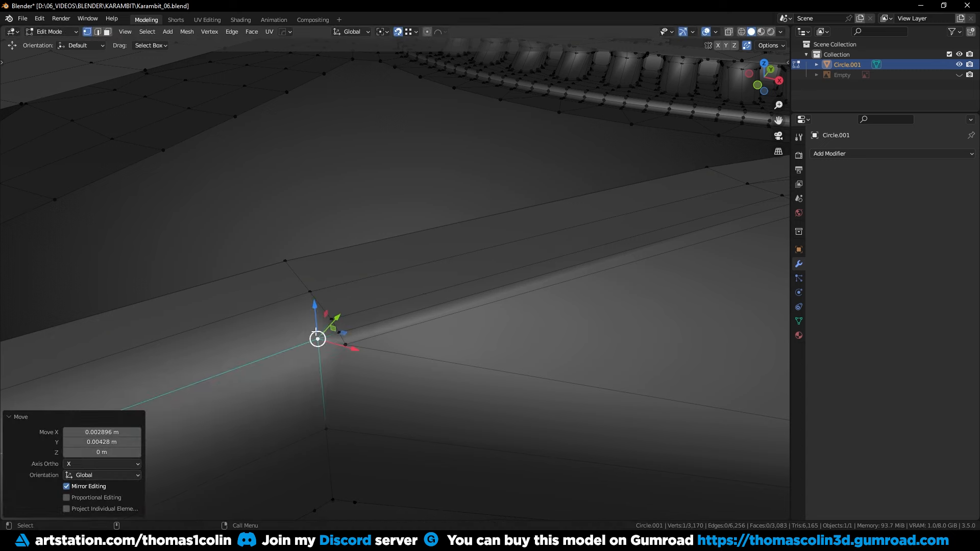
click(338, 334)
key(g)
click(318, 339)
click(345, 344)
key(g)
click(317, 339)
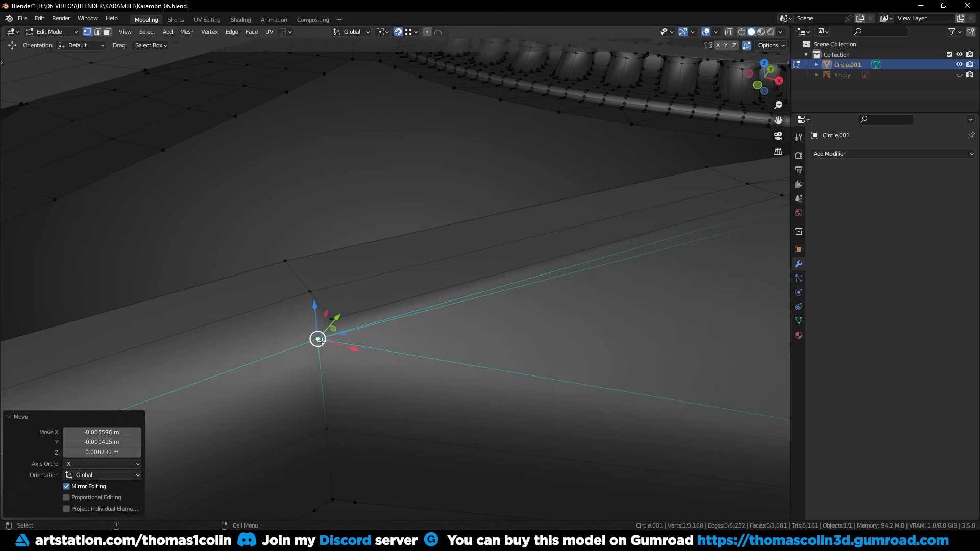
- Add a centred loop cut along the strut's lower section and connect its end to the groove corner vertex
ctrl+middle_drag(400, 300, 335, 451)
key(2)
key(KP_7)
shift+middle_drag(336, 451, 424, 277)
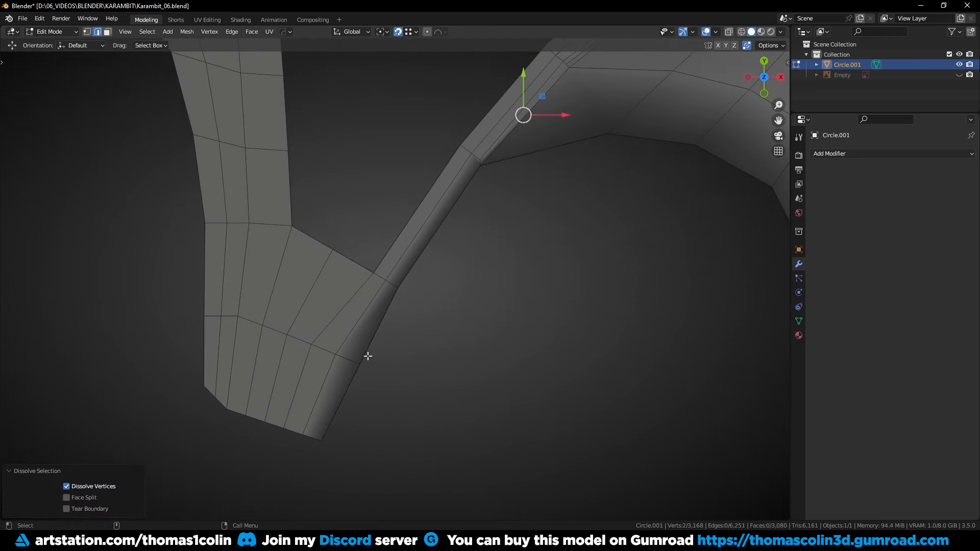
key(ctrl+r)
click(393, 283)
right_click(393, 284)
key(1)
shift+click(479, 160)
key(j)
click(551, 295)
- Add another centred loop cut along the strut and connect its end vertex to the cross row above
middle_drag(552, 294, 484, 280)
ctrl+middle_drag(483, 336, 524, 297)
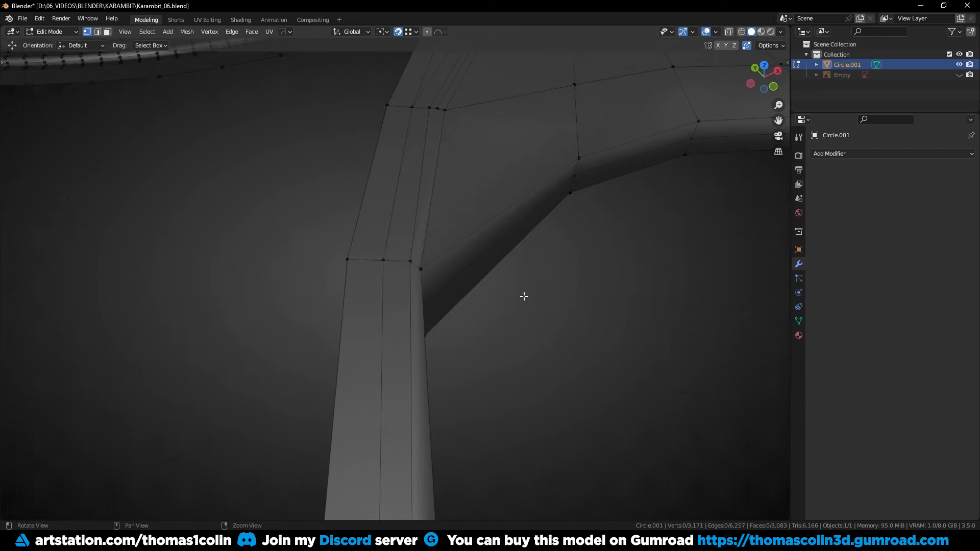
key(ctrl+r)
click(415, 265)
right_click(415, 265)
key(1)
click(416, 264)
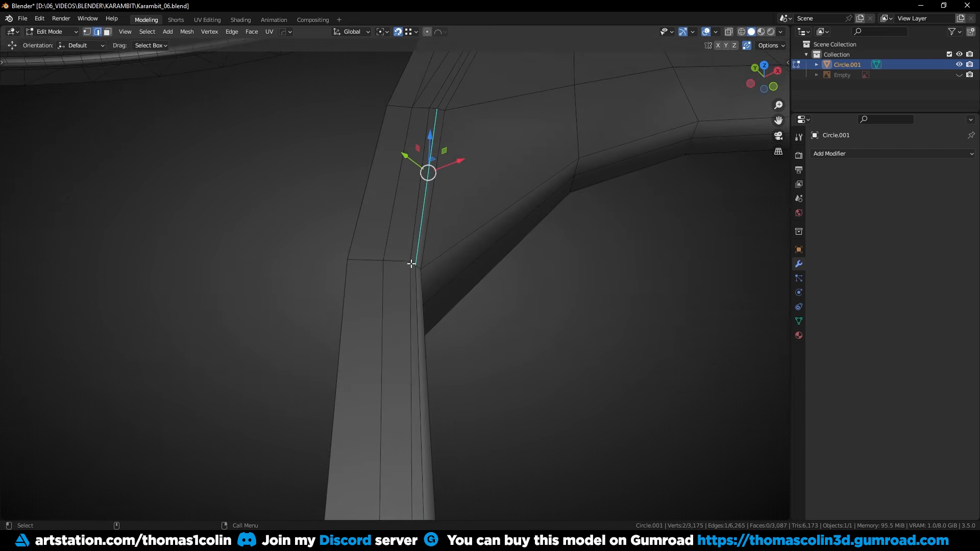
- Evenly space the vertices of the strut's two cross rows beside the groove corner with LoopTools Space
ctrl+click(368, 258)
right_click(474, 176)
mouse_move(474, 146)
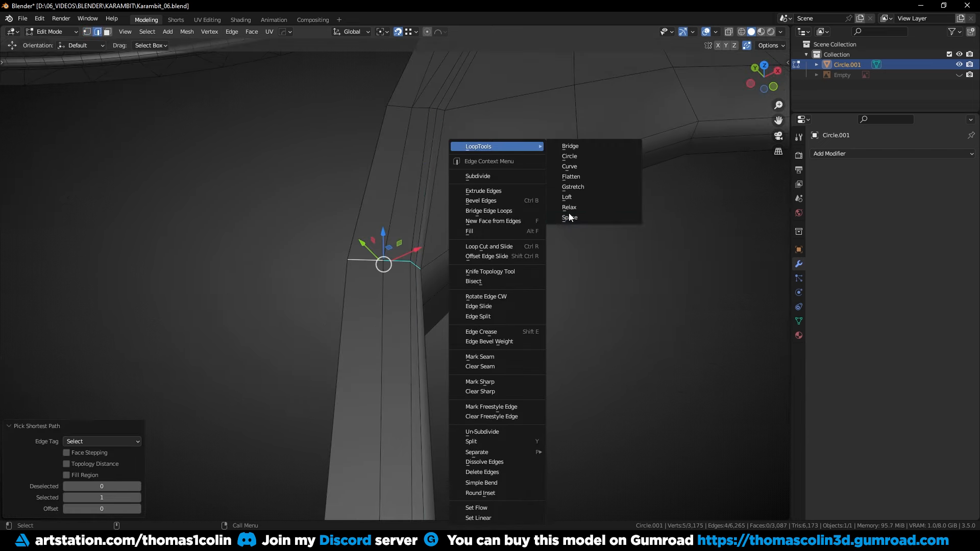
click(571, 215)
click(400, 106)
ctrl+click(439, 109)
right_click(566, 137)
mouse_move(567, 137)
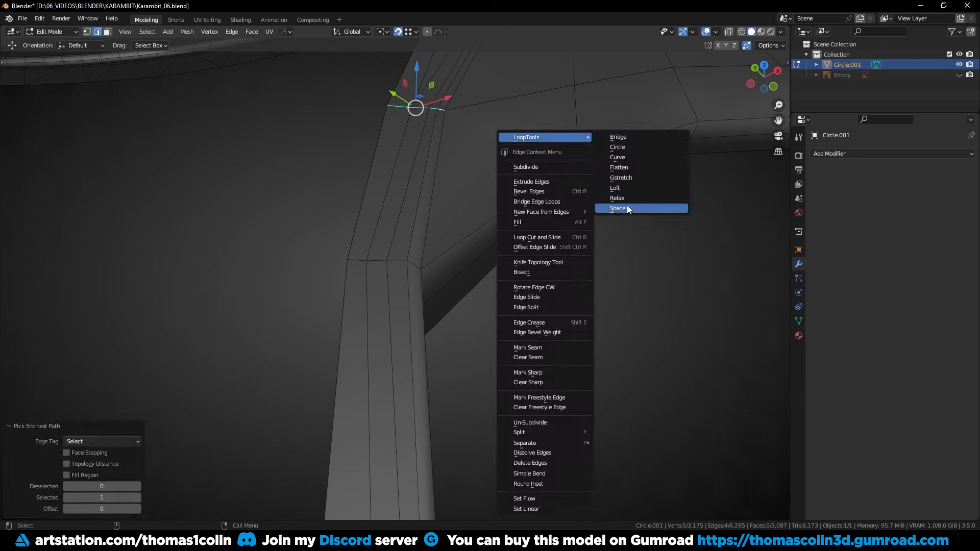
click(627, 208)
- Evenly space the cross-row vertices at the strut's base and in the row below it with LoopTools Space
scroll(503, 190, down, 2)
click(525, 334)
middle_drag(536, 339, 402, 276)
scroll(518, 344, down, 3)
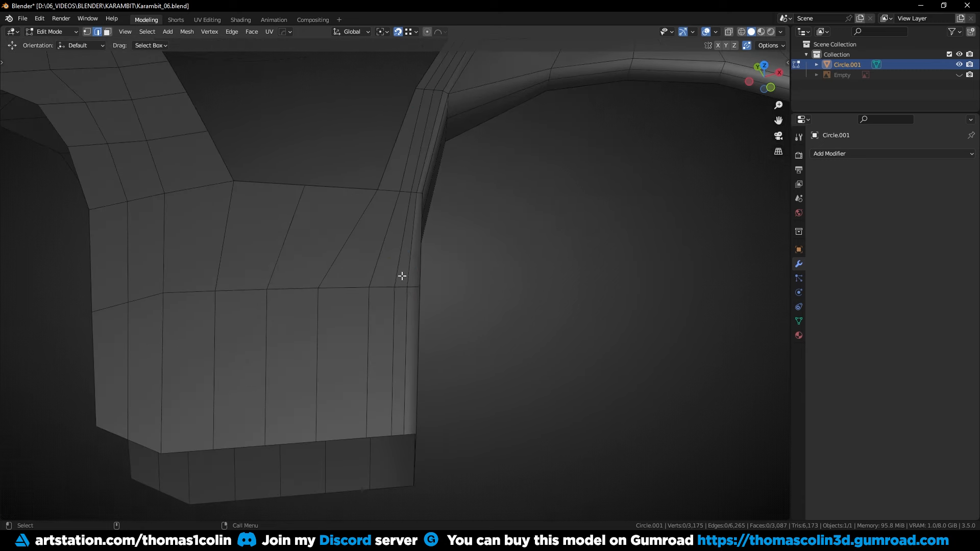
shift+click(390, 191)
ctrl+click(417, 184)
key(ctrl+z)
ctrl+click(418, 192)
right_click(505, 186)
click(554, 218)
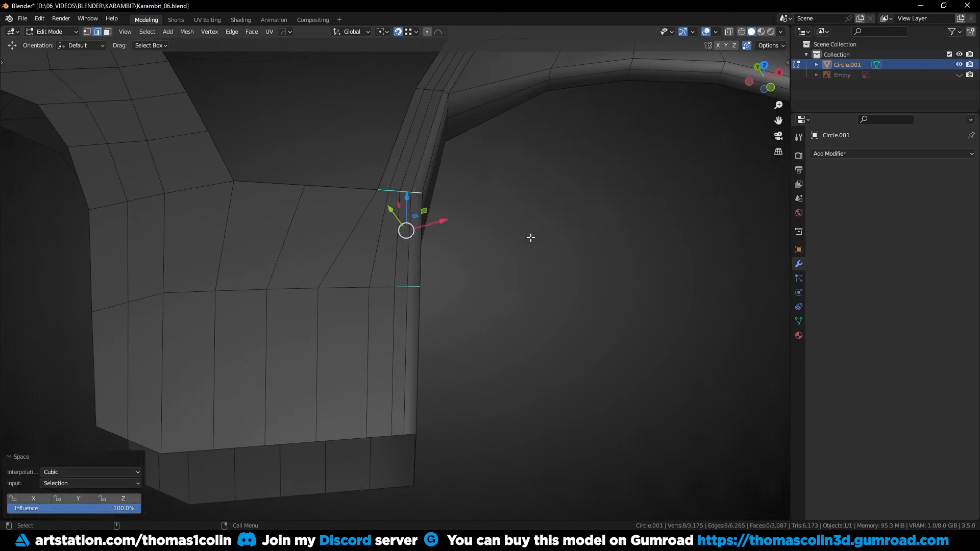
click(524, 278)
- Snap and merge the two neighbouring vertices onto the one between them in the row below the strut's base
middle_drag(511, 289, 437, 285)
key(1)
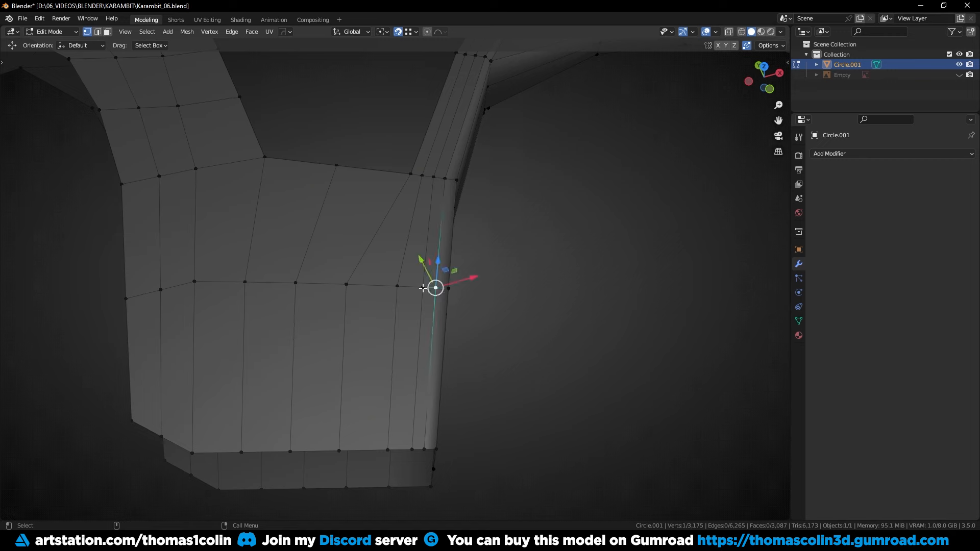
click(422, 287)
key(g)
click(397, 286)
click(346, 285)
key(g)
click(397, 287)
- Dissolve the surplus edge loop running from the handle's end into the narrow strut
key(2)
click(410, 233)
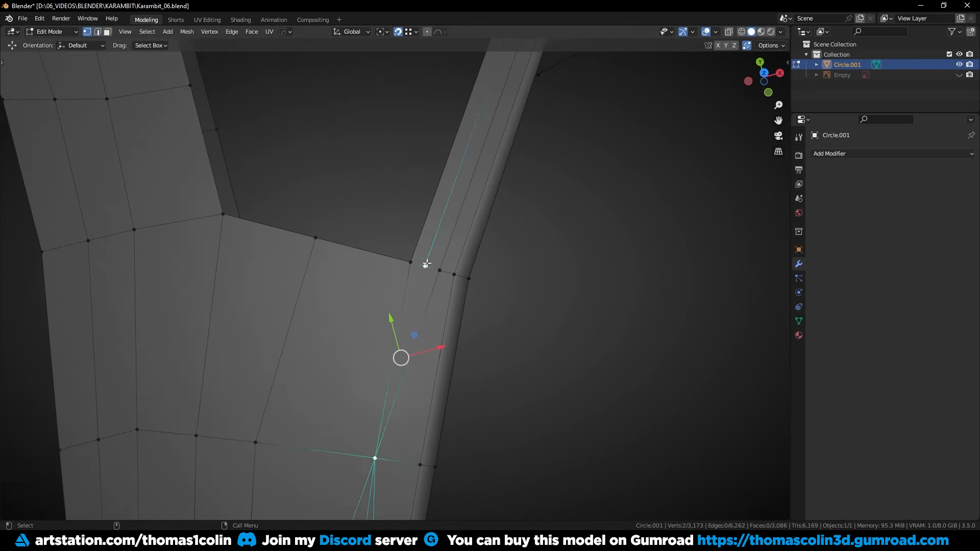
key(2)
alt+click(426, 264)
- Apply Set Flow to the lower rim loop of the finger grooves and to the edge rows across the first groove
alt+click(321, 234)
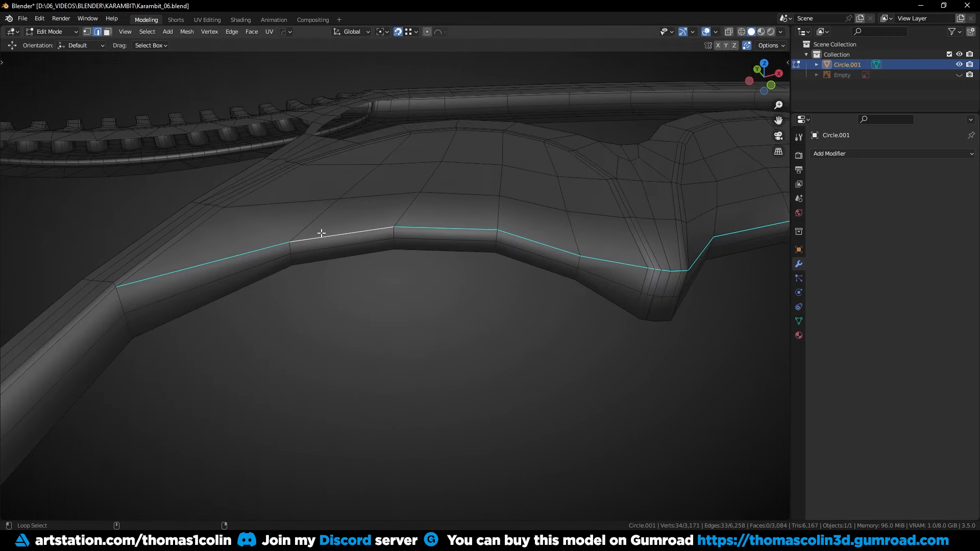
right_click(568, 342)
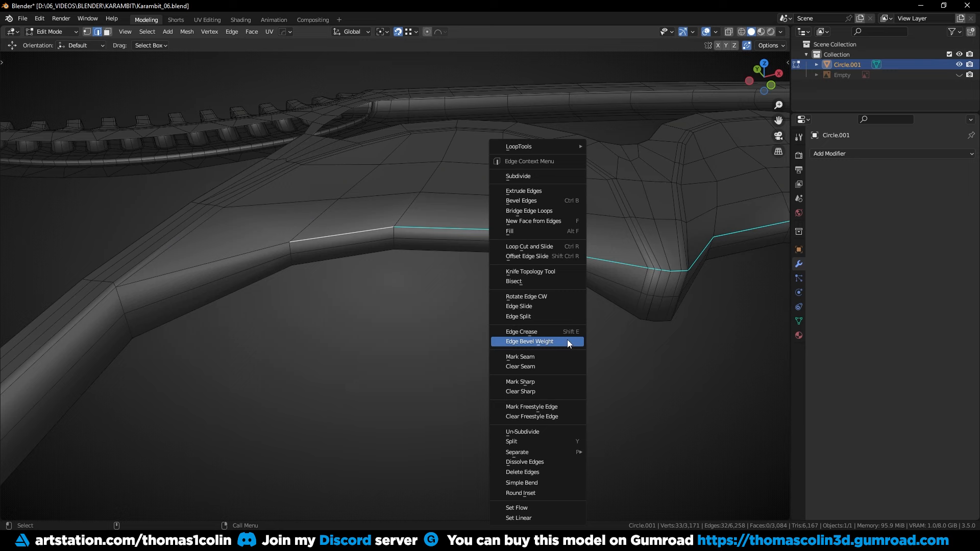
click(537, 508)
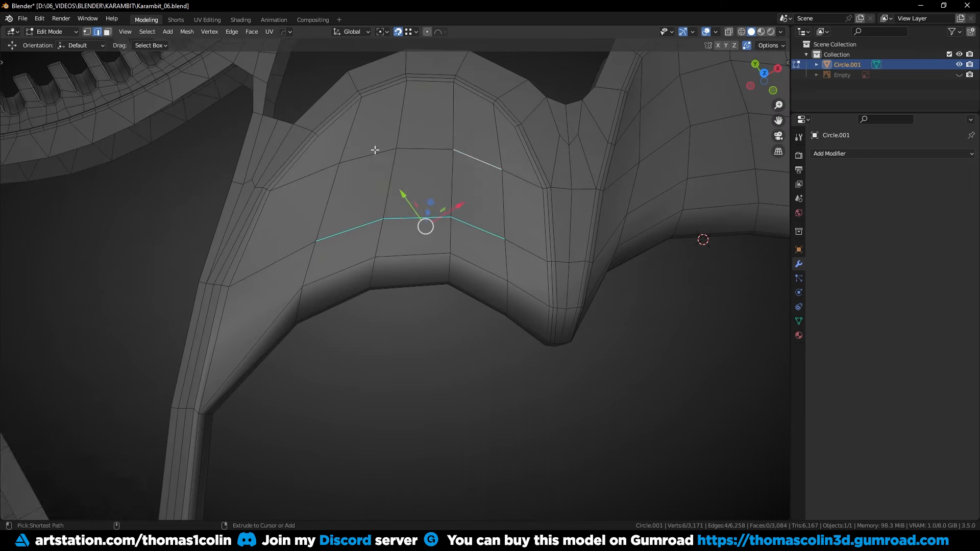
alt+shift+click(374, 149)
right_click(654, 443)
click(647, 506)
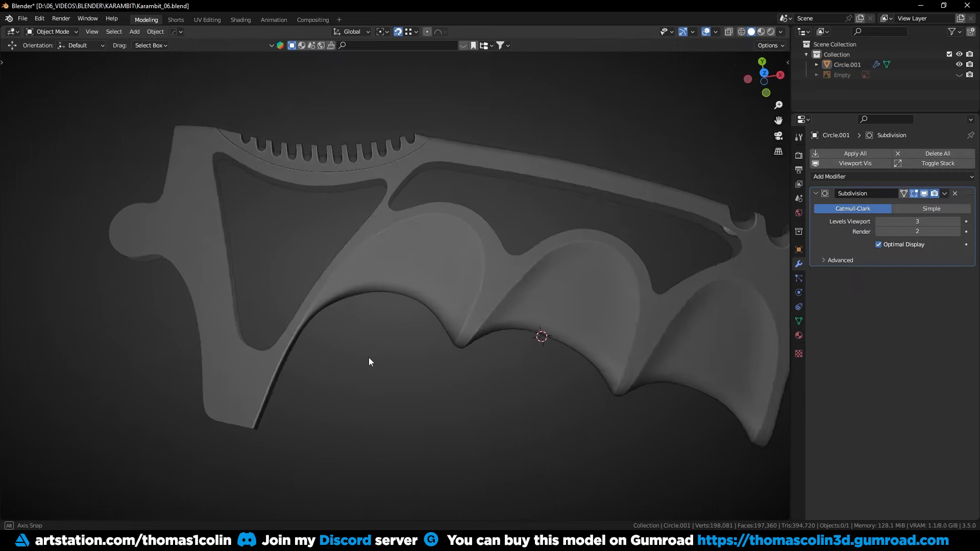
- Bridge the upper and lower border edge loops around the handle's tail end
middle_drag(368, 357, 448, 349)
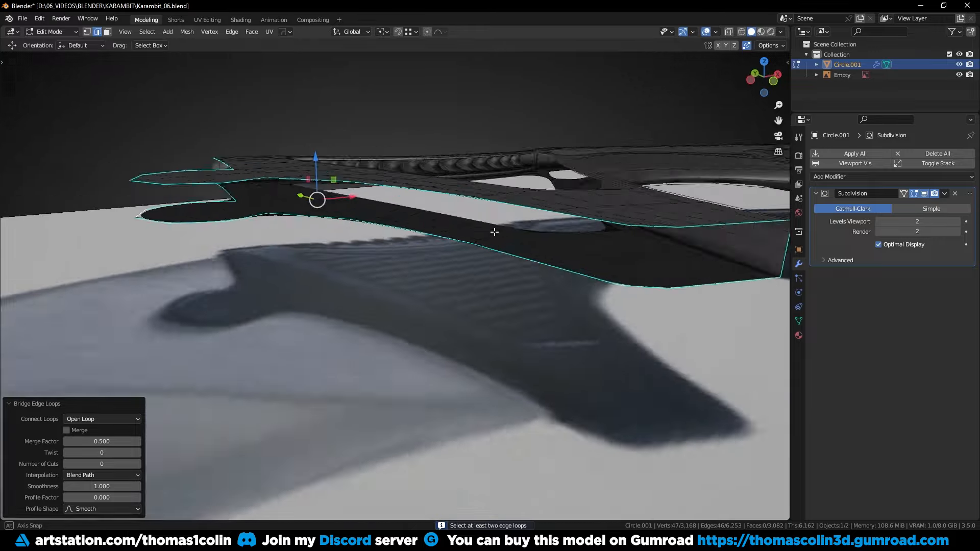
middle_drag(494, 232, 451, 247)
alt+shift+click(450, 248)
right_click(608, 250)
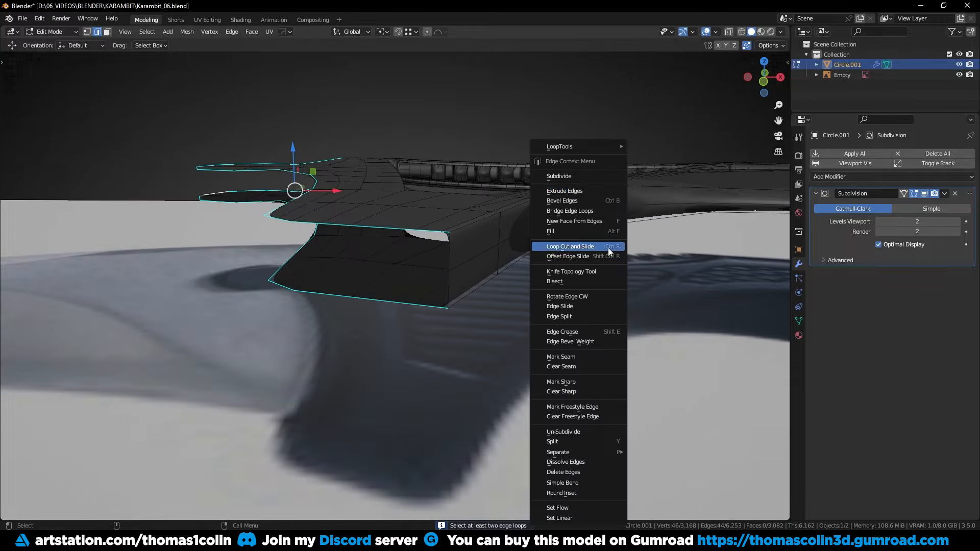
click(571, 214)
- Add one centred loop cut along the newly bridged side wall
middle_drag(403, 253, 577, 263)
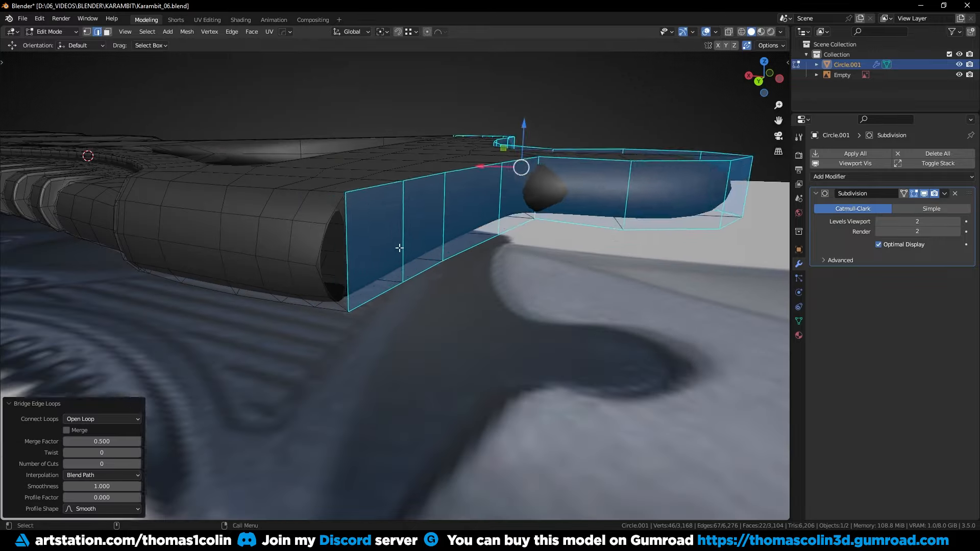
click(401, 245)
key(ctrl+r)
click(404, 233)
- Fill the open hole at the corner of the handle's tail end with faces
middle_drag(400, 247, 269, 212)
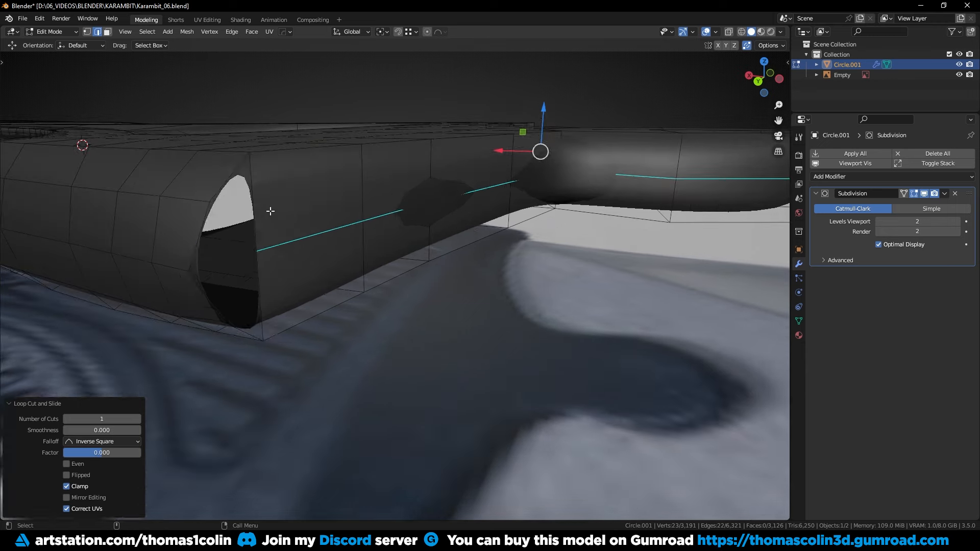
alt+click(265, 214)
key(q)
click(433, 312)
click(432, 313)
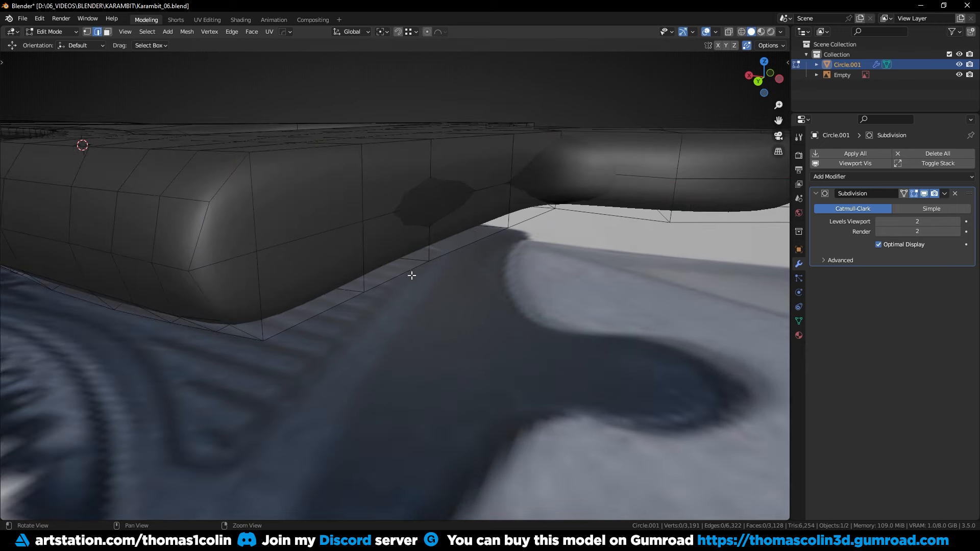
- Select the whole mesh and merge its duplicate vertices
alt+drag(411, 275, 376, 290)
middle_drag(376, 291, 339, 301)
key(a)
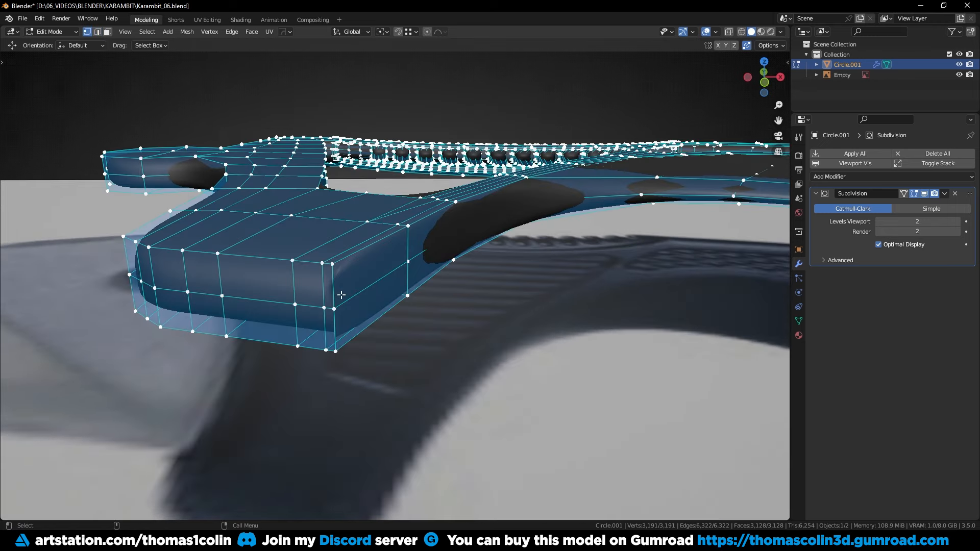
key(m)
click(342, 296)
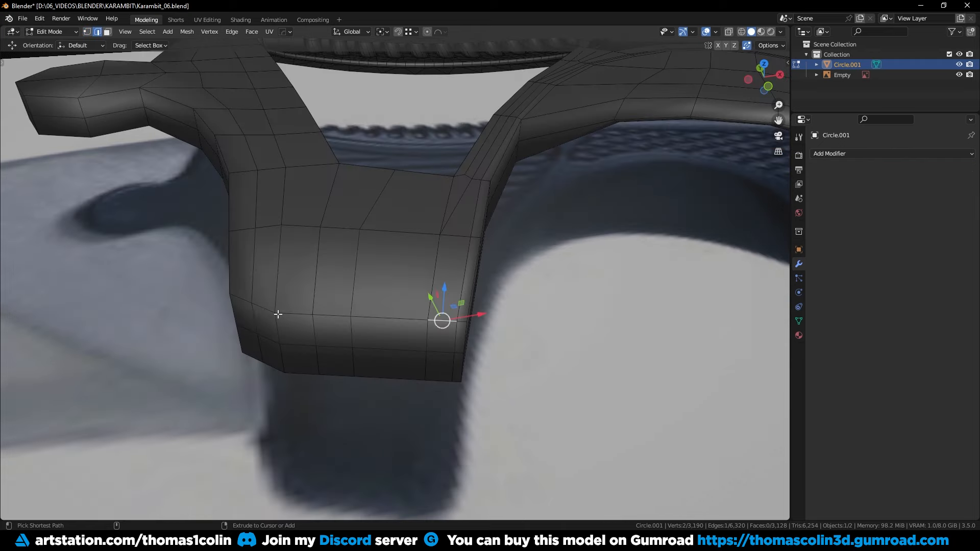
- Evenly space the vertices of the three lowest edge rows and the row above them on the handle's end with LoopTools Space
ctrl+click(257, 305)
shift+click(443, 379)
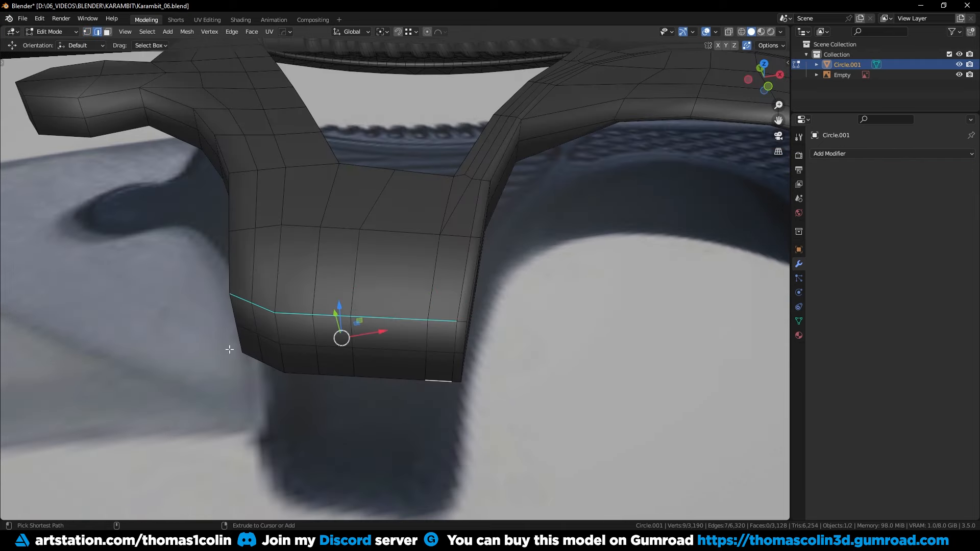
ctrl+click(256, 357)
shift+click(440, 352)
ctrl+click(249, 329)
right_click(565, 286)
mouse_move(575, 149)
click(615, 217)
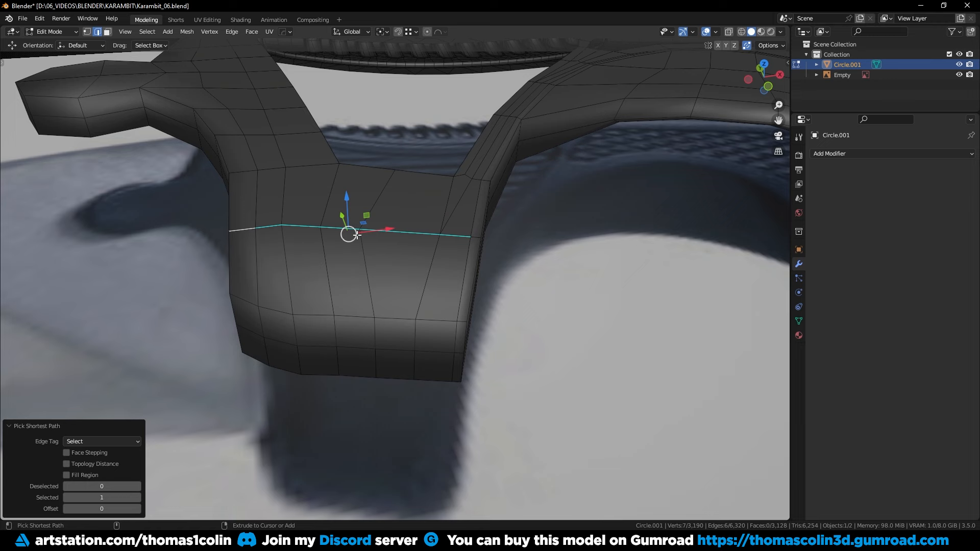
right_click(423, 146)
mouse_move(460, 145)
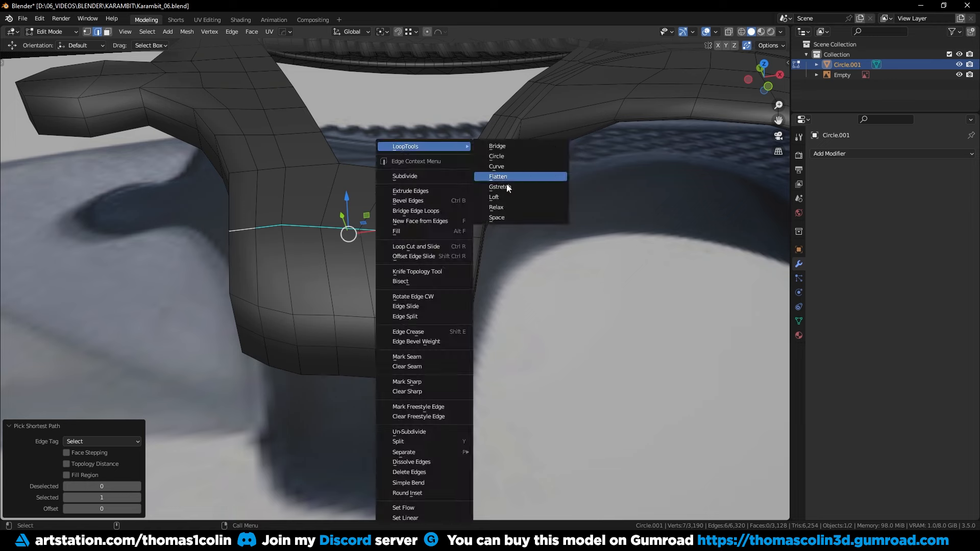
click(536, 212)
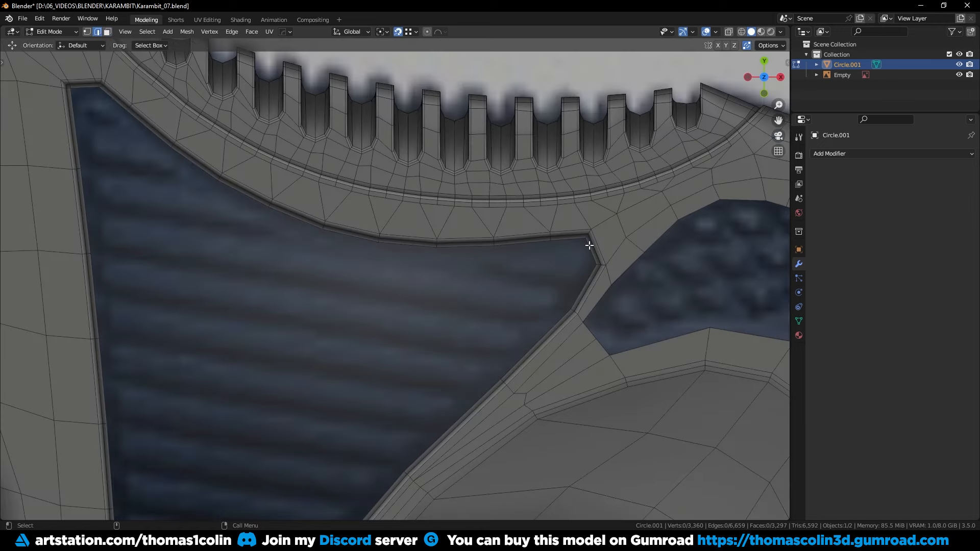
- Fill the inner border loop of the handle's large triangular opening with a single face
alt+click(589, 246)
key(f)
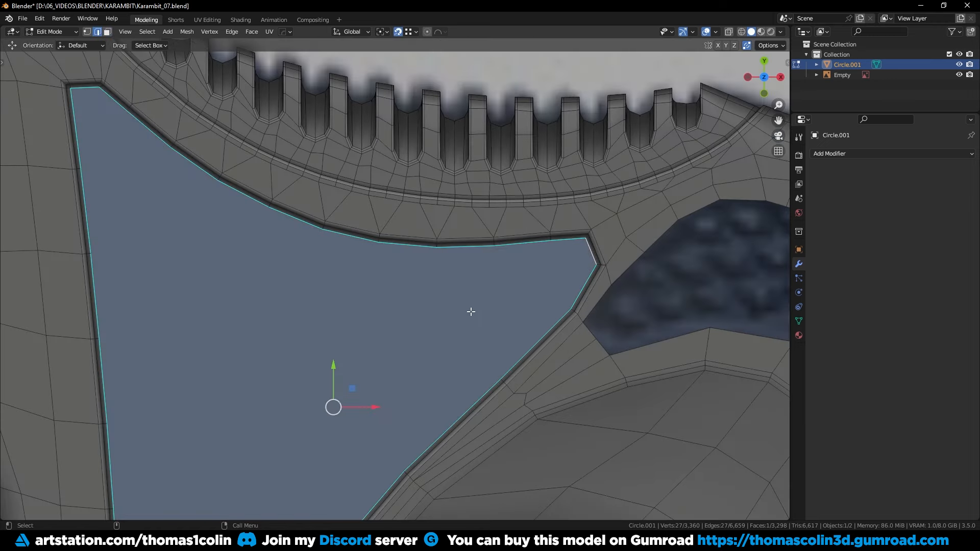
- Bevel the two cross-border edge loops at the neighbouring corners of the triangular recess's blunt end
key(alt+a)
middle_drag(471, 311, 492, 153)
scroll(374, 210, up, 4)
alt+click(313, 234)
alt+shift+click(489, 287)
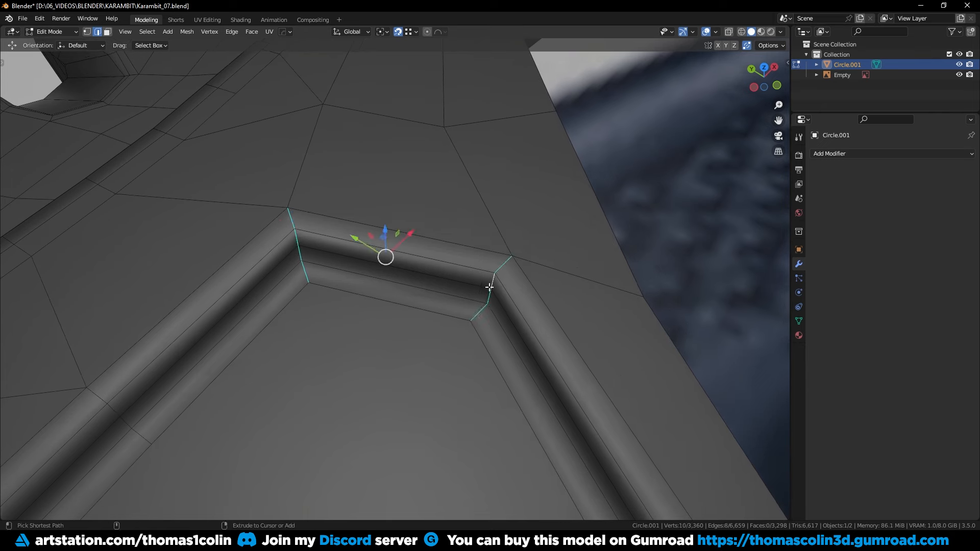
key(ctrl+b)
click(599, 291)
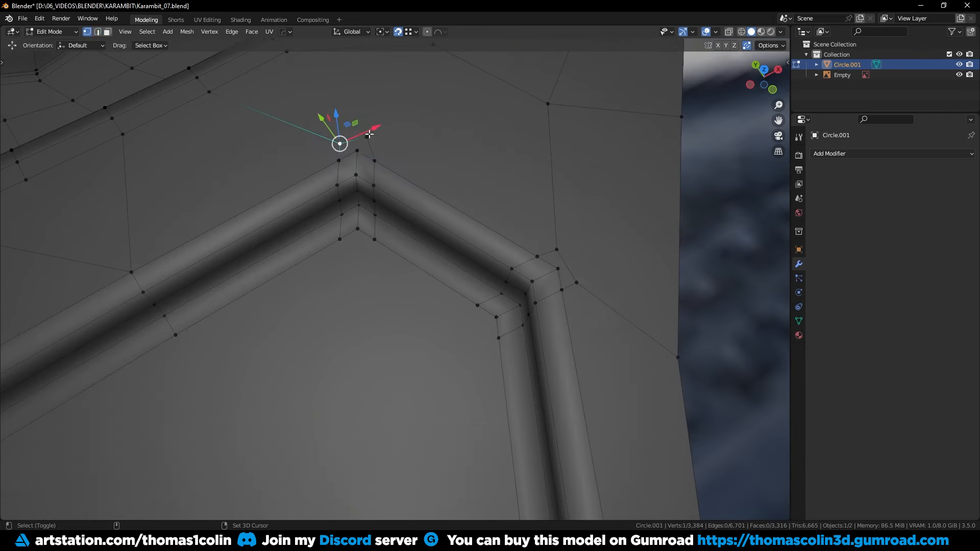
- Merge the stray outer vertices left by the bevel at both recess corners into the adjoining border vertices
key(m)
click(343, 165)
click(556, 249)
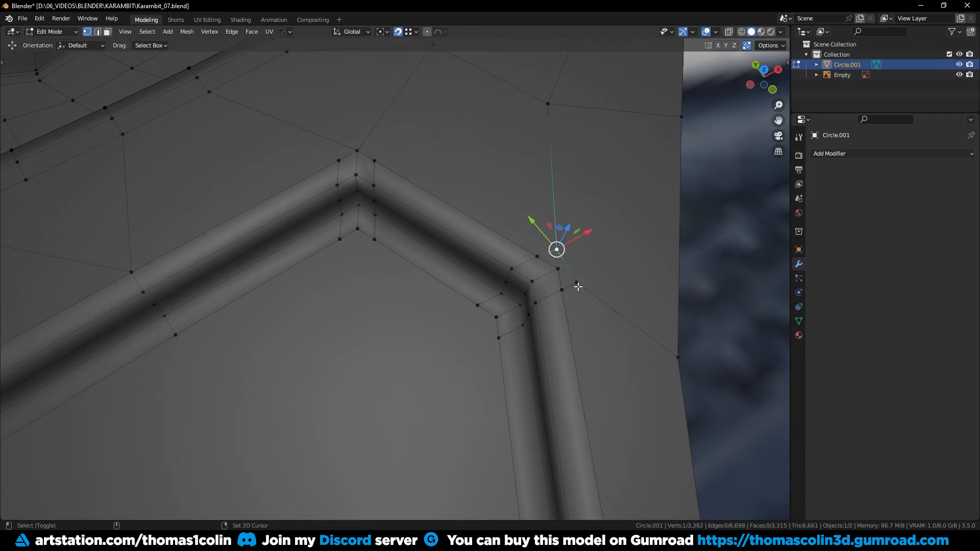
shift+middle_drag(558, 269, 562, 402)
- Connect the outer vertices of the bevelled corner nearest the notches to the surrounding mesh vertices and dissolve the redundant edges
click(343, 281)
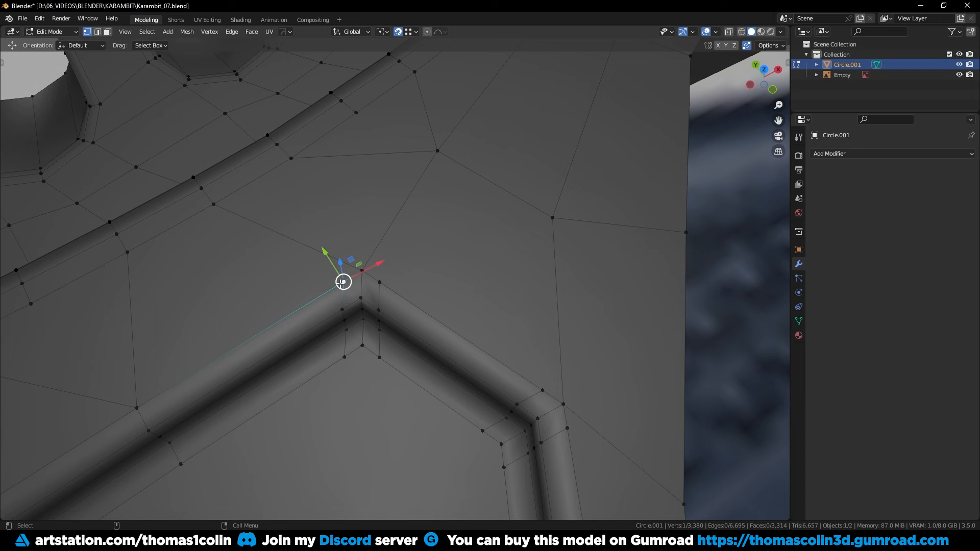
shift+click(241, 228)
click(361, 270)
shift+click(292, 159)
key(j)
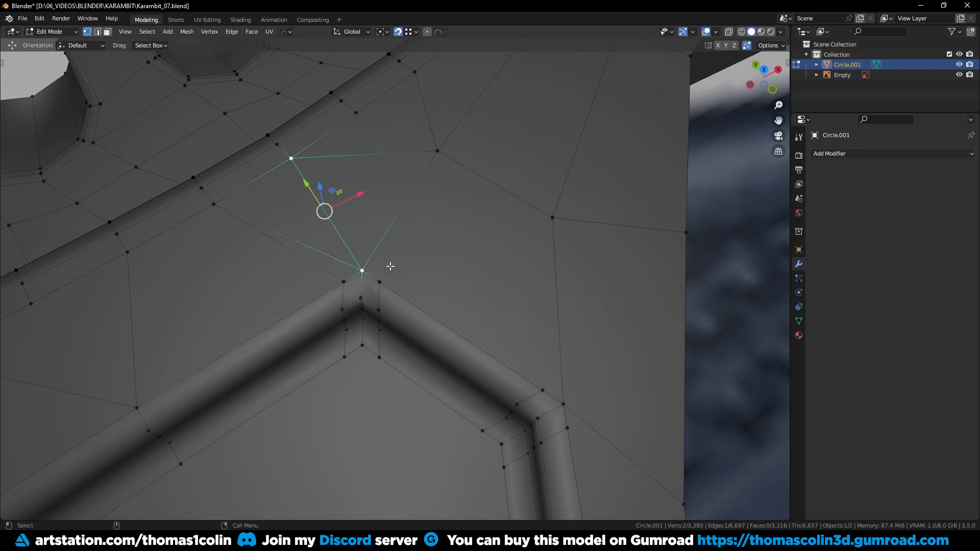
click(380, 280)
shift+click(439, 153)
key(j)
key(2)
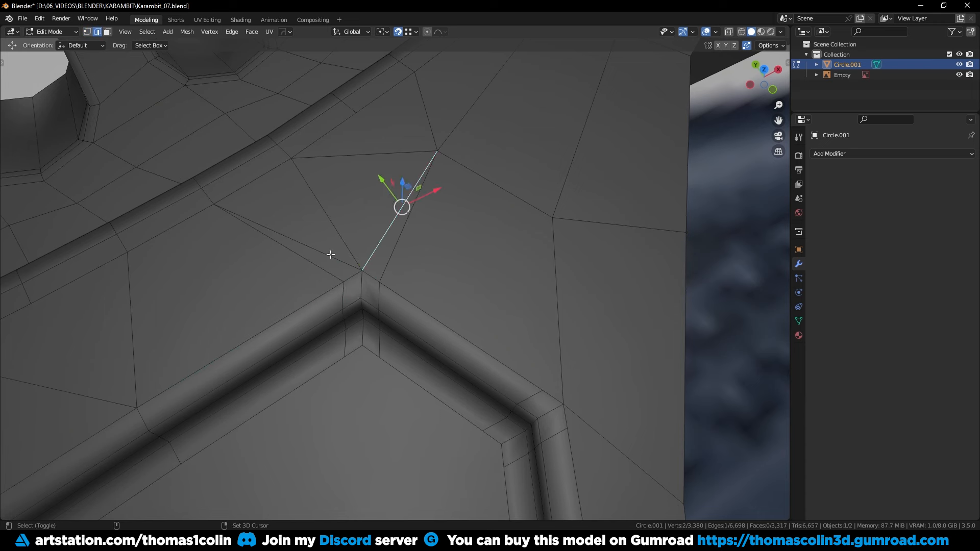
click(336, 259)
key(ctrl+x)
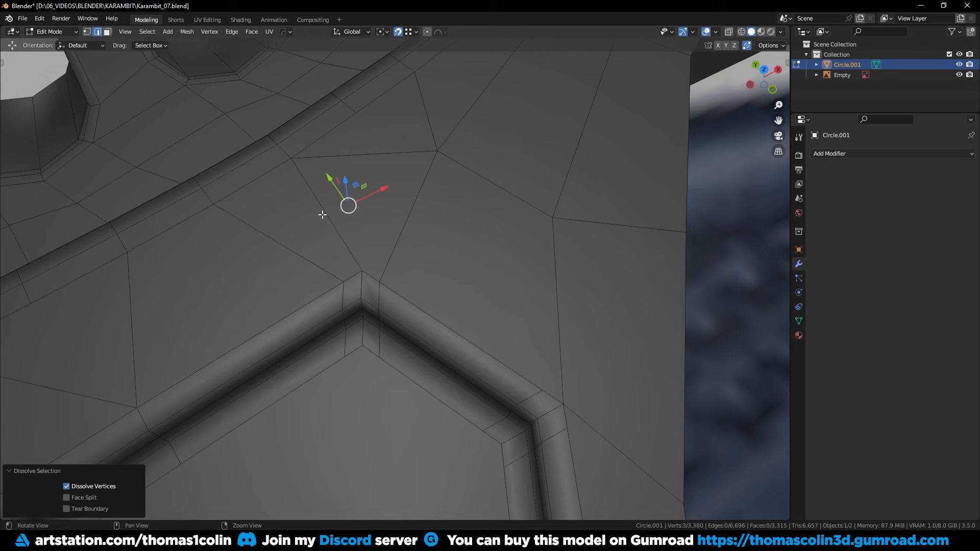
- Snap and merge the inner vertices of both bevelled recess corners, and dissolve the leftover edge at the second corner
middle_drag(322, 214, 343, 287)
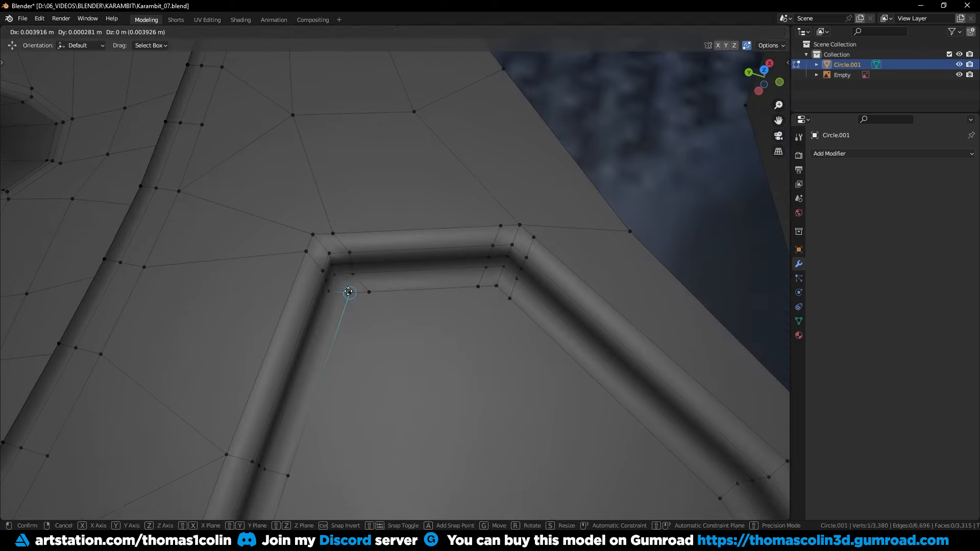
scroll(339, 280, up, 3)
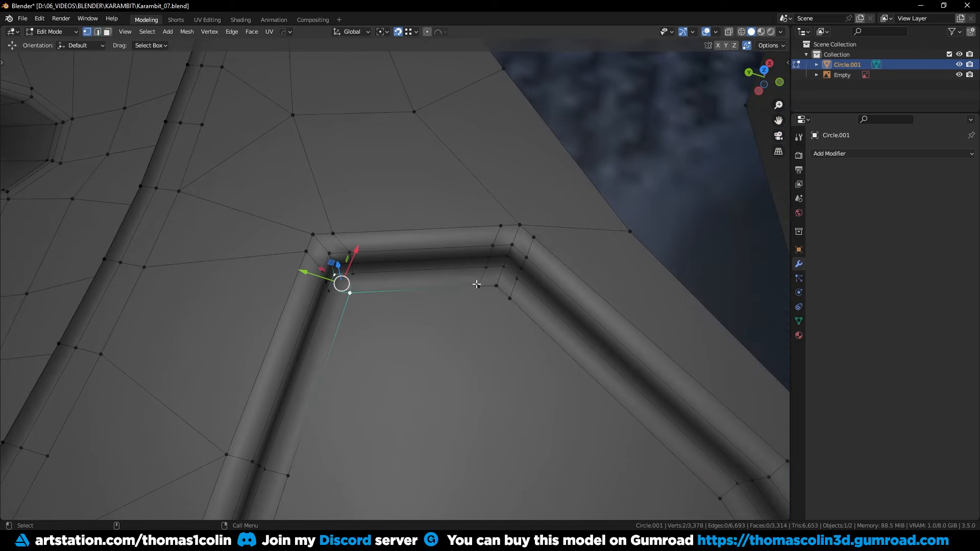
drag(339, 280, 496, 284)
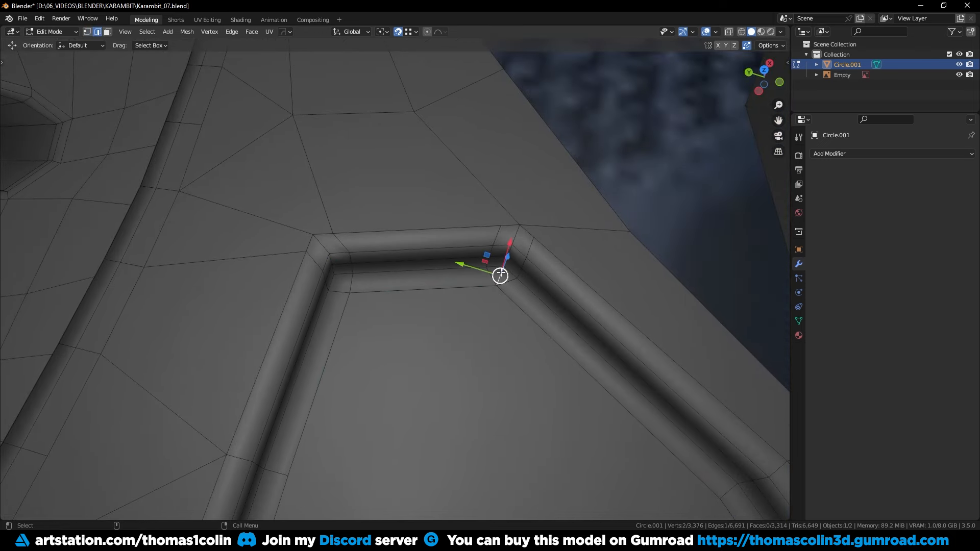
key(ctrl+x)
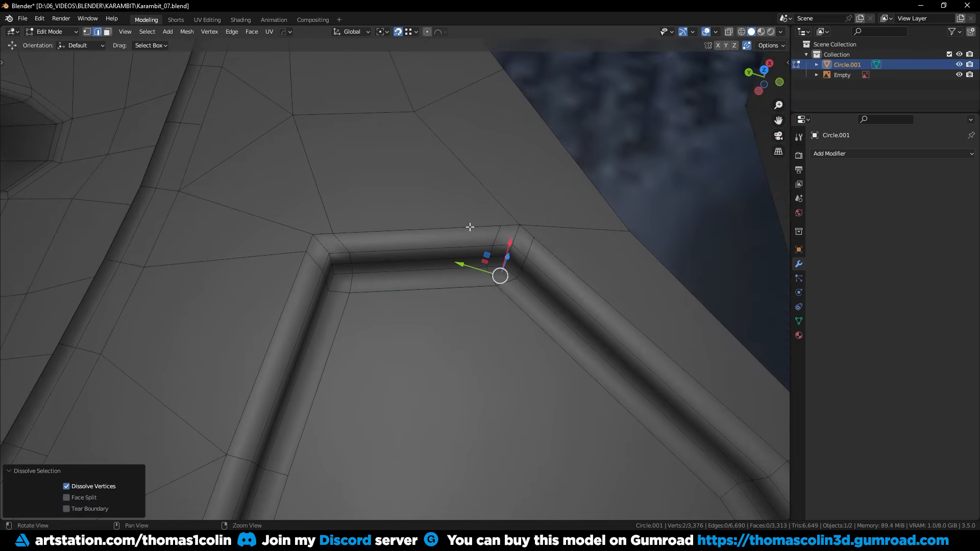
- Connect the three outer vertices of the second bevelled corner to the nearest vertices on the surrounding surface and open edge
middle_drag(468, 225, 357, 326)
key(1)
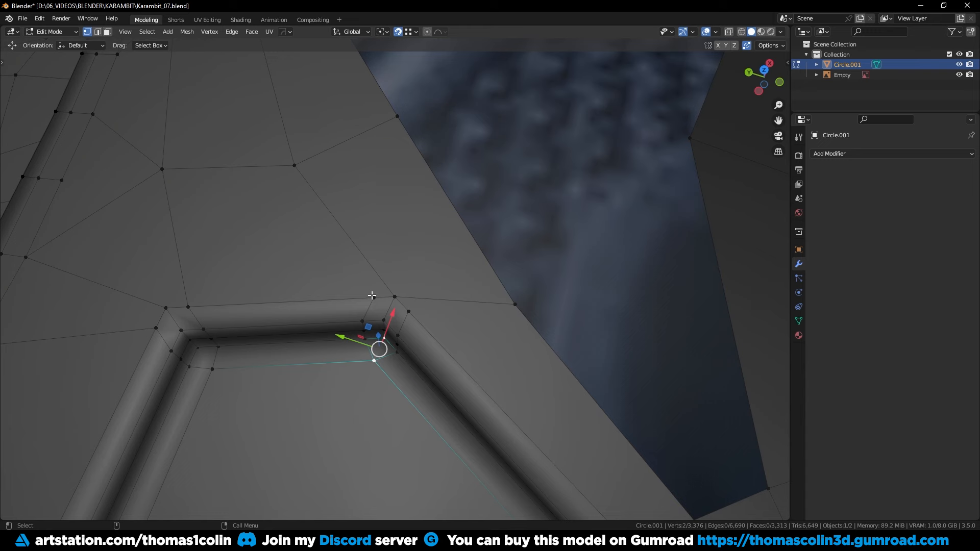
click(372, 296)
shift+click(288, 165)
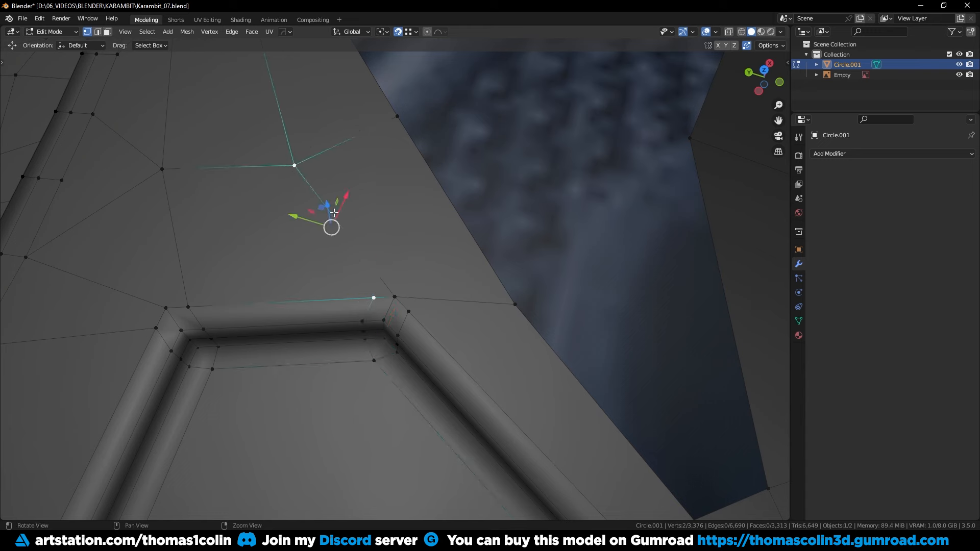
click(393, 295)
shift+click(397, 117)
key(j)
click(409, 311)
shift+click(512, 305)
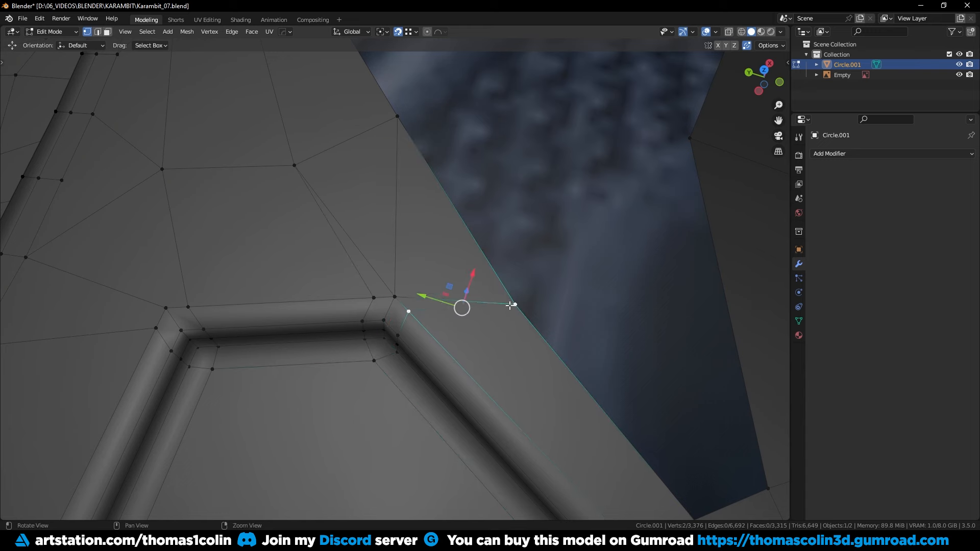
key(j)
- Dissolve the two redundant diagonal edges running into the second bevelled corner
key(2)
click(376, 262)
shift+click(411, 298)
key(ctrl+x)
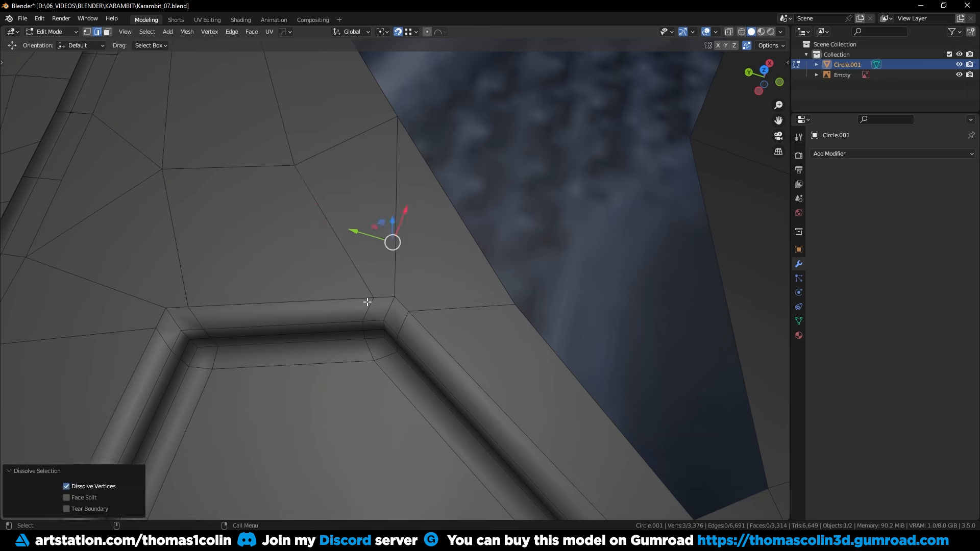
- Slide the two outer vertices flanking the second bevelled corner away from it along the recess border
key(1)
click(372, 299)
key(g)
key(g)
click(352, 298)
click(409, 312)
key(g)
key(g)
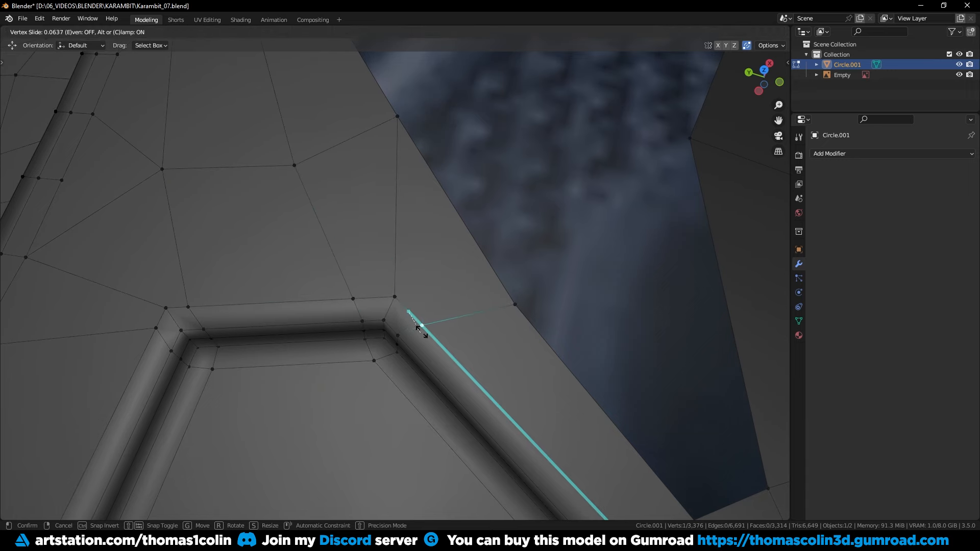
click(426, 333)
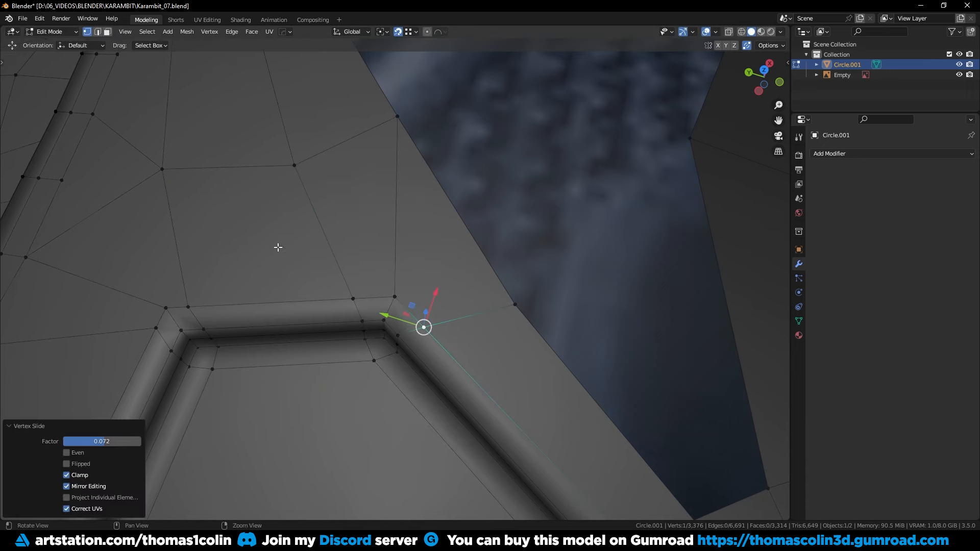
- Slide two more vertices flanking a bevelled recess corner outward along their border edges to even the spacing
middle_drag(278, 247, 223, 251)
click(312, 276)
key(g)
key(g)
click(277, 276)
click(353, 280)
key(g)
key(g)
click(366, 292)
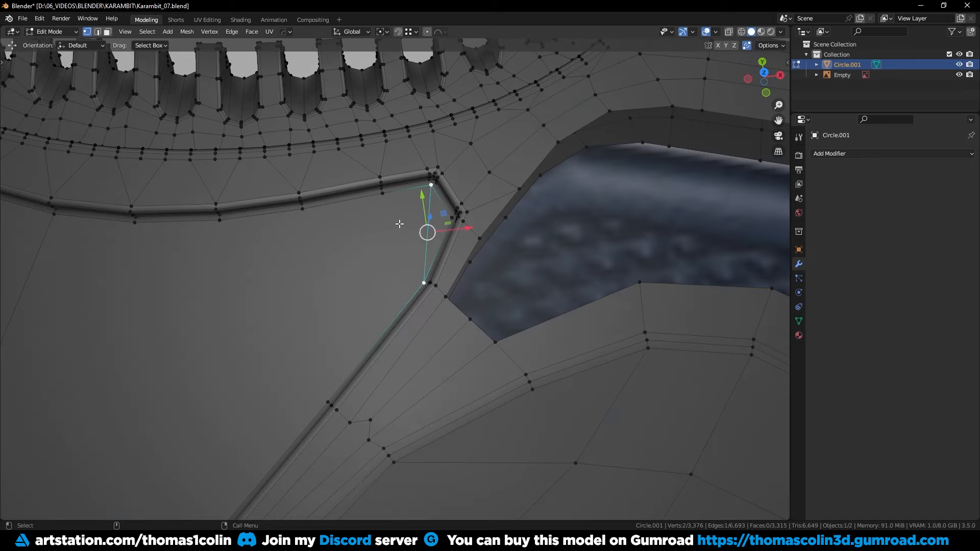
click(380, 207)
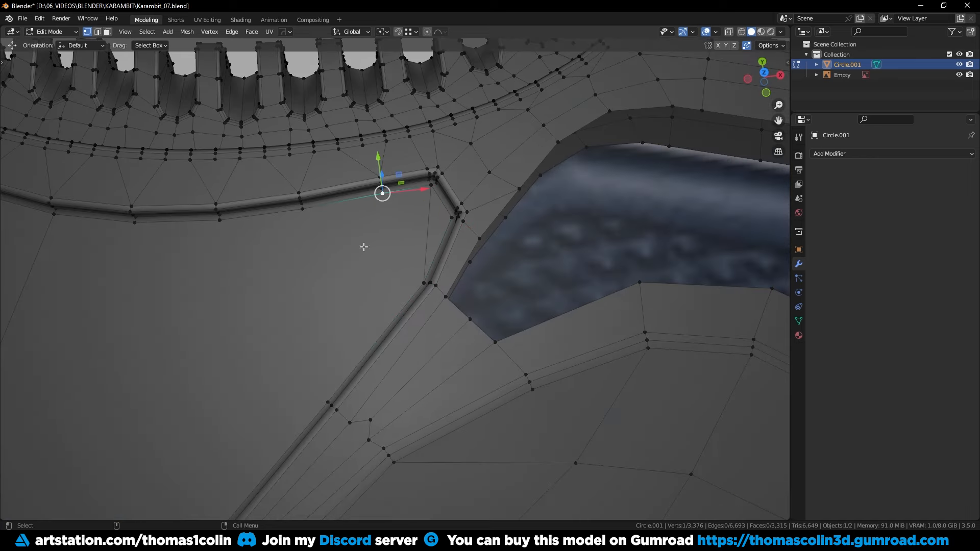
key(g)
key(y)
key(Escape)
- Connect the inner vertex at the opposite upper corner of the recess face to the vertex below on the straight side border
middle_drag(300, 234, 361, 332)
middle_drag(298, 245, 337, 154)
shift+middle_drag(218, 124, 327, 265)
scroll(267, 225, up, 8)
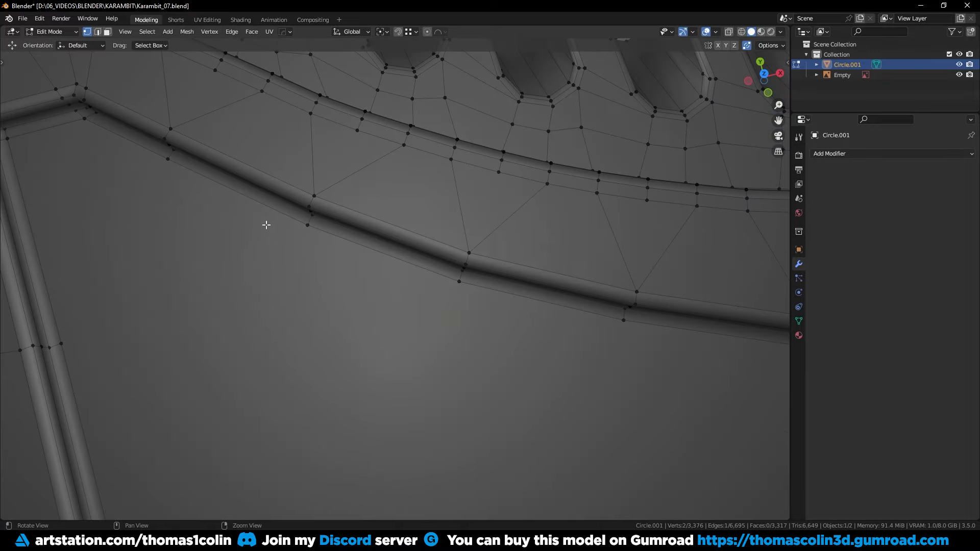
scroll(265, 225, down, 2)
shift+middle_drag(177, 206, 206, 204)
shift+click(213, 328)
key(j)
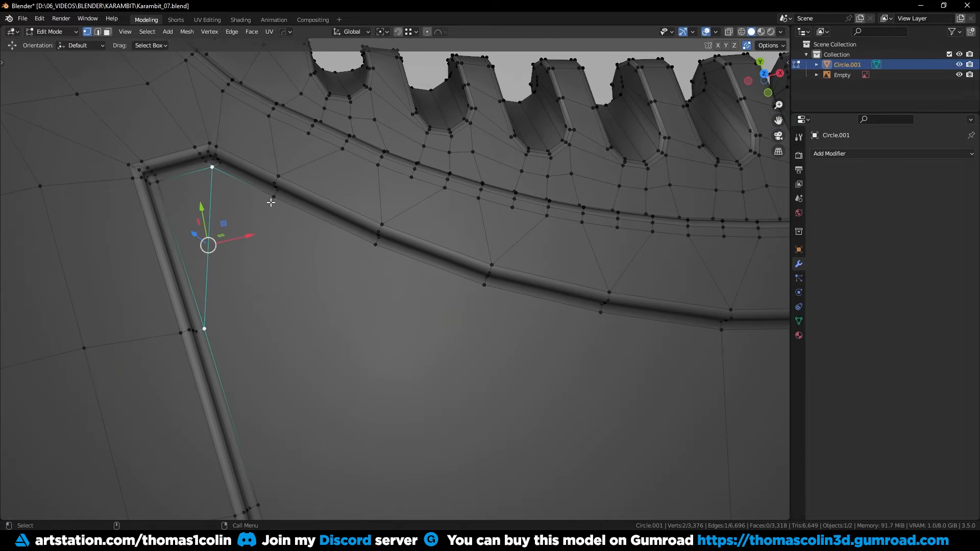
- Connect the next two inner vertices of the notched border to the successive vertices down the straight side border
click(271, 197)
scroll(304, 252, down, 3)
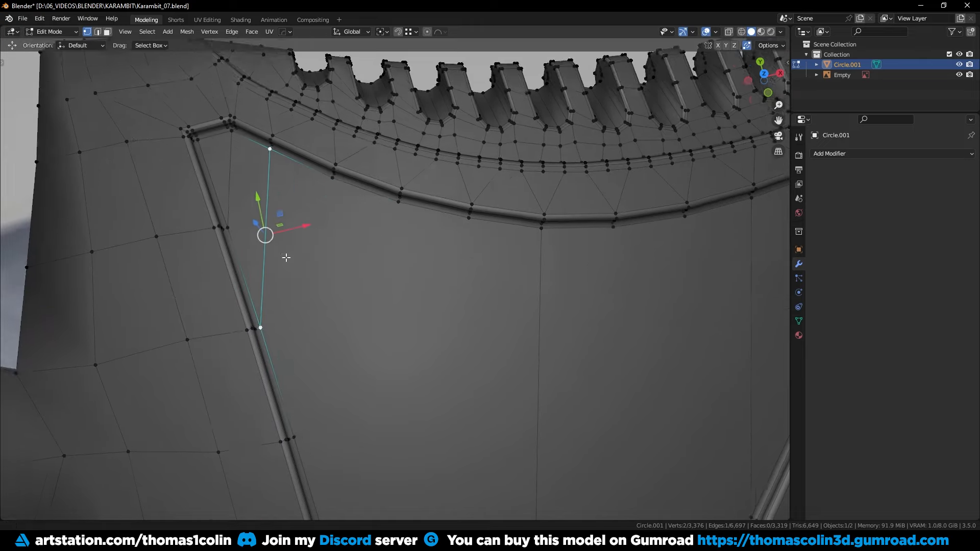
middle_drag(286, 256, 302, 172)
click(326, 168)
shift+click(298, 404)
key(j)
- Join the inner vertices of the two side borders with an edge across the narrow lower end of the recess
scroll(332, 342, down, 5)
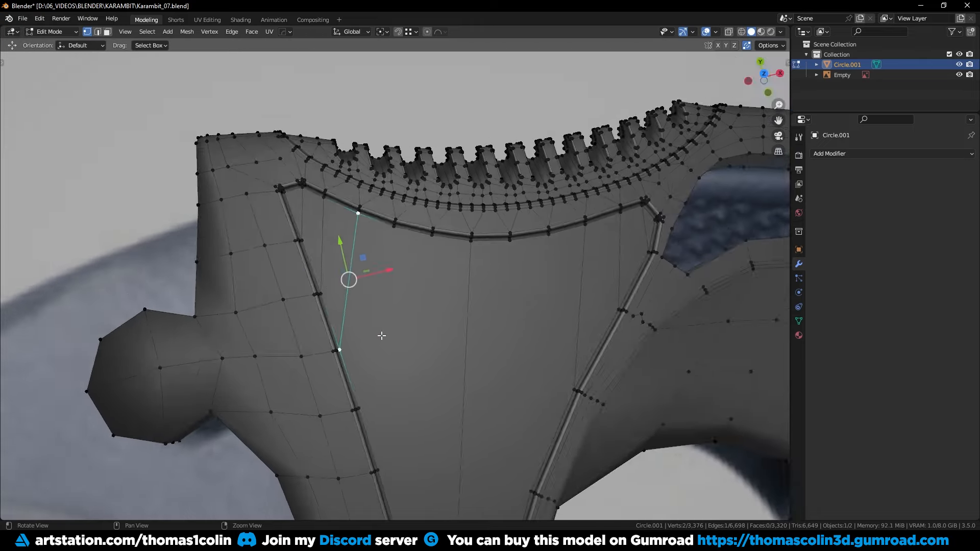
scroll(304, 277, up, 8)
key(alt+a)
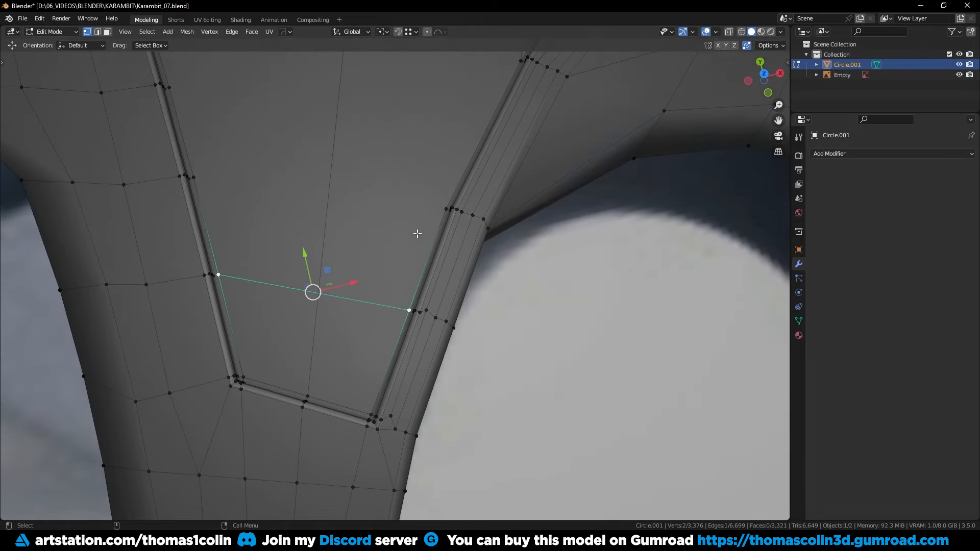
key(alt+a)
- Connect the vertices across the narrow strip between the recess border and the finger groove with a continuous edge path
middle_drag(418, 233, 399, 284)
key(2)
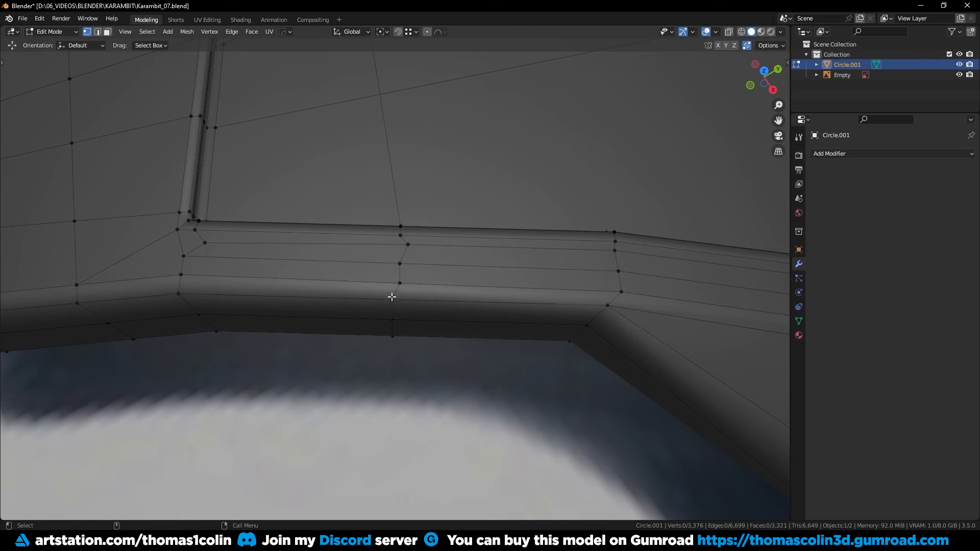
click(392, 297)
shift+click(400, 227)
key(j)
key(2)
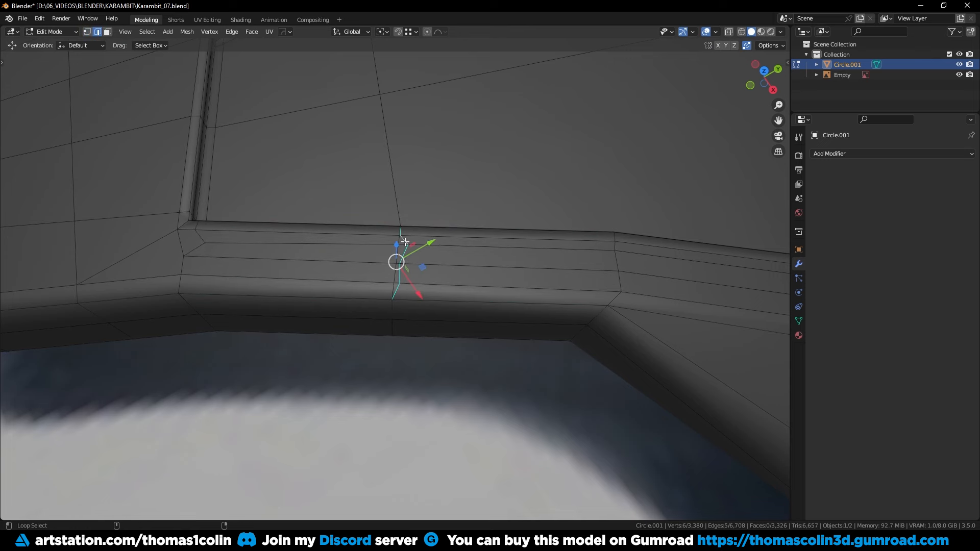
- Add an unslid loop cut across the narrow strip between the recess border and the finger groove
alt+click(405, 241)
key(ctrl+r)
middle_drag(403, 242, 411, 304)
click(382, 237)
right_click(382, 236)
- Connect another pair of vertices across the strip beside the finger groove and dissolve the leftover edge
key(1)
click(333, 301)
shift+click(338, 233)
key(j)
key(2)
key(ctrl+x)
- Connect the facing inner vertices of both side borders with successive cross edges up the lower half of the recess
key(1)
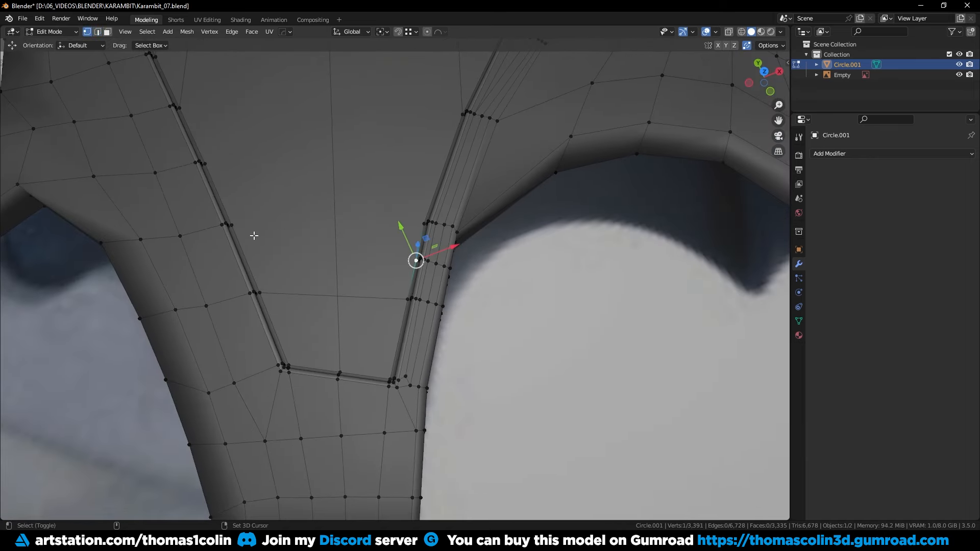
key(j)
click(408, 305)
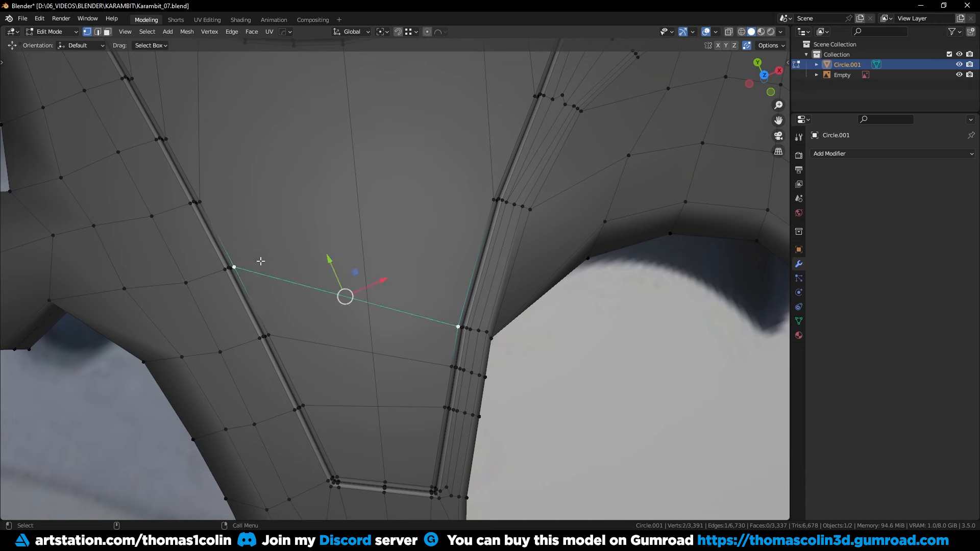
alt+middle_drag(260, 262, 255, 357)
click(205, 293)
shift+click(460, 321)
- Extend the uppermost cross row to the finger-groove side border and dissolve the lengthwise edge ending at that border vertex
key(ctrl+r)
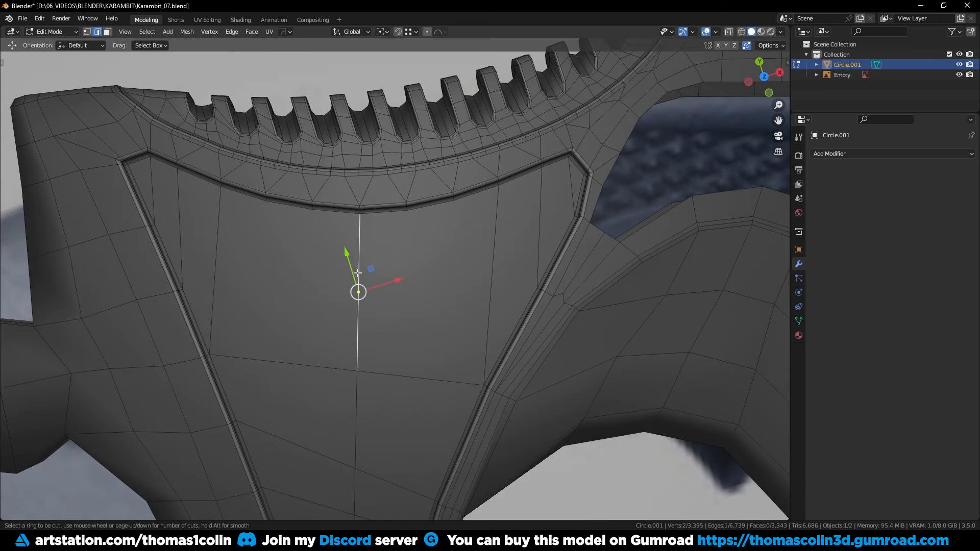
scroll(358, 273, up, 1)
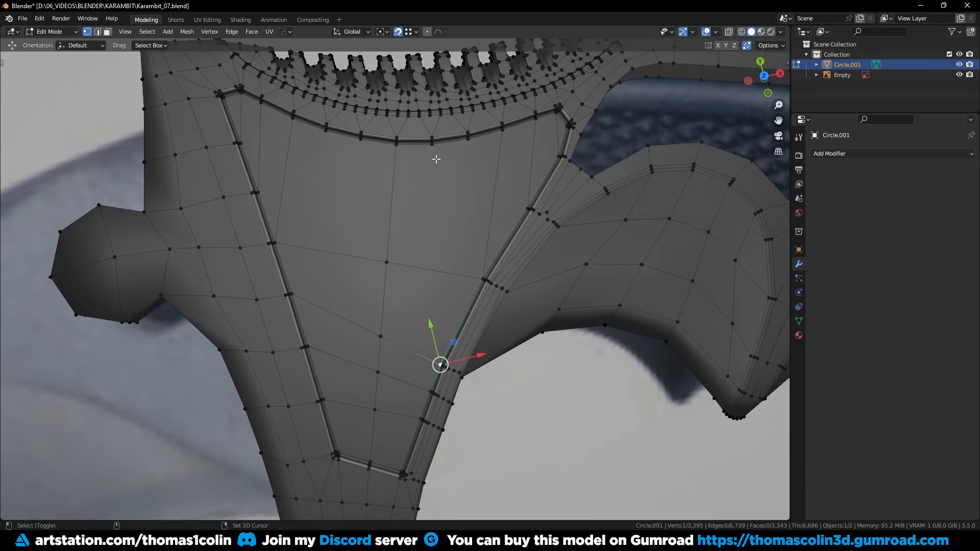
click(481, 279)
key(2)
click(495, 177)
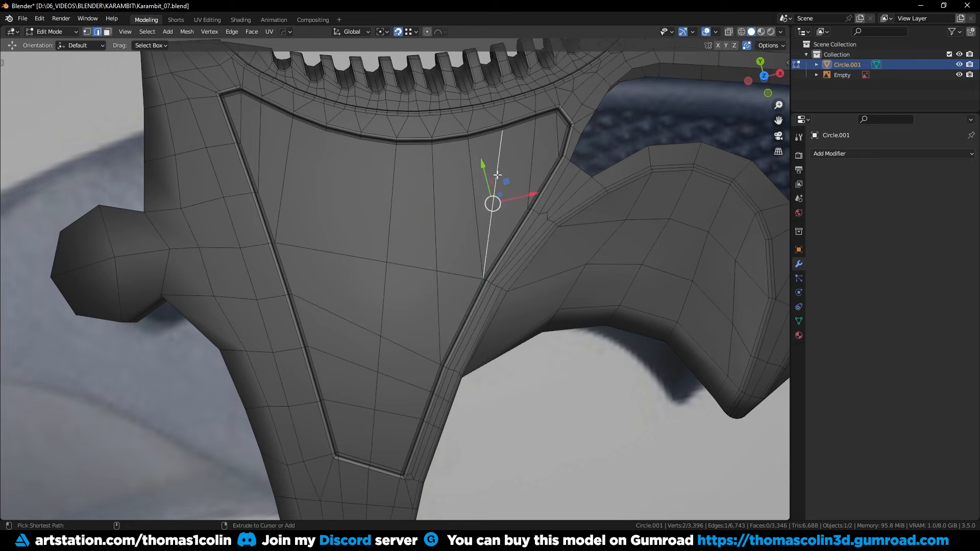
key(ctrl+x)
- Reroute the next lengthwise edge from the finger-groove side border to the neighbouring notched-border vertex, dissolving the old edge
shift+middle_drag(536, 178, 472, 226)
scroll(454, 220, up, 2)
key(1)
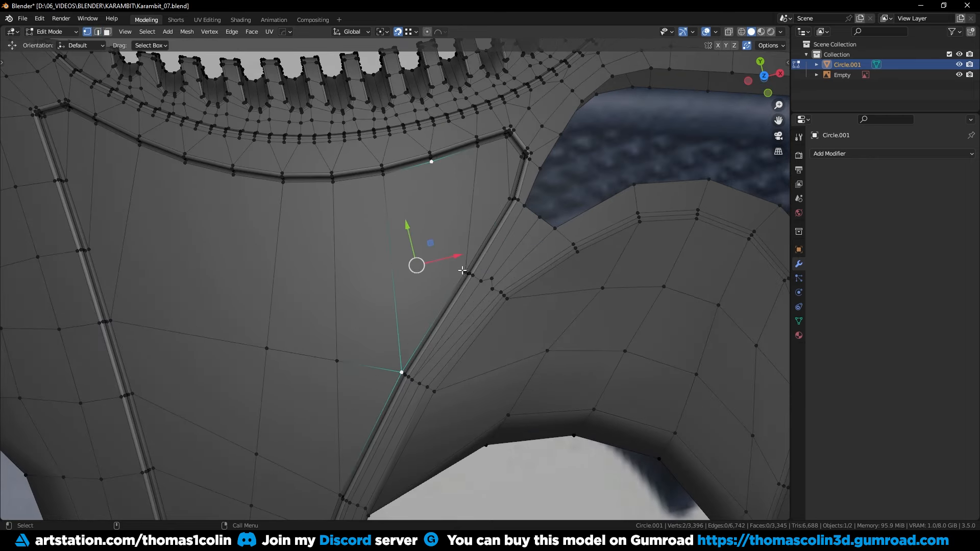
click(462, 270)
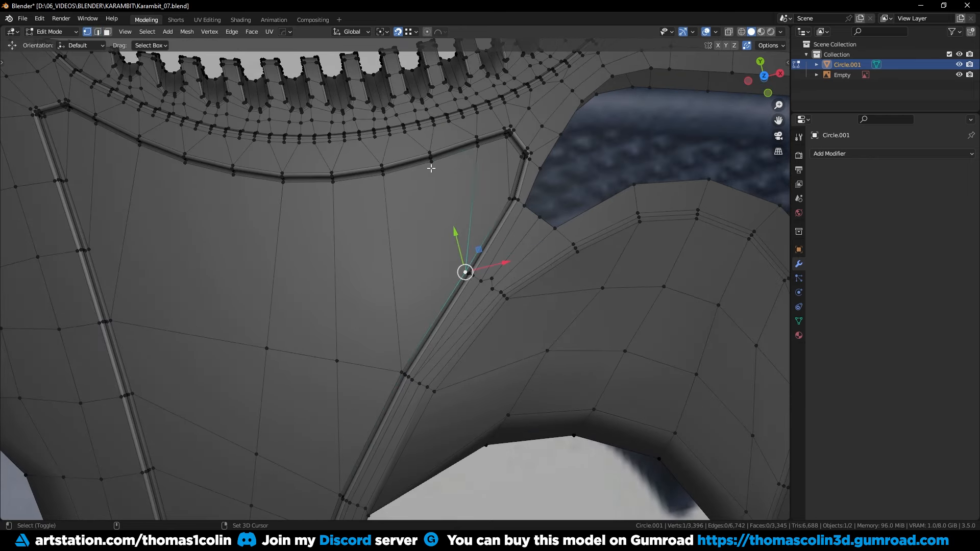
key(ctrl+x)
- Connect the inner vertex just below the blunt end's bevelled corners to the second-nearest vertex on the notched border
shift+click(506, 195)
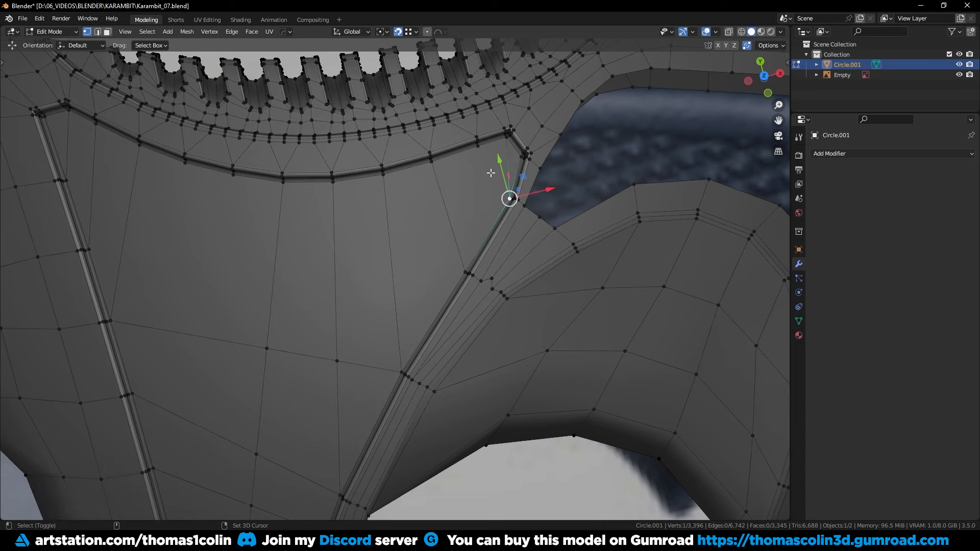
shift+click(482, 154)
key(j)
key(2)
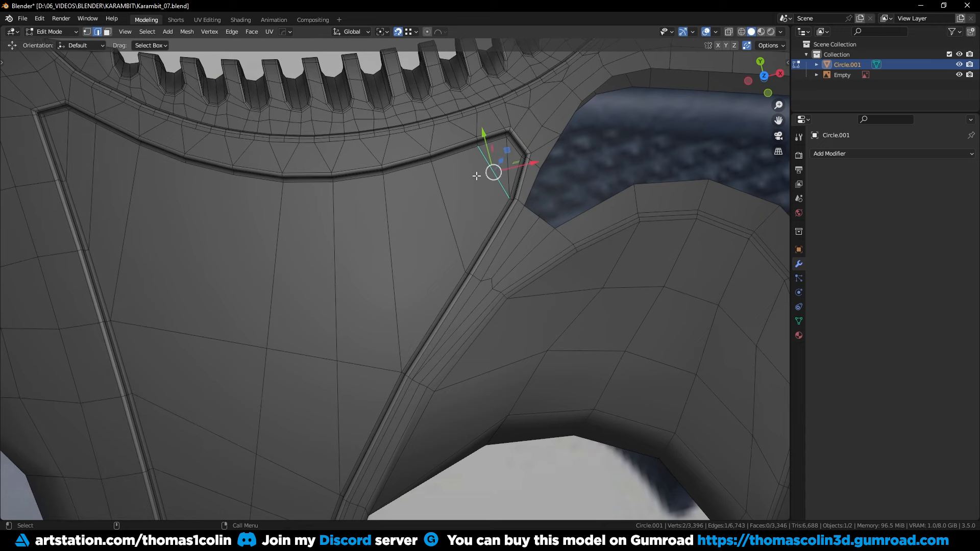
- Connect the knob-side border's inner vertex at the lower-middle cross row to a notched-border vertex, cutting through the cross row above
shift+middle_drag(285, 222, 409, 129)
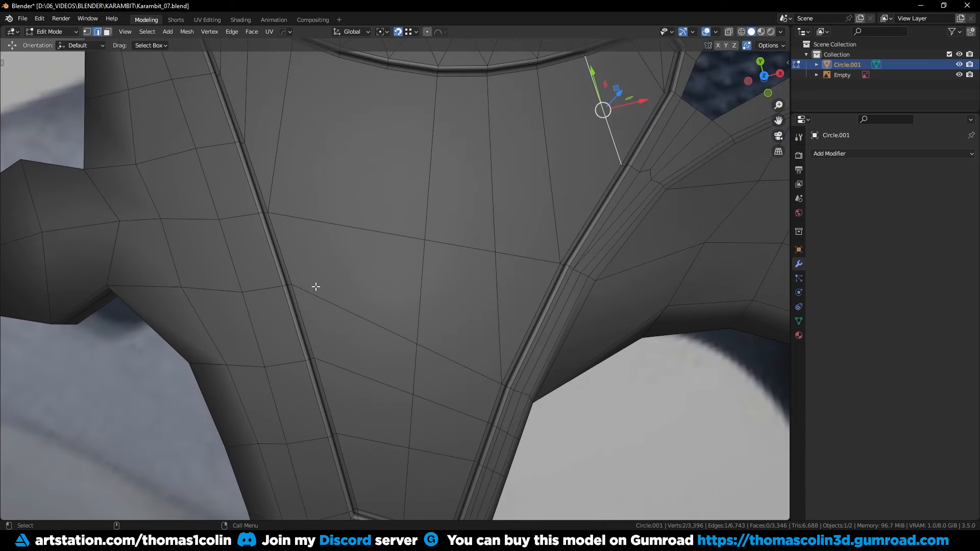
key(1)
click(293, 284)
ctrl+middle_drag(329, 230, 327, 272)
shift+click(385, 145)
key(j)
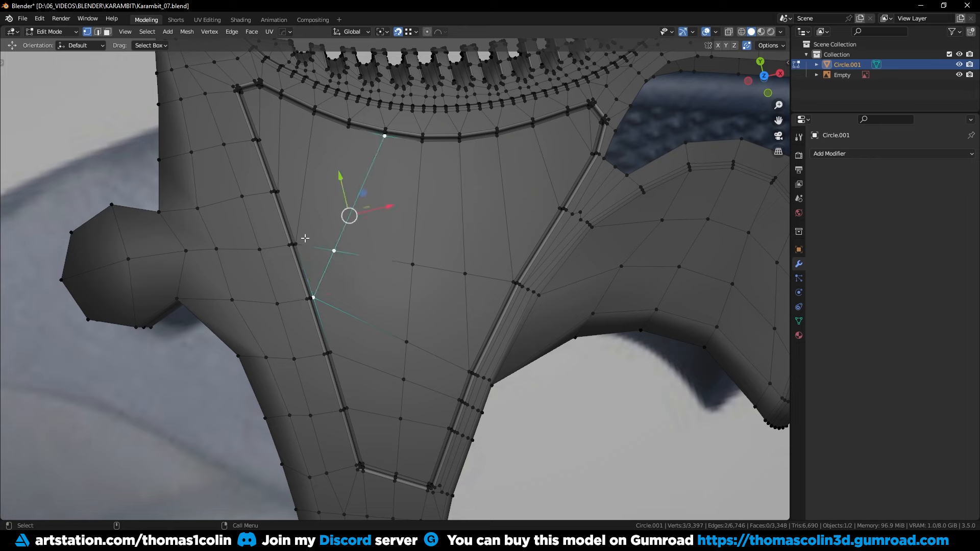
- Reroute the next lengthwise edge from the knob-side border to the neighbouring notched-border vertex, dissolving the old edge
click(304, 238)
shift+click(335, 138)
key(j)
key(2)
click(311, 135)
key(ctrl+x)
key(1)
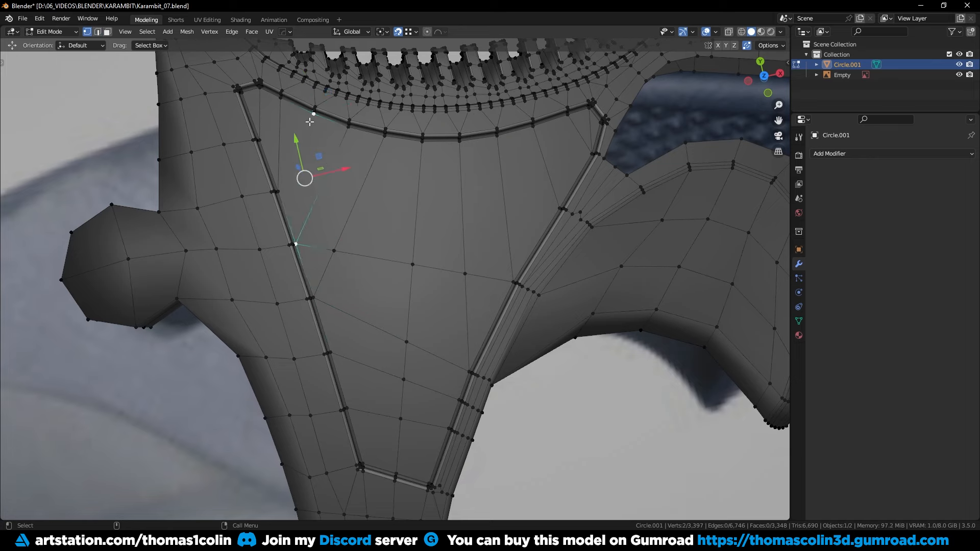
- Connect the next vertex up the knob-side border to its new notched-border partner and dissolve the old edge nearer the corner
click(311, 119)
shift+click(284, 188)
key(j)
key(2)
click(282, 162)
key(ctrl+x)
alt+middle_drag(293, 162, 319, 255)
alt+right_drag(319, 255, 306, 214)
key(1)
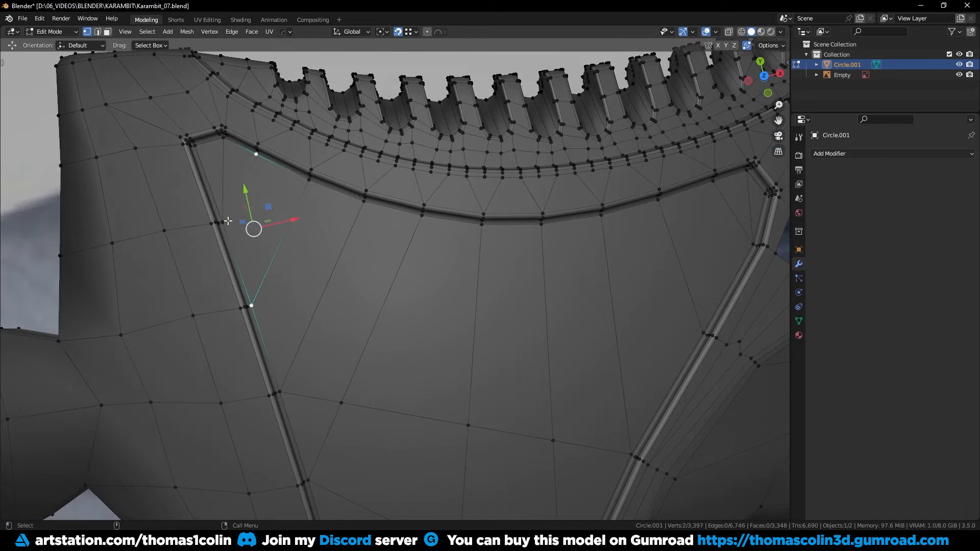
- Connect the uppermost inner vertex of the knob-side border to the notched-border vertex nearest the corner
click(228, 221)
shift+click(255, 155)
key(j)
- Add three evenly spaced loop cuts across the upper recess, following the curve of the notched border
key(2)
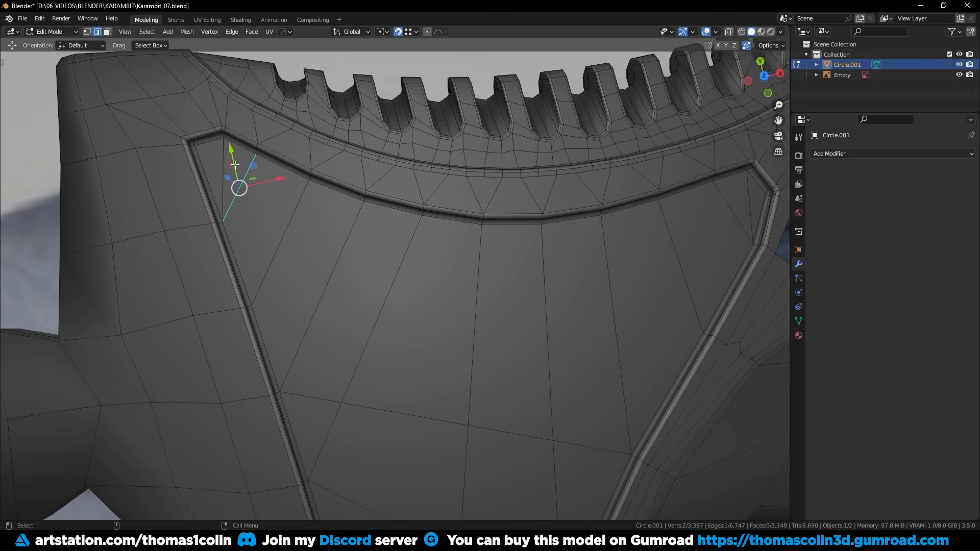
scroll(375, 226, down, 2)
click(388, 249)
key(ctrl+r)
scroll(388, 249, up, 2)
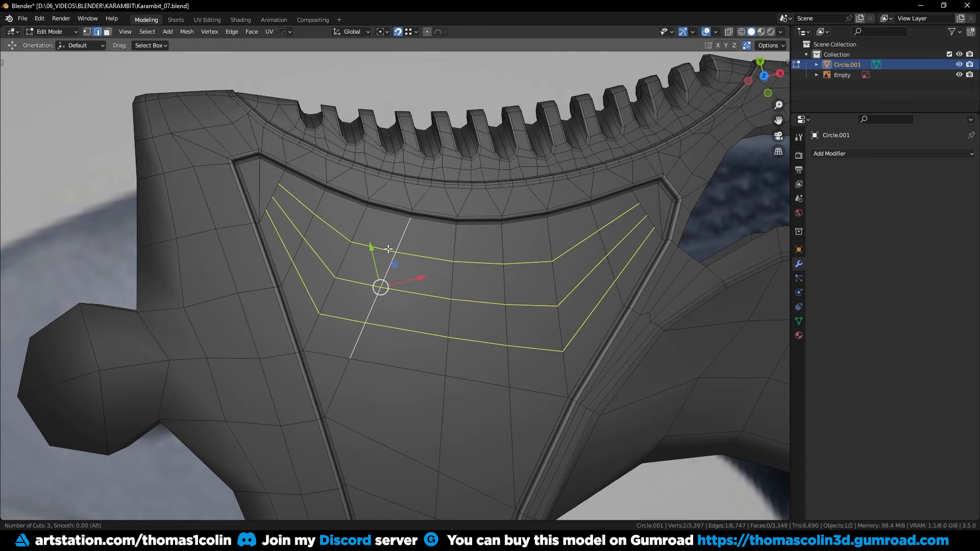
click(389, 249)
right_click(388, 249)
click(689, 234)
- At the recess's knob-side corner, dissolve the existing corner edge and connect the lowest new cut's end vertex to the corner
key(1)
alt+middle_drag(261, 197, 288, 250)
scroll(289, 250, up, 3)
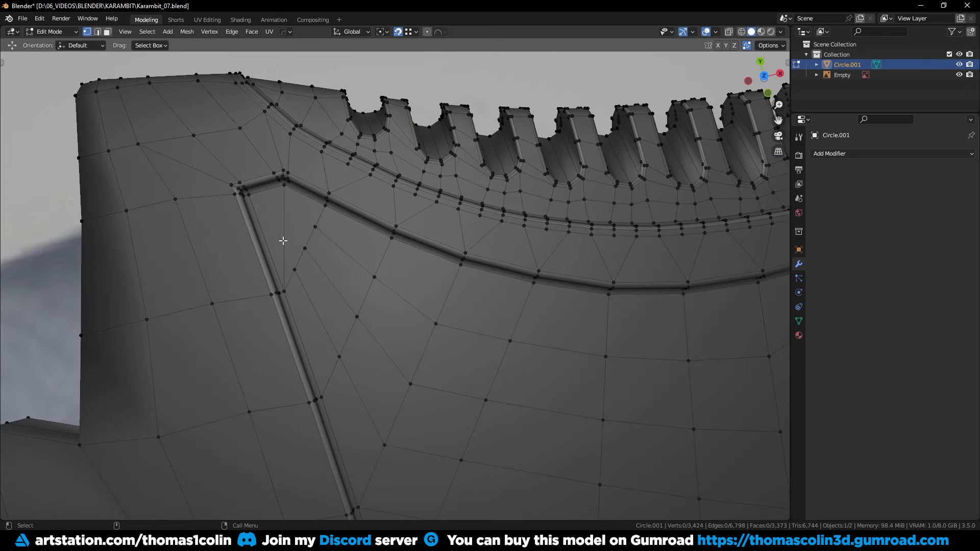
key(2)
click(289, 229)
key(ctrl+x)
key(1)
click(296, 272)
shift+click(281, 189)
key(j)
- Merge the middle cut's knob-side end vertex into the uppermost one, then slide it and the lowest end vertex inward, the latter by 0.223
shift+middle_drag(314, 253, 266, 234)
click(257, 228)
key(g)
click(263, 215)
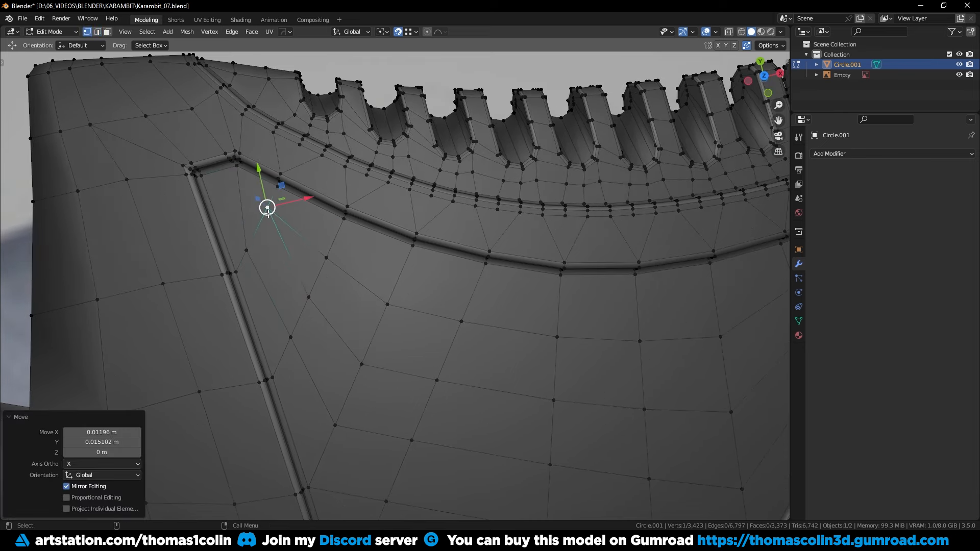
key(g)
key(g)
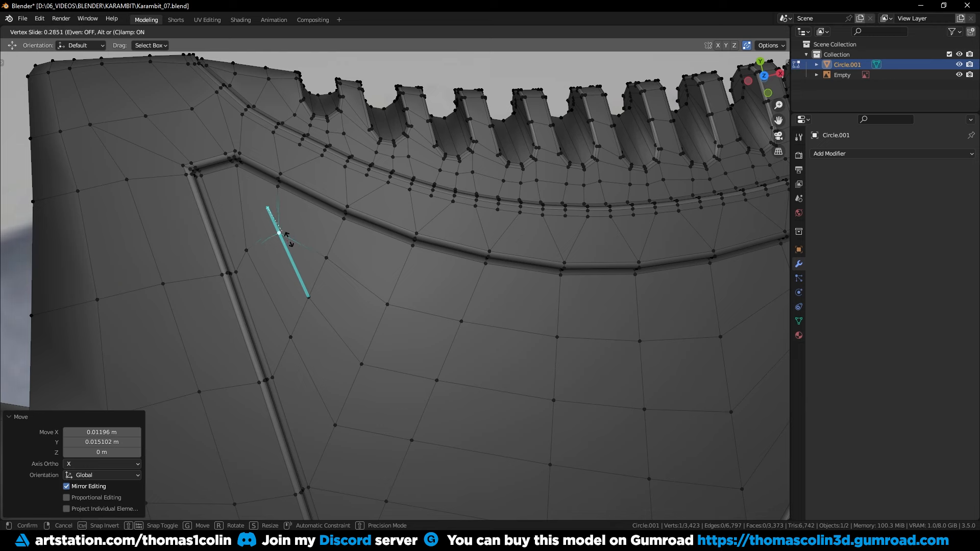
click(285, 234)
key(g)
key(g)
click(275, 248)
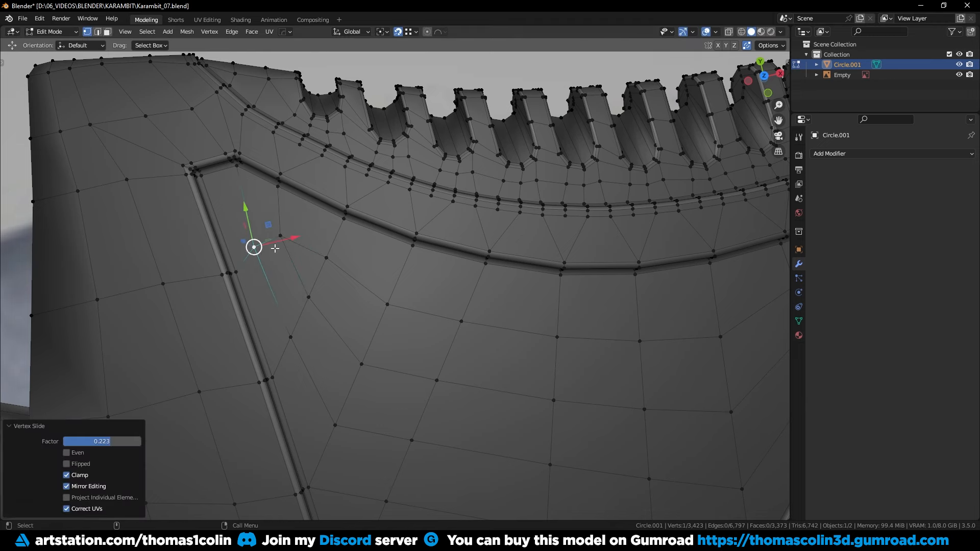
- Connect the lowest cut's end vertex on the finger-groove side to the recess corner and dissolve the old corner edge
click(487, 225)
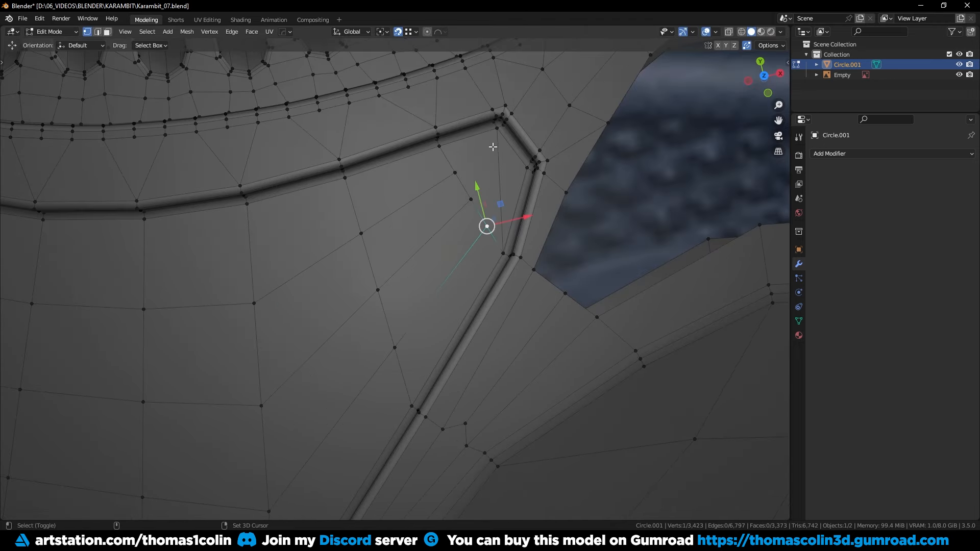
shift+click(495, 131)
key(j)
key(2)
click(500, 190)
key(ctrl+x)
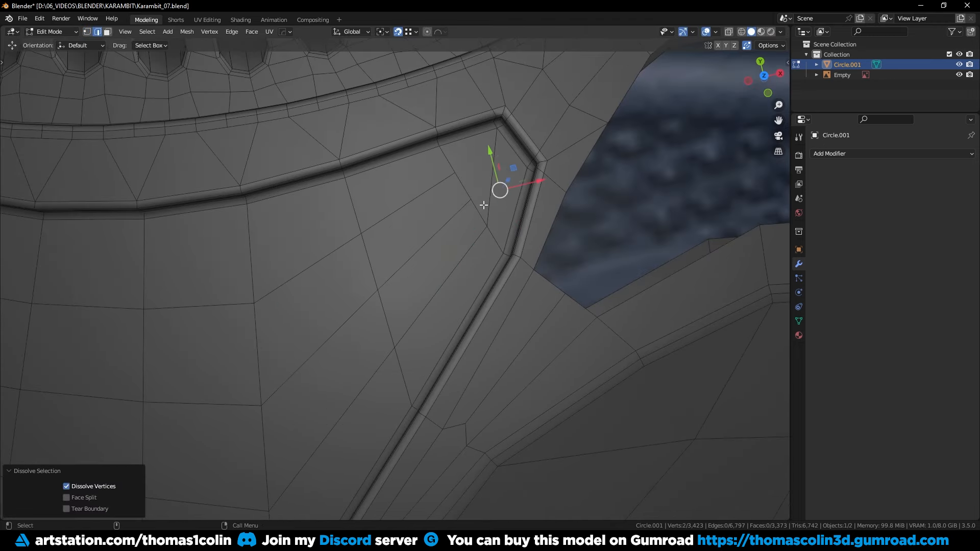
key(1)
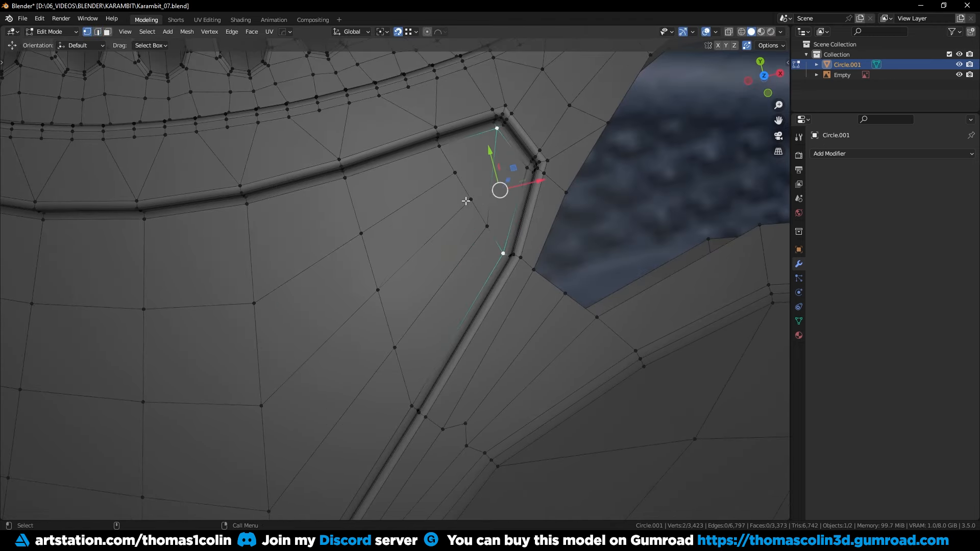
- Merge the middle cut's finger-groove-side end vertex into the uppermost one and slide the merged vertex inward by a factor of 0.181
click(466, 200)
key(g)
click(453, 171)
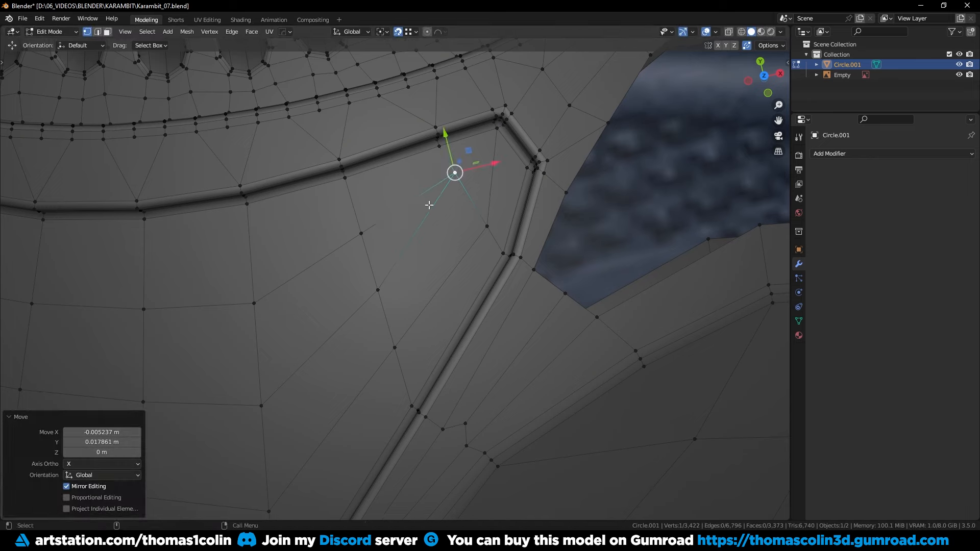
scroll(427, 204, down, 3)
shift+middle_drag(403, 245, 425, 237)
scroll(459, 224, up, 1)
key(g)
alt+right_drag(476, 218, 395, 219)
key(g)
click(480, 179)
alt+middle_drag(395, 220, 553, 149)
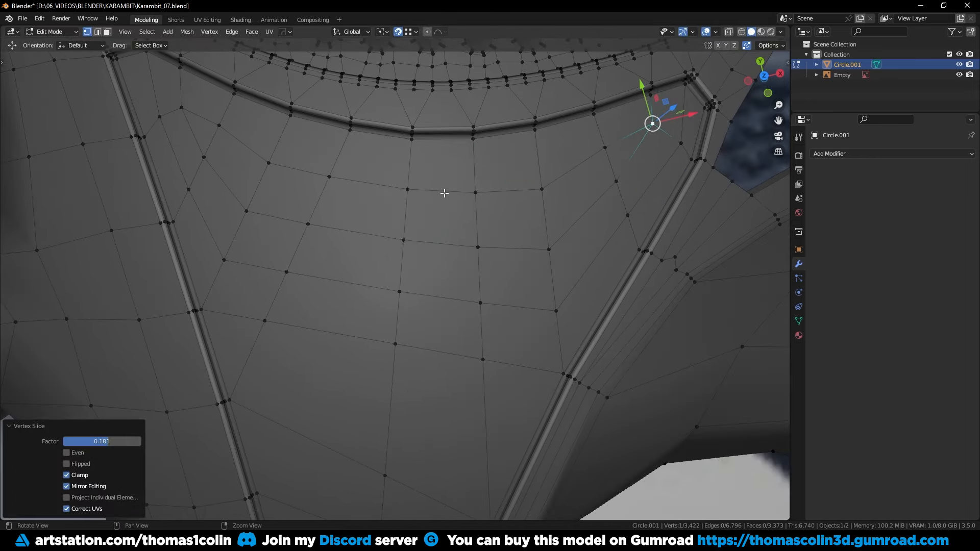
- Add one centred loop cut between the two uppermost cross rows of the recess
alt+middle_drag(444, 192, 426, 234)
key(2)
click(383, 250)
key(ctrl+r)
click(387, 256)
right_click(389, 235)
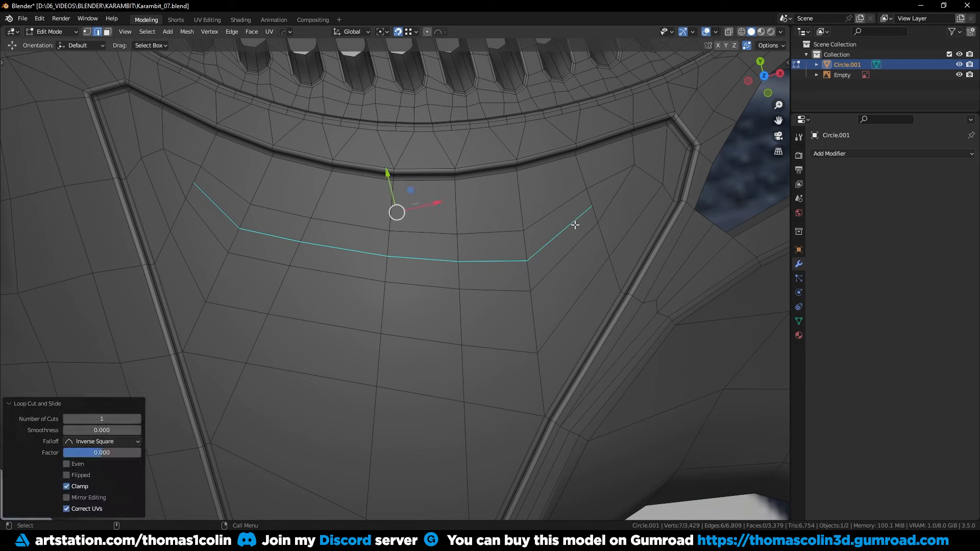
- Slide the new cut's end vertices inward along it, about 0.13 on the finger-groove side and 0.17 on the knob side
key(1)
click(591, 205)
key(g)
key(g)
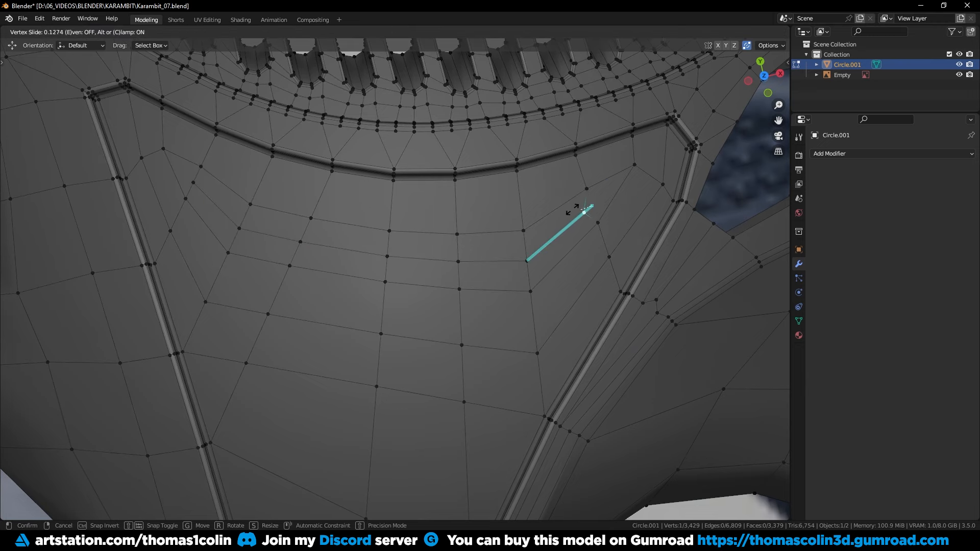
click(584, 211)
click(191, 181)
key(g)
key(g)
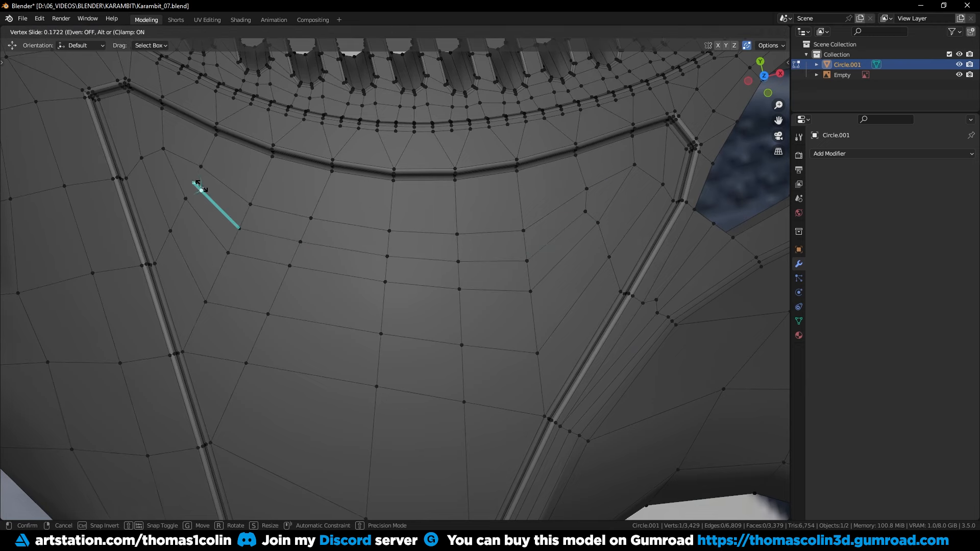
click(201, 186)
- Add one centred loop cut across the wide faces in the middle of the recess, between the two side borders
scroll(345, 205, down, 2)
scroll(336, 235, up, 1)
shift+middle_drag(286, 376, 320, 288)
click(291, 286)
key(ctrl+r)
click(291, 287)
right_click(291, 286)
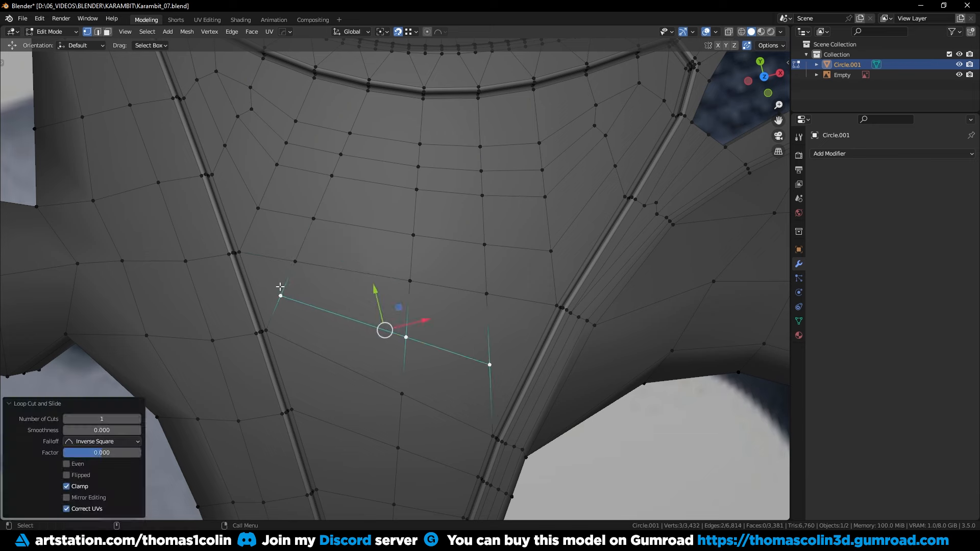
- Slide the middle cut's end vertices inward, about 0.19 on the knob side and 0.273 on the finger-groove side
click(280, 290)
key(g)
key(g)
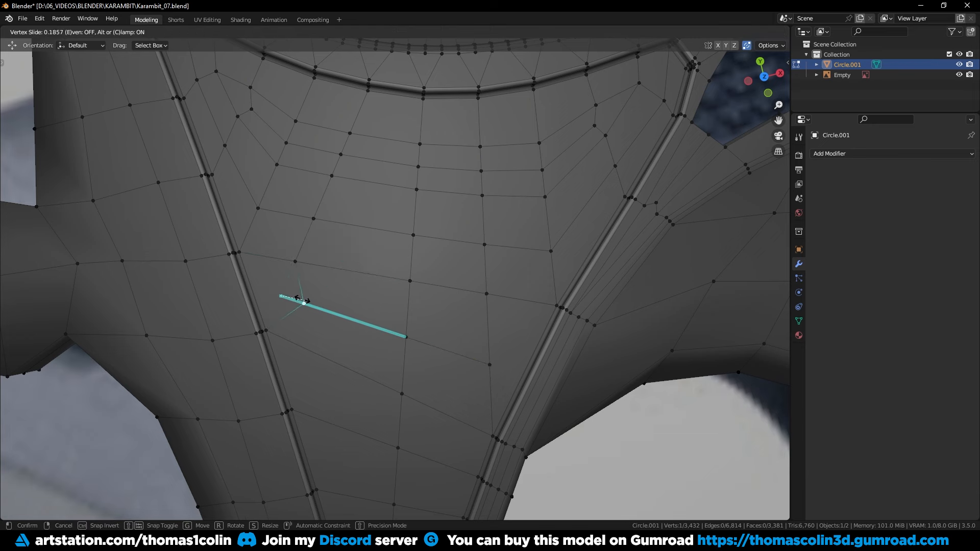
click(301, 299)
click(490, 365)
key(g)
key(g)
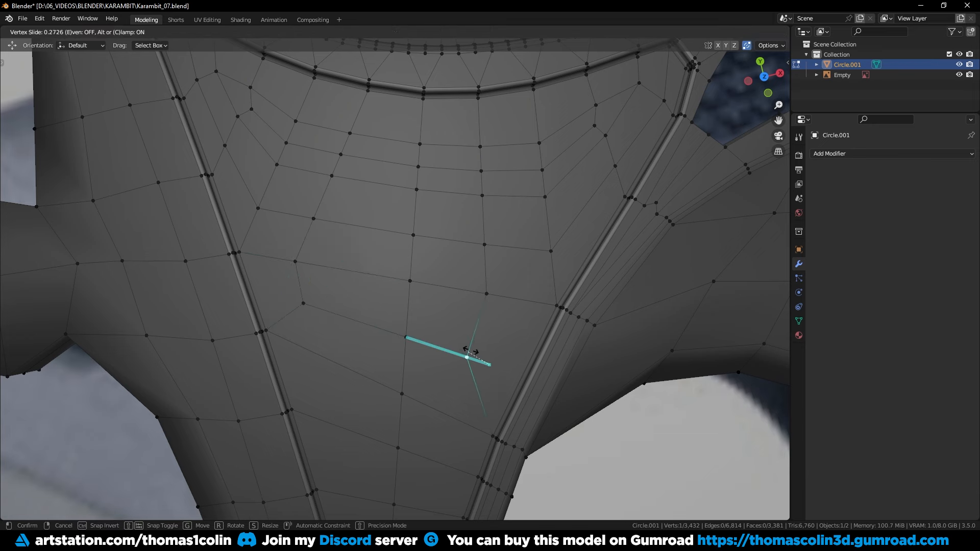
click(471, 351)
- Even out the vertex spacing across the recess floor with Sculpt Mode's Smooth brush from the top view, and return to Edit Mode
key(KP_7)
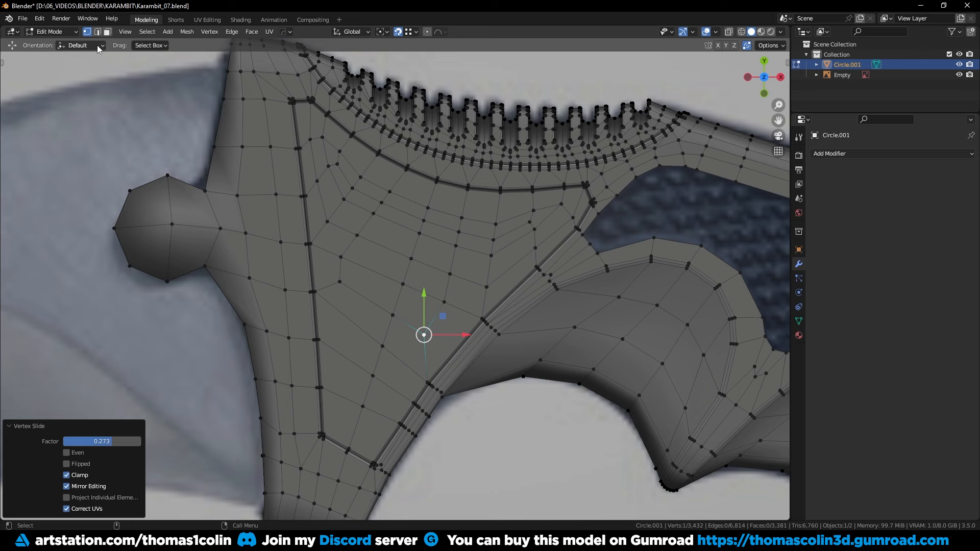
click(65, 33)
click(49, 65)
click(14, 225)
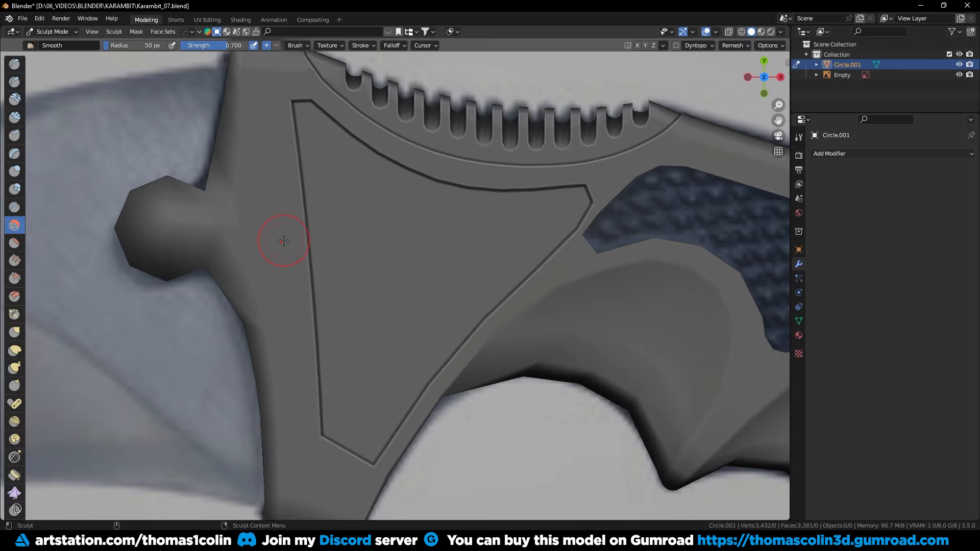
key(shift+alt+z)
mouse_move(408, 250)
mouse_down()
mouse_move(416, 276)
mouse_move(337, 162)
mouse_move(404, 258)
mouse_move(490, 229)
mouse_move(377, 218)
mouse_move(412, 246)
mouse_up()
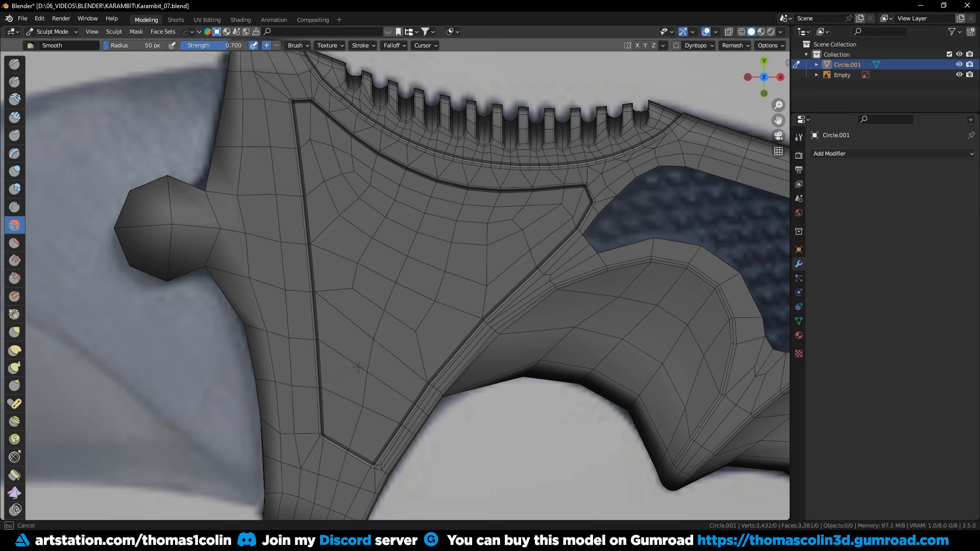
drag(371, 289, 367, 281)
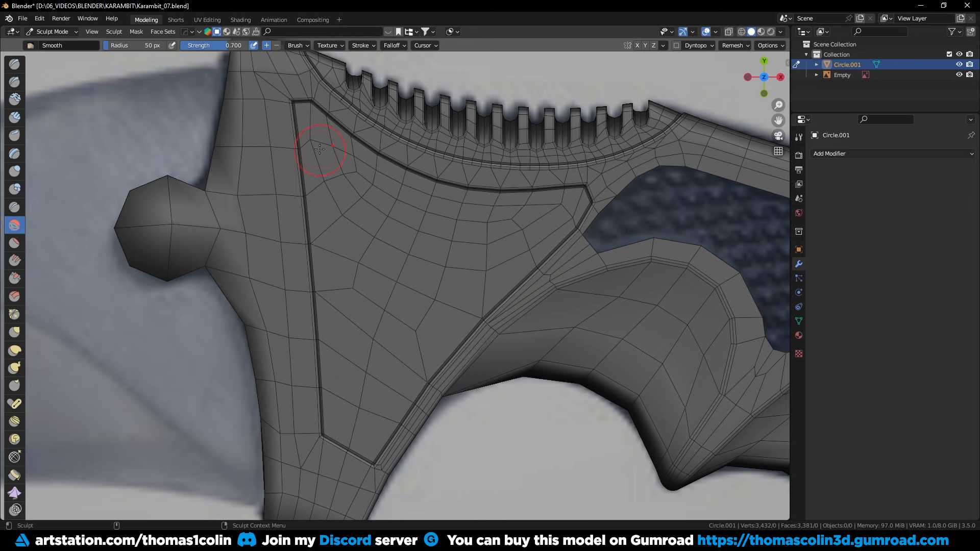
click(51, 32)
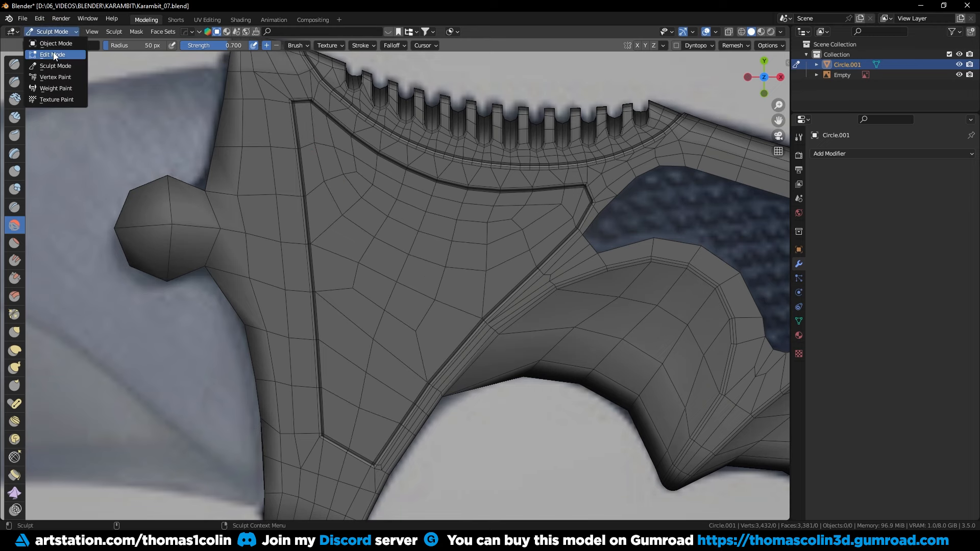
click(51, 55)
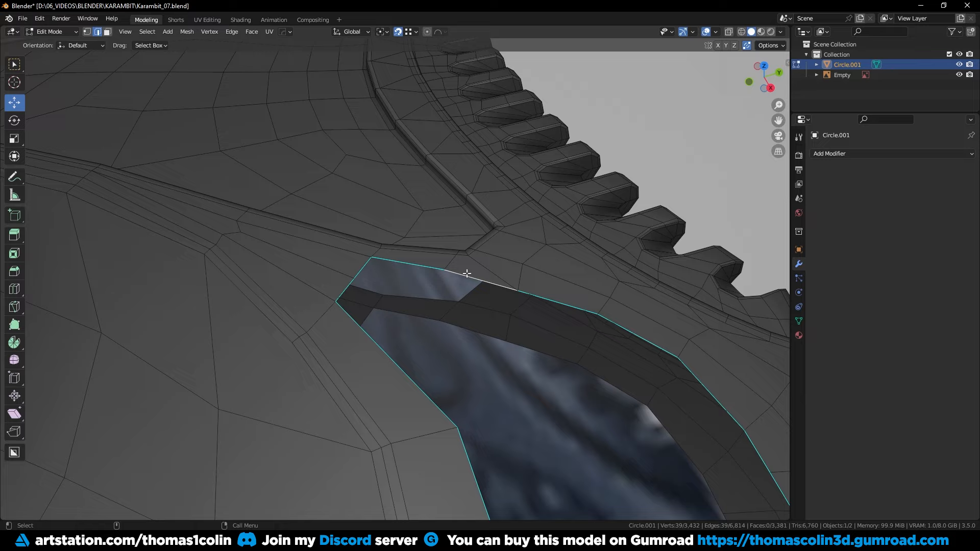
- Extrude the edge loop around the handle's opening downward along Z by 0.00885 m
middle_drag(464, 274, 412, 250)
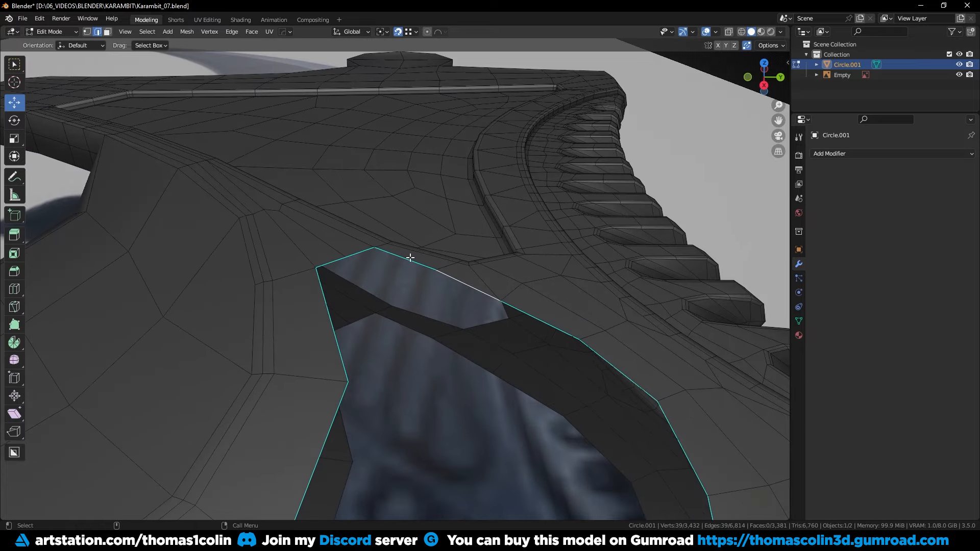
key(e)
key(z)
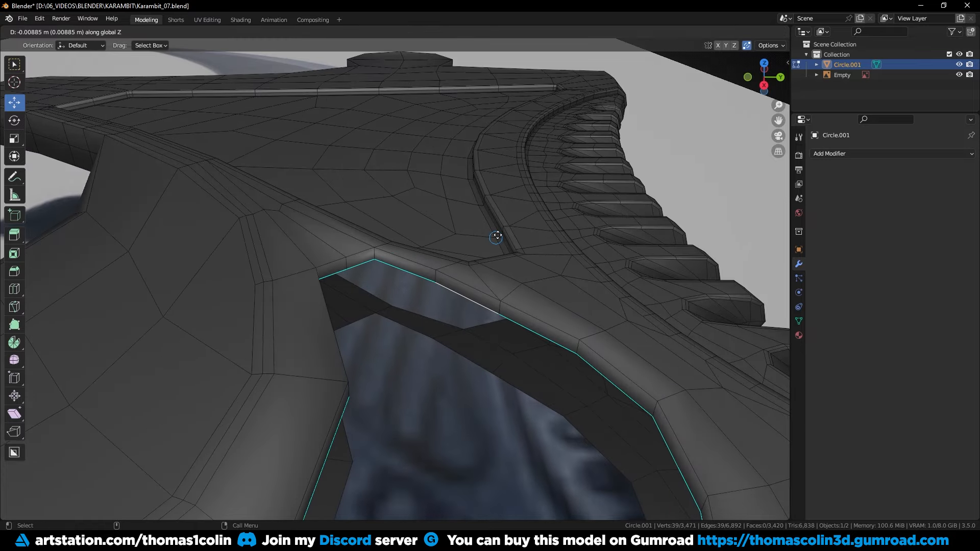
click(500, 236)
middle_drag(501, 234, 335, 291)
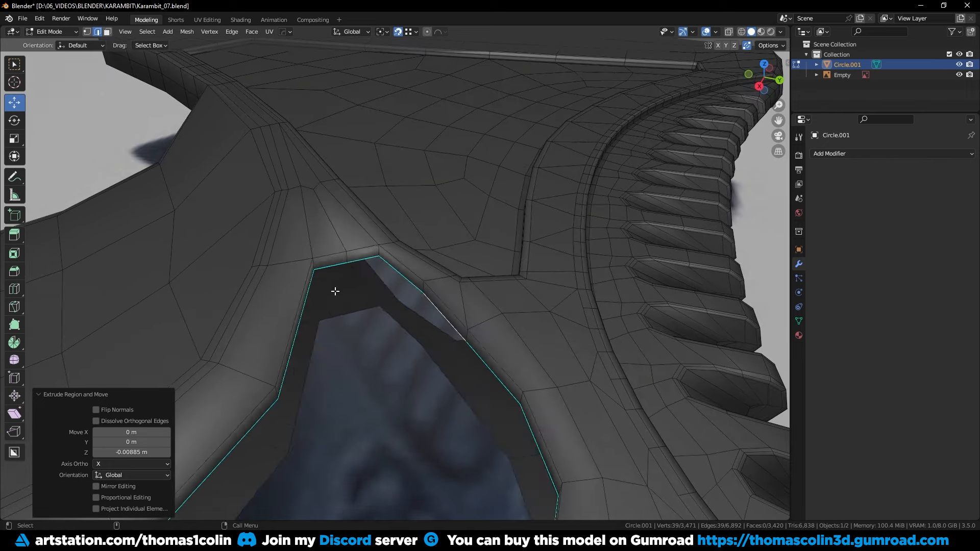
- Fill the opening's lowered edge loop with a face and merge the whole mesh's vertices by distance
key(f)
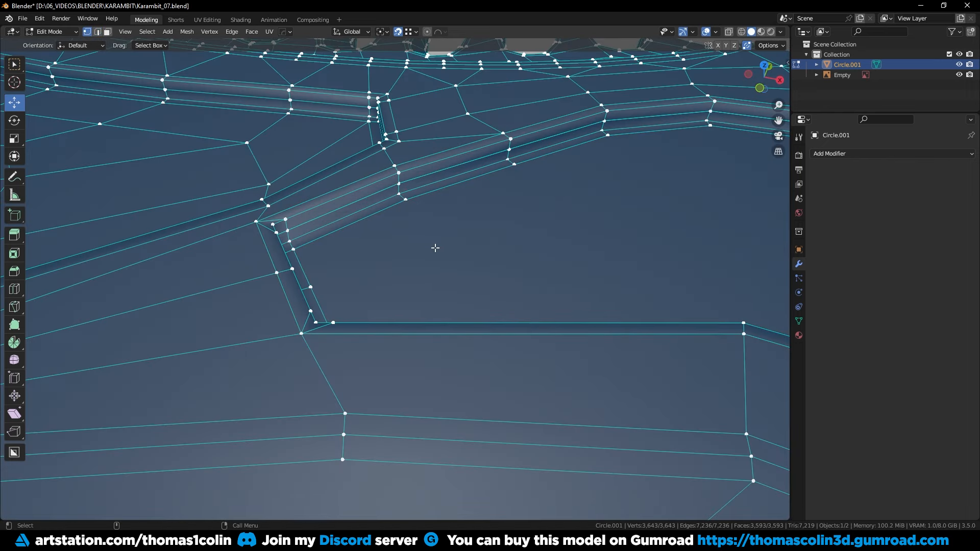
key(m)
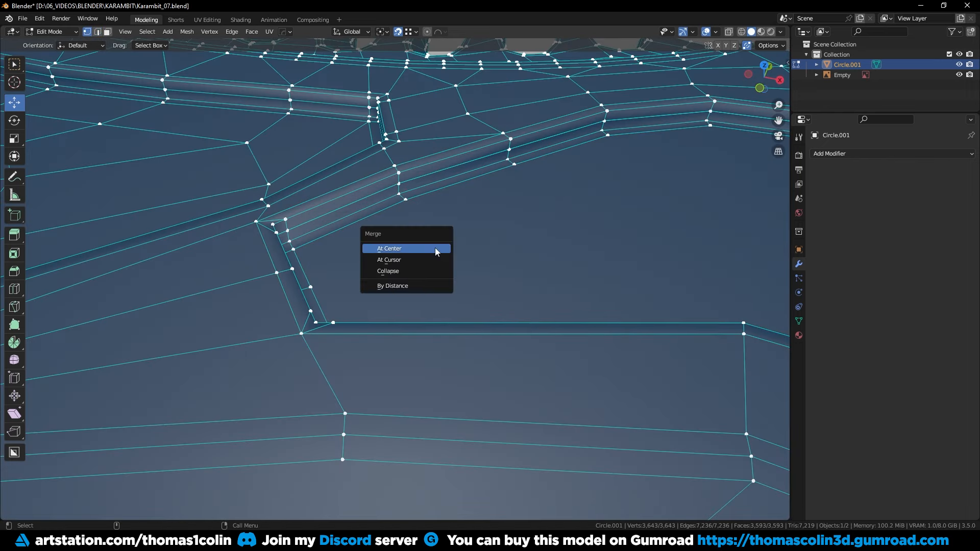
click(425, 284)
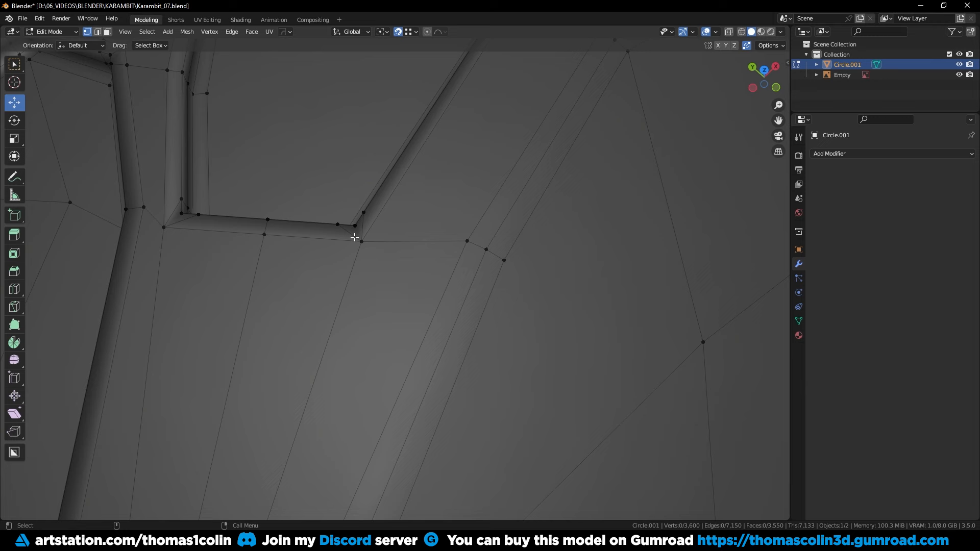
- Dissolve the short edge at the opening's groove-side corner and connect the adjacent rim vertex down to the next vertex row of the strip
click(356, 231)
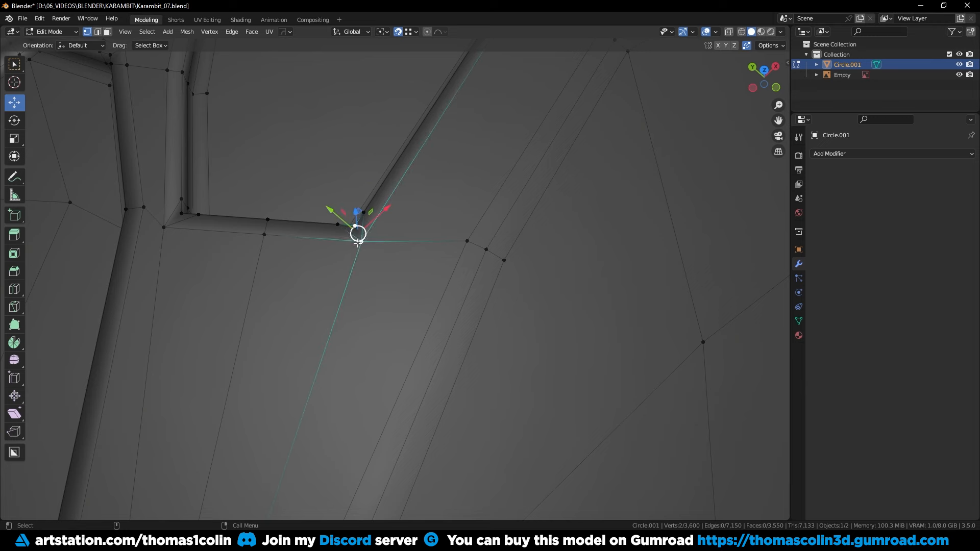
shift+click(364, 221)
key(ctrl+x)
key(1)
click(337, 226)
alt+right_drag(337, 229, 328, 354)
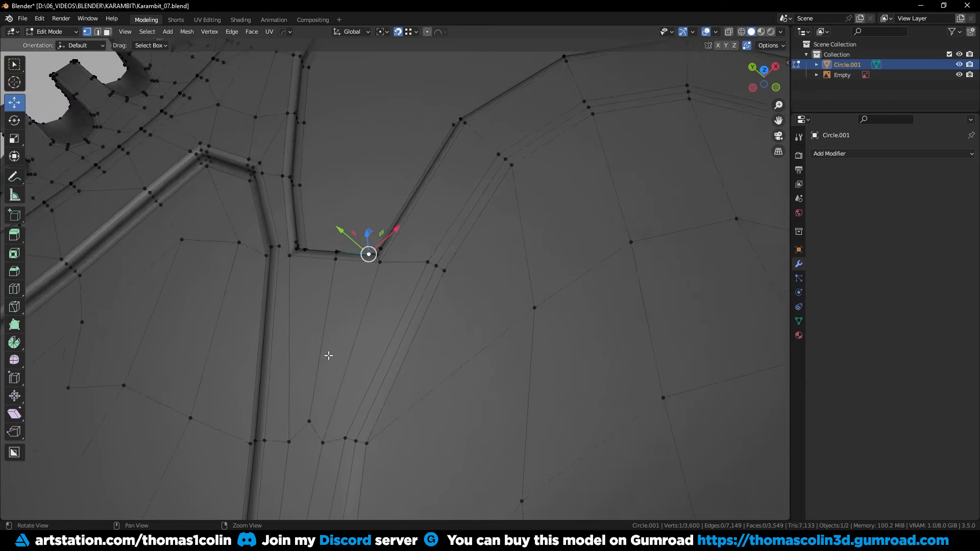
alt+middle_drag(327, 425, 335, 340)
shift+click(317, 376)
key(j)
- Connect the groove-side corner's outer vertex to the strip's lower vertex row, and its inner rim vertex to the finger-groove edge
alt+drag(372, 329, 389, 262)
click(387, 215)
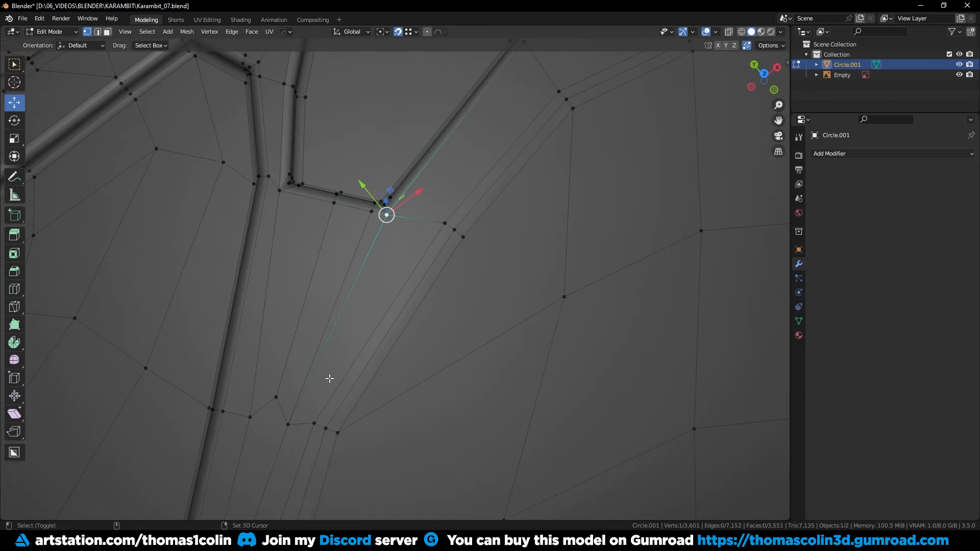
shift+click(314, 423)
key(j)
click(391, 198)
shift+click(444, 223)
key(j)
- Dissolve the two redundant edges beside the opening's groove-side corner
key(2)
click(402, 218)
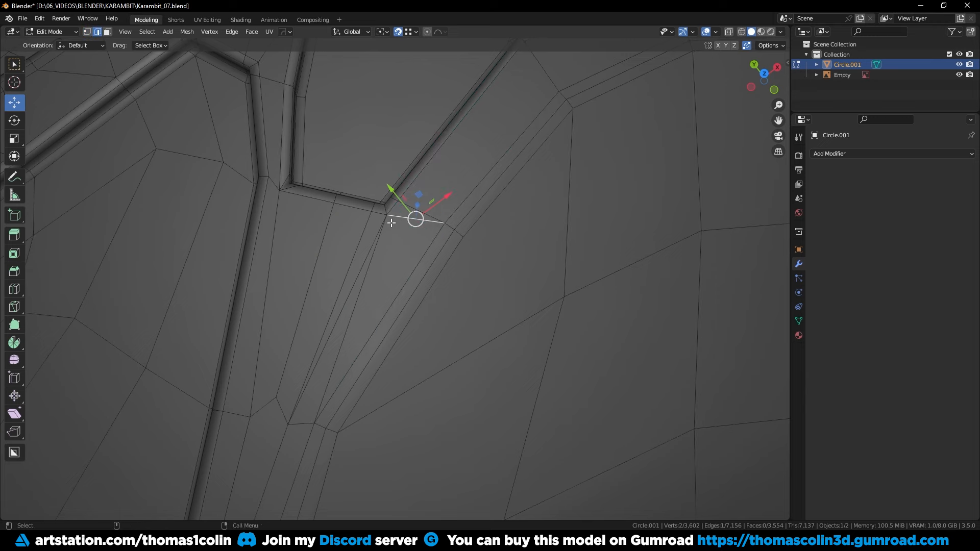
shift+click(373, 242)
key(ctrl+x)
alt+right_drag(393, 258, 356, 245)
- Reroute the edge flow at the opening's recess-side corner by connecting its rim vertices across the strip and down to the lower vertex row
key(1)
click(348, 176)
shift+click(377, 173)
key(j)
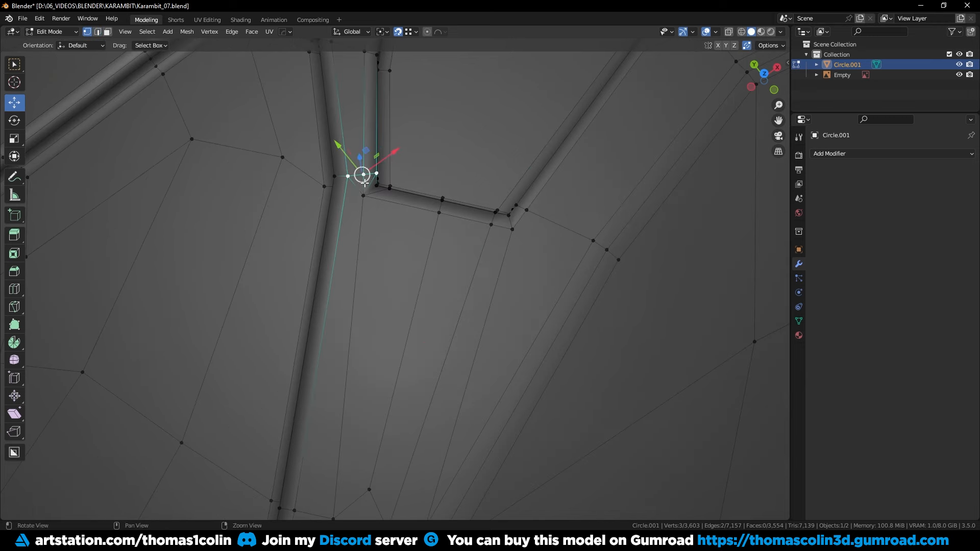
click(376, 186)
shift+click(363, 197)
shift+click(321, 458)
key(j)
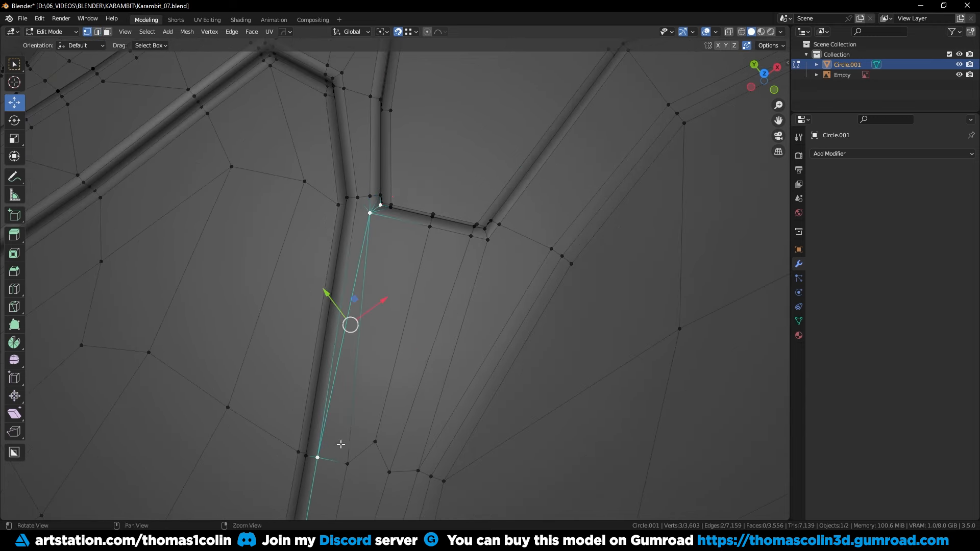
click(347, 459)
key(j)
- Dissolve the two redundant edges at the opening's recess-side corner
alt+right_drag(403, 301, 378, 267)
key(2)
click(349, 204)
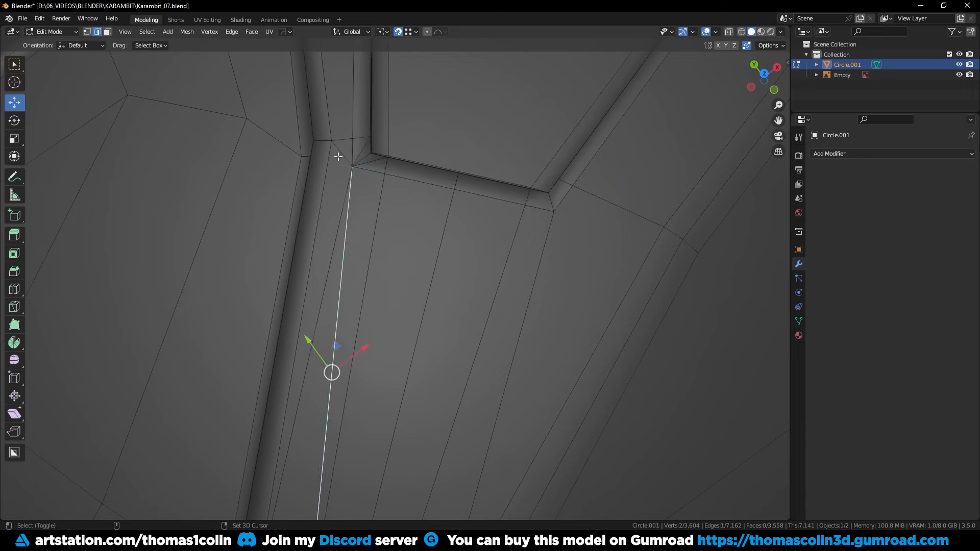
shift+click(369, 162)
key(ctrl+x)
alt+right_drag(402, 189, 400, 264)
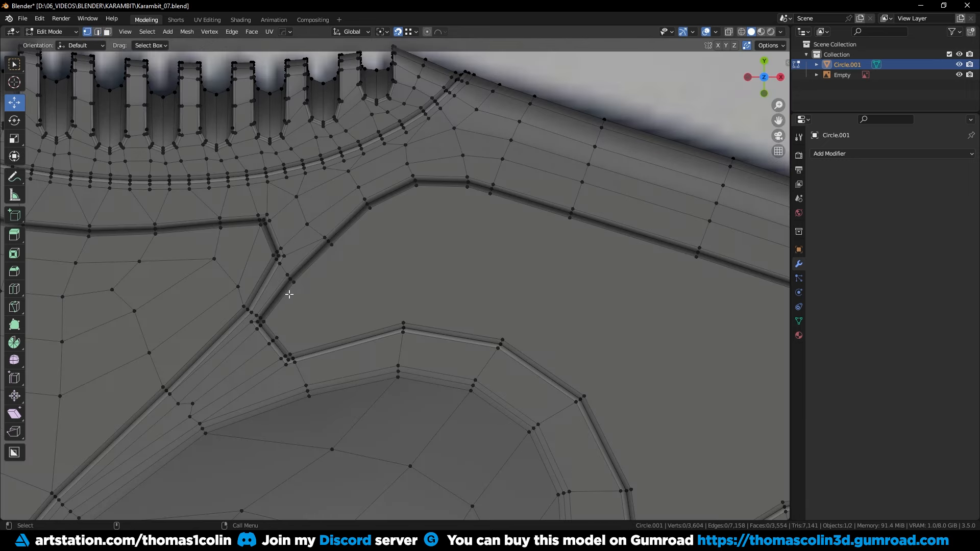
- Connect rim vertices across the filled face's recess-side end, cut that edge at its midpoint, and join the midpoint to the short end
shift+click(401, 322)
key(j)
key(ctrl+r)
click(330, 302)
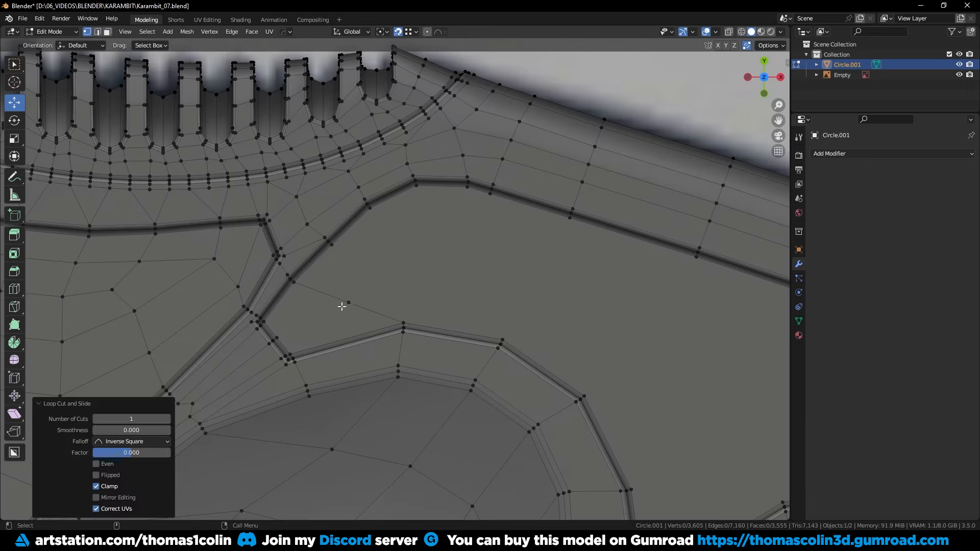
click(346, 304)
shift+click(279, 333)
key(j)
- Connect the rim vertices across the narrow notch between the second and third finger grooves
alt+right_drag(375, 271, 439, 320)
alt+middle_drag(497, 325, 207, 195)
alt+right_drag(270, 378, 278, 332)
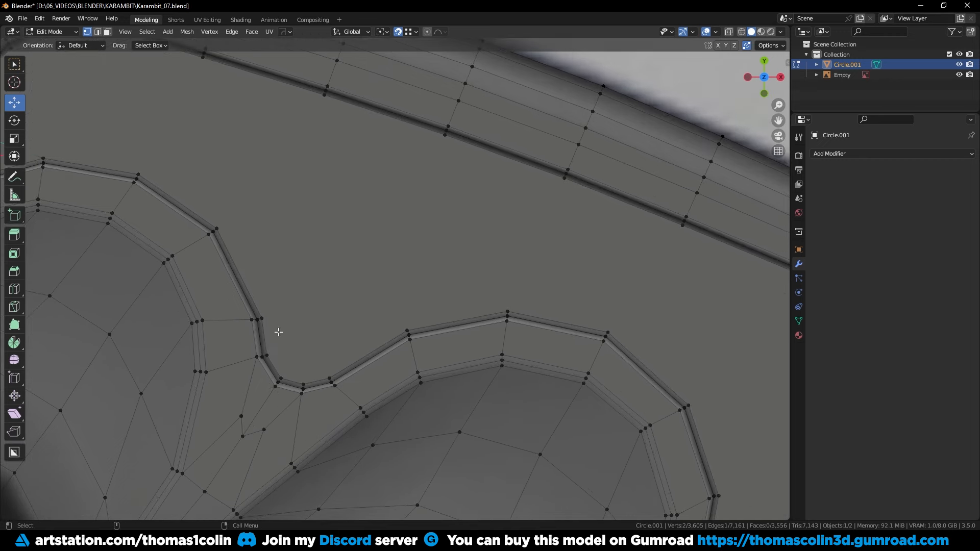
alt+middle_drag(583, 423, 217, 218)
shift+click(354, 293)
key(j)
- Divide the filled face's far end by connecting three opposite pairs of rim vertices near the serrations
alt+middle_drag(515, 271, 331, 345)
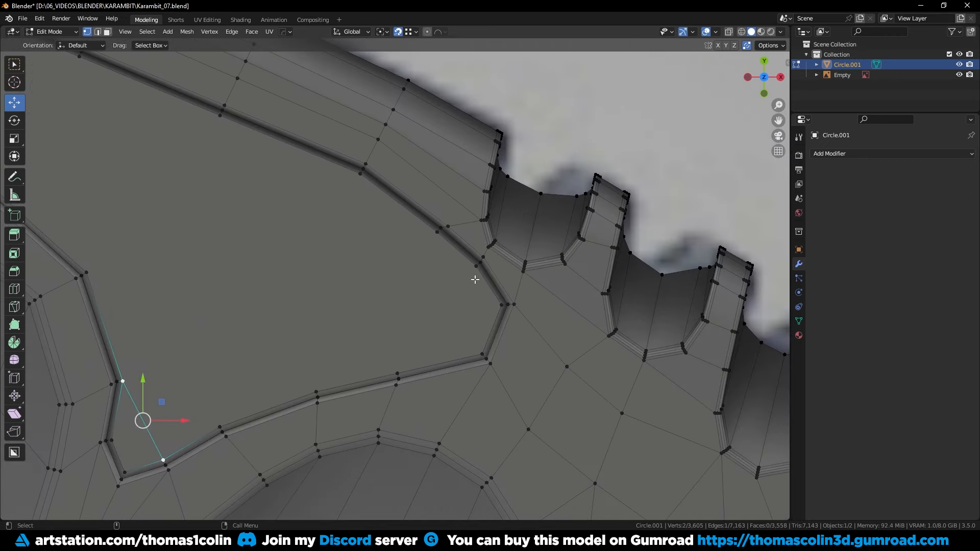
click(475, 268)
shift+click(479, 353)
key(j)
click(398, 370)
click(359, 180)
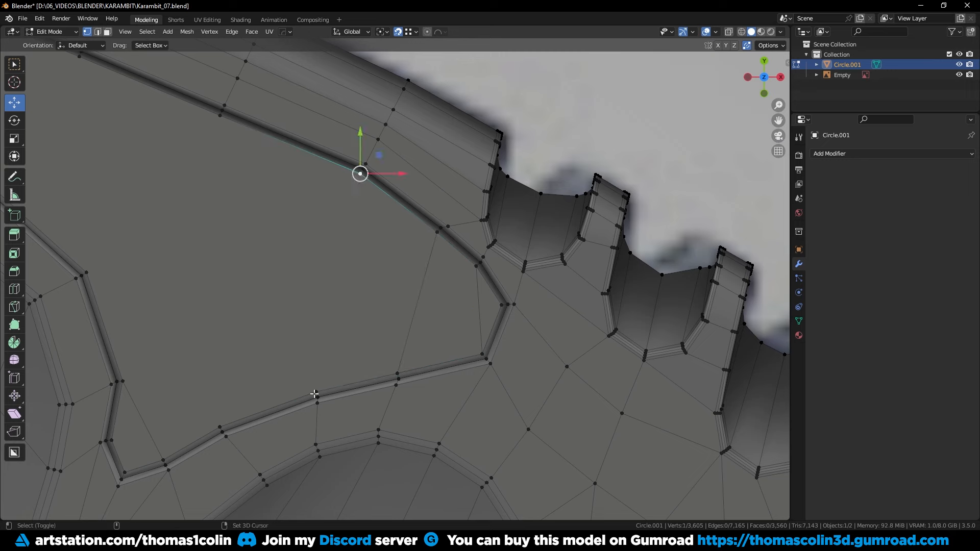
shift+click(313, 394)
key(j)
- Add three centered loop cuts across the strips at the filled face's far end
alt+middle_drag(235, 369, 351, 354)
click(533, 285)
key(2)
click(532, 283)
key(ctrl+r)
scroll(531, 280, up, 2)
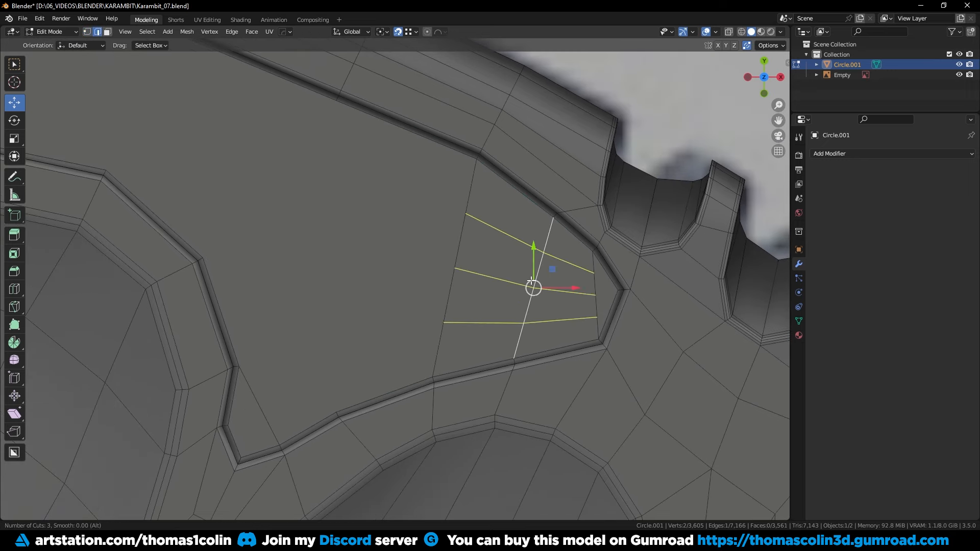
click(532, 281)
right_click(532, 281)
- Merge the three cut ends on the last cross edge into its middle vertex and dissolve the excess edge beside it
key(1)
click(594, 273)
key(g)
click(595, 295)
click(596, 318)
- Slide the far end's center vertex inward and move the merged vertex by X -0.02132 m and Y 0.002414 m
click(533, 287)
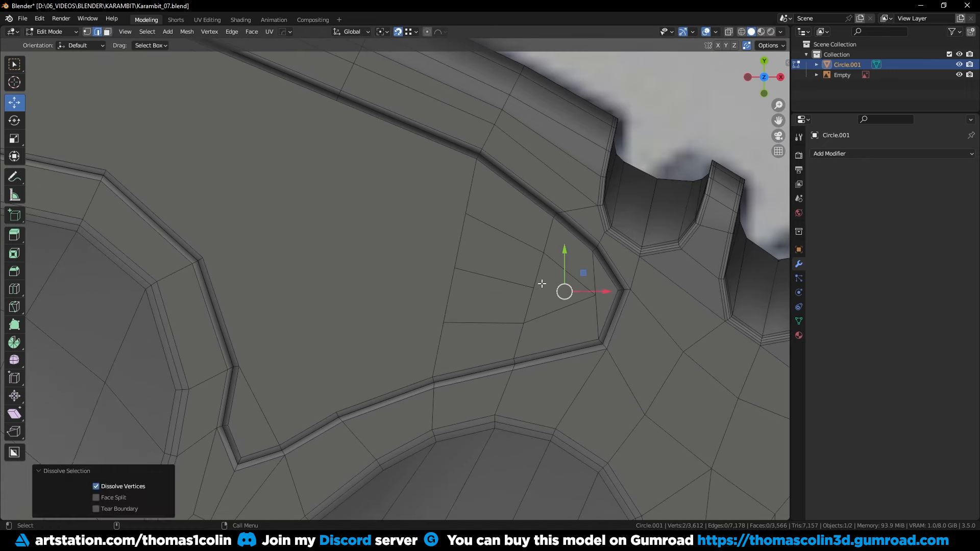
key(g)
key(g)
click(510, 281)
click(595, 295)
key(g)
click(568, 292)
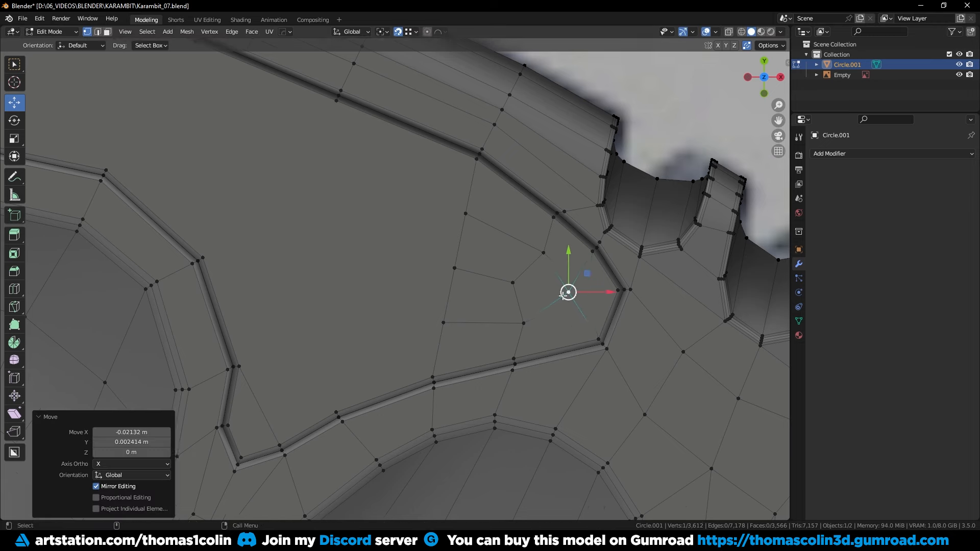
- Connect three rim vertices above the second finger groove to their counterparts on the opposite rim of the filled face
scroll(364, 273, down, 1)
shift+middle_drag(358, 290, 579, 389)
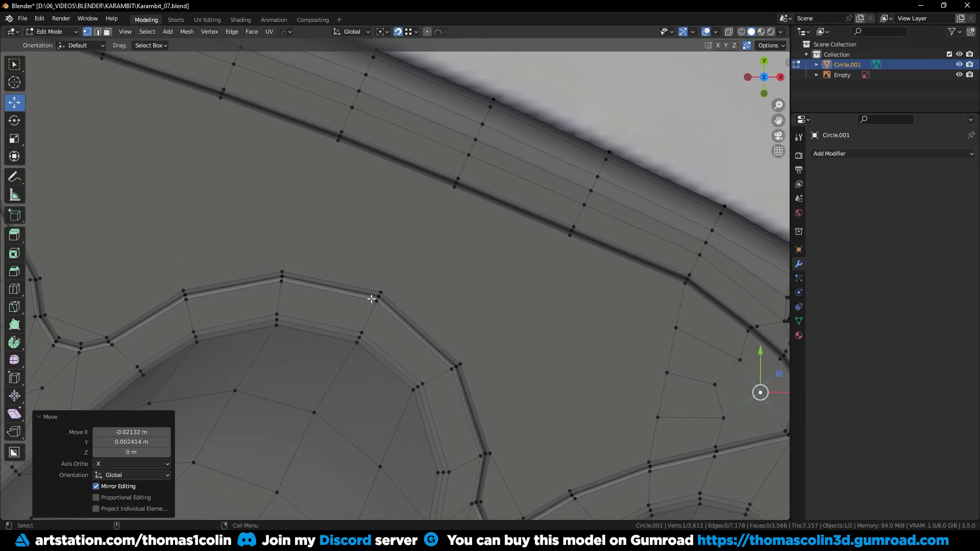
click(381, 291)
key(j)
shift+click(453, 188)
key(j)
click(282, 271)
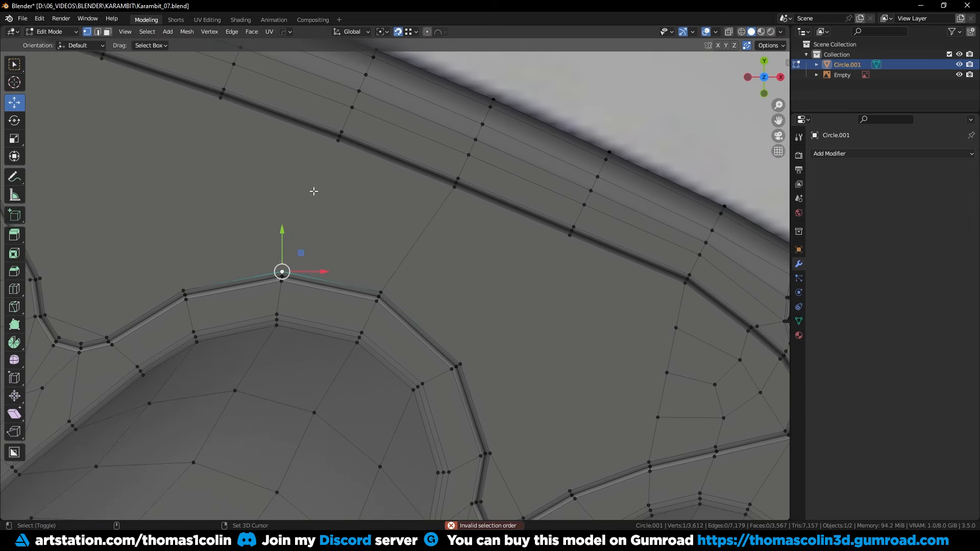
shift+click(338, 141)
key(j)
shift+middle_drag(467, 352, 419, 325)
click(415, 334)
shift+click(520, 209)
key(j)
- Add three centered loop cuts across the two strips above the second finger groove
shift+middle_drag(545, 325, 448, 269)
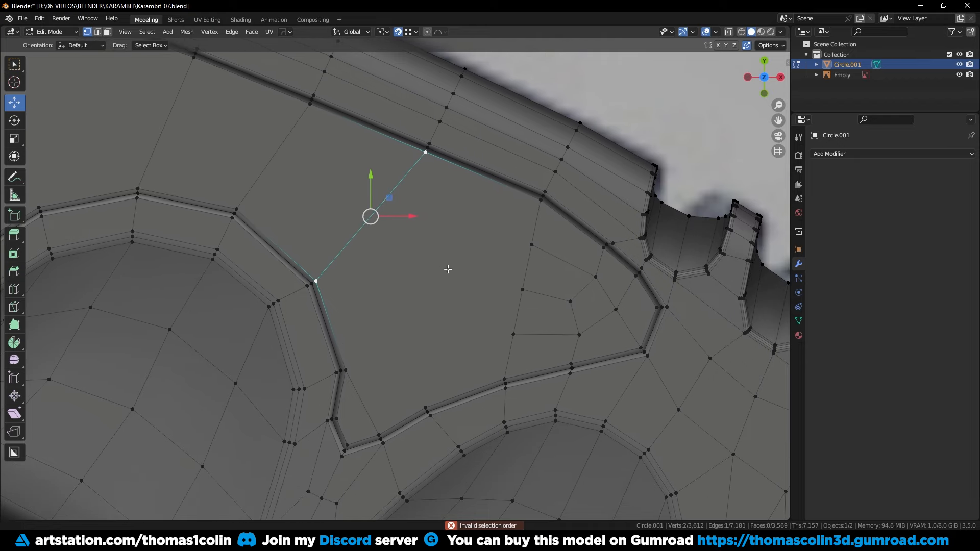
key(2)
click(278, 149)
key(ctrl+r)
scroll(278, 147, up, 2)
double_click(278, 146)
- Connect the three cut ends above the second finger groove to the matching vertices of the far-end cuts
key(1)
click(399, 185)
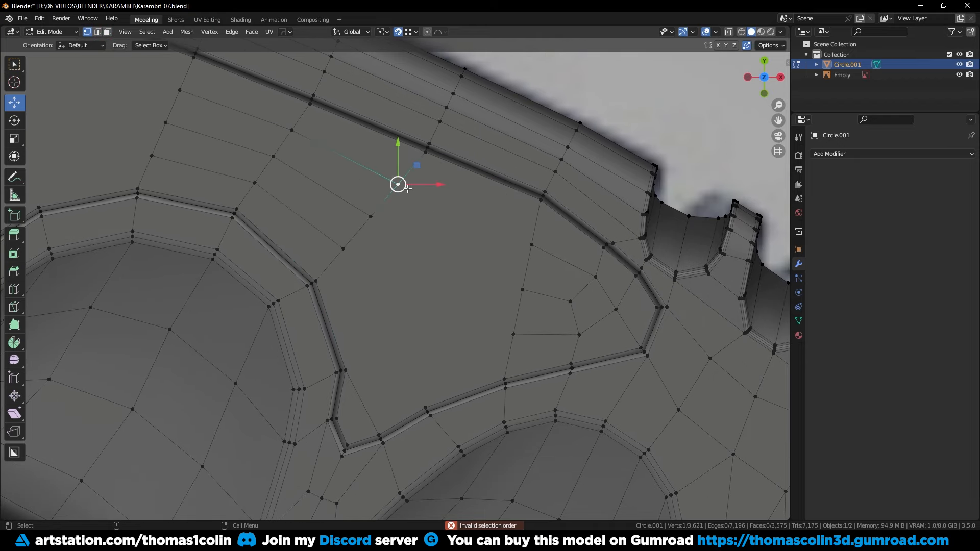
shift+click(530, 246)
key(j)
click(520, 288)
shift+click(372, 220)
key(j)
click(342, 248)
shift+click(513, 334)
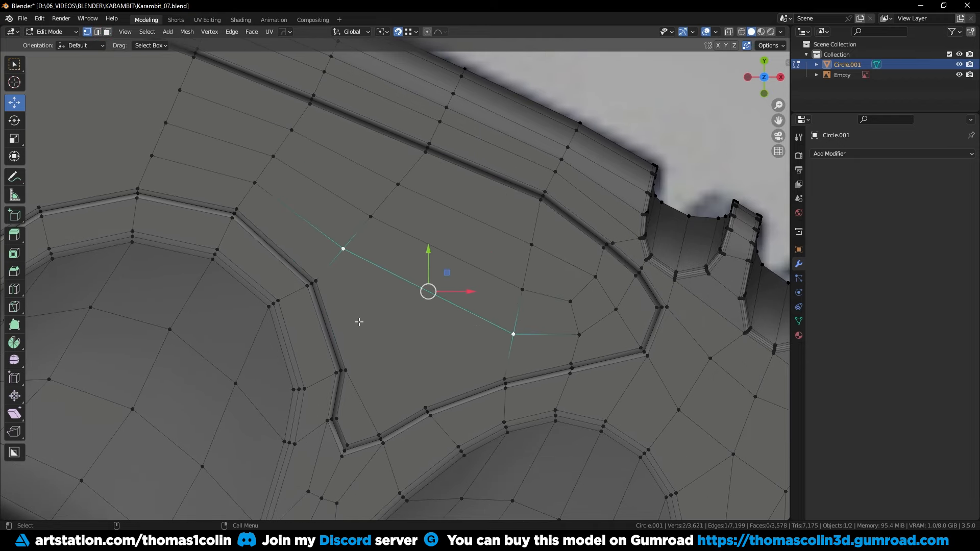
- Add a centered loop cut through the newly joined strips and connect its lowest vertex to the rim on both sides of the notch
key(ctrl+r)
click(448, 249)
click(449, 249)
click(427, 293)
shift+click(346, 365)
click(425, 408)
shift+click(427, 292)
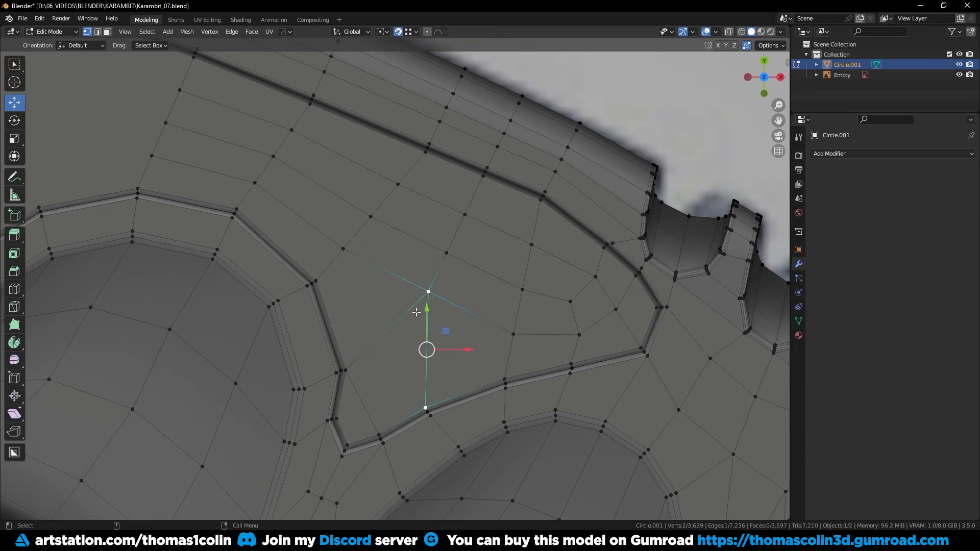
click(628, 82)
- Connect both sides of the notch between the first and second finger grooves to the opposite rim and to each other
alt+middle_drag(427, 207, 476, 241)
alt+right_drag(476, 241, 338, 239)
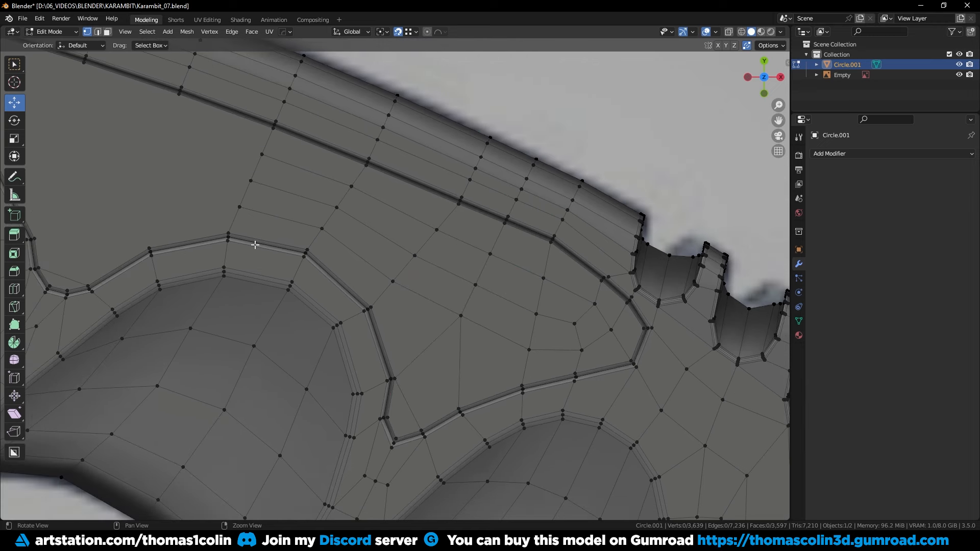
alt+middle_drag(255, 245, 514, 355)
alt+right_drag(332, 294, 383, 319)
shift+click(470, 199)
key(j)
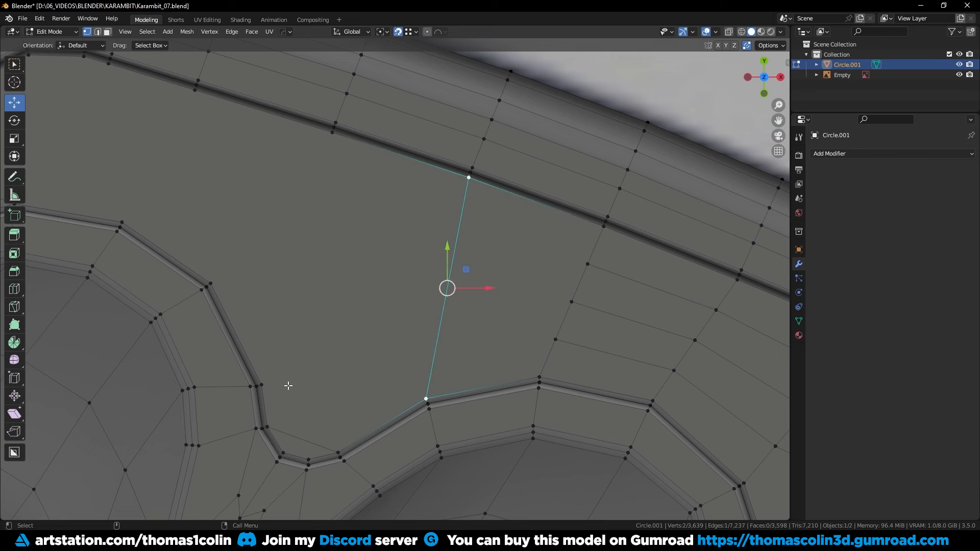
click(266, 383)
shift+click(326, 142)
key(j)
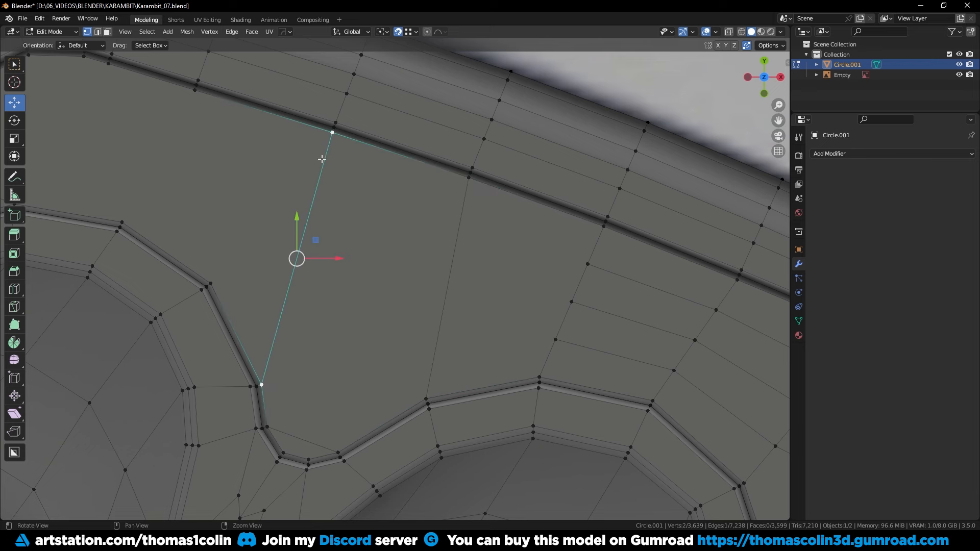
click(276, 391)
shift+click(419, 397)
key(j)
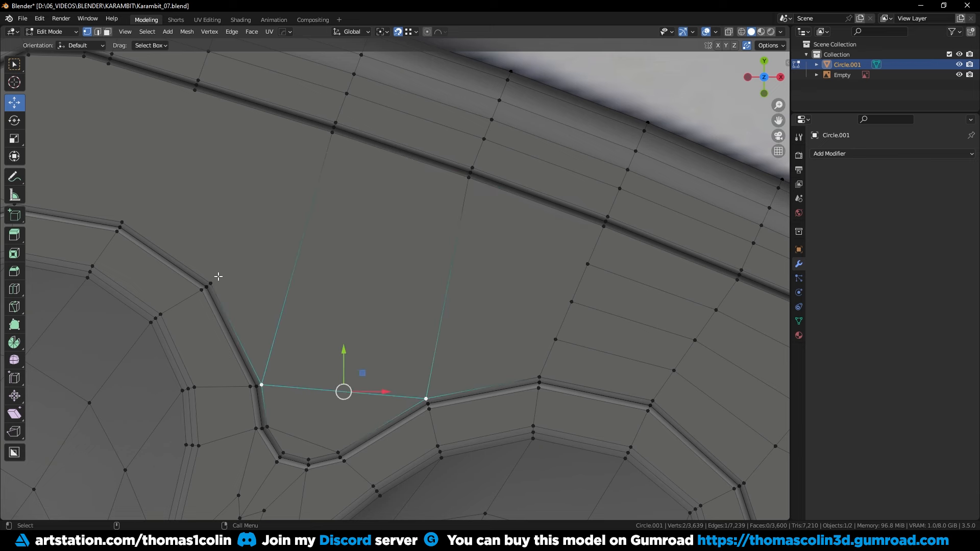
- Connect the rim vertex atop the first finger groove to the opposite rim and even out the loops crossing the band above it
shift+middle_drag(219, 276, 378, 355)
click(154, 275)
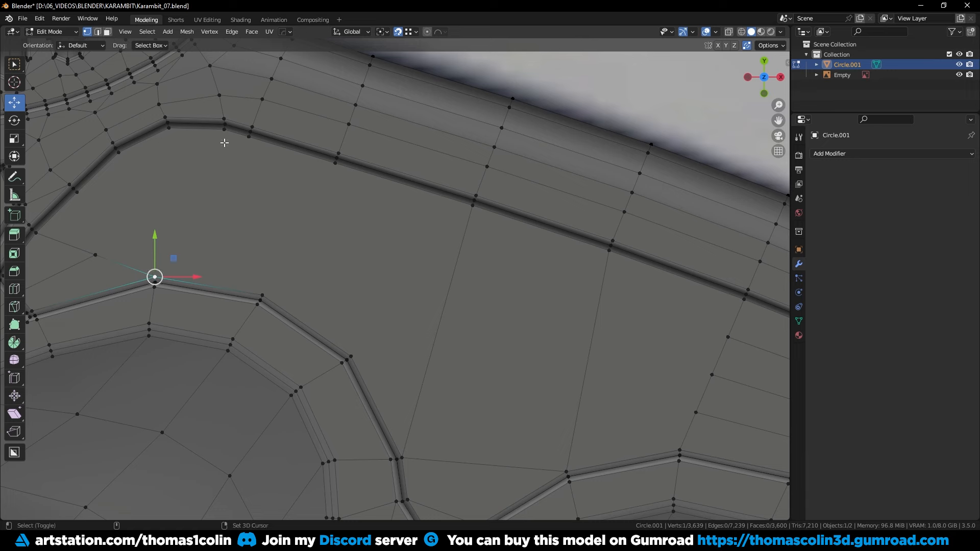
key(2)
shift+scroll(270, 158, up, 3)
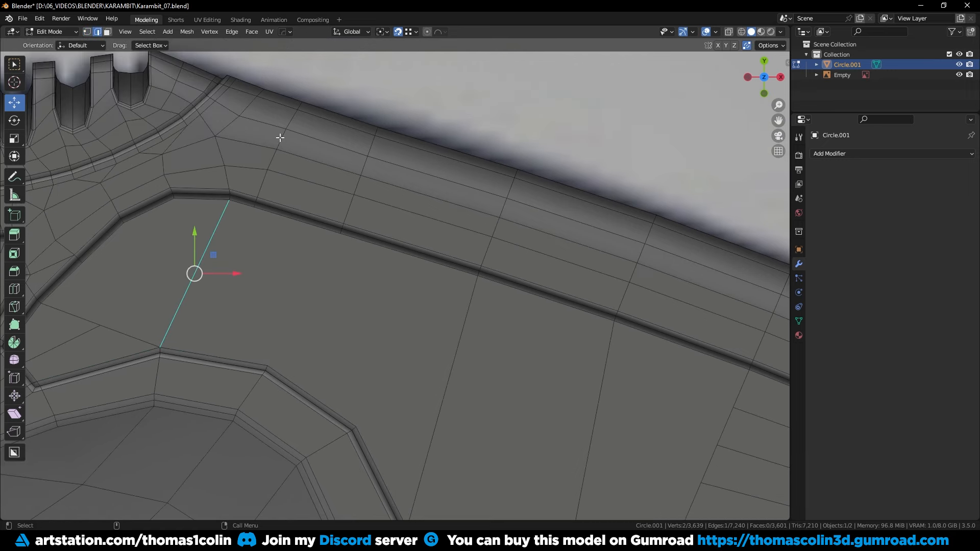
alt+shift+click(282, 138)
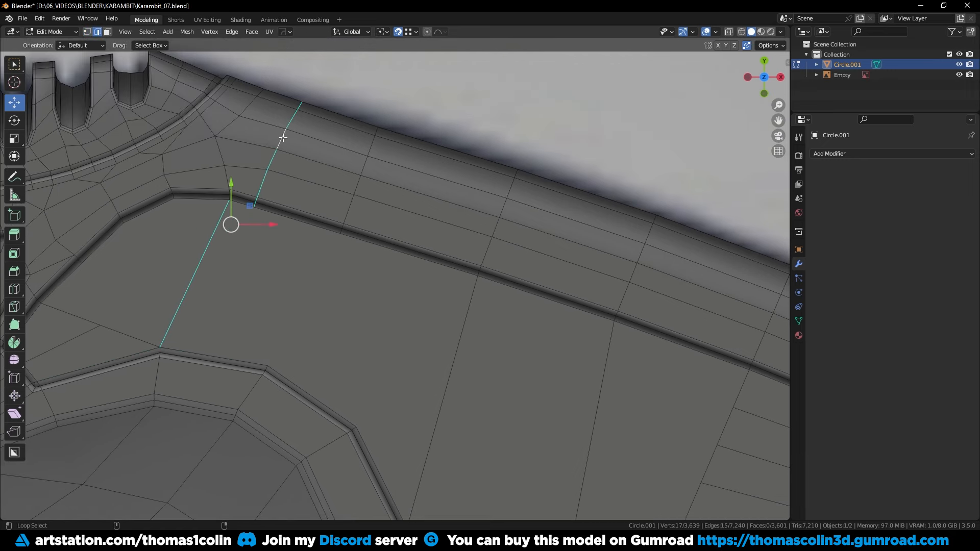
right_click(611, 208)
click(580, 507)
- Connect the remaining two rim vertices above the first finger groove to the opposite rim
key(1)
click(361, 307)
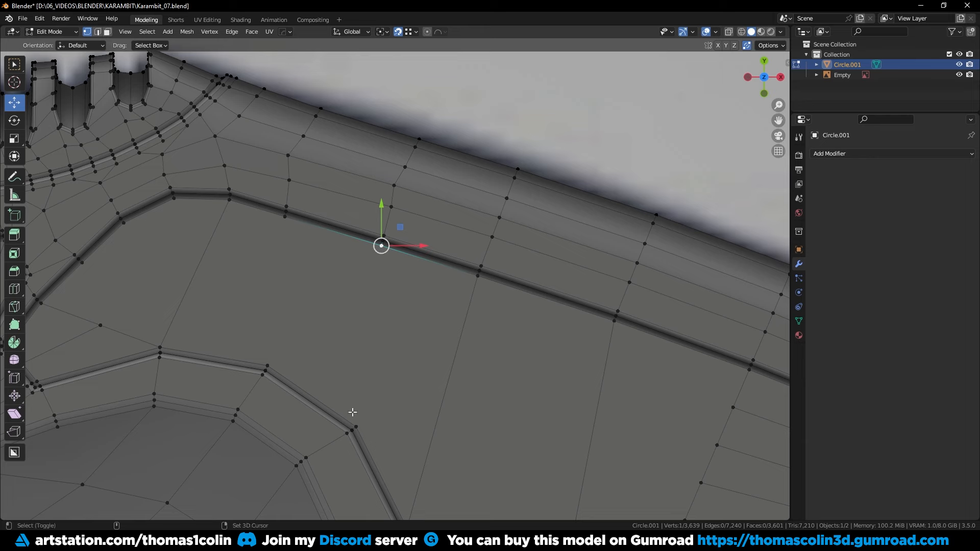
click(267, 366)
shift+click(284, 214)
key(j)
- Add three centered loop cuts across the strips above the first finger groove
key(KP_Decimal)
key(2)
key(ctrl+r)
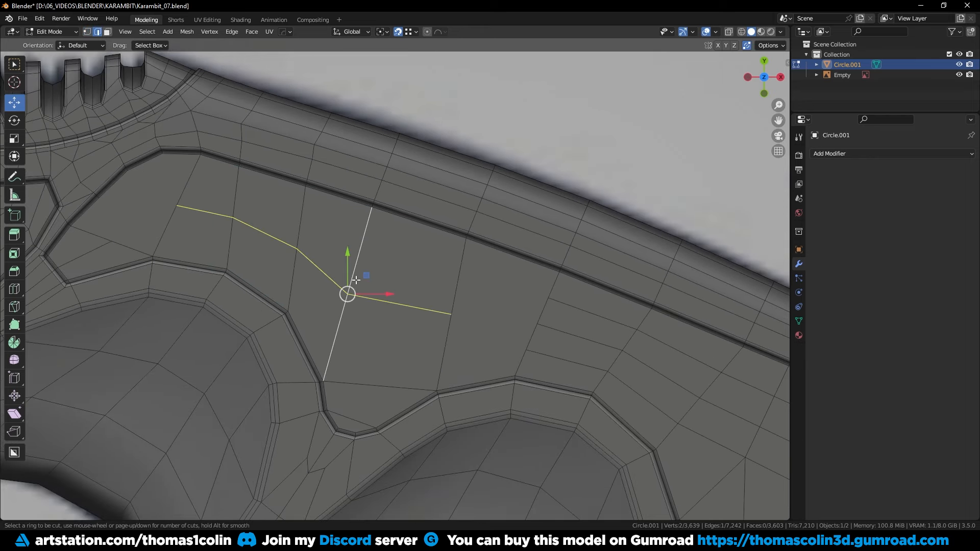
scroll(355, 280, up, 2)
click(356, 280)
- Replace the undivided face between the two cut sections with a quad fill that joins their rows
click(482, 293)
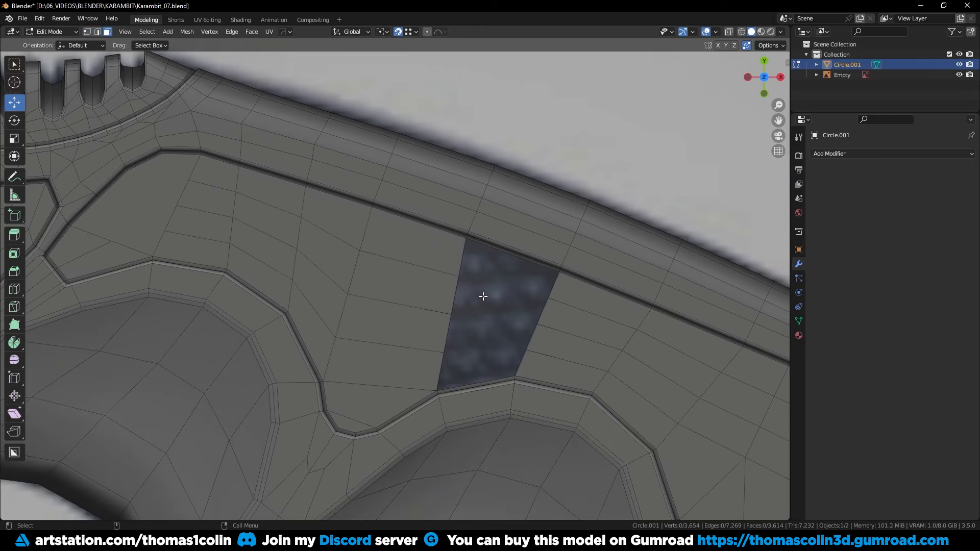
key(ctrl+f)
click(454, 264)
key(alt+a)
- Connect the two upper open row vertices at the inlay panel's blade-side end to their facing rim vertices
scroll(444, 240, up, 3)
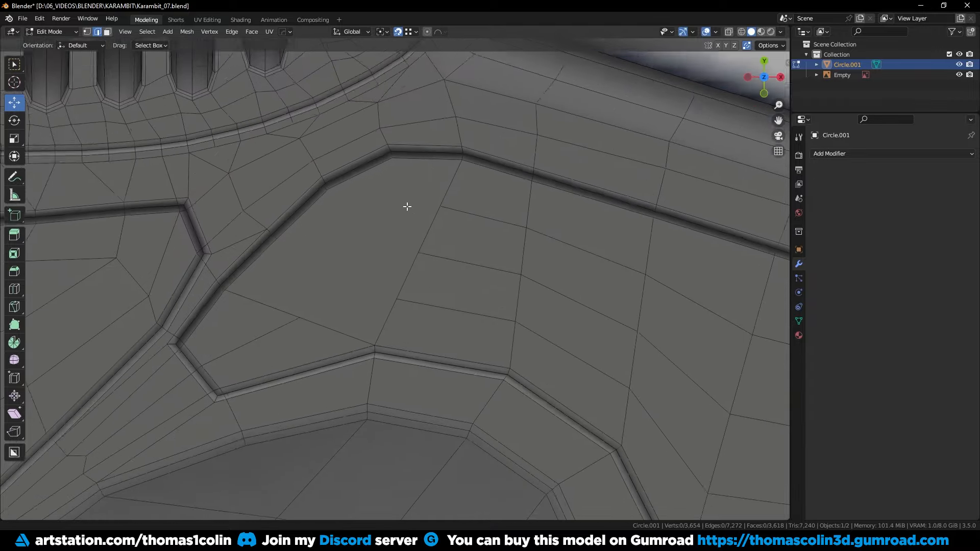
scroll(406, 206, up, 1)
key(1)
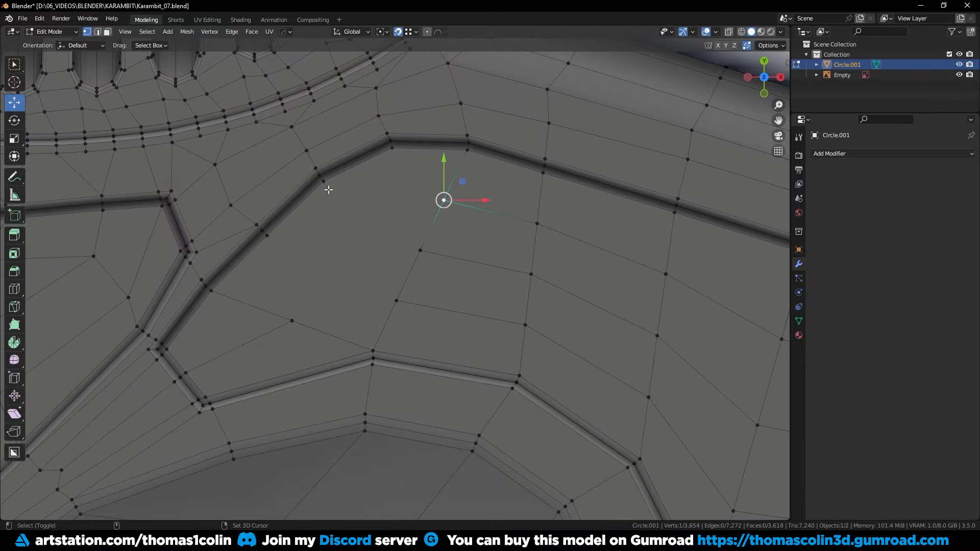
click(418, 251)
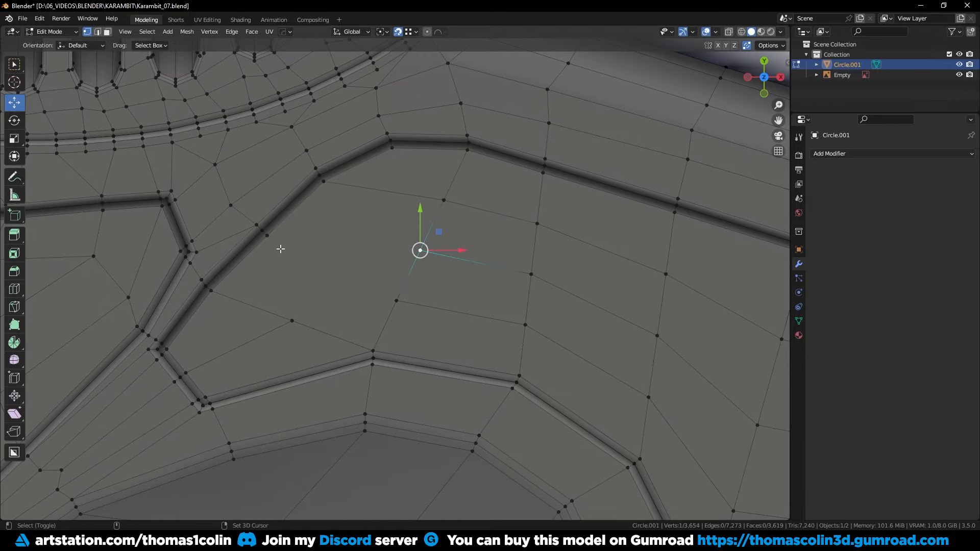
- Slide the interior junction vertex toward the rim and knife-cut edges linking it, the lowest open row vertex and the rim through a new vertex
click(290, 319)
key(shift+v)
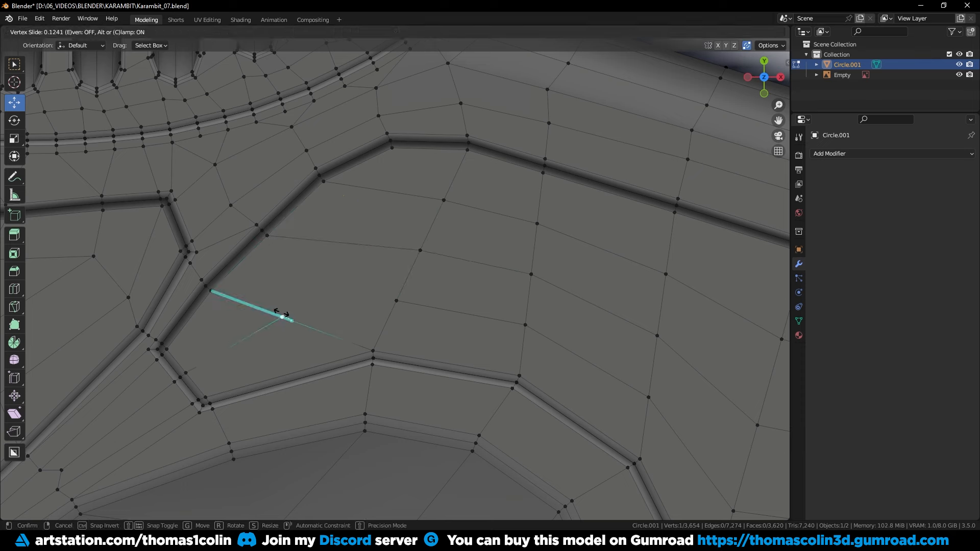
click(273, 313)
key(k)
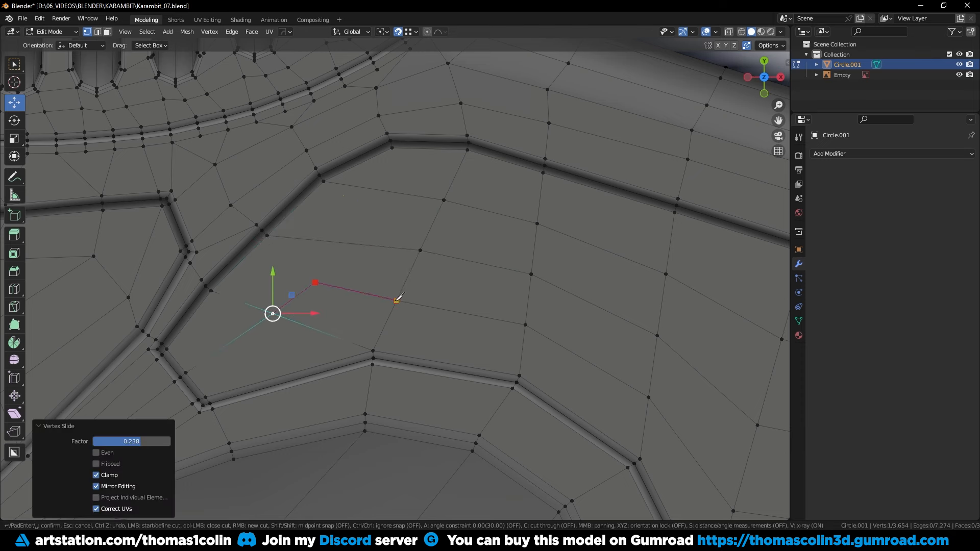
click(269, 235)
key(space)
click(395, 234)
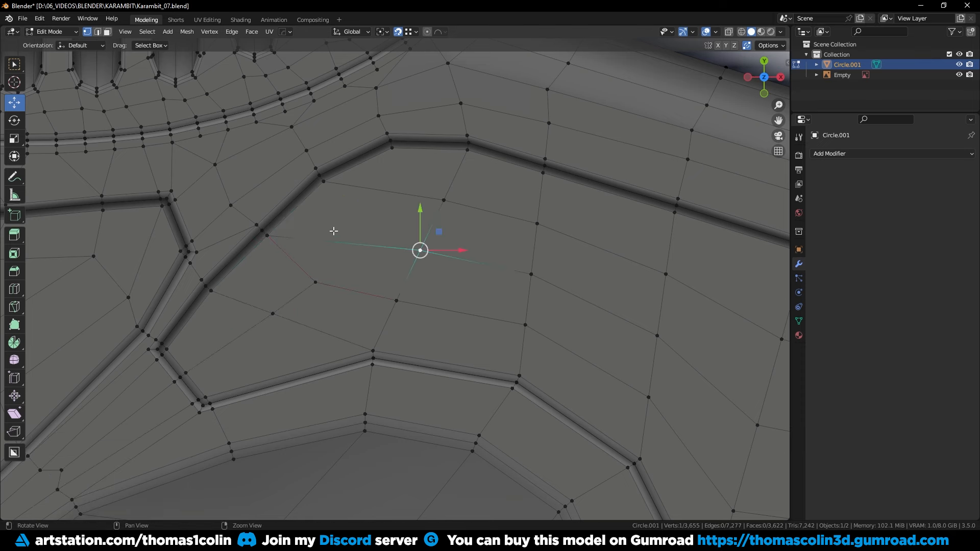
- Select the seven edge loops that cross the inlay panel and the rounded spine strip above it
scroll(501, 314, down, 4)
shift+middle_drag(501, 314, 212, 227)
key(2)
alt+click(387, 139)
alt+shift+click(319, 116)
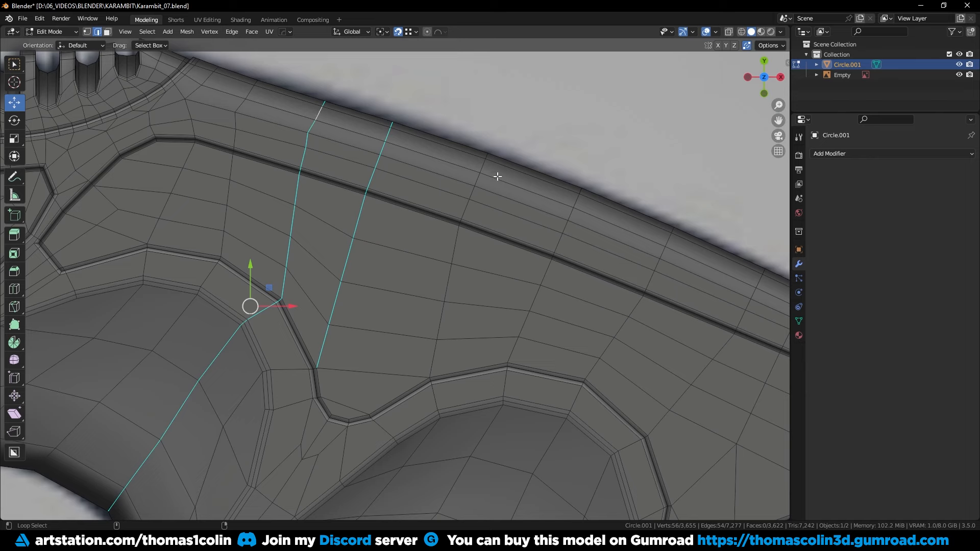
alt+shift+click(566, 196)
alt+shift+click(666, 234)
shift+middle_drag(667, 233, 474, 208)
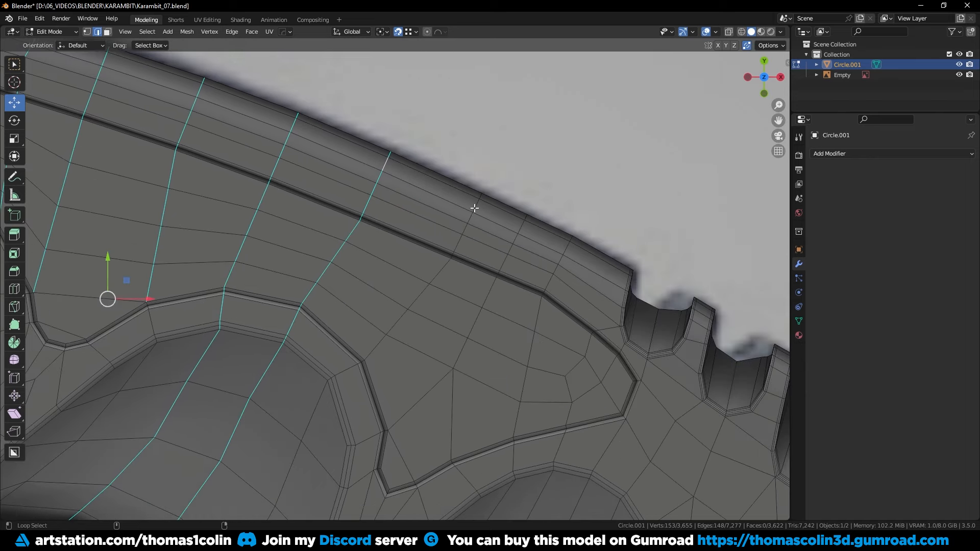
alt+shift+click(512, 223)
- Deselect the loops' edges in the panel and finger grooves so only the segments across the spine strip remain selected
scroll(528, 232, down, 4)
key(alt+z)
ctrl+drag(109, 255, 206, 369)
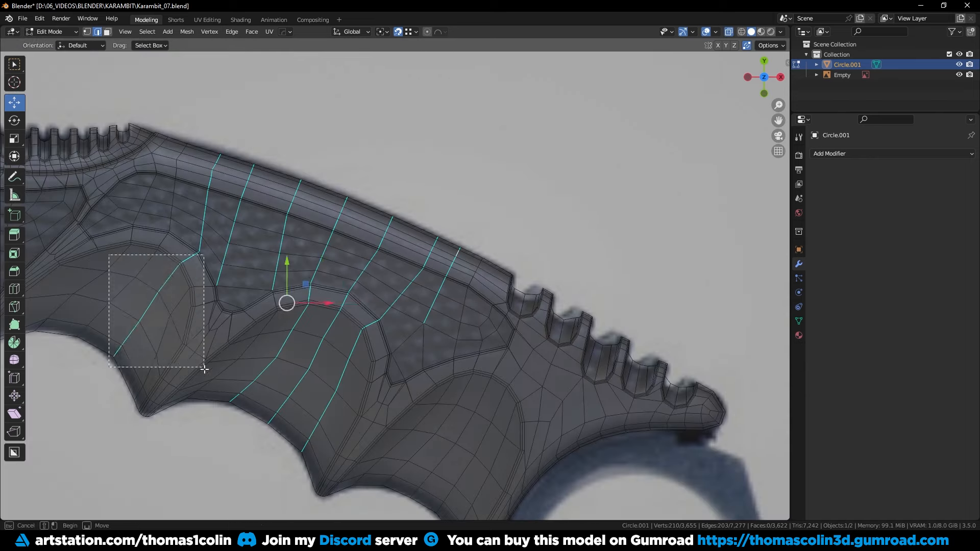
ctrl+drag(207, 248, 235, 277)
ctrl+drag(181, 206, 221, 228)
ctrl+drag(190, 198, 244, 233)
ctrl+drag(251, 226, 306, 280)
ctrl+drag(260, 270, 289, 296)
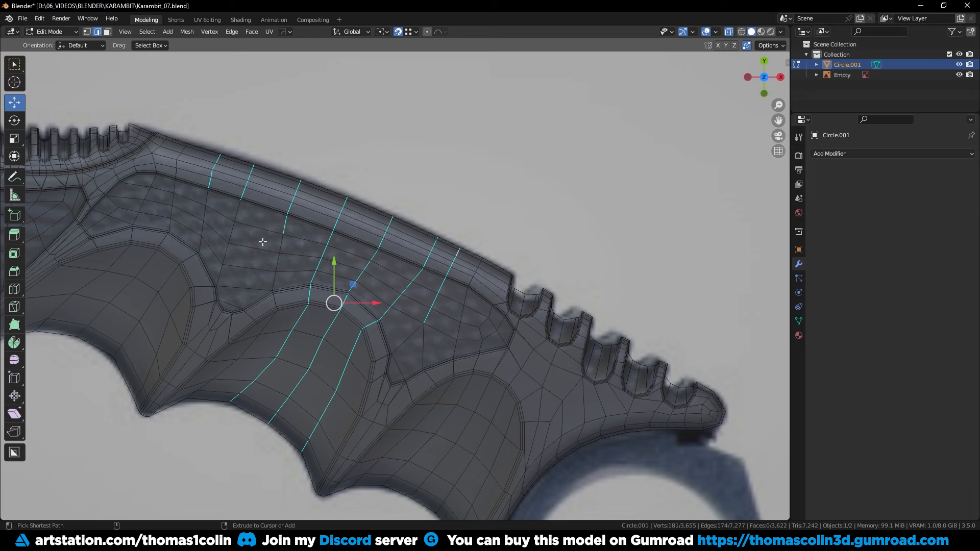
ctrl+drag(266, 218, 300, 240)
ctrl+drag(296, 234, 332, 274)
ctrl+drag(285, 272, 326, 334)
ctrl+drag(235, 351, 322, 429)
ctrl+drag(242, 324, 376, 441)
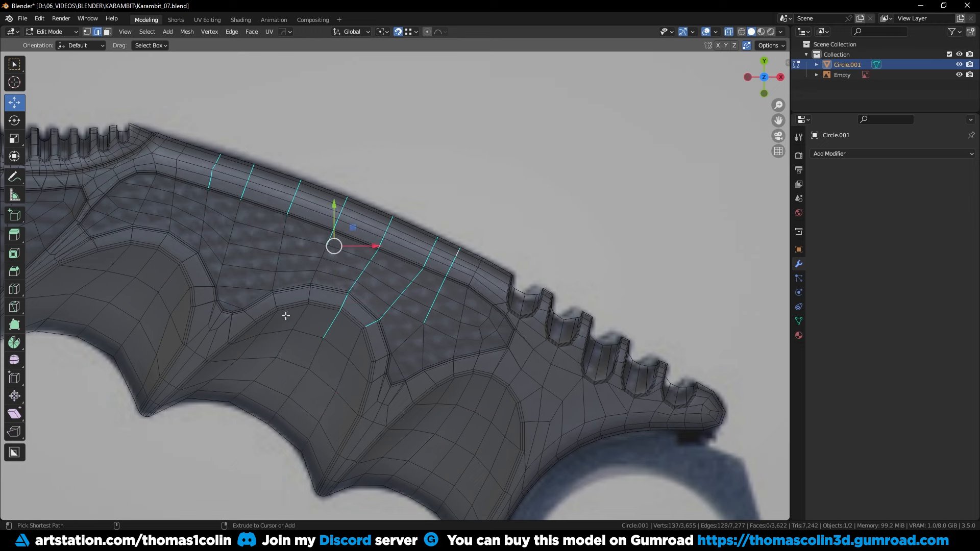
ctrl+drag(425, 325, 344, 263)
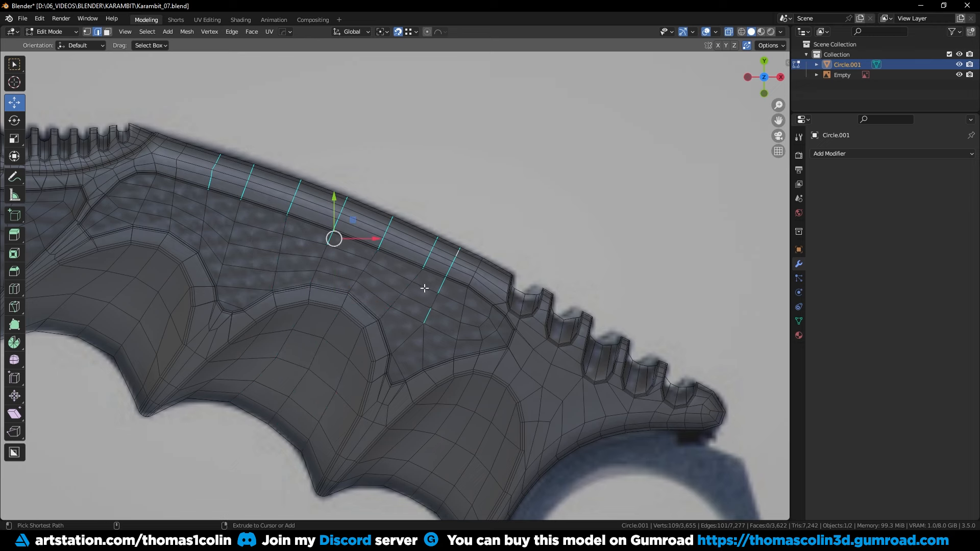
alt+right_drag(393, 314, 536, 306)
ctrl+click(266, 211)
- Apply Set Flow to the selected spine-strip edges with tension 180 and 5 iterations
alt+middle_drag(255, 231, 489, 295)
alt+right_drag(488, 294, 403, 278)
alt+middle_drag(403, 278, 325, 276)
right_click(608, 493)
click(609, 507)
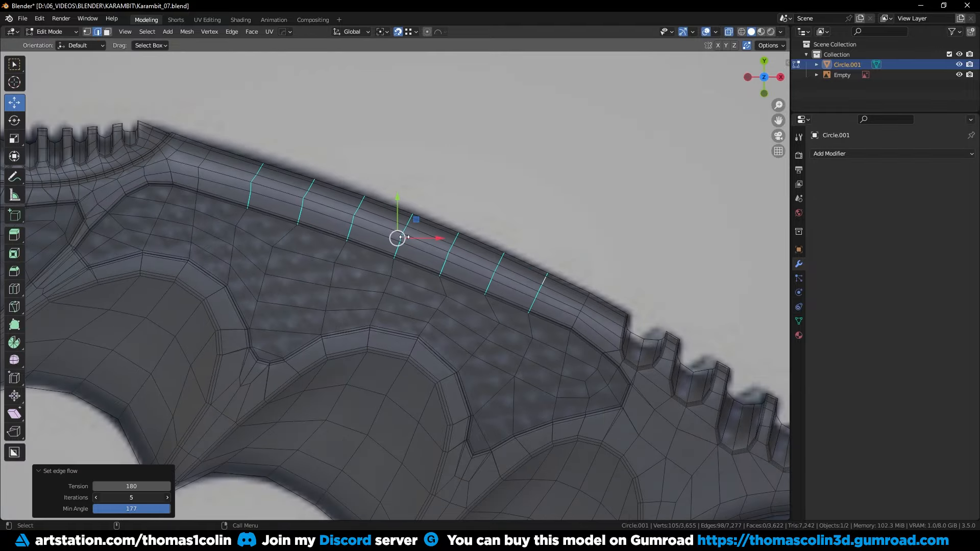
- Even out the inlay panel's topology in Sculpt Mode with the Smooth brush at strength 0.700
key(3)
key(Tab)
click(51, 32)
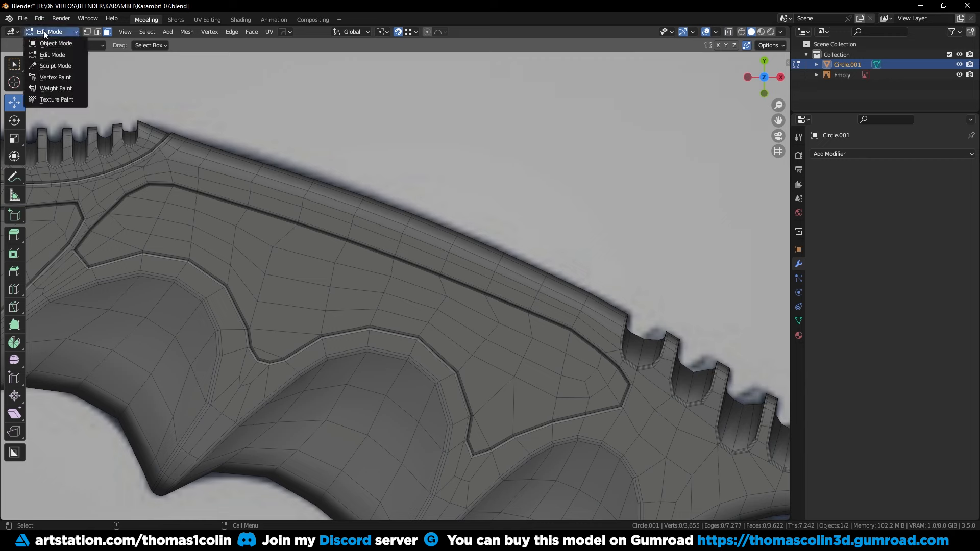
click(55, 59)
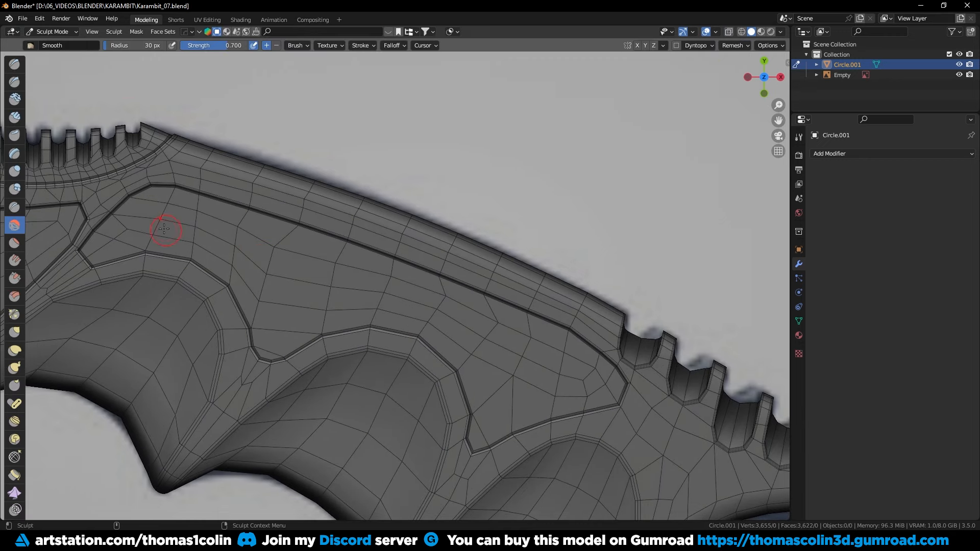
drag(164, 229, 522, 361)
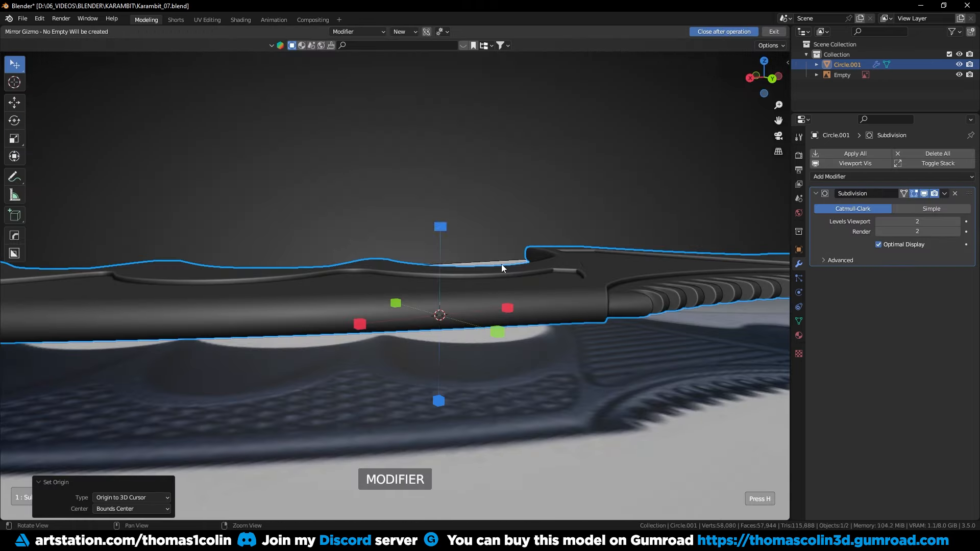
- Mirror the handle across the Z axis
click(440, 224)
key(ctrl+x)
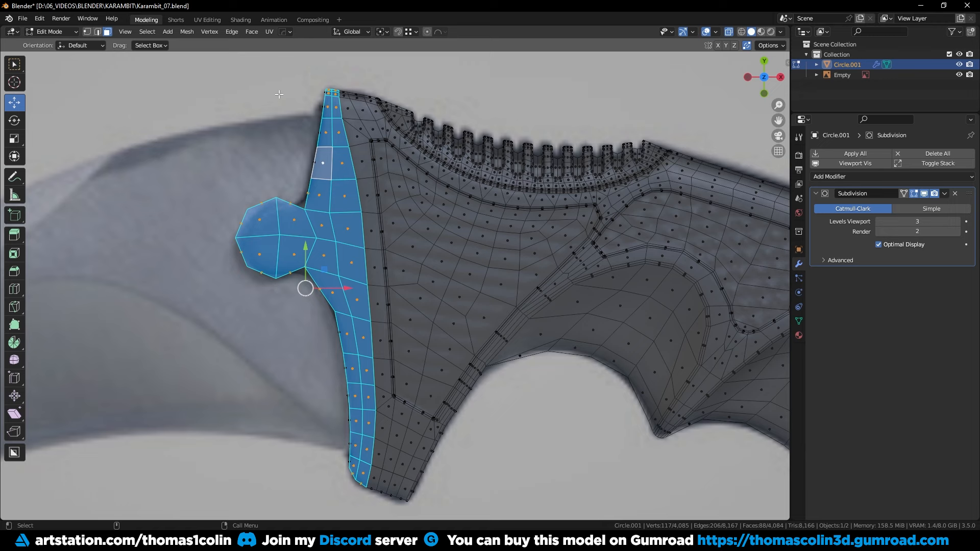
- Complete the face selection of the handle's front strip, including its round lug, and separate it into its own object
drag(267, 70, 314, 222)
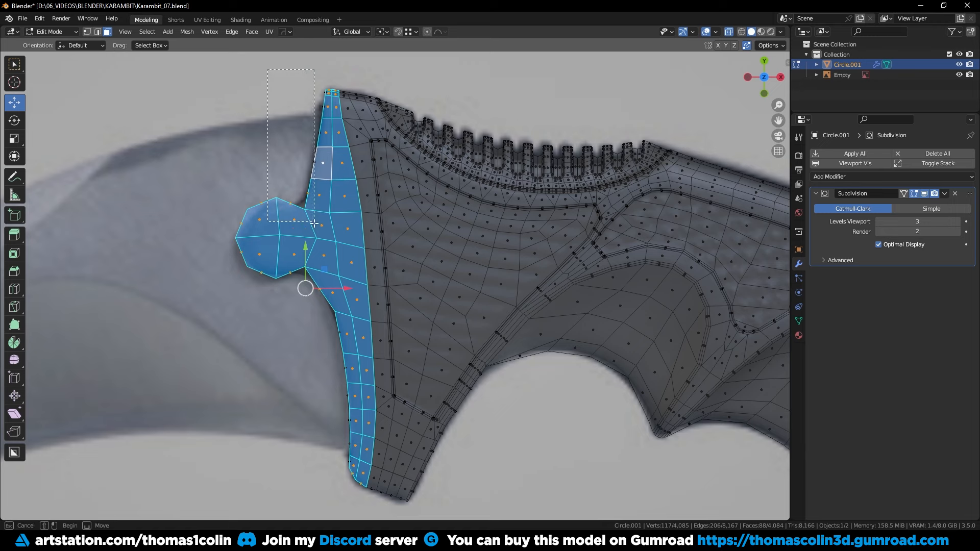
shift+middle_drag(344, 425, 283, 204)
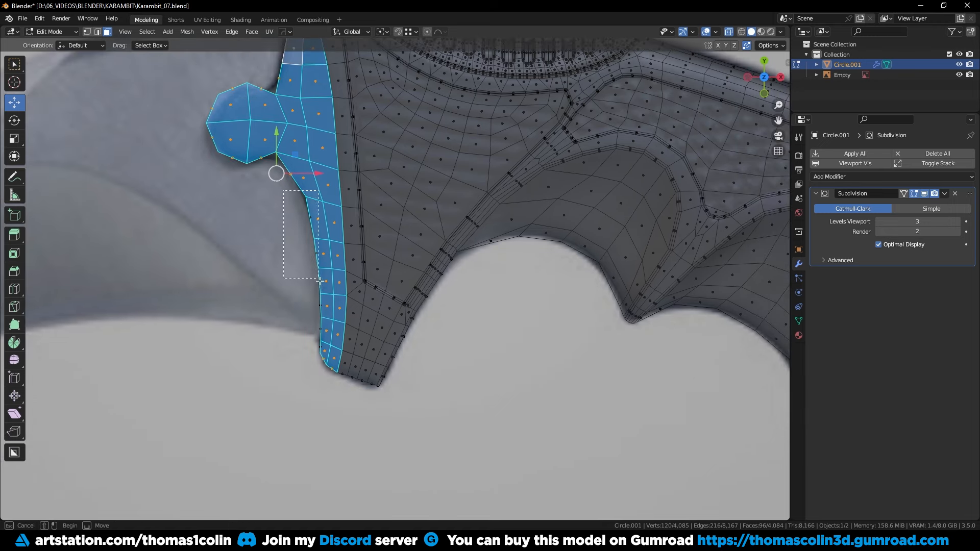
drag(330, 382, 330, 381)
key(p)
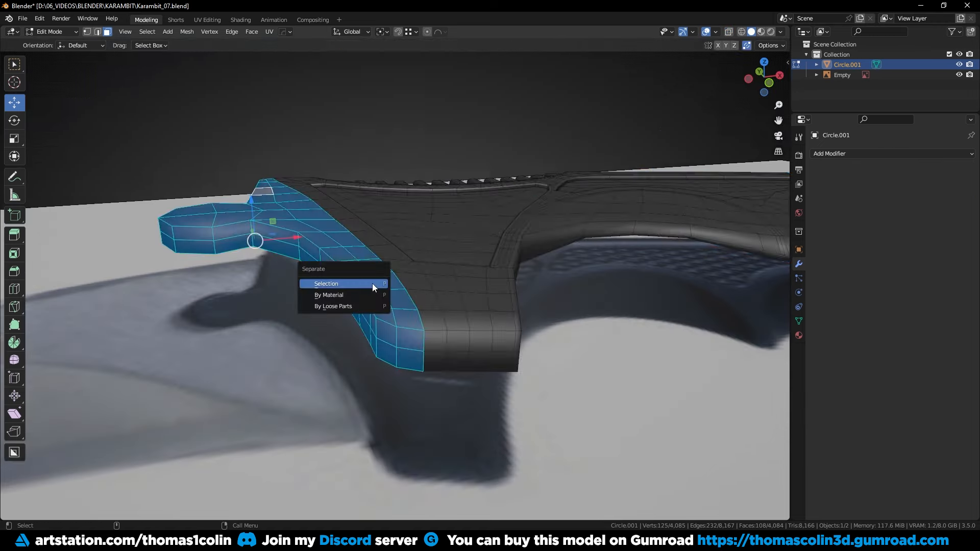
click(372, 283)
- Scale the separated front strip down along Z so it is thinner than the handle
key(q)
click(358, 251)
key(Tab)
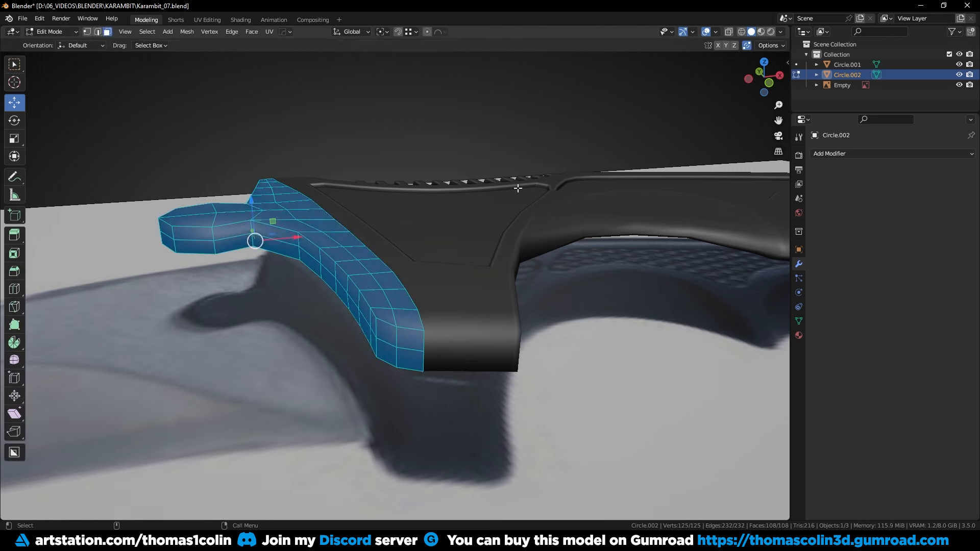
key(s)
key(z)
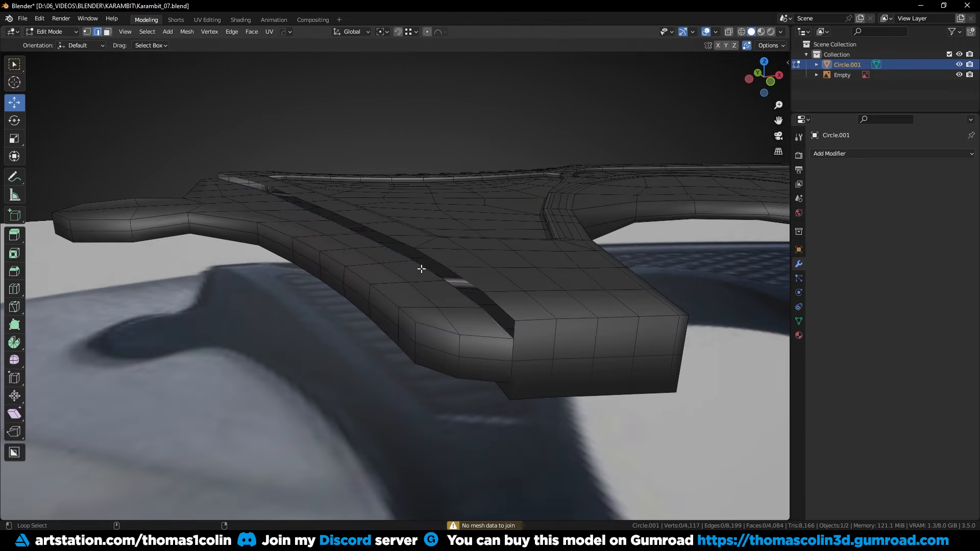
- Bridge the open gap between the thinned front strip and the handle, and dissolve the extra edge loop at the seam
alt+click(436, 260)
right_click(417, 270)
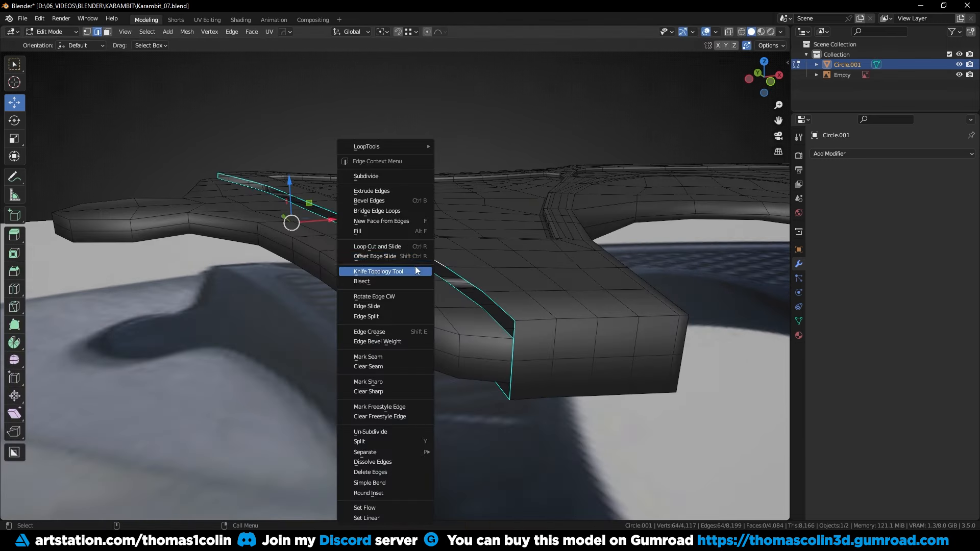
click(381, 214)
scroll(472, 304, up, 2)
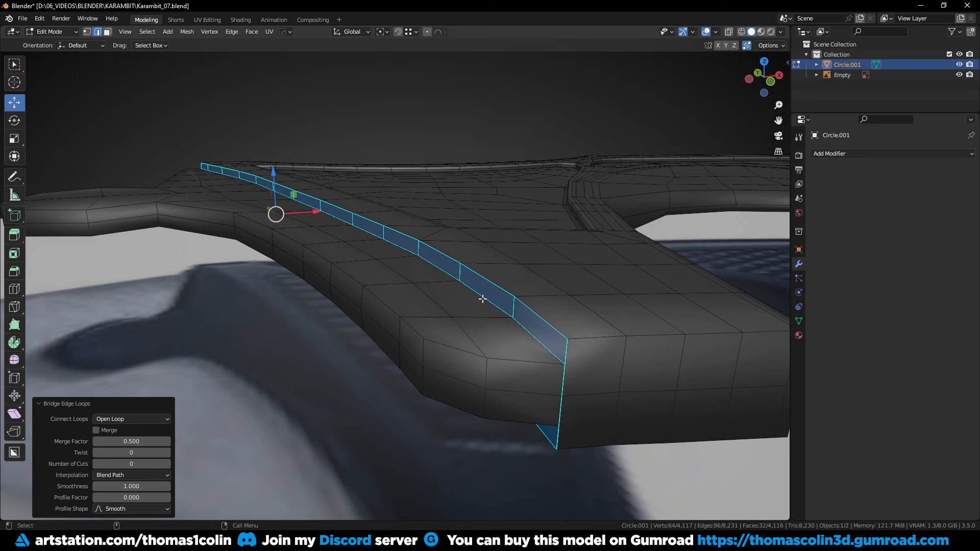
key(ctrl+z)
key(ctrl+x)
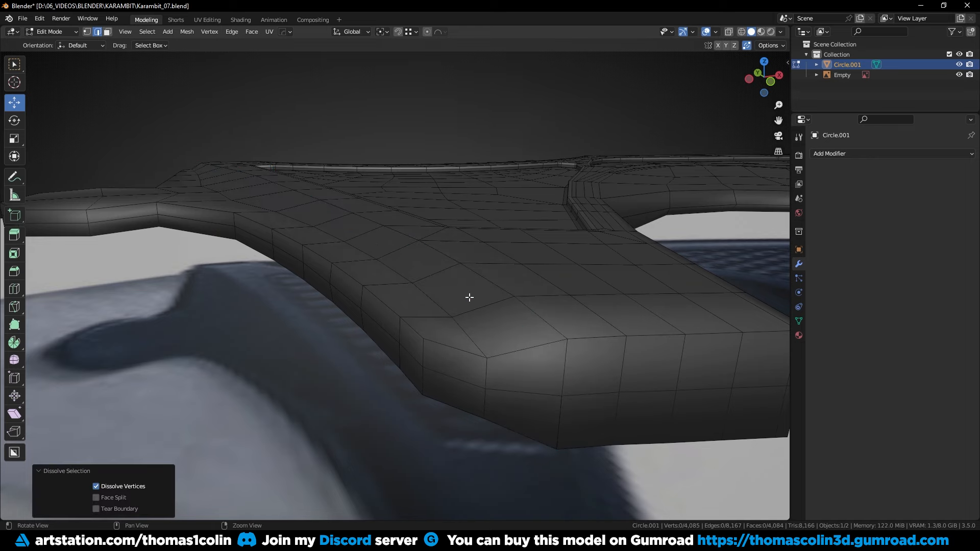
- Select the upper and lower outline edges around the front strip and round lug and scale them down along Z with proportional editing
alt+drag(470, 298, 434, 294)
alt+shift+click(342, 286)
alt+shift+click(336, 328)
alt+shift+click(138, 222)
alt+shift+click(117, 204)
alt+drag(110, 212, 317, 271)
alt+shift+click(331, 303)
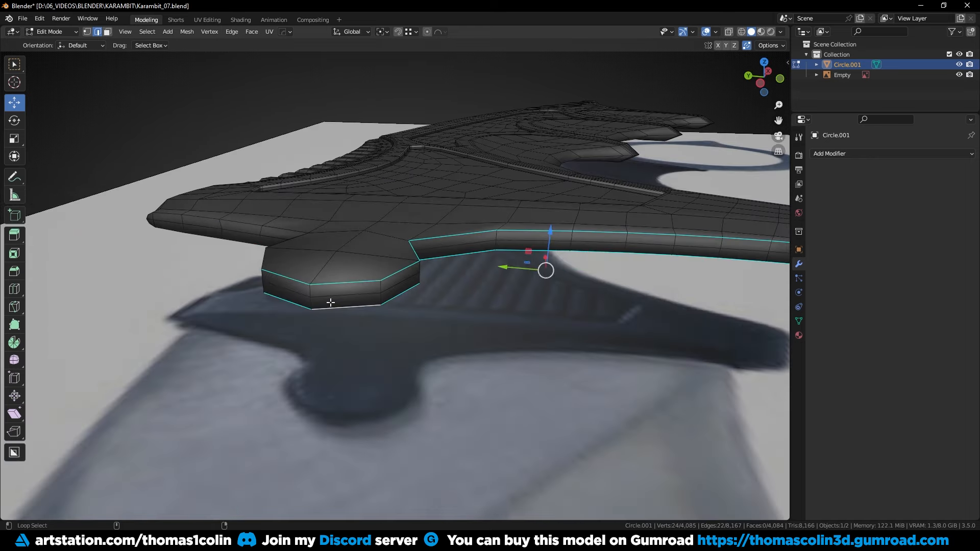
middle_drag(331, 303, 408, 306)
alt+shift+click(413, 305)
middle_drag(656, 298, 405, 42)
key(s)
key(z)
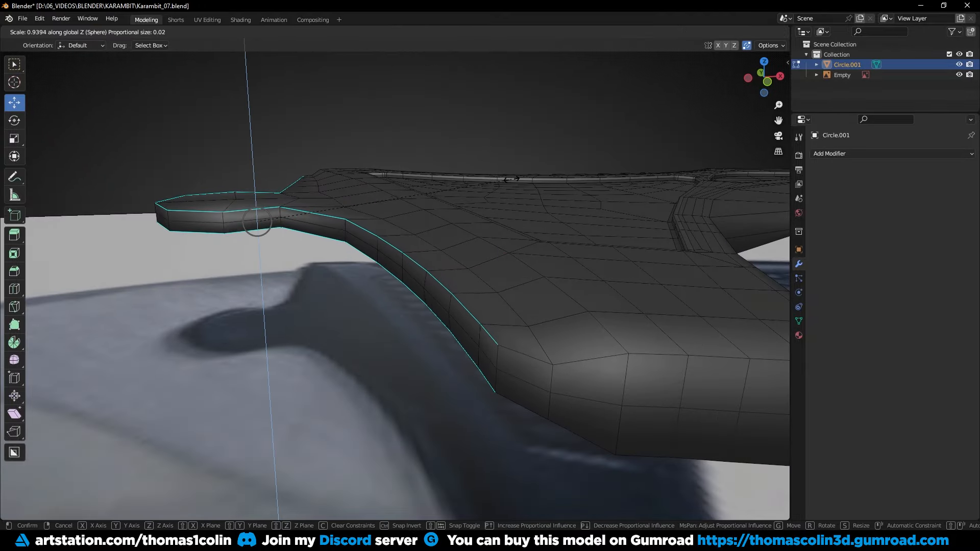
scroll(257, 221, down, 1)
click(439, 183)
- Apply Set Flow to the short upper section of the edge loop running along the front strip
key(KP_7)
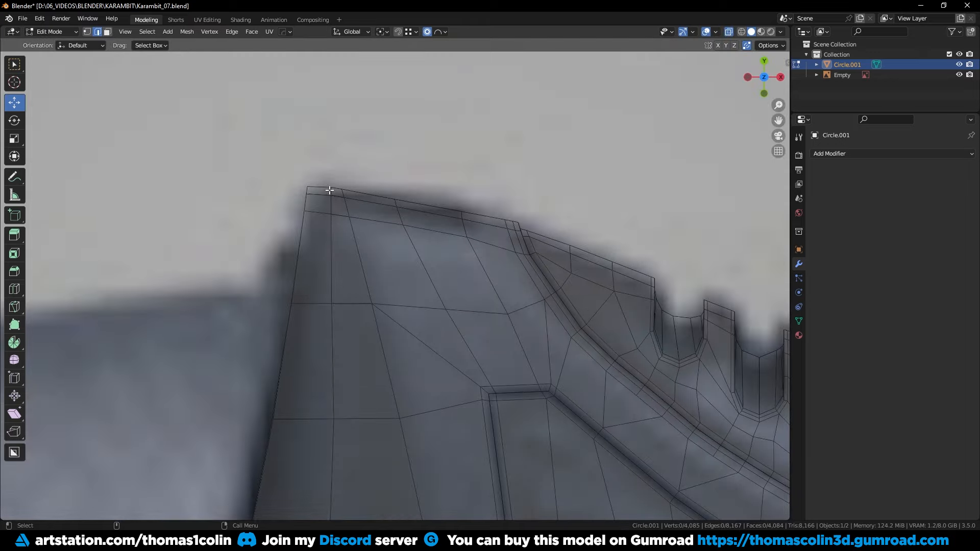
scroll(330, 264, down, 9)
shift+middle_drag(345, 390, 334, 258)
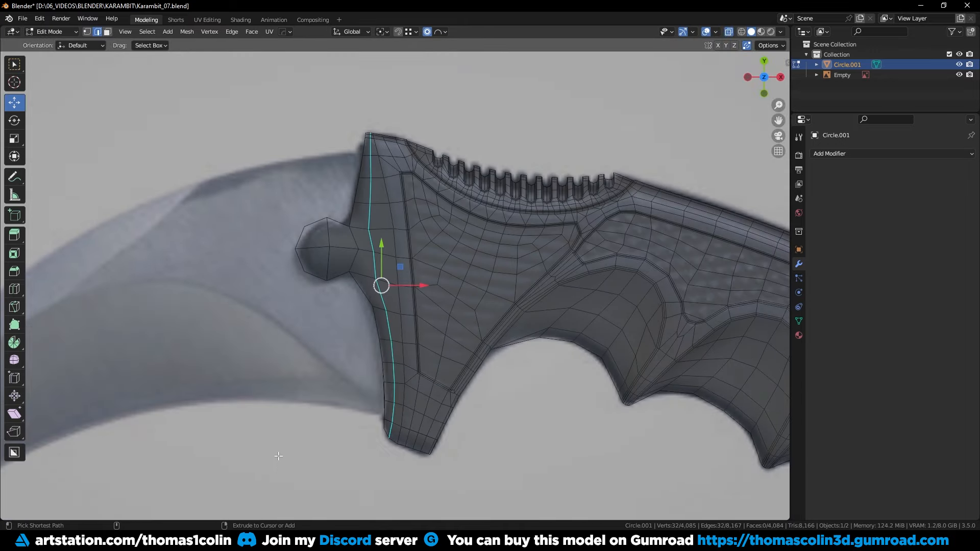
ctrl+drag(278, 469, 495, 168)
key(KP_Decimal)
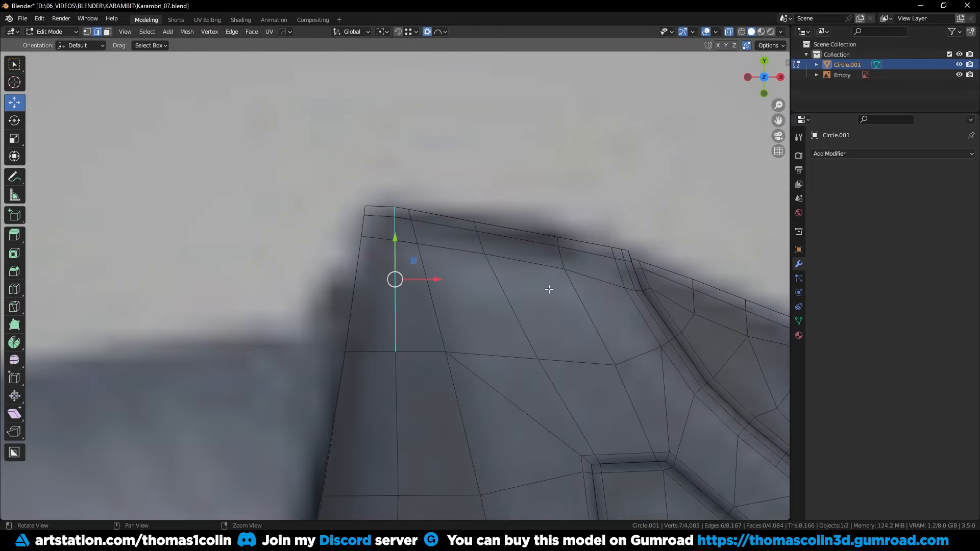
right_click(710, 250)
click(667, 505)
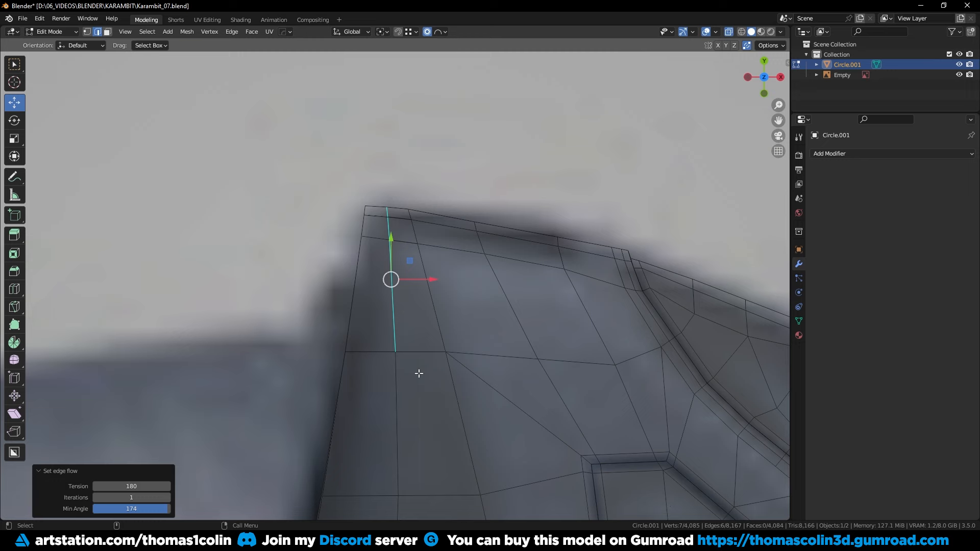
click(233, 262)
- Bevel the full edge loop between the front strip and the recessed triangular panel into three closely spaced loops
key(KP_Decimal)
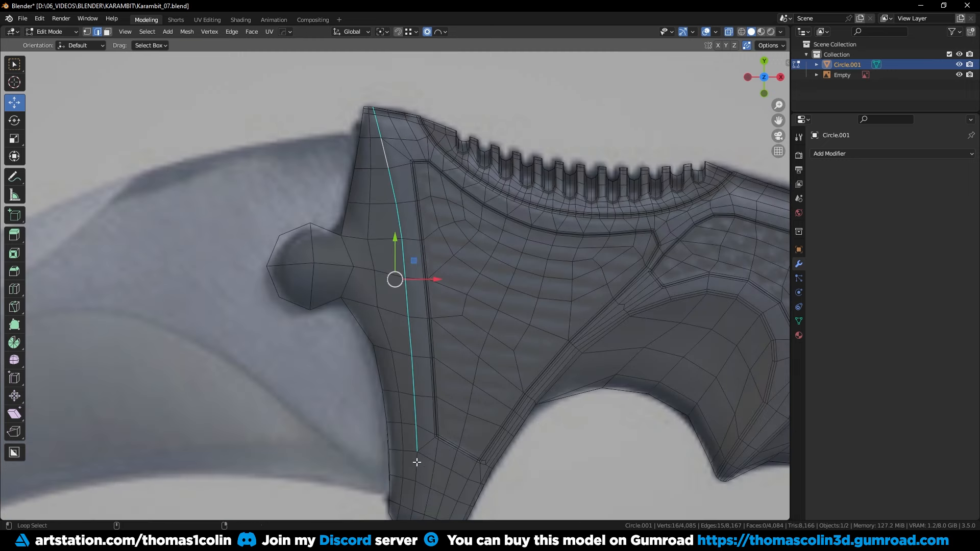
shift+drag(416, 461, 387, 337)
alt+shift+click(375, 331)
key(alt+z)
middle_drag(414, 409, 431, 330)
key(ctrl+b)
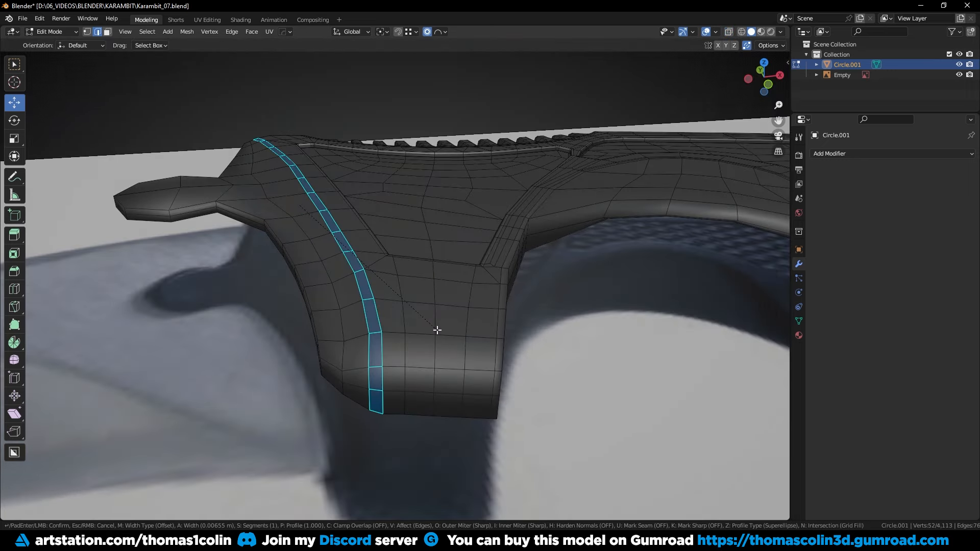
click(291, 212)
- Preview the handle's beveled front section in Object Mode with a level 2 subdivision
key(Tab)
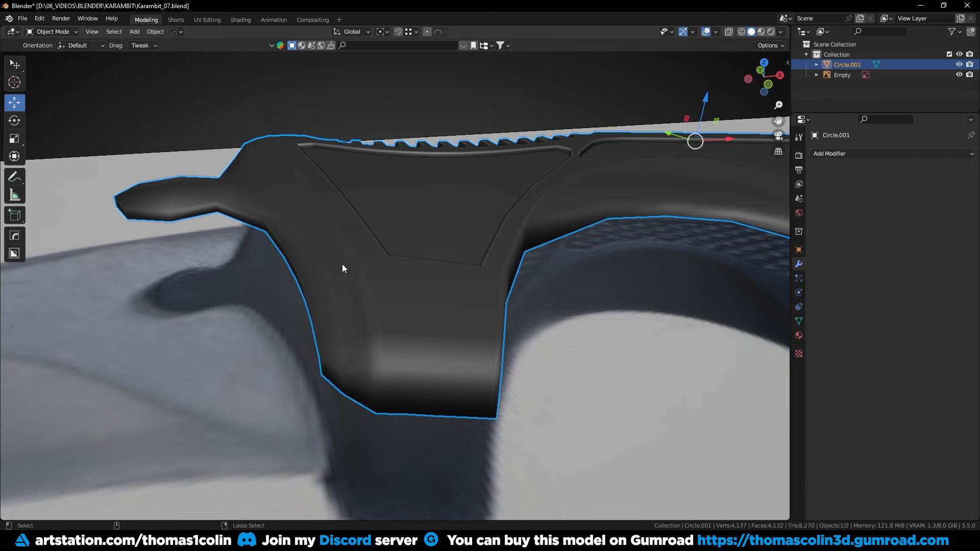
key(ctrl+2)
middle_drag(289, 226, 333, 284)
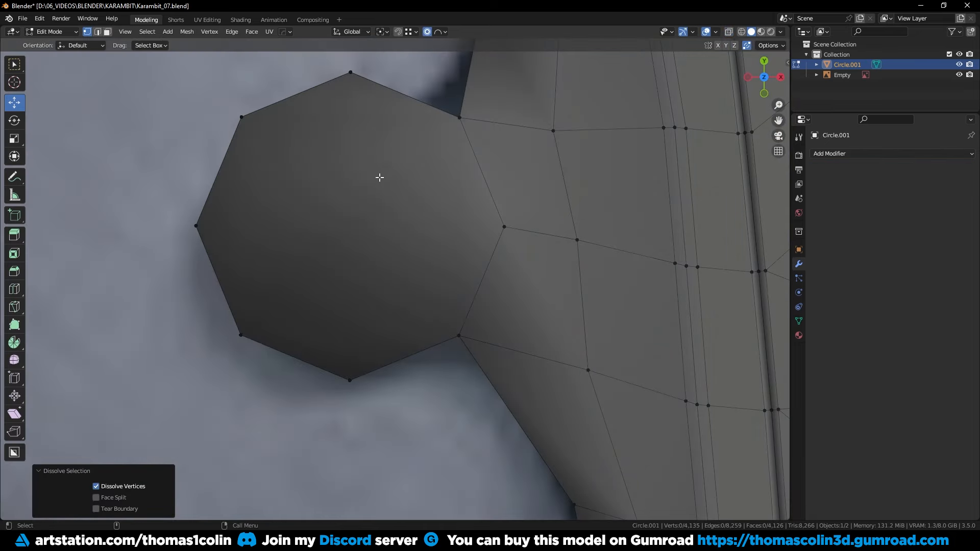
- Inset the faces on both sides of the round lug by about 0.038 m and delete the inner octagonal faces
key(3)
click(333, 164)
key(i)
click(338, 183)
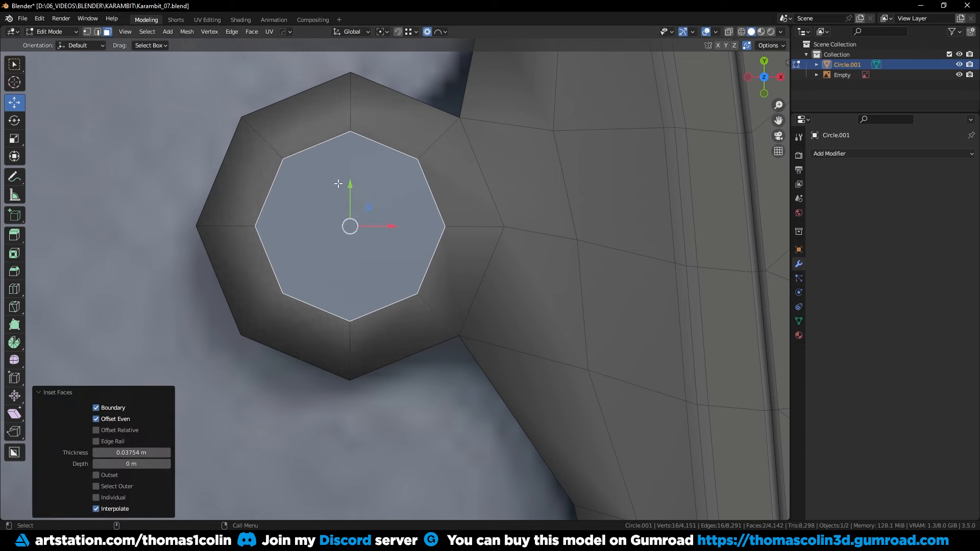
key(x)
click(319, 238)
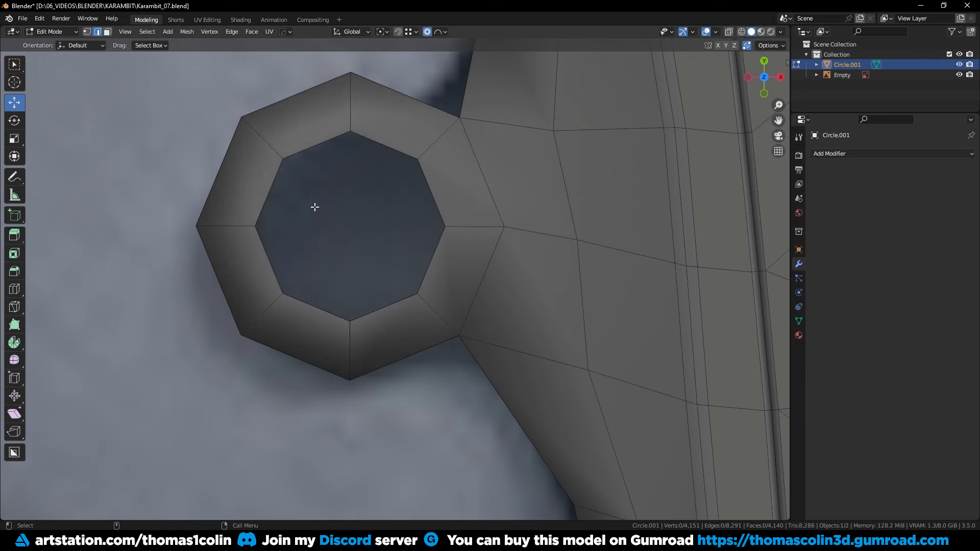
- Grid Fill the octagonal opening on the lug's rear side with a span of 2 and an offset of 3
middle_drag(315, 207, 315, 198)
alt+click(314, 198)
key(q)
click(315, 198)
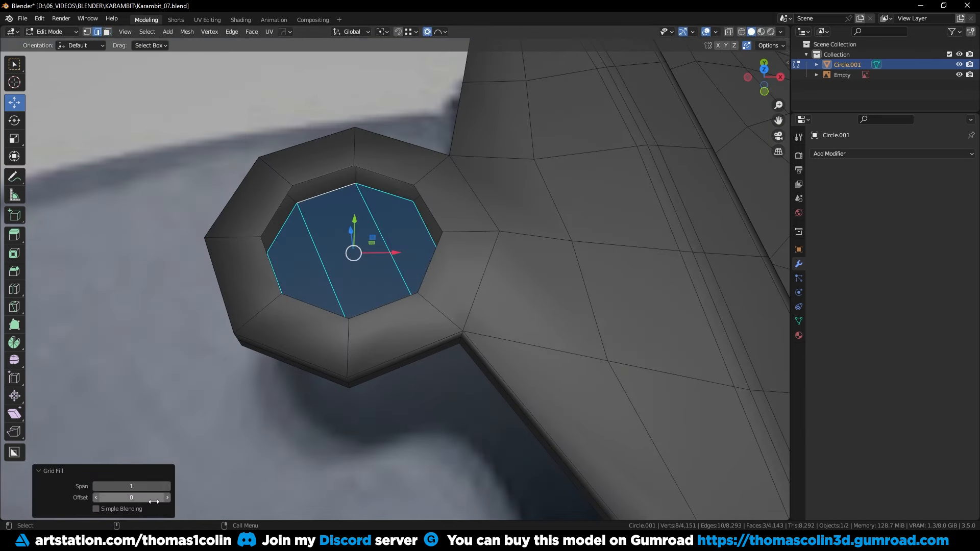
click(170, 497)
click(168, 486)
click(168, 497)
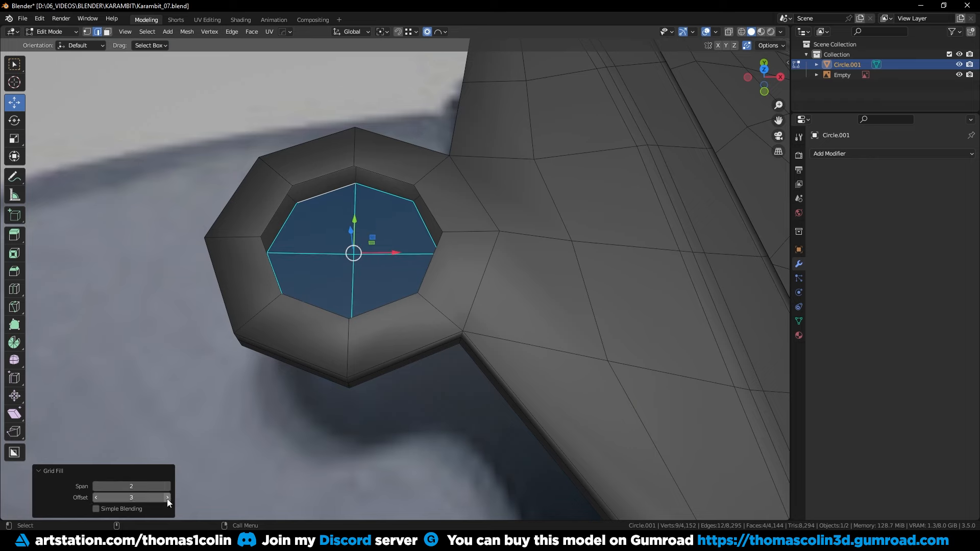
- Grid Fill the lug's front octagonal opening with a span of 2, adjusting the offset so the edges form an upright cross
key(alt+a)
alt+click(378, 177)
key(q)
click(375, 182)
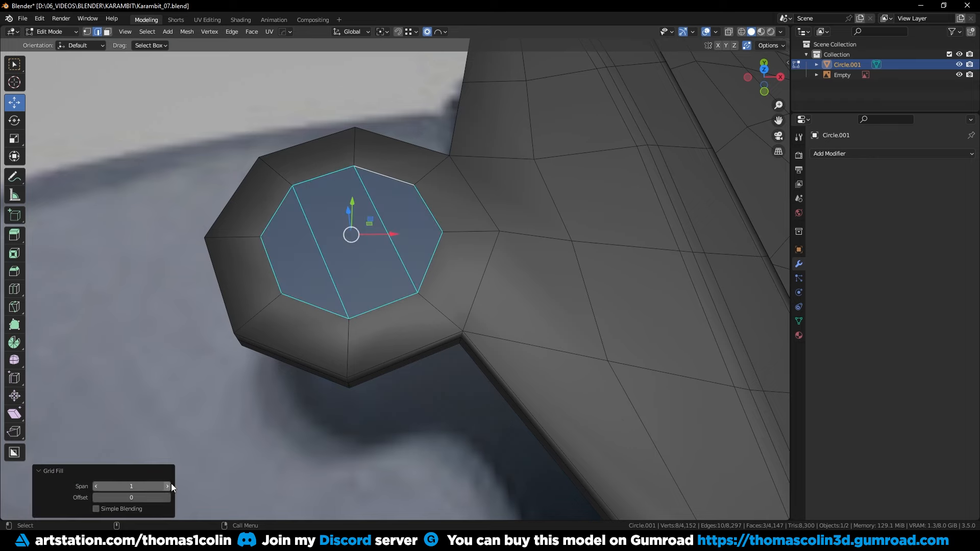
click(168, 486)
click(167, 498)
- Bevel the corner edges where the lug meets the front strip by about 0.022 m with 2 segments and shape 0.5
alt+click(368, 286)
middle_drag(443, 361, 387, 278)
key(ctrl+b)
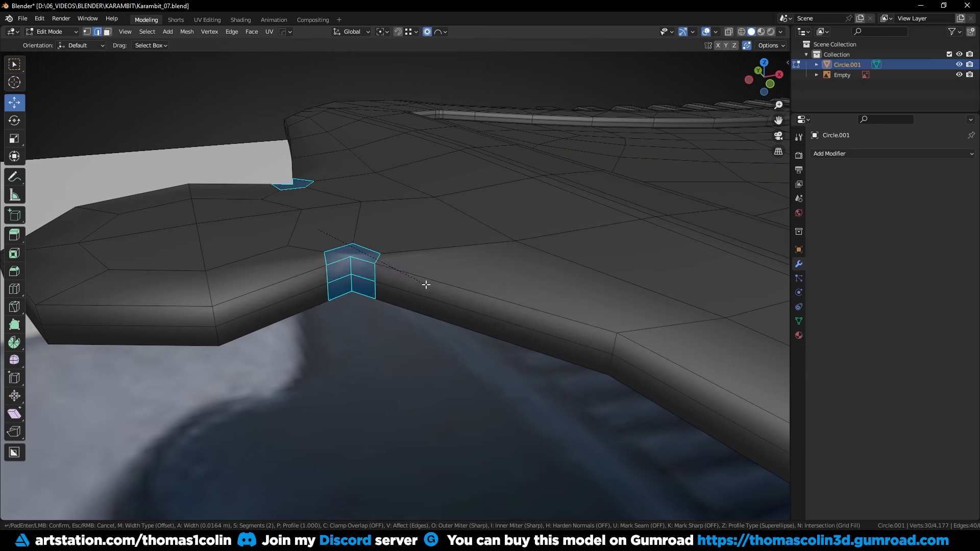
click(434, 284)
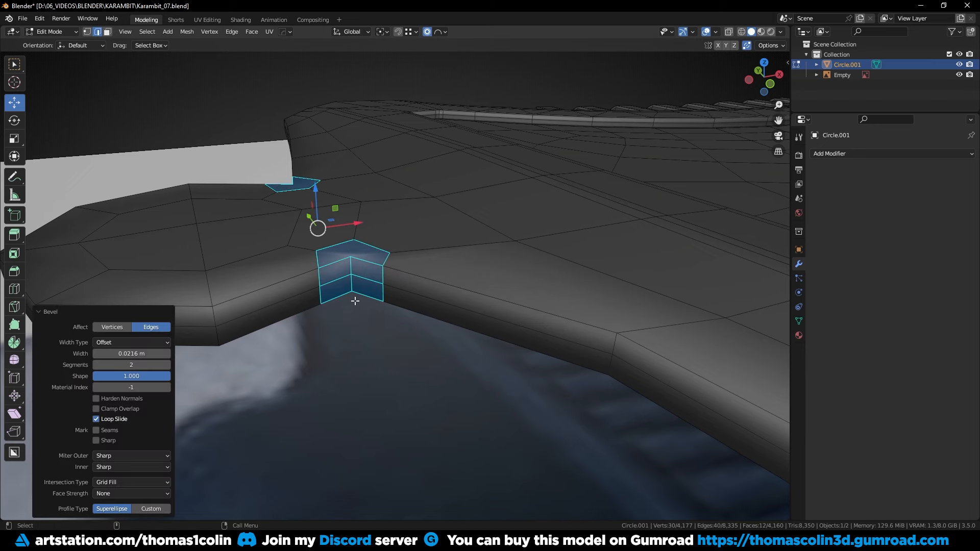
click(125, 376)
text(.5)
key(Return)
- Connect the vertices across the lug's lower notch on the front face and dissolve the leftover bevel edges
shift+click(461, 241)
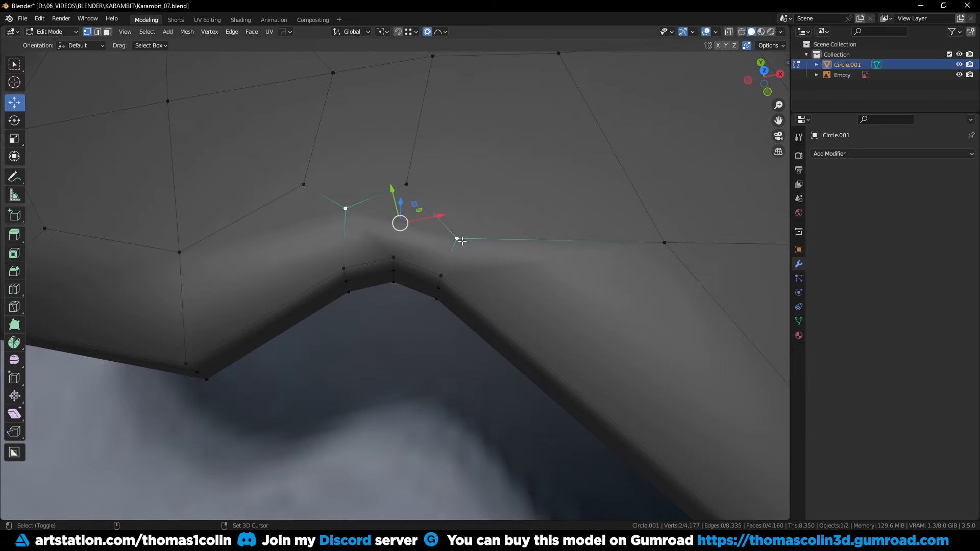
click(406, 184)
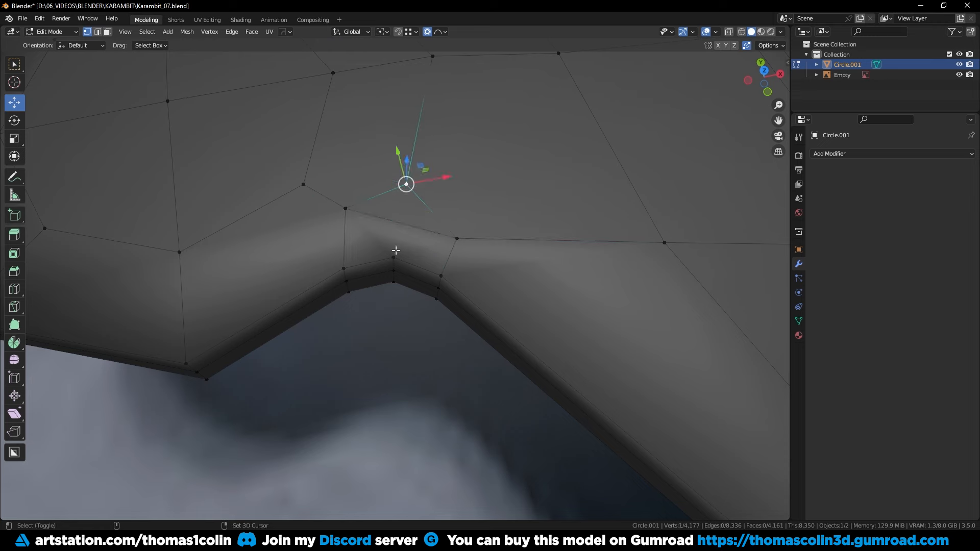
shift+click(394, 257)
key(j)
key(ctrl+x)
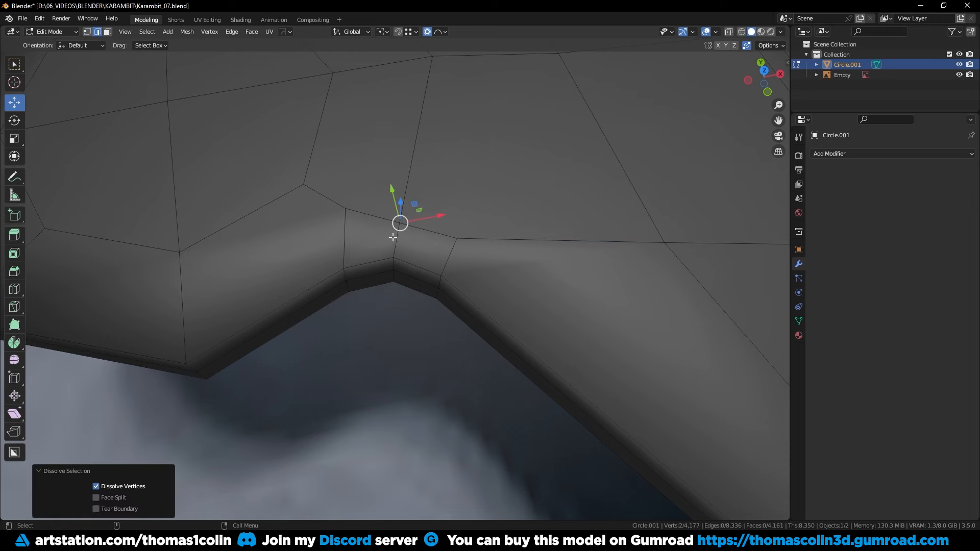
- Snap and merge the two outer bevel vertices of the lower notch onto the neighbouring lug and strip vertices
key(1)
click(347, 211)
key(shift+Tab)
key(g)
click(305, 184)
scroll(449, 244, down, 2)
shift+middle_drag(436, 250, 410, 280)
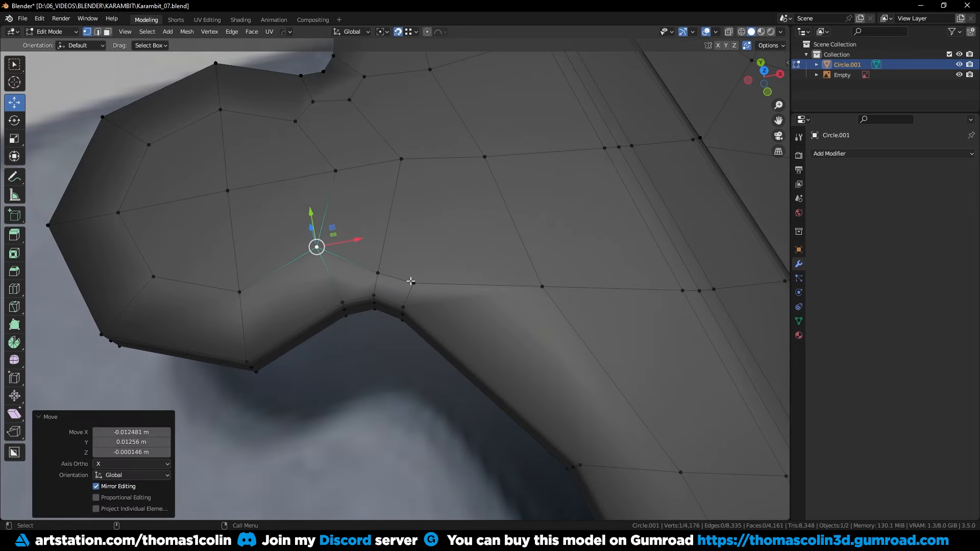
click(414, 282)
scroll(414, 281, up, 1)
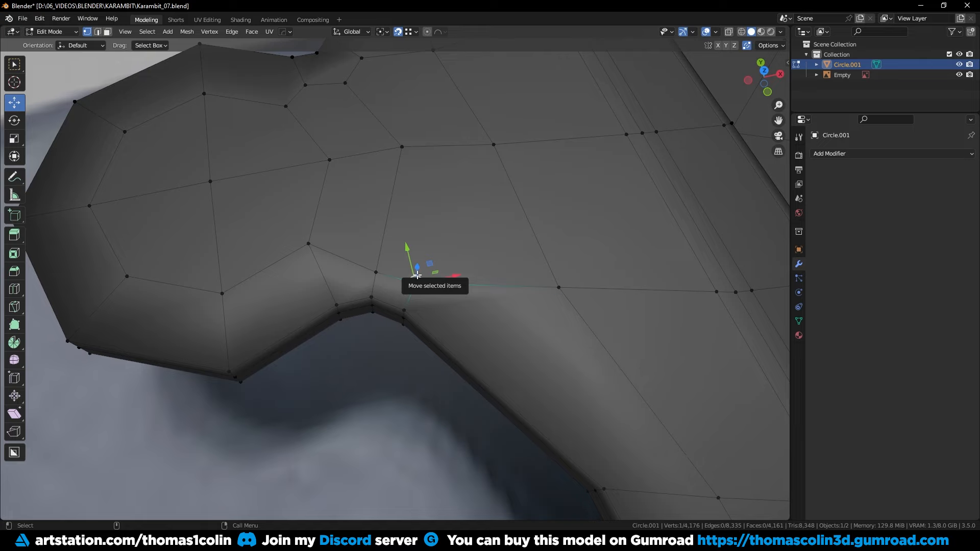
key(g)
click(558, 287)
- Slide the lower notch's central vertex along its edge by a factor of about 0.31
scroll(396, 313, down, 4)
mouse_move(396, 313)
middle_down()
mouse_move(426, 259)
mouse_move(398, 306)
middle_up()
scroll(395, 262, up, 1)
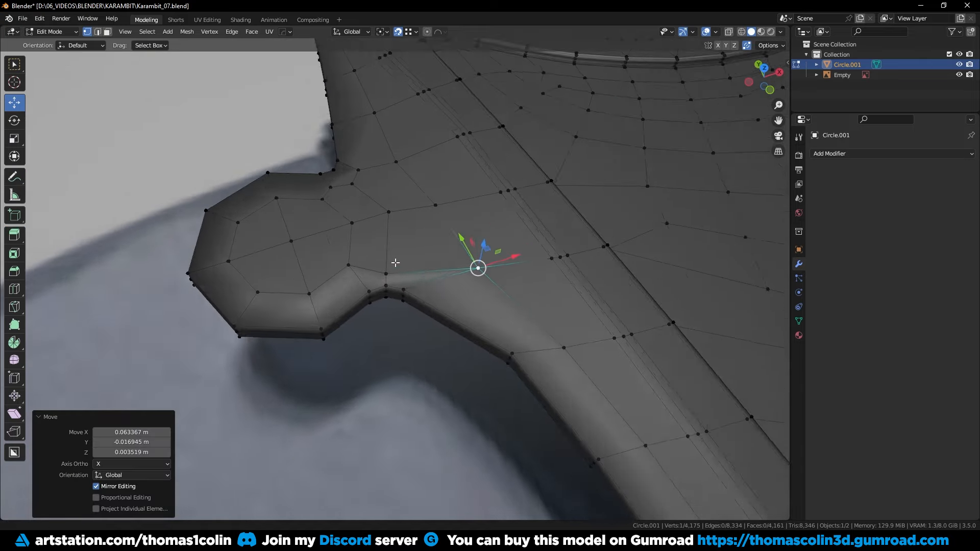
scroll(395, 262, up, 2)
key(shift+v)
click(394, 240)
scroll(393, 240, down, 3)
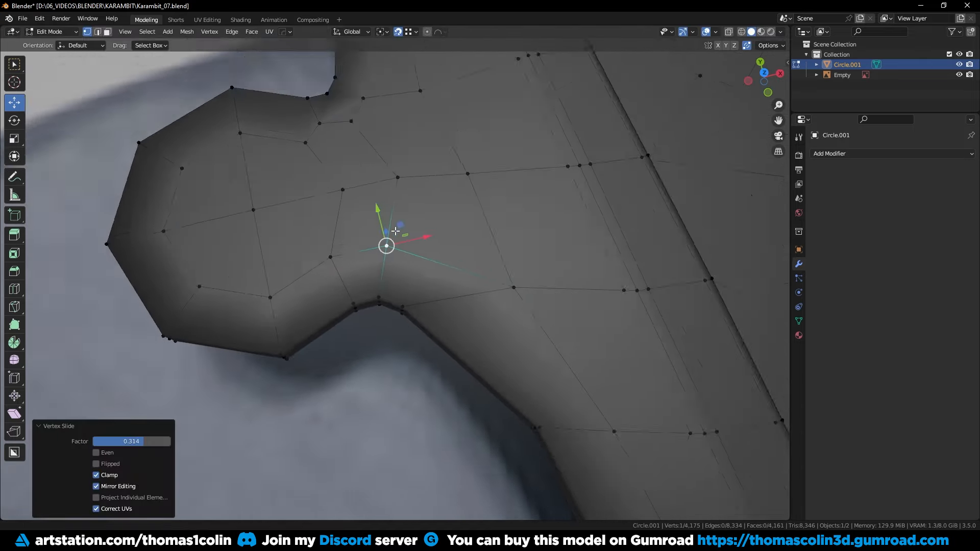
- Connect the vertices across the lug's upper notch on the front face and dissolve the leftover bevel edges
middle_drag(382, 246, 448, 258)
shift+middle_drag(365, 292, 483, 284)
scroll(388, 263, up, 4)
middle_drag(355, 253, 443, 246)
click(348, 317)
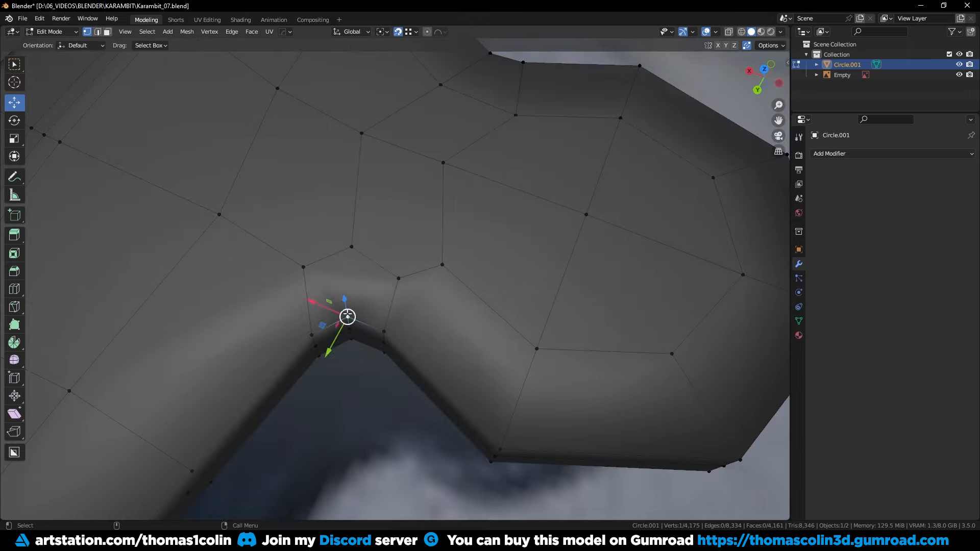
shift+click(350, 248)
key(j)
click(303, 267)
shift+click(399, 278)
key(j)
key(2)
key(ctrl+x)
- Snap and merge the two outer bevel vertices of the upper notch onto the adjacent lug and strip vertices
key(1)
click(401, 279)
key(g)
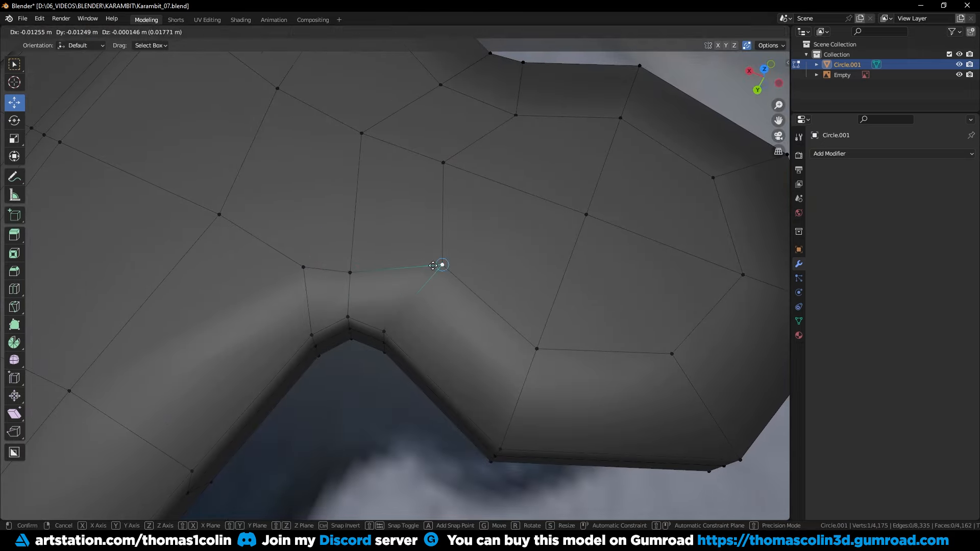
click(443, 265)
click(304, 267)
key(g)
click(221, 216)
- Slide the upper and lower neck vertices on the front face along their edges to even out the quads beside the lug
click(353, 273)
key(KP_7)
ctrl+middle_drag(391, 269, 441, 324)
shift+middle_drag(441, 324, 387, 258)
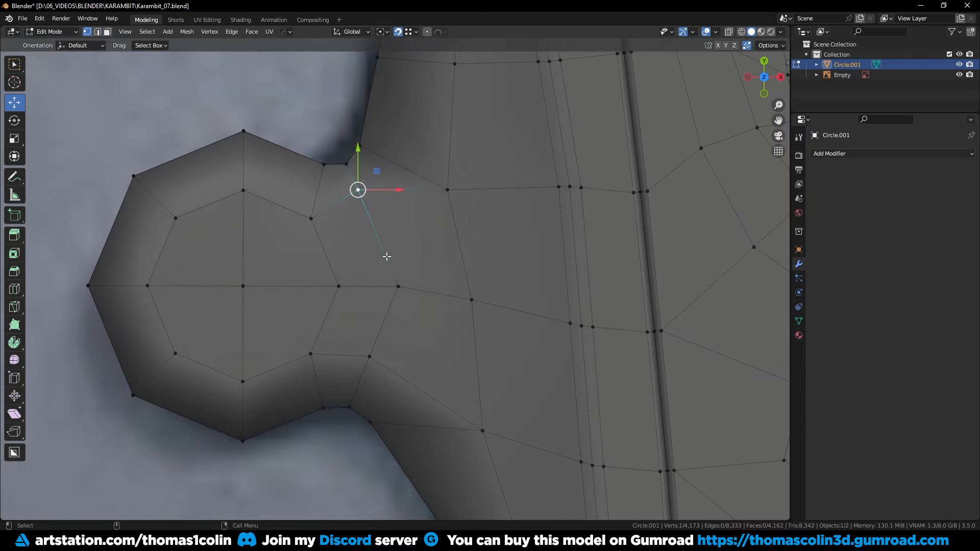
key(g)
key(g)
click(401, 284)
click(370, 356)
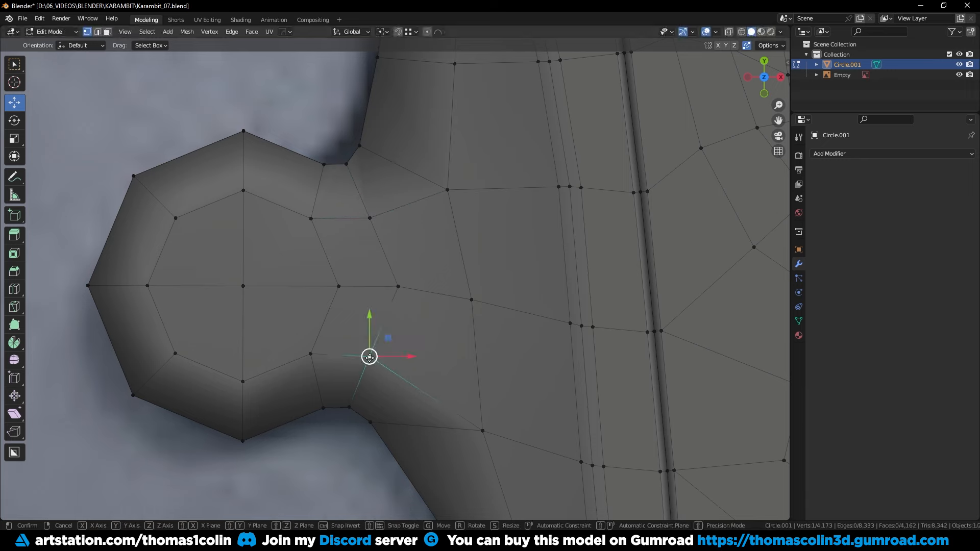
key(g)
key(g)
click(371, 351)
- On the rear face, connect both notch corners to their inner vertices, and join the two side vertices across the upper notch
key(alt+a)
ctrl+middle_drag(372, 332, 382, 193)
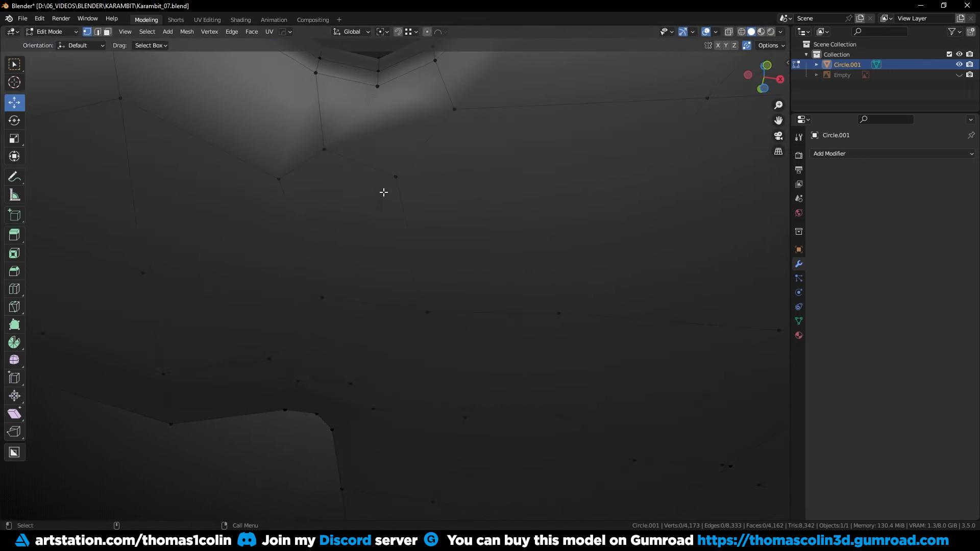
click(377, 87)
shift+click(395, 177)
key(j)
click(317, 414)
shift+click(350, 384)
key(j)
click(299, 382)
shift+click(372, 408)
key(j)
- Connect the side vertices across the lower notch on the rear face and dissolve the redundant bevel edges
click(324, 149)
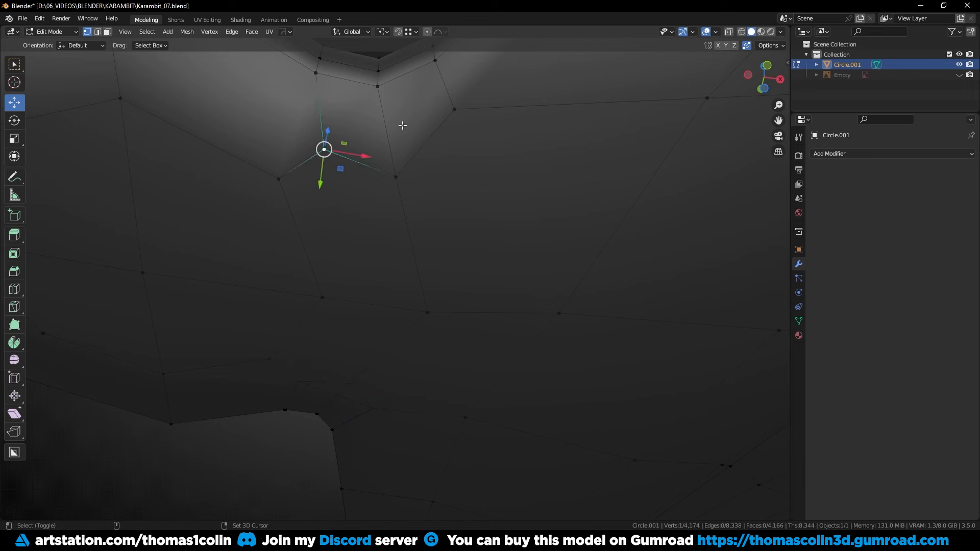
shift+click(453, 110)
key(j)
key(2)
click(424, 144)
shift+click(363, 162)
key(ctrl+x)
- Snap and merge the rear lower notch's two outer vertices onto the adjacent strip and lug vertices
key(1)
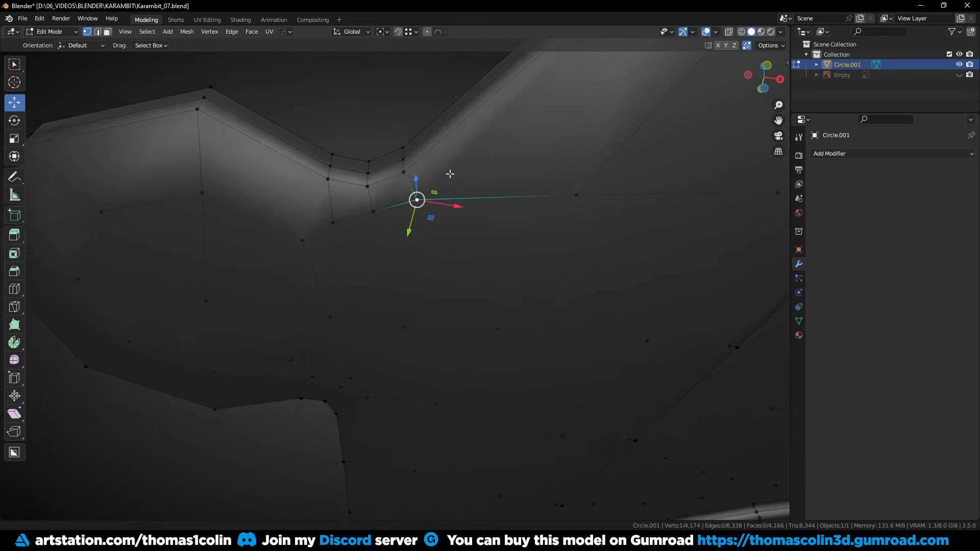
ctrl+middle_drag(450, 174, 447, 159)
key(shift+Tab)
key(g)
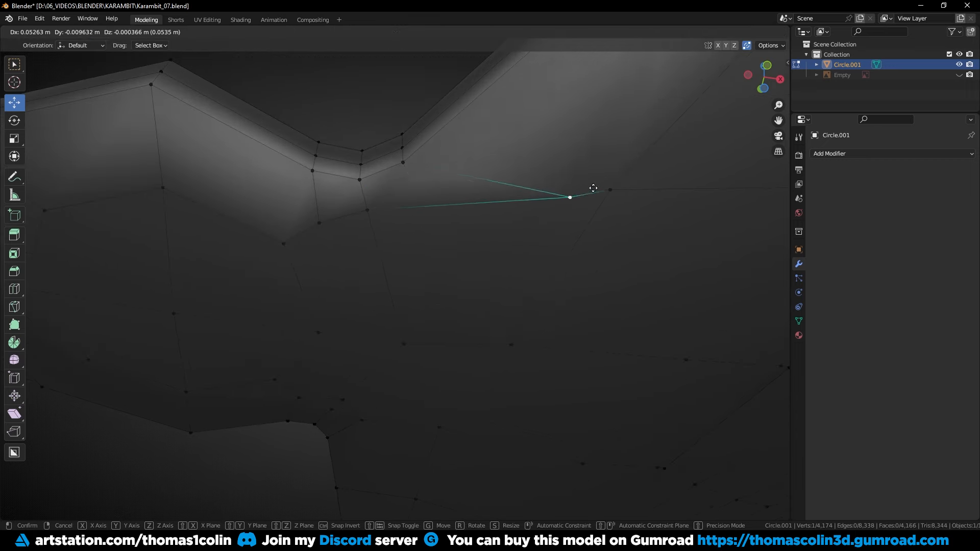
click(612, 186)
click(327, 211)
key(g)
click(291, 231)
- Slide the rear lower notch's central vertex along its edge away from the corner
click(368, 223)
middle_drag(369, 239, 372, 221)
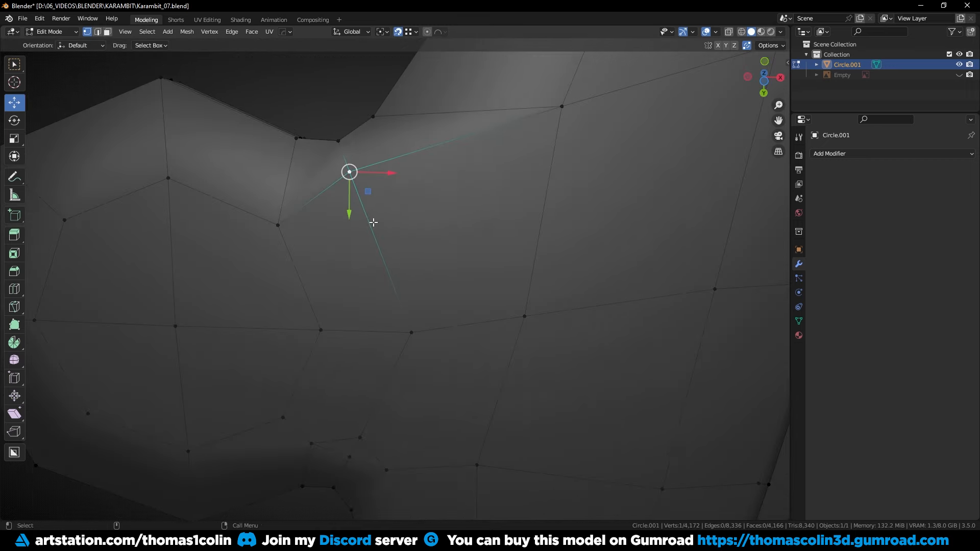
key(g)
key(g)
click(373, 226)
- Clean up the rear upper notch by removing the redundant bevel edges and merging its outer vertices onto their neighbours
ctrl+middle_drag(421, 153, 437, 182)
middle_drag(406, 296, 393, 239)
click(388, 263)
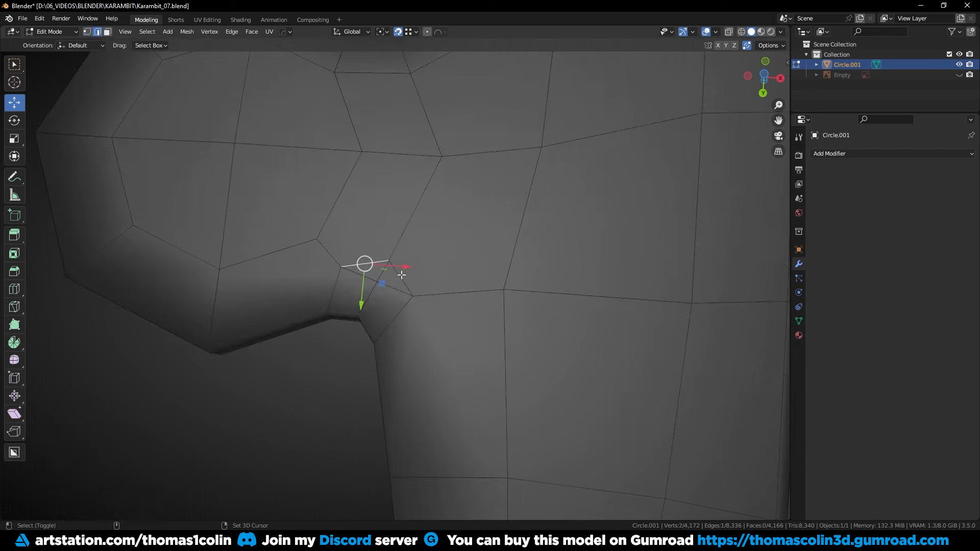
key(g)
click(377, 281)
click(341, 268)
key(g)
click(317, 239)
click(411, 296)
- Slide the rear upper notch's central vertex along its edge away from the corner
click(378, 282)
key(g)
key(g)
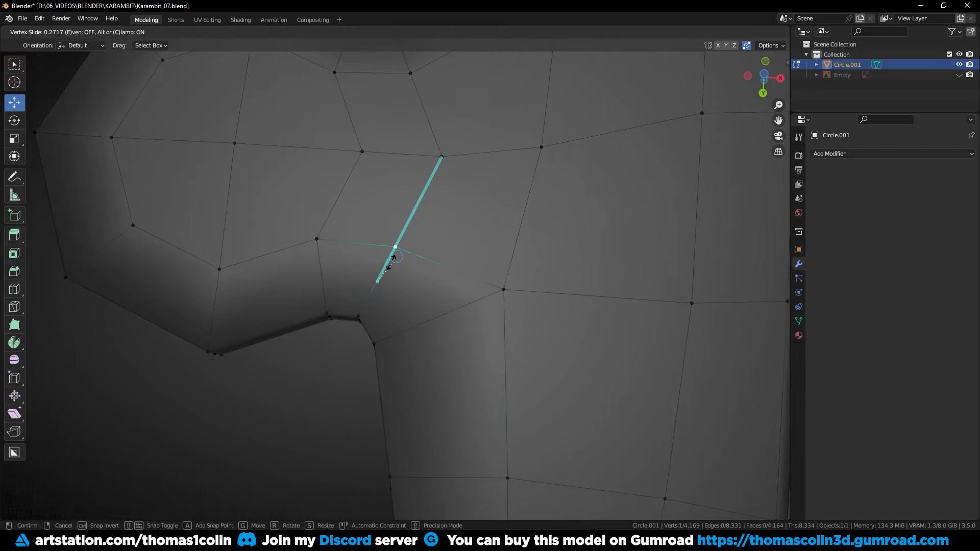
click(393, 260)
key(2)
click(379, 278)
scroll(308, 440, down, 6)
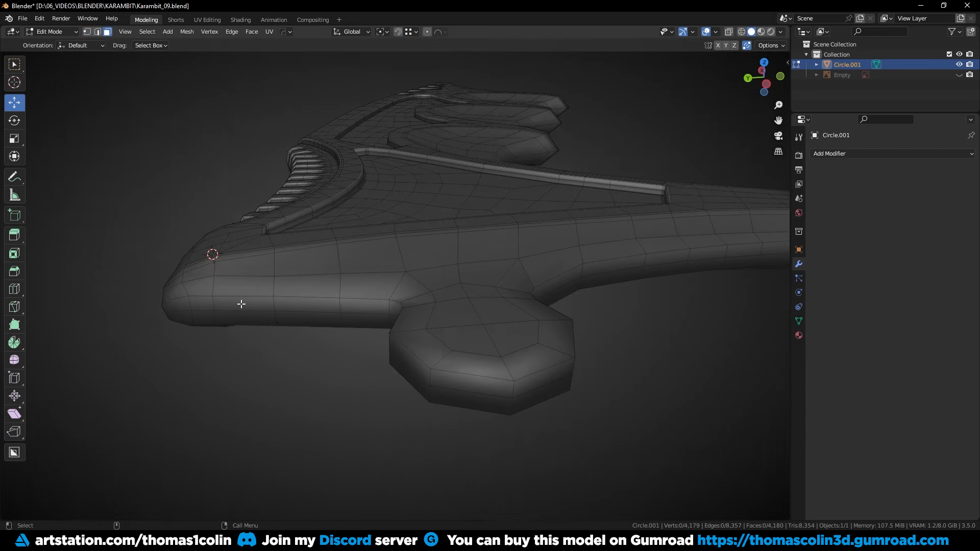
- Select both rows of side faces running along the front strip and around the lug
click(235, 301)
middle_drag(269, 345, 341, 314)
ctrl+click(536, 305)
middle_drag(536, 305, 652, 258)
ctrl+click(594, 255)
ctrl+click(655, 259)
ctrl+click(652, 269)
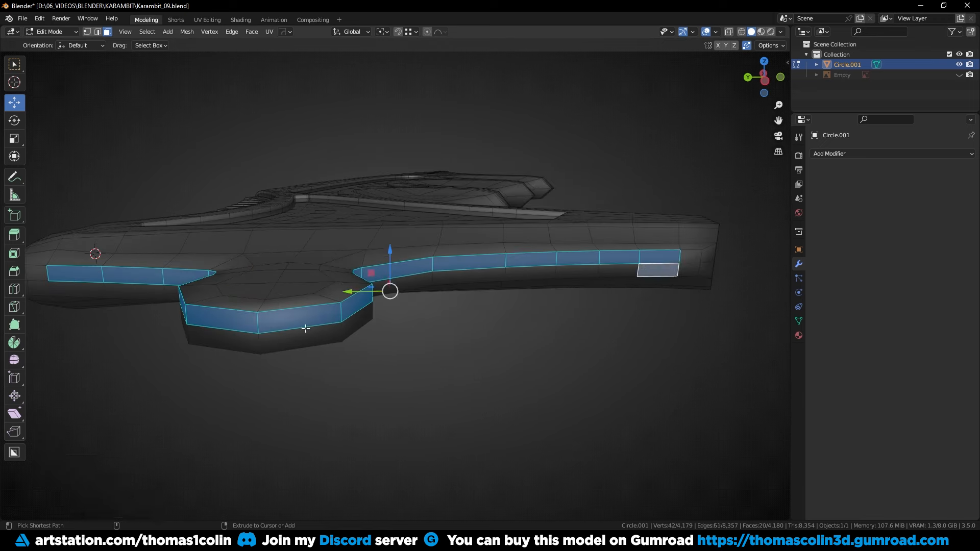
ctrl+click(320, 337)
ctrl+click(97, 295)
middle_drag(96, 295, 405, 328)
scroll(357, 287, up, 4)
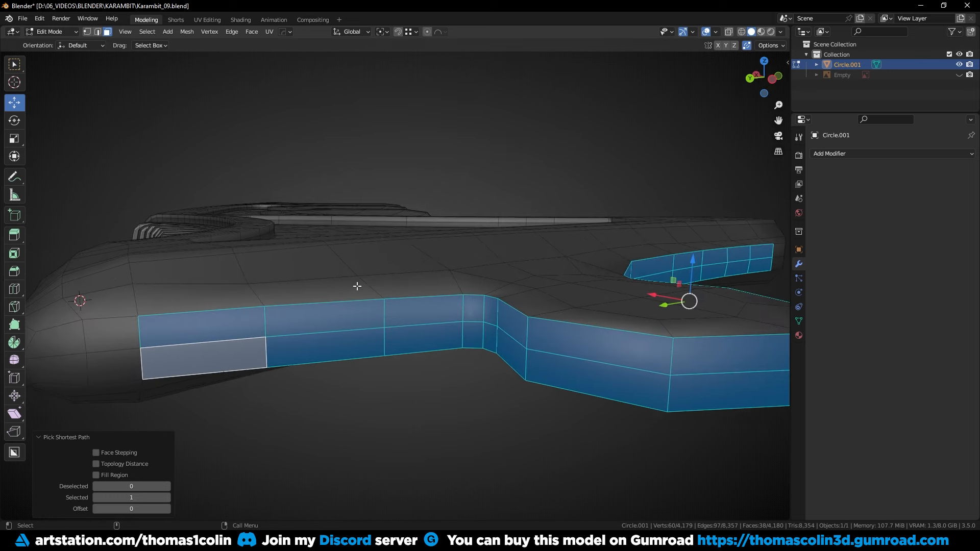
- Inset the selected side faces and extrude them in place
scroll(274, 282, down, 4)
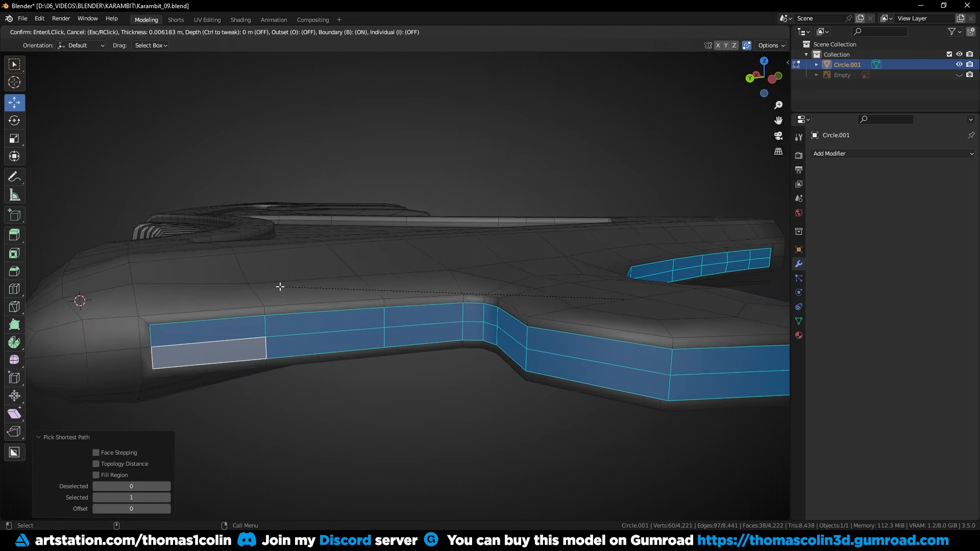
key(i)
right_click(581, 217)
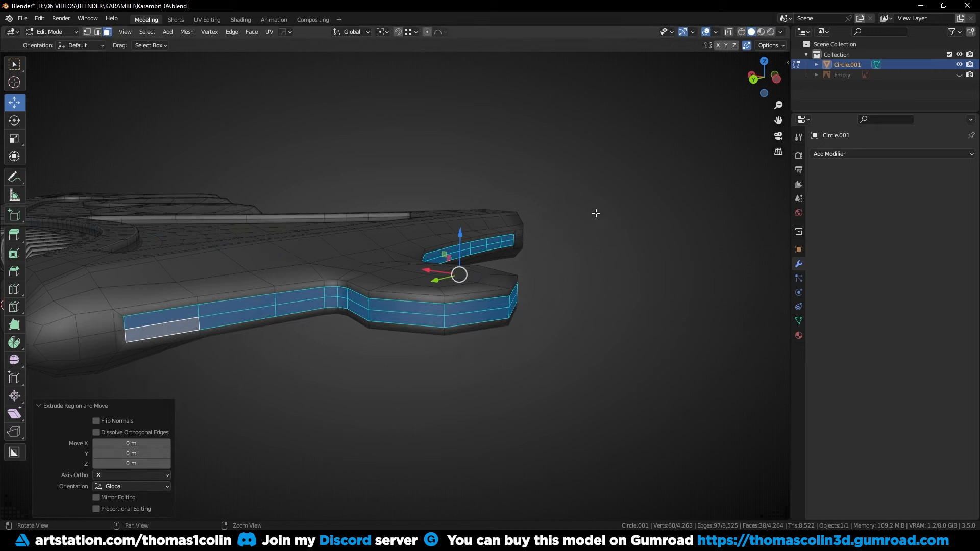
- Push the extruded side faces inward about 0.0175 m with Shrink/Fatten and delete them to open the groove
key(alt+s)
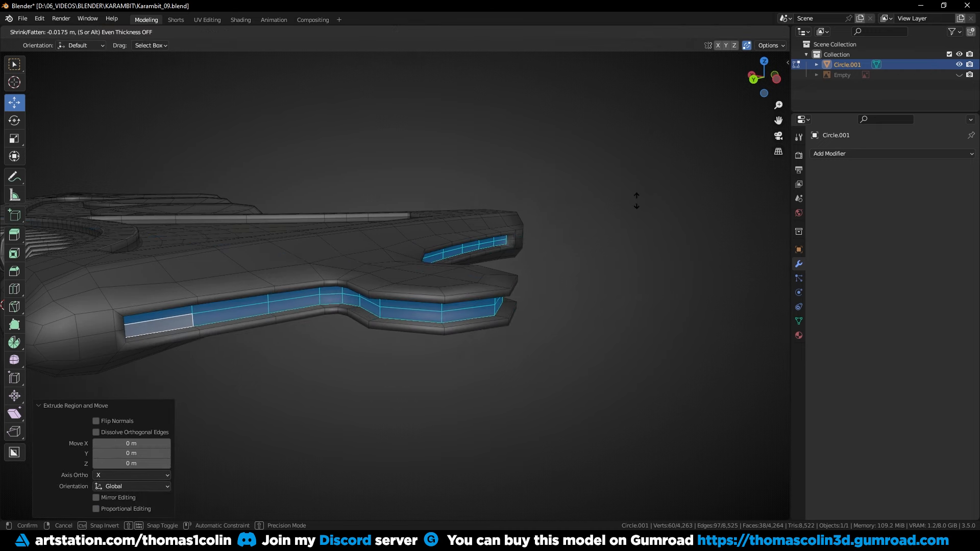
click(636, 200)
key(x)
click(587, 241)
- Select the edge loops bordering the groove openings along the front strip and around the lug
middle_drag(587, 241, 394, 391)
alt+right_drag(393, 392, 459, 391)
key(2)
alt+shift+click(166, 311)
alt+shift+click(224, 371)
alt+shift+click(224, 305)
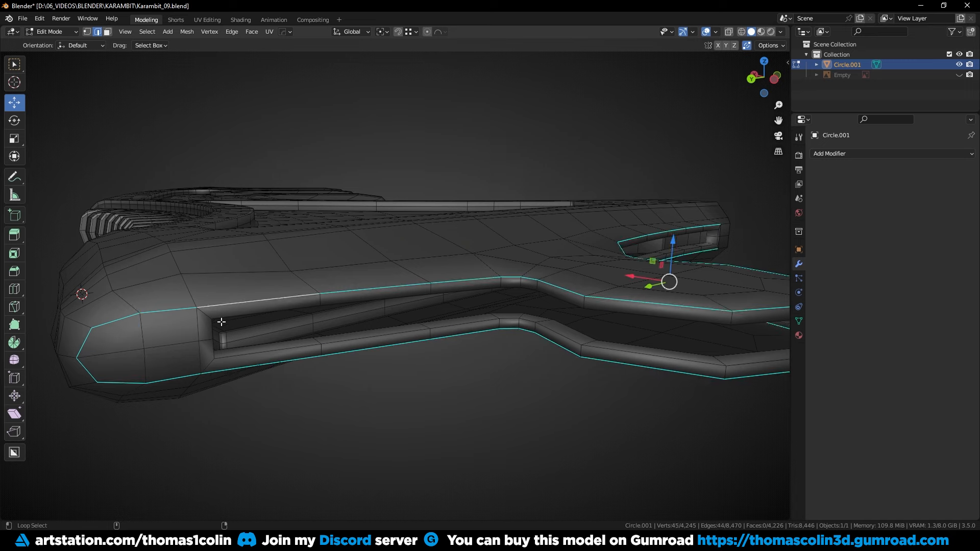
alt+shift+click(225, 318)
middle_drag(313, 321, 271, 303)
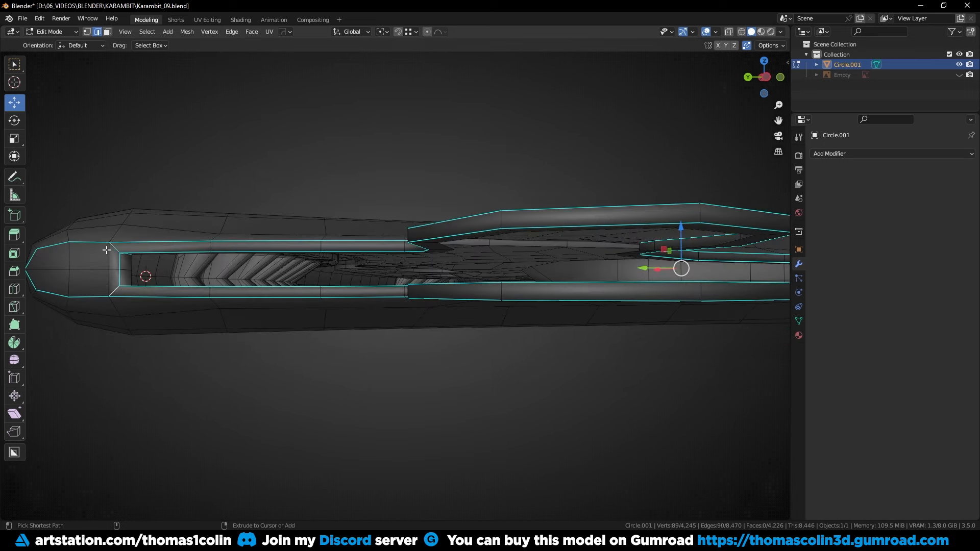
- Add the missing edges at the groove's rear end to the selection and bevel them all with two segments, about 0.0025 m wide
middle_drag(112, 289, 367, 312)
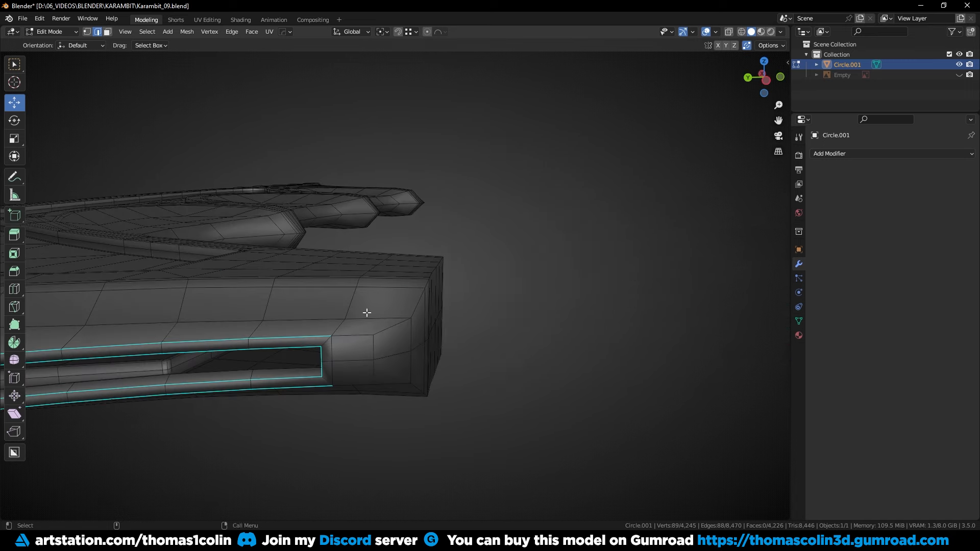
shift+click(371, 370)
alt+drag(371, 369, 389, 338)
alt+right_drag(389, 339, 433, 352)
mouse_move(434, 352)
alt+mouse_down()
mouse_move(435, 302)
mouse_move(421, 366)
alt+mouse_up()
shift+click(426, 327)
shift+click(421, 367)
alt+right_drag(421, 367, 369, 362)
middle_drag(369, 363, 415, 313)
key(ctrl+b)
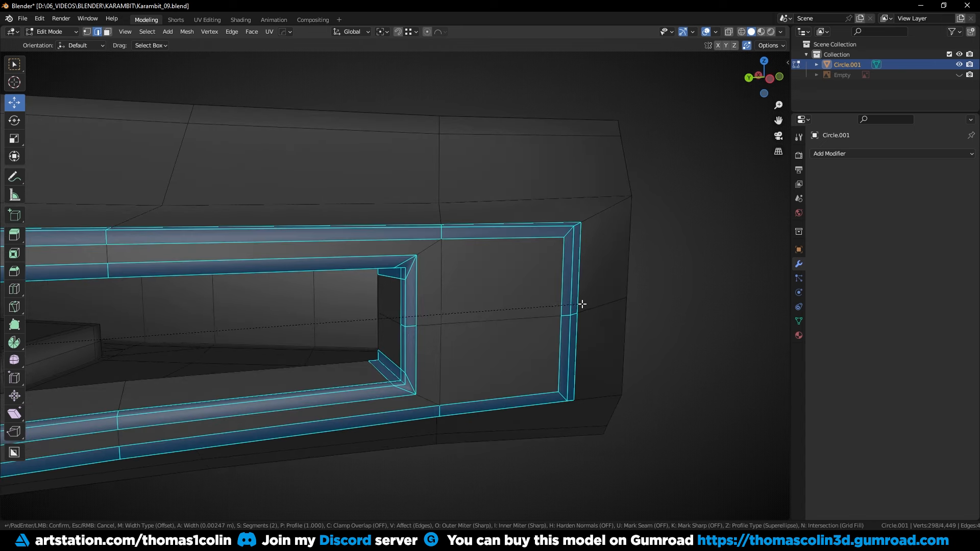
click(581, 305)
- Join the bevel vertices across the groove's rear upper corner and dissolve the two leftover corner edges
key(alt+a)
alt+drag(596, 303, 599, 289)
alt+right_drag(599, 289, 434, 267)
key(1)
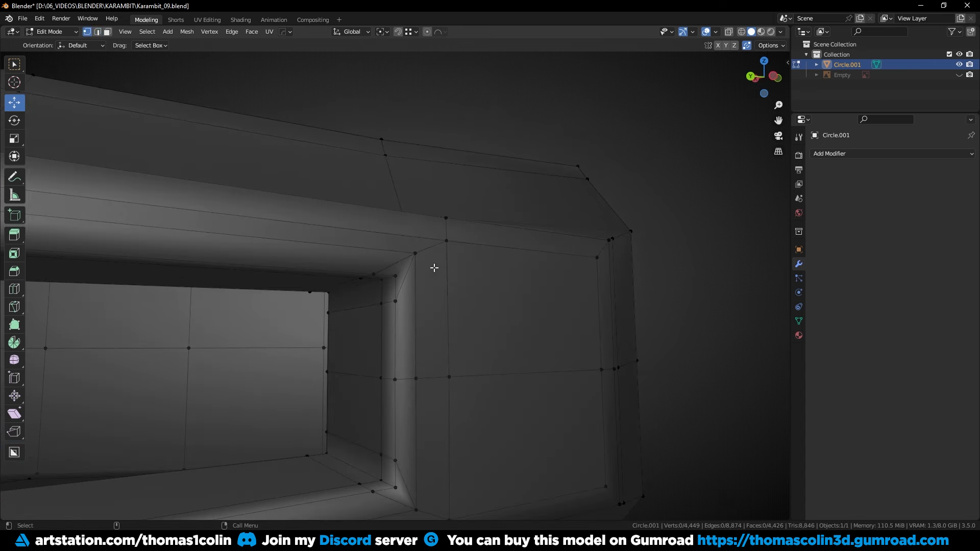
shift+click(398, 262)
key(j)
key(2)
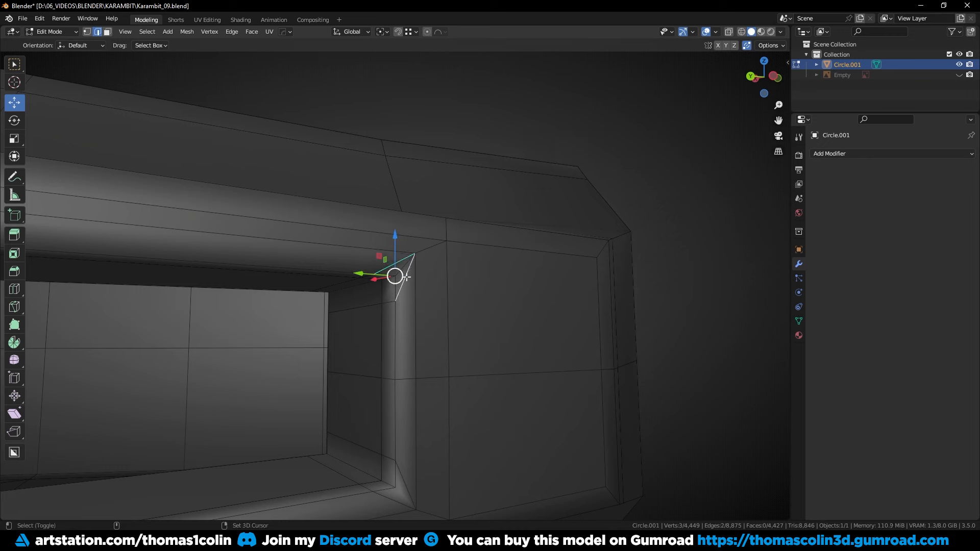
key(ctrl+x)
- Knife a C-shaped path across the flat face at the groove's rear end and connect its upper bend to the outer corner
mouse_move(431, 284)
alt+mouse_down()
mouse_move(416, 278)
mouse_move(420, 287)
alt+mouse_up()
key(1)
alt+drag(423, 334, 359, 322)
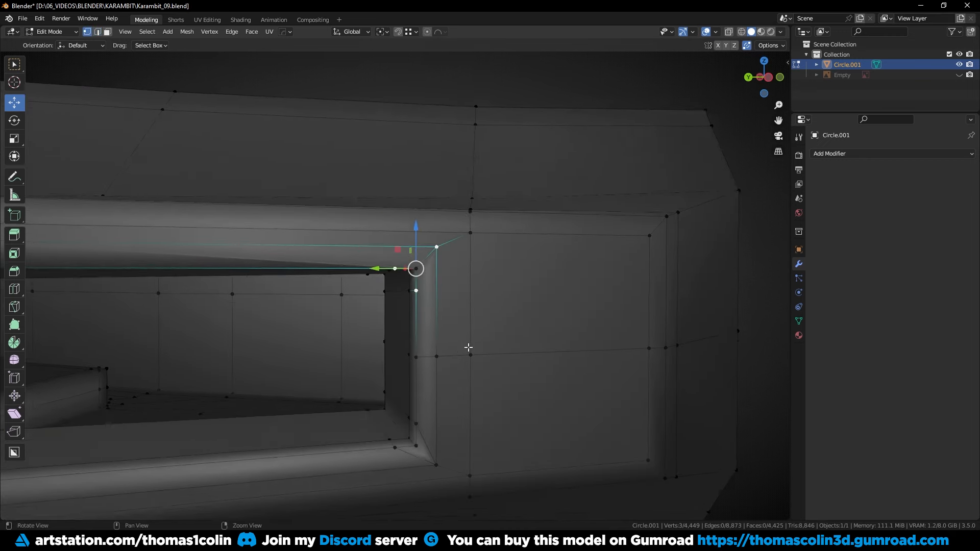
key(alt+a)
key(k)
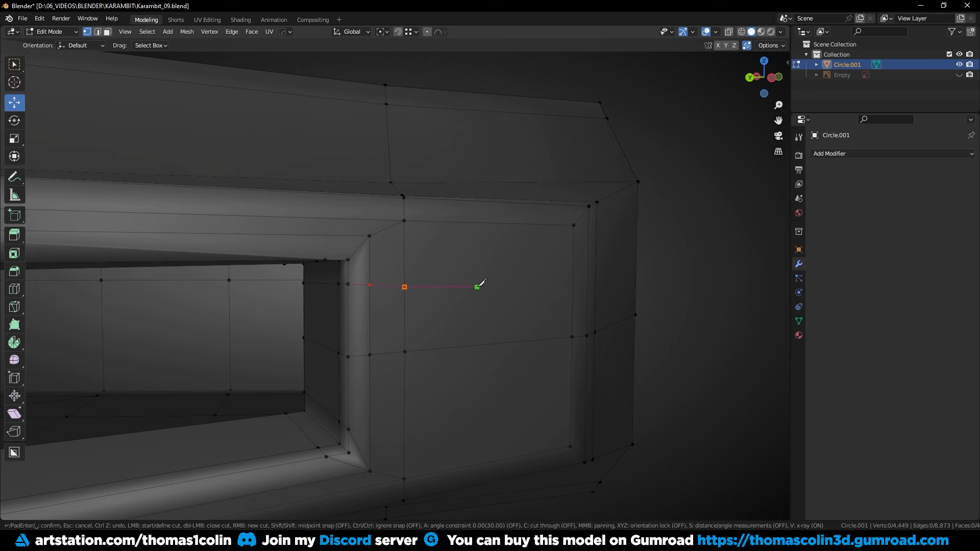
click(495, 344)
click(404, 415)
key(Return)
key(alt+a)
shift+click(573, 227)
key(j)
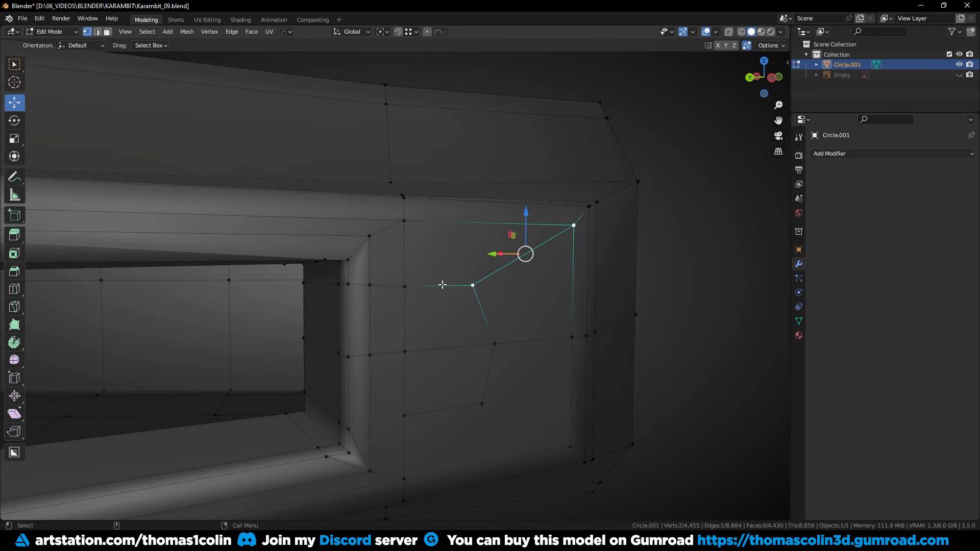
- Add one centred loop cut across the strip's side just ahead of the groove's rear end
click(378, 198)
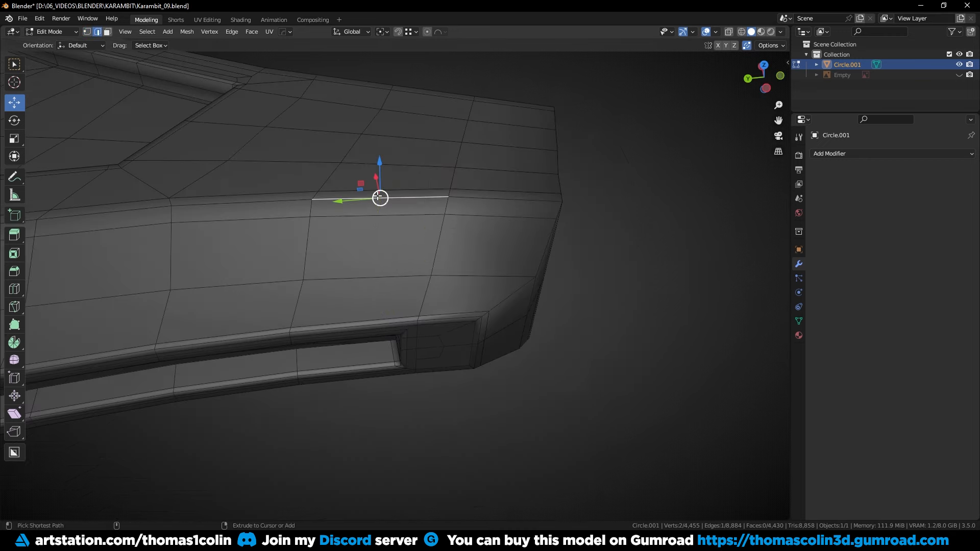
key(ctrl+r)
click(378, 196)
right_click(378, 197)
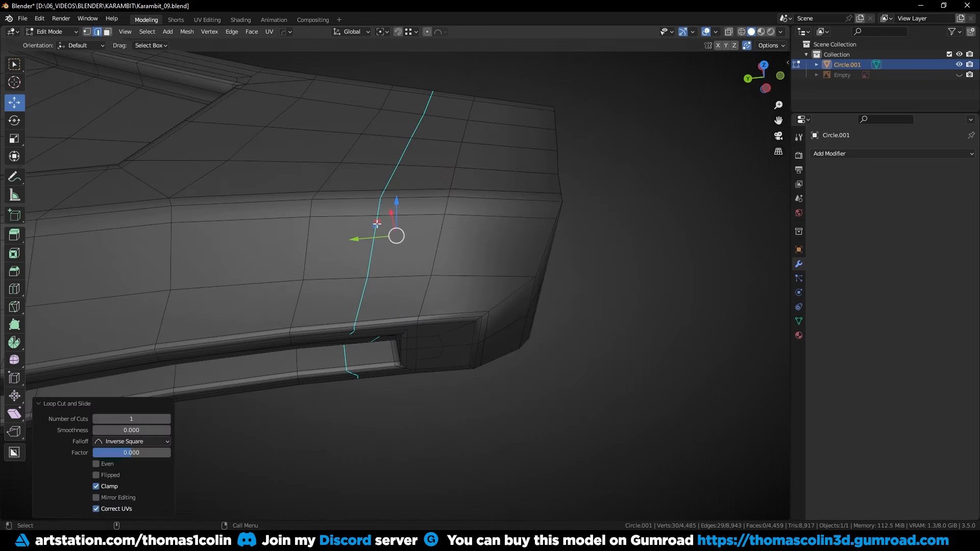
- Connect the new loop's middle vertex to the groove's upper corner and dissolve the loop's redundant lower segment
middle_drag(387, 316, 392, 338)
scroll(386, 334, up, 3)
key(1)
click(349, 324)
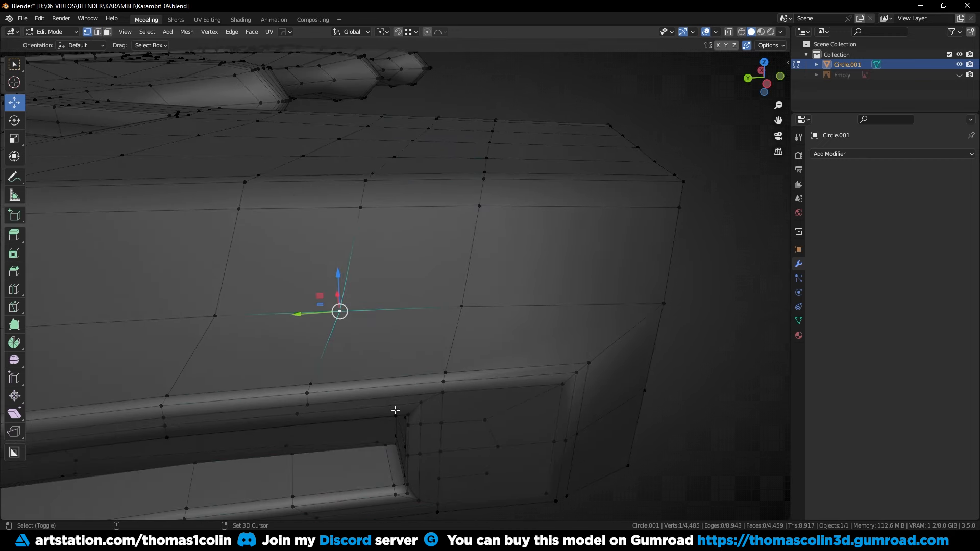
shift+click(396, 412)
key(j)
key(2)
alt+click(322, 344)
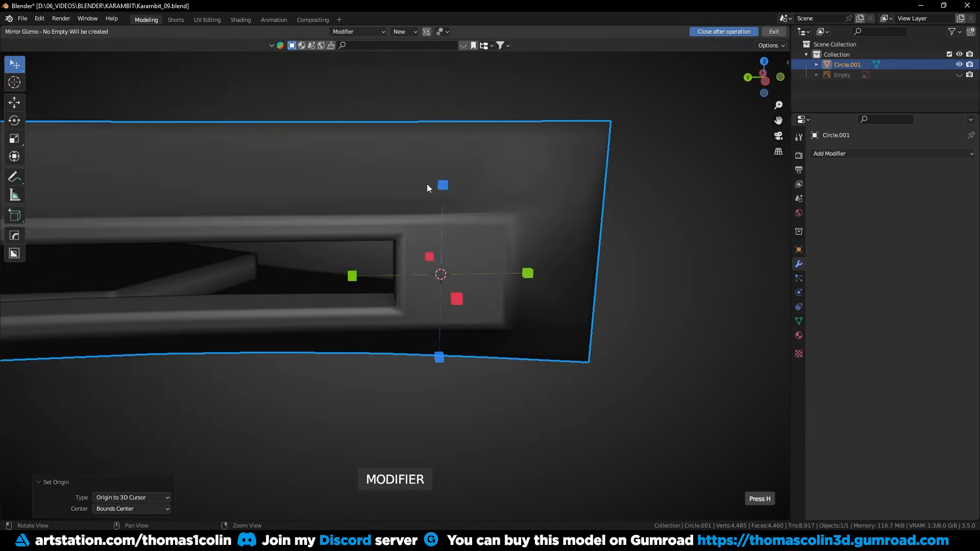
- Mirror the handle mesh across the Z axis with bisect and apply the mirror
click(442, 183)
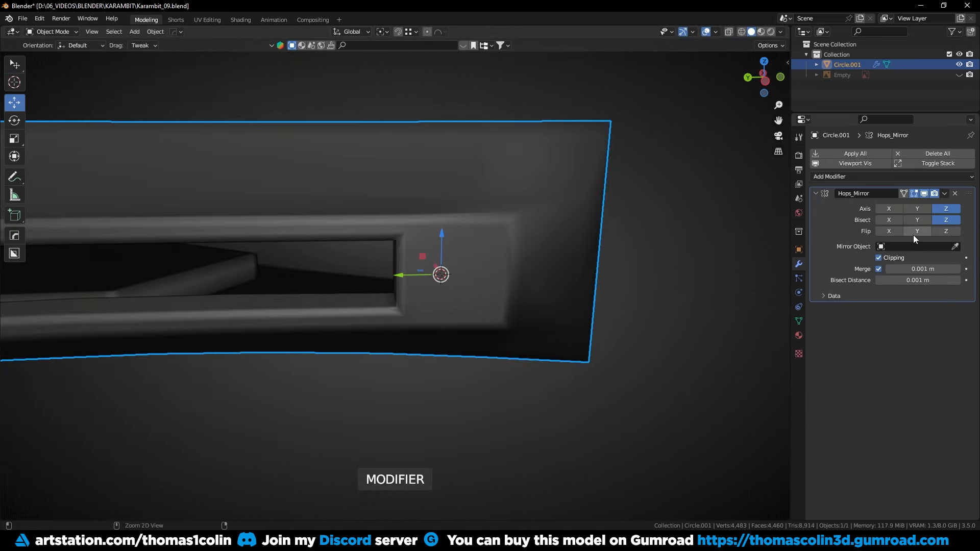
key(ctrl+a)
key(Tab)
- Dissolve the leftover edge at the groove's front upper corner
middle_drag(503, 269, 387, 192)
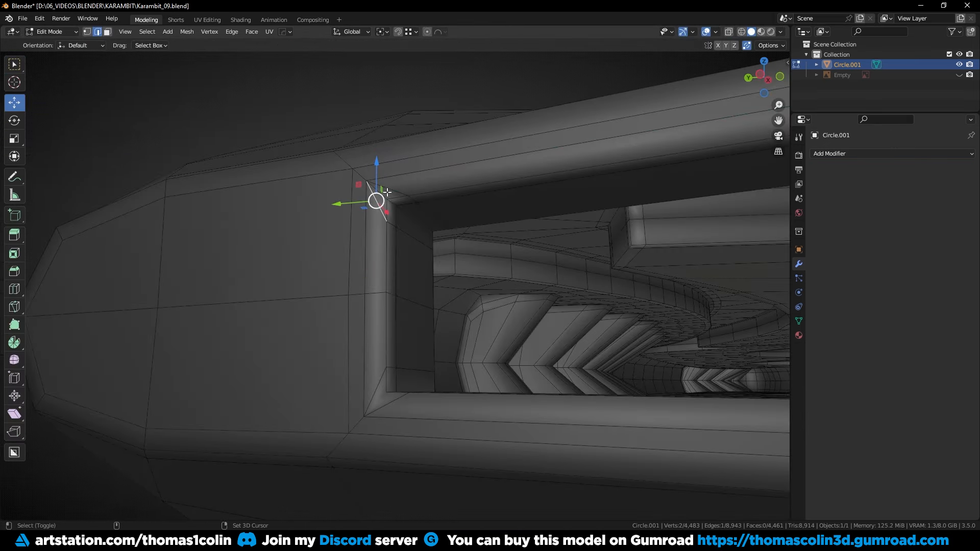
key(ctrl+x)
middle_drag(374, 341, 403, 244)
- Knife an angled path across the upper half of the rounded front face, join it to the outer corner and dissolve the extra corner edge
key(k)
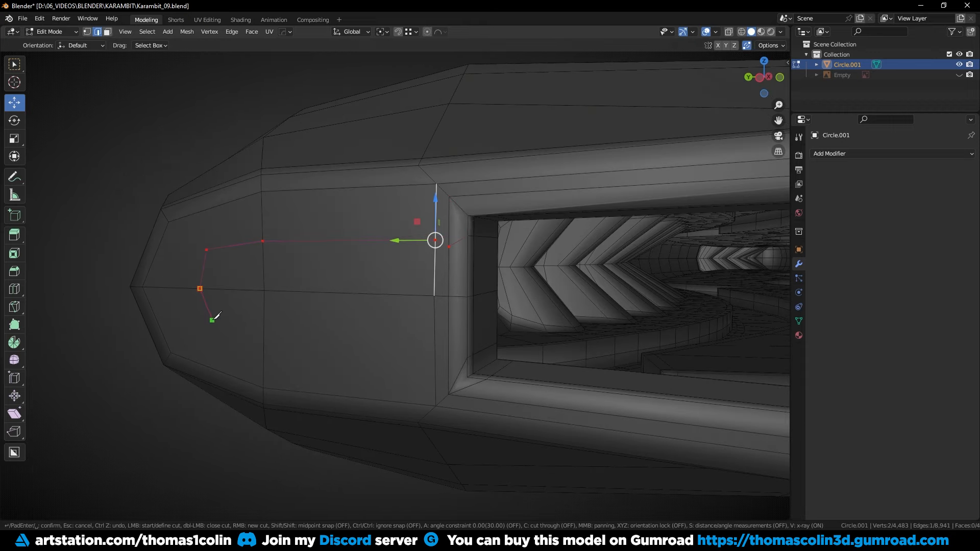
key(Return)
key(1)
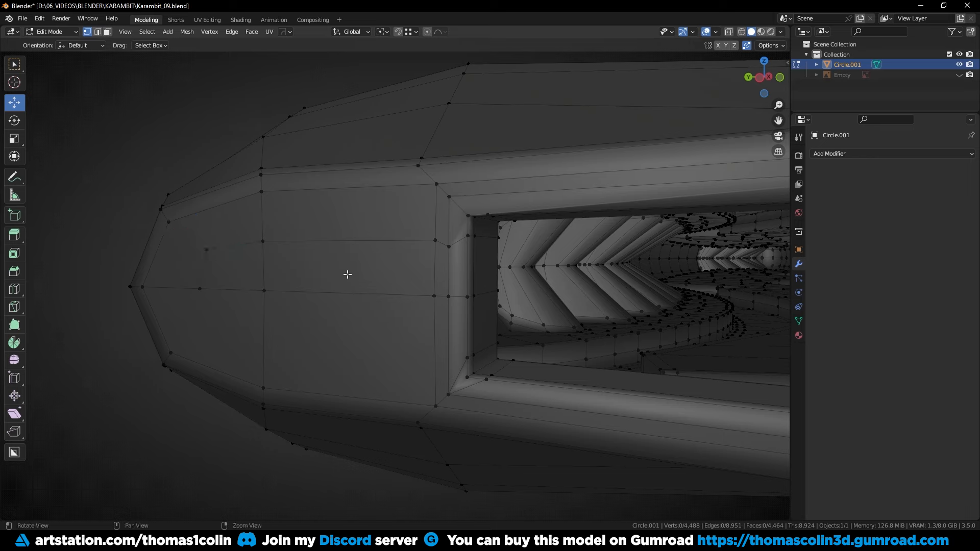
middle_drag(347, 275, 449, 233)
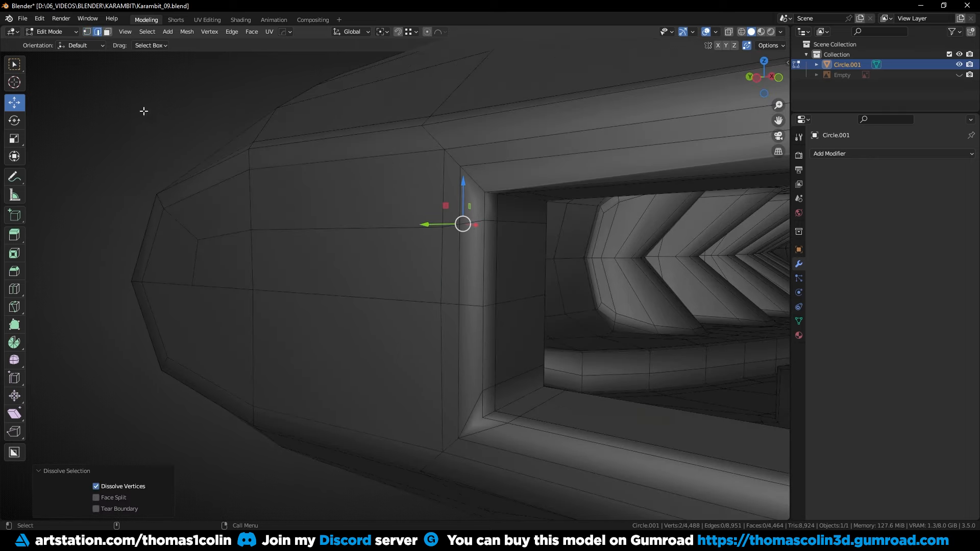
- Add a loop cut across the strip's side just behind the groove's front end
middle_drag(144, 111, 446, 221)
key(1)
click(398, 241)
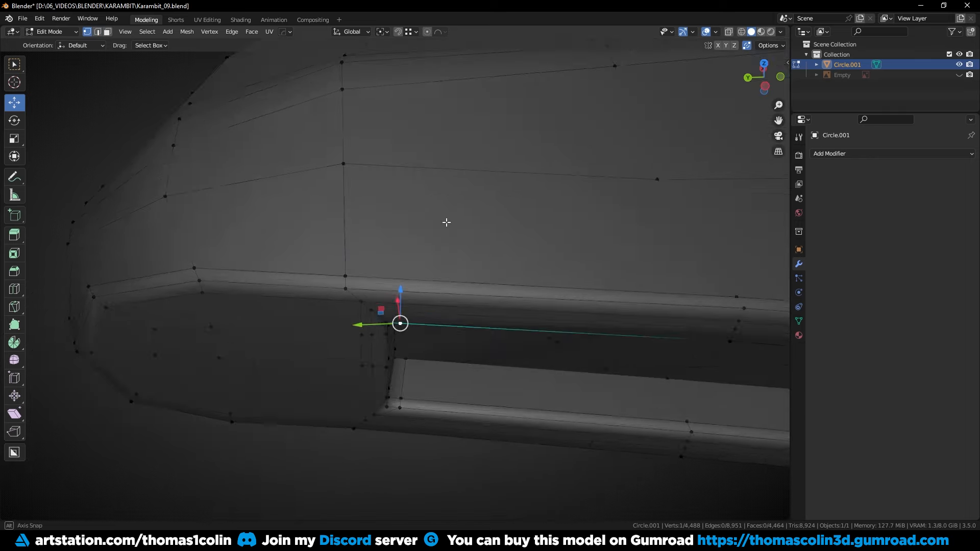
scroll(446, 221, up, 3)
key(alt+a)
key(2)
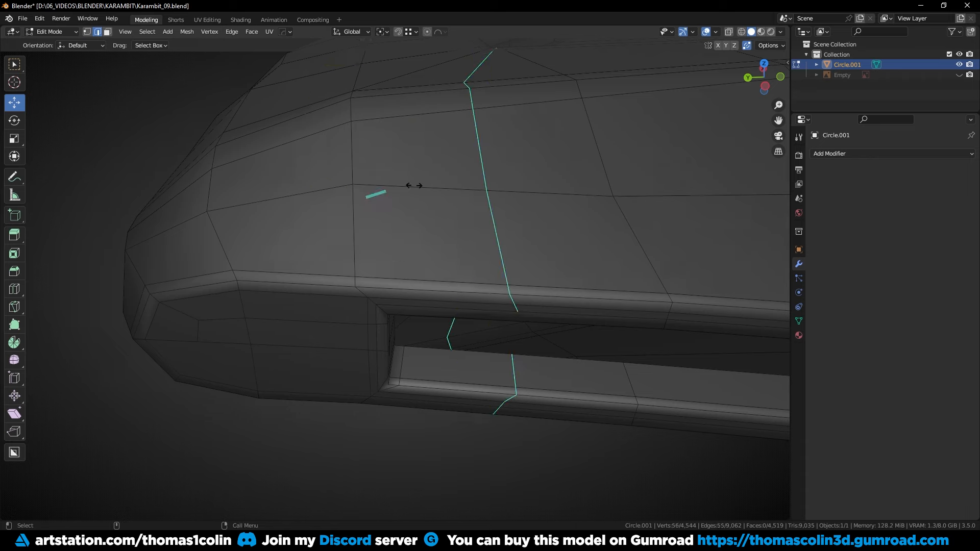
key(1)
click(414, 185)
- Connect the front loop's middle vertex to the groove's upper corner and dissolve the loop's redundant lower segment
middle_drag(414, 185, 434, 223)
alt+click(463, 285)
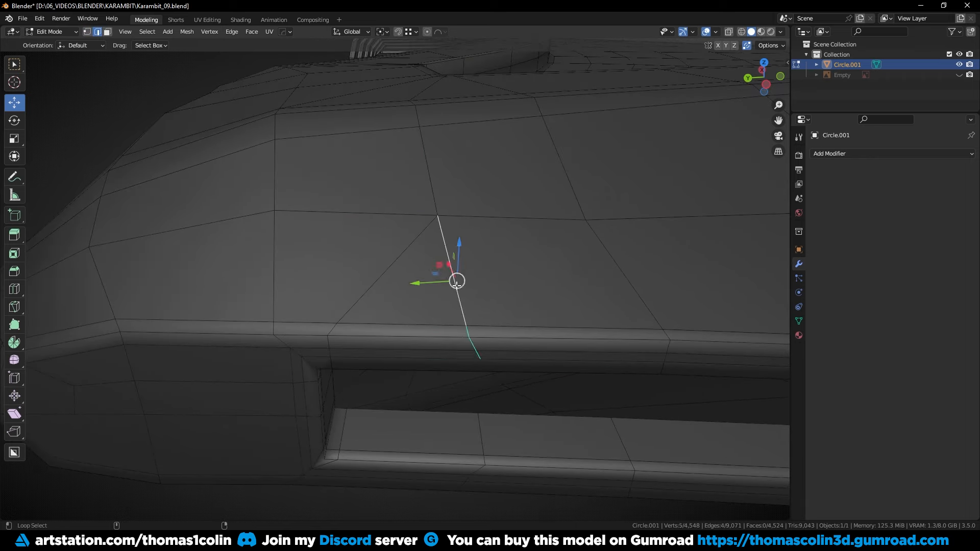
key(ctrl+x)
- Slide the connecting edge's vertices along the groove's upper rim away from the front corner
middle_drag(463, 286, 370, 255)
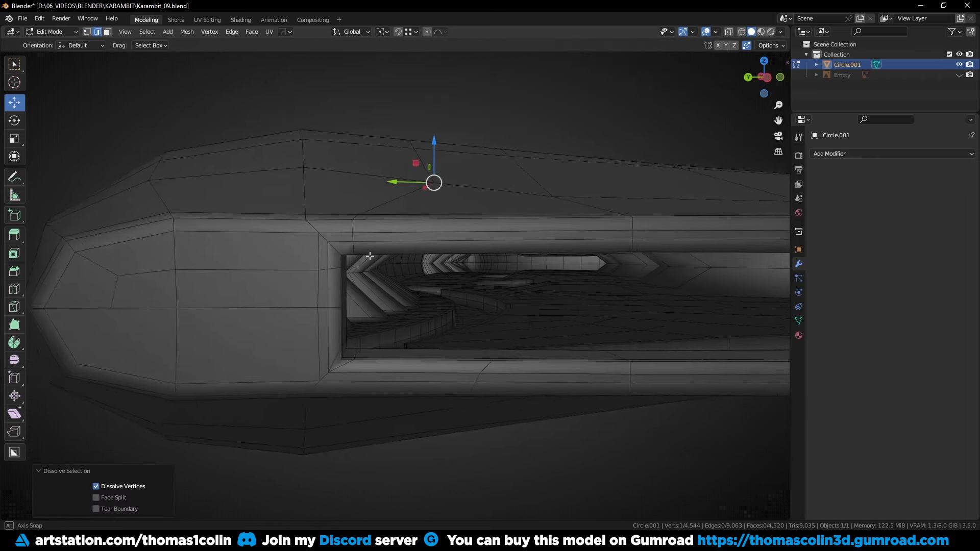
scroll(370, 255, up, 2)
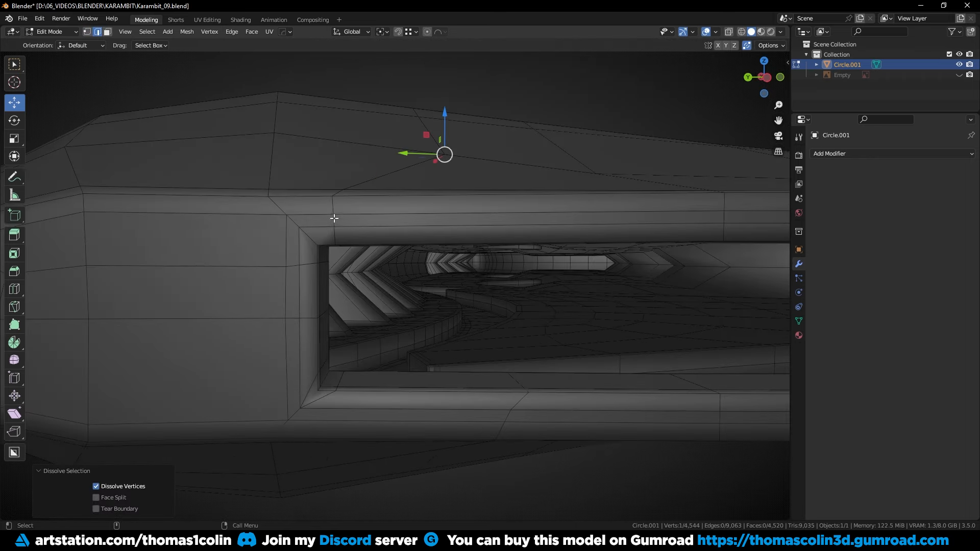
click(332, 219)
key(g)
key(g)
click(396, 208)
middle_drag(396, 208, 377, 219)
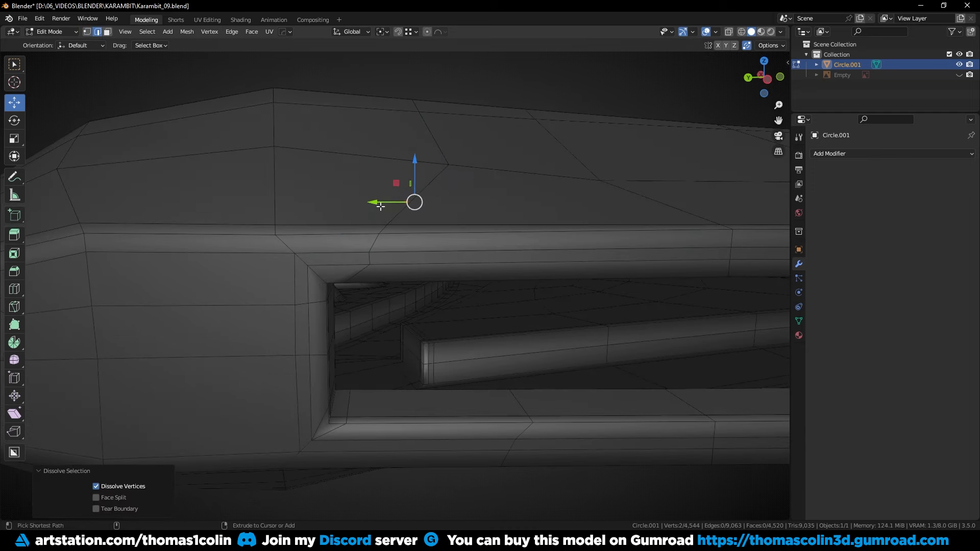
scroll(380, 207, down, 3)
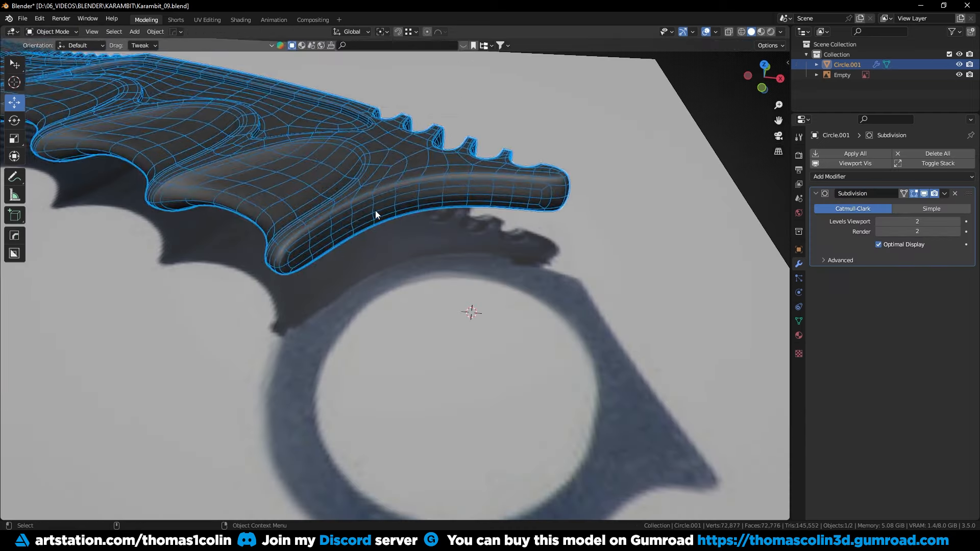
- Remove the Subdivision modifier and delete both central rows of faces along the curved strip facing the ring
click(957, 195)
scroll(275, 233, up, 3)
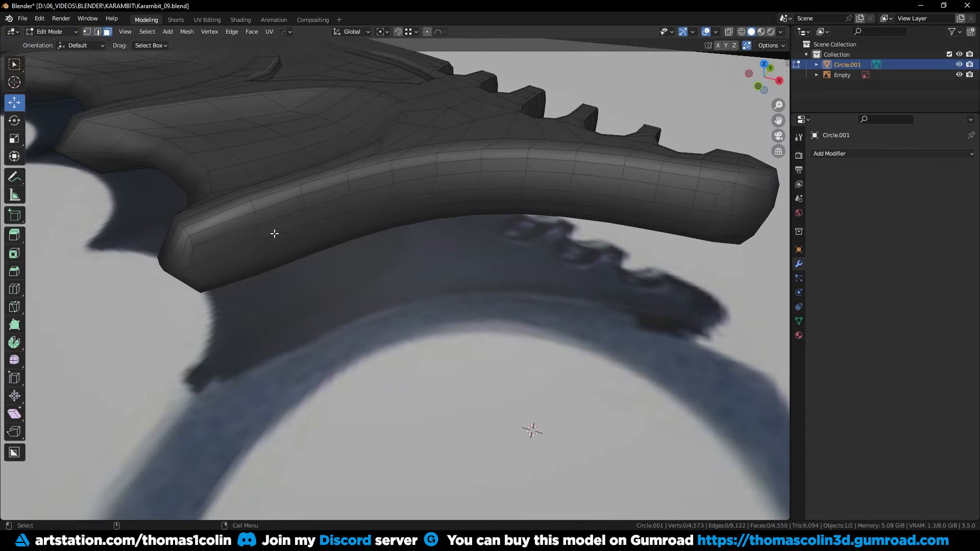
ctrl+click(706, 202)
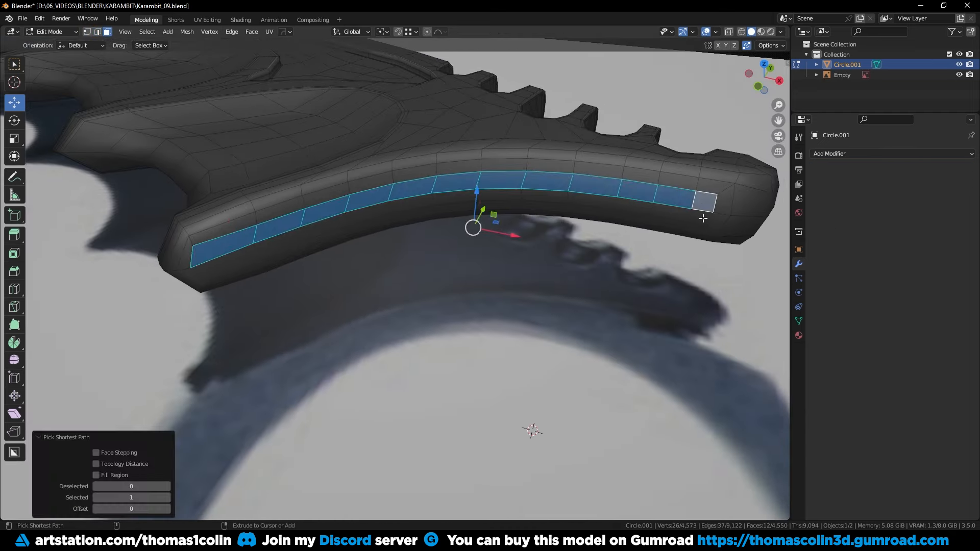
ctrl+click(224, 264)
key(x)
key(f)
- Extrude the curved opening's border edges in place and push them inward with Shrink/Fatten
middle_drag(245, 228, 606, 153)
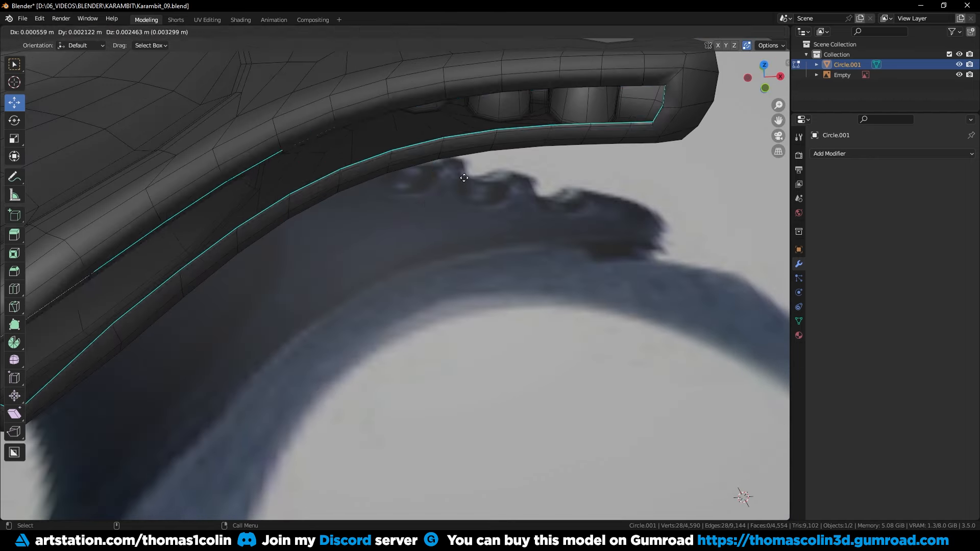
key(e)
right_click(606, 153)
key(alt+s)
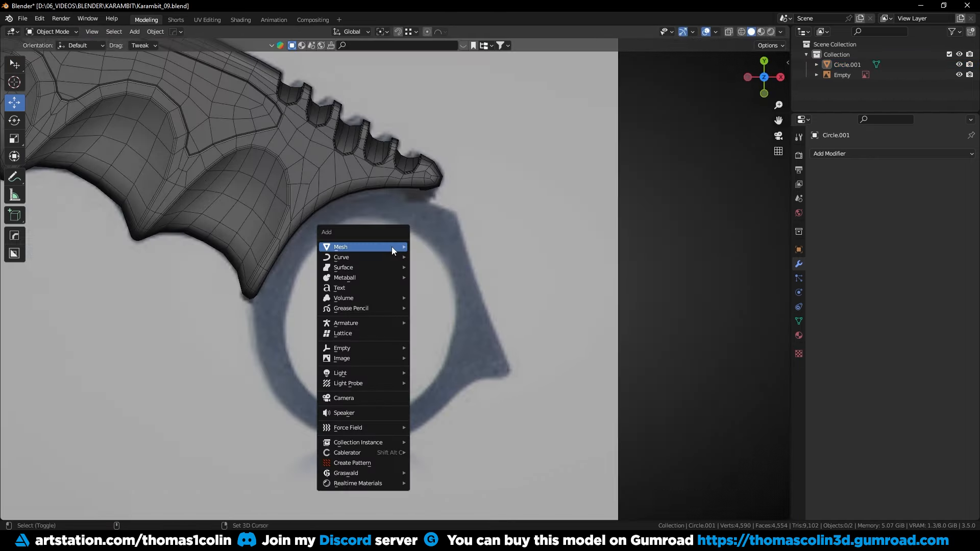
- Add a 48-vertex mesh circle over the reference ring and scale it to the ring's outer outline
mouse_move(391, 246)
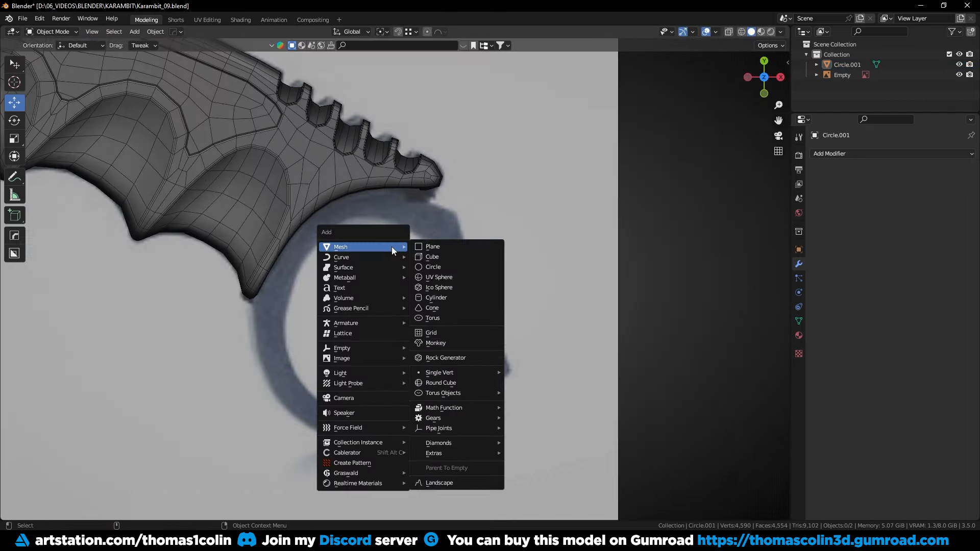
click(436, 269)
key(Tab)
key(s)
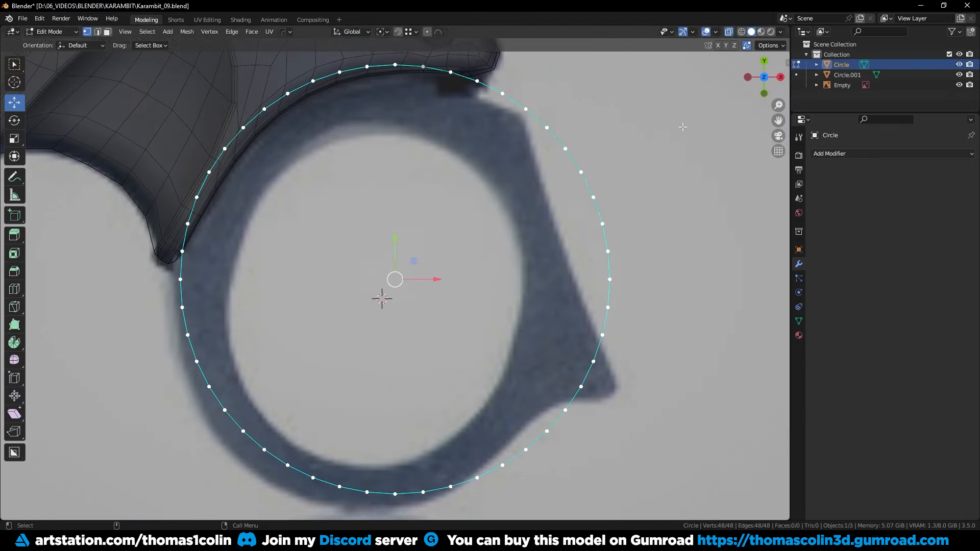
- Extrude the circle inward at a scale of 0.746 to form the ring's band
key(e)
key(s)
click(610, 169)
- Knife a straight line across the band along the reference ring's flat side and remove the faces outside it
scroll(561, 204, down, 1)
key(k)
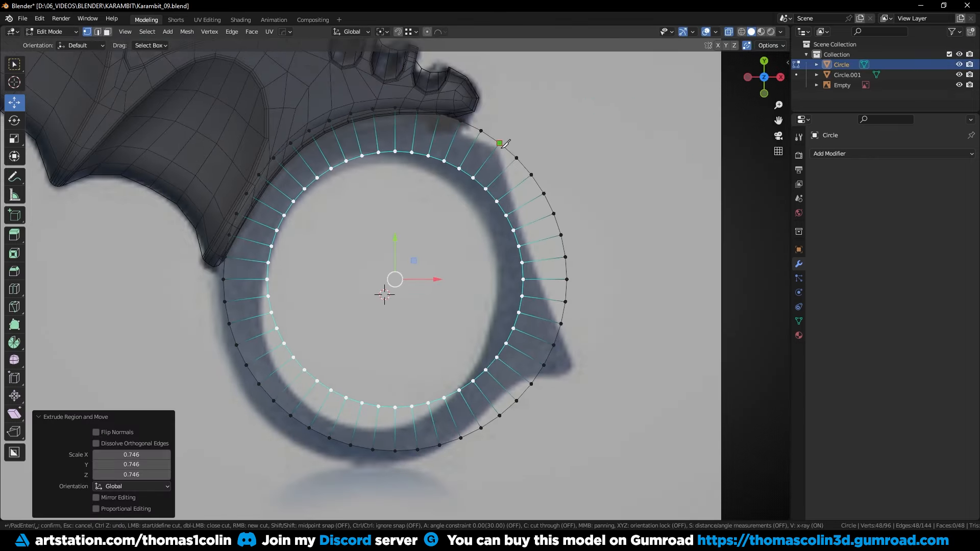
key(Return)
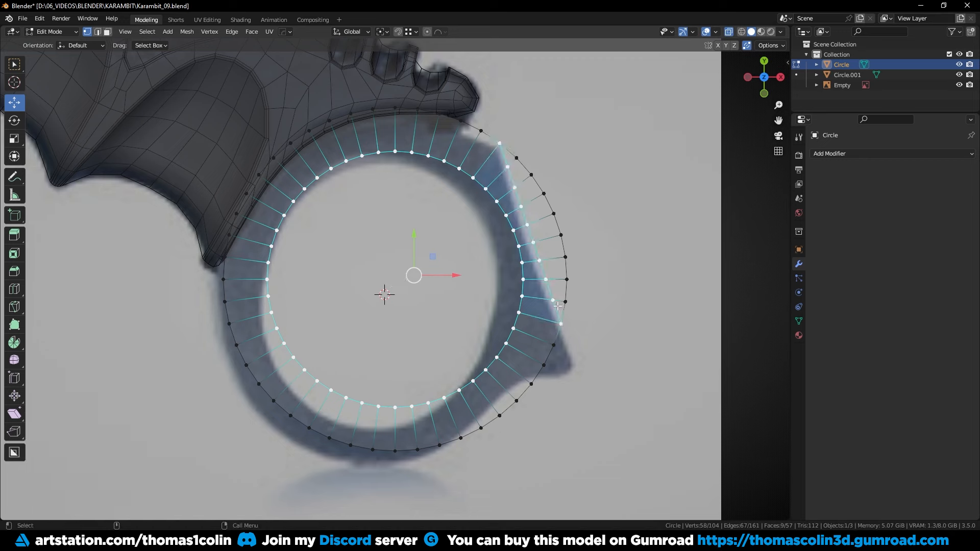
key(3)
drag(606, 187, 532, 250)
- Pull two outer-edge vertices of the ring out to the reference spur and add a level 2 subdivision
scroll(551, 324, up, 2)
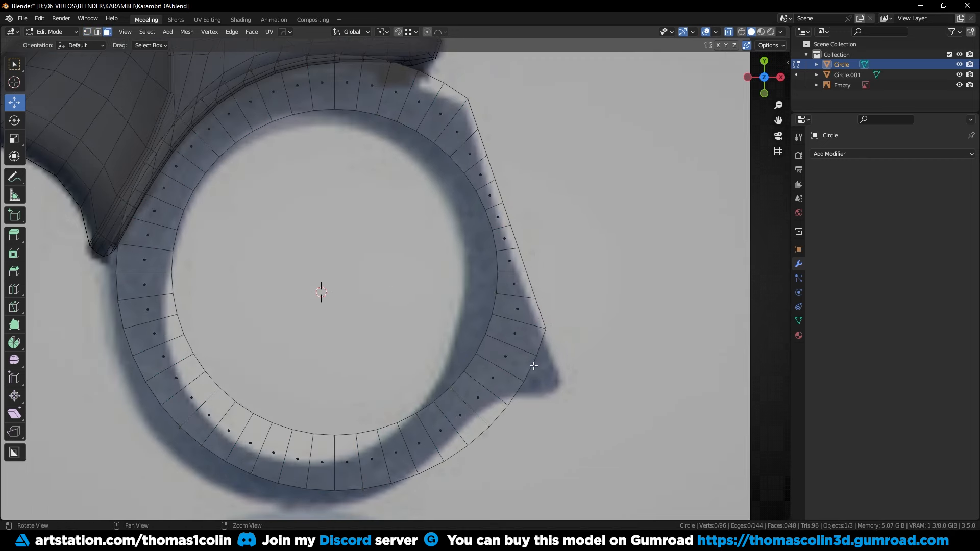
ctrl+scroll(499, 396, down, 3)
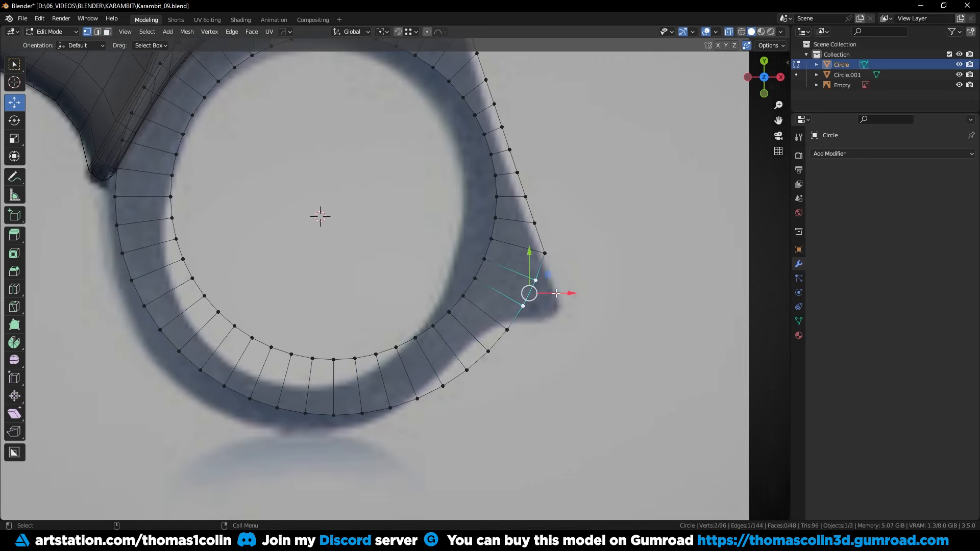
drag(556, 293, 582, 304)
key(Tab)
key(ctrl+2)
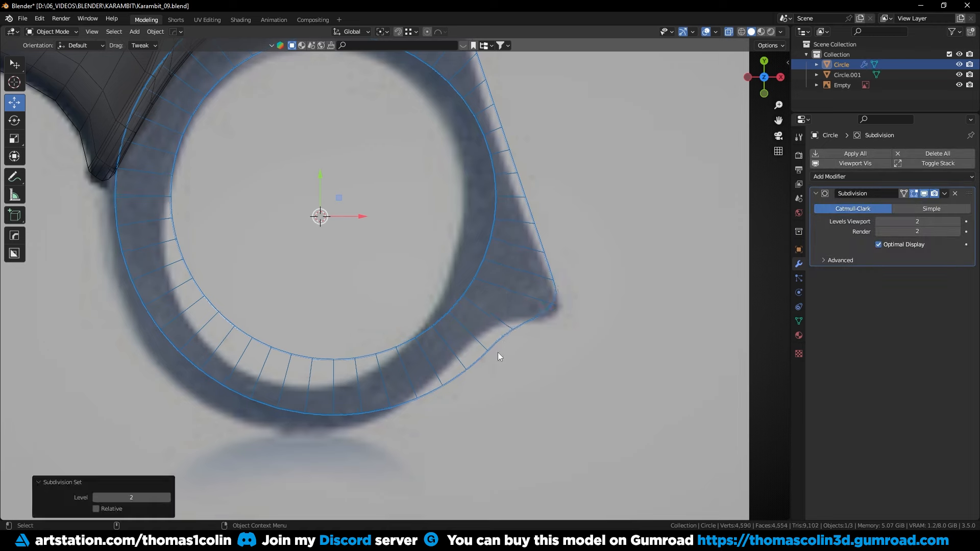
- Move the spur's tip vertex down and outward past the reference spur's corner
key(Tab)
key(g)
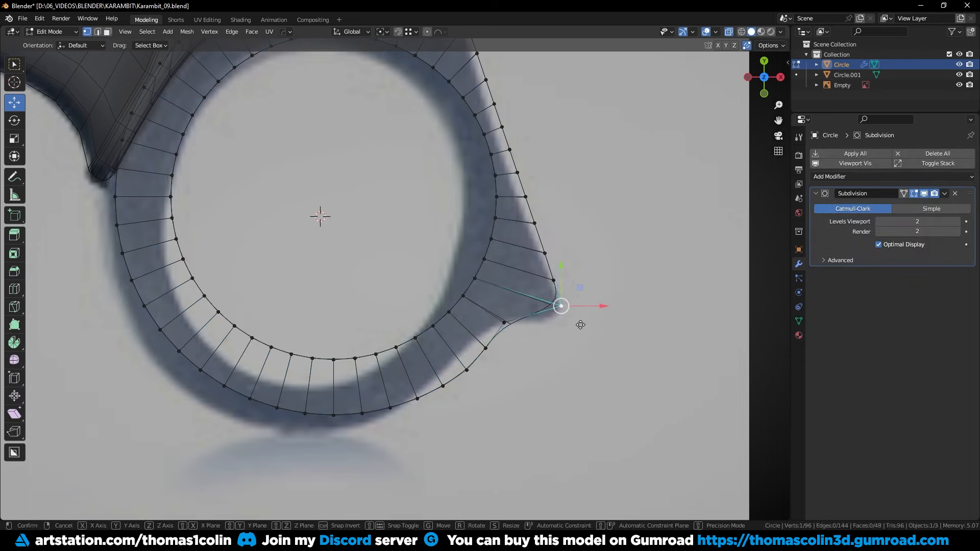
click(584, 337)
click(507, 314)
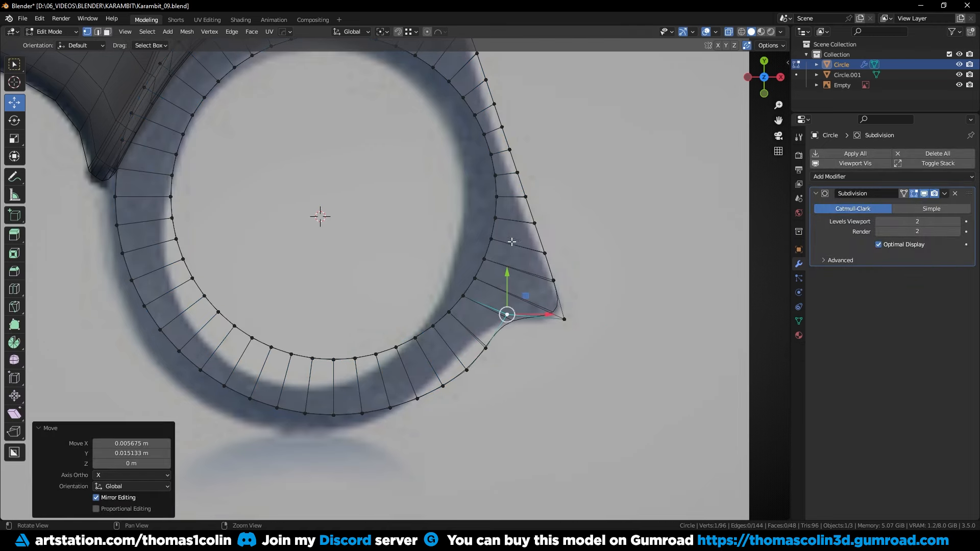
- Give the flat ring thickness with an applied Solidify modifier and remove its Subdivision modifier
key(Tab)
middle_drag(512, 242, 484, 350)
key(q)
click(452, 427)
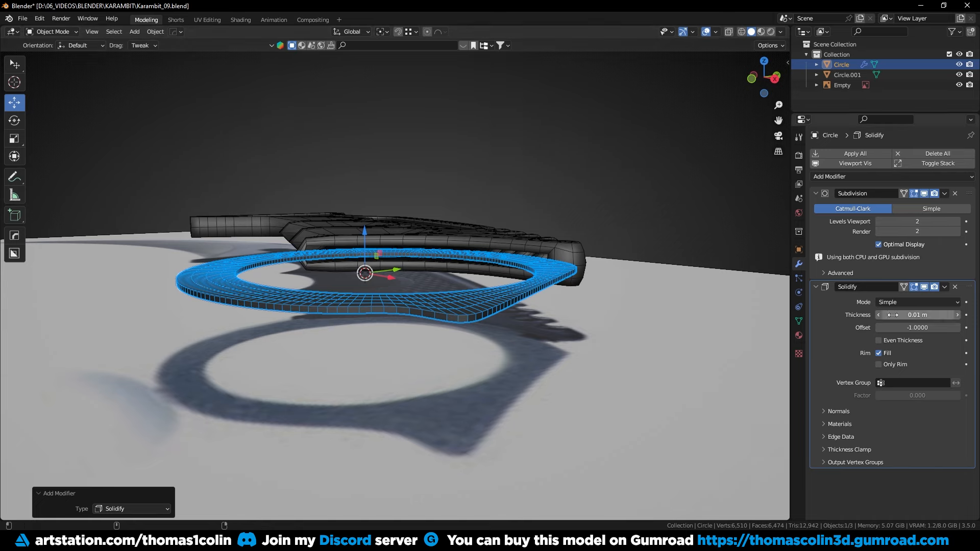
key(ctrl+a)
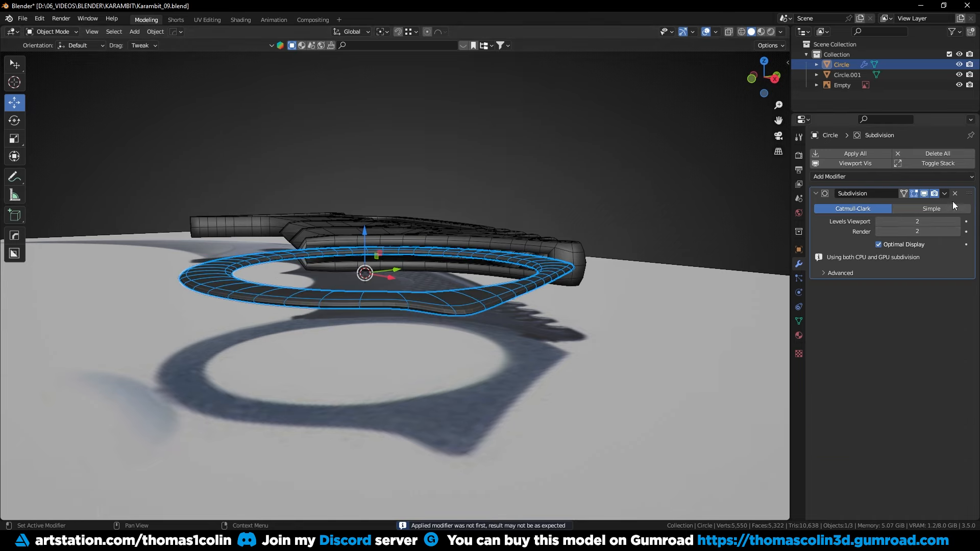
click(955, 194)
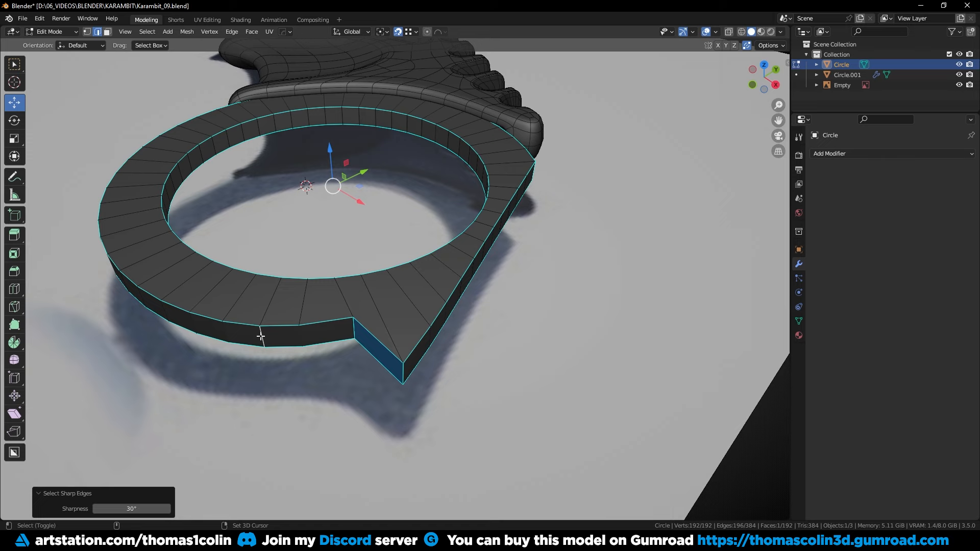
- Bevel the ring's sharp edges with two segments, a profile of 1.000 and a width of about 0.009 m
middle_drag(261, 336, 399, 324)
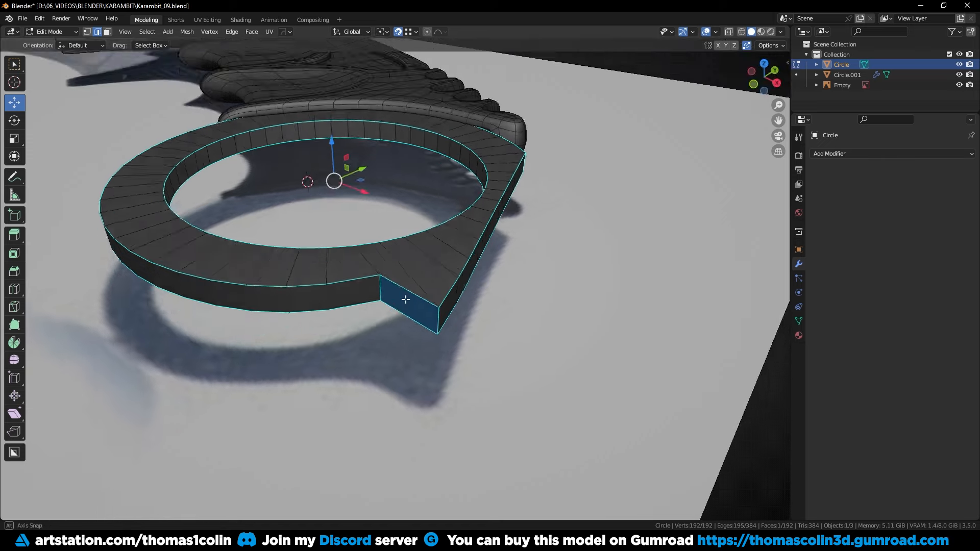
scroll(398, 324, up, 3)
key(ctrl+b)
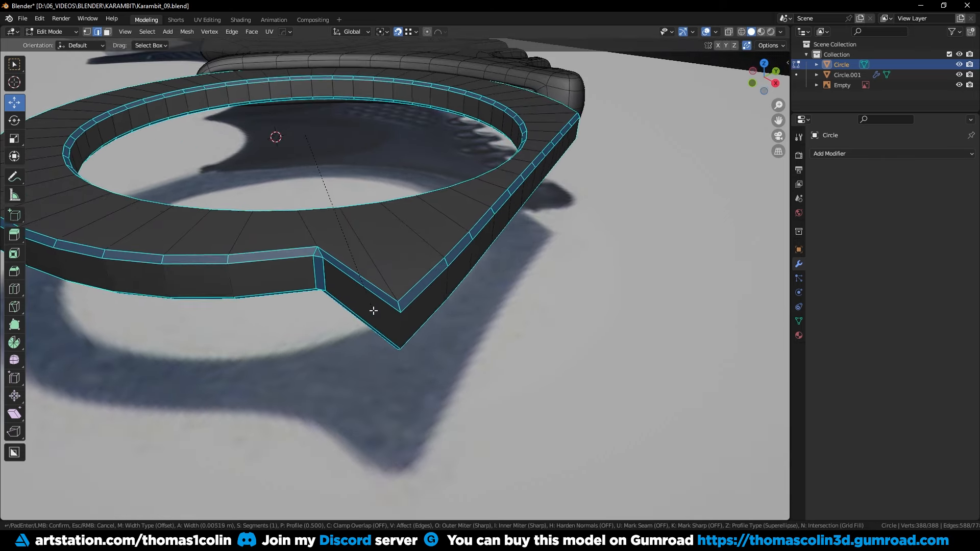
scroll(377, 313, up, 1)
key(p)
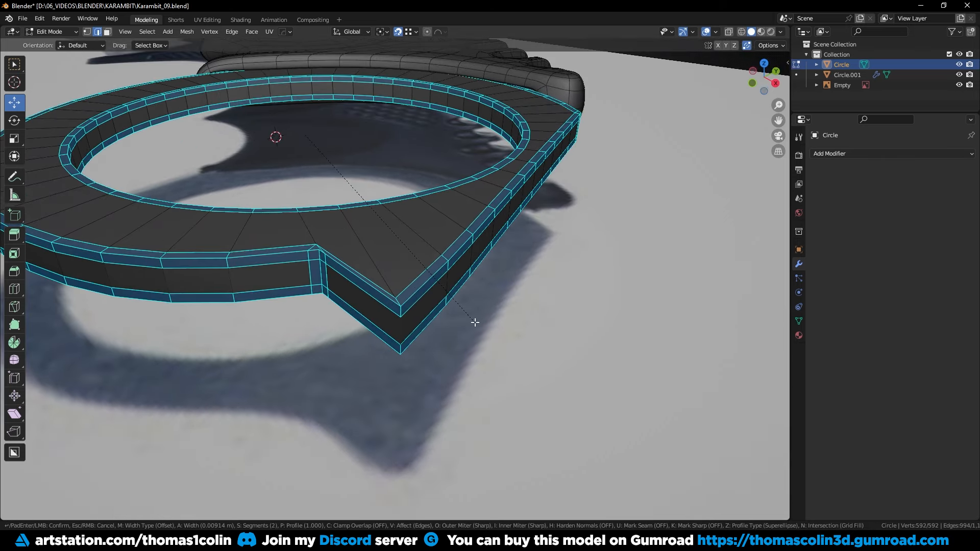
click(475, 324)
- Add a single centred loop cut around the ring's upper face
middle_drag(370, 318, 484, 277)
scroll(484, 277, up, 2)
key(ctrl+r)
click(484, 277)
click(484, 277)
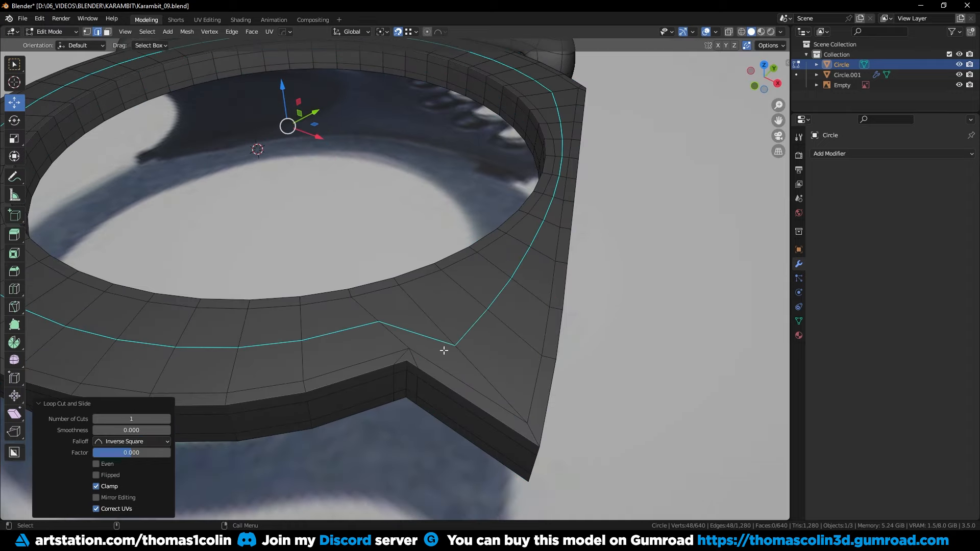
- Dissolve the extra bevel edges at the notch's inner corner and slide the nearby loop vertex toward the ring's hole
key(1)
scroll(405, 375, up, 2)
click(408, 378)
key(ctrl+x)
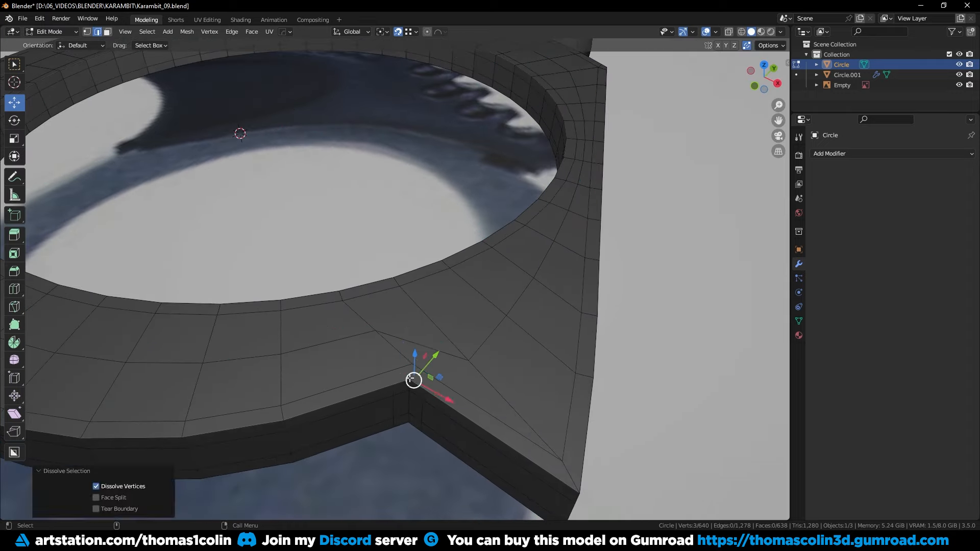
key(1)
shift+click(410, 379)
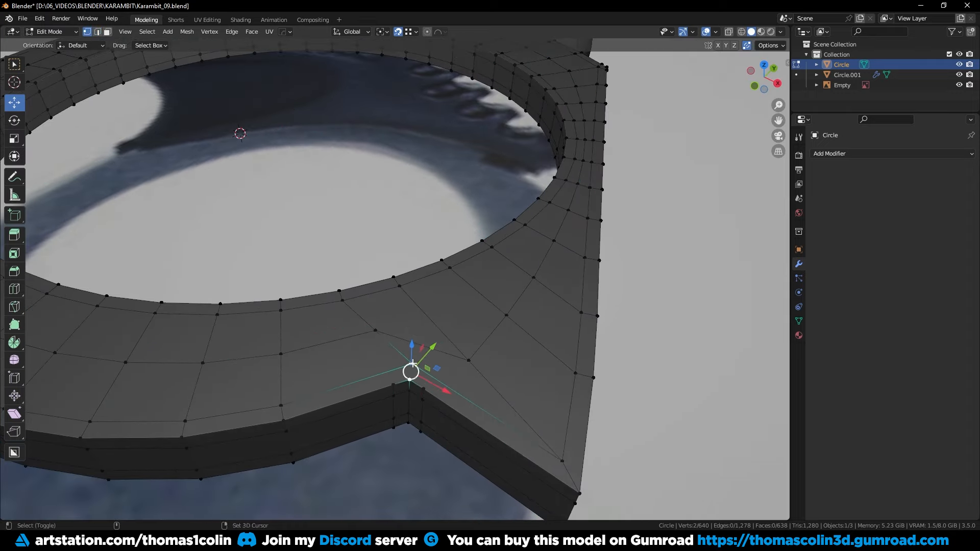
key(shift+v)
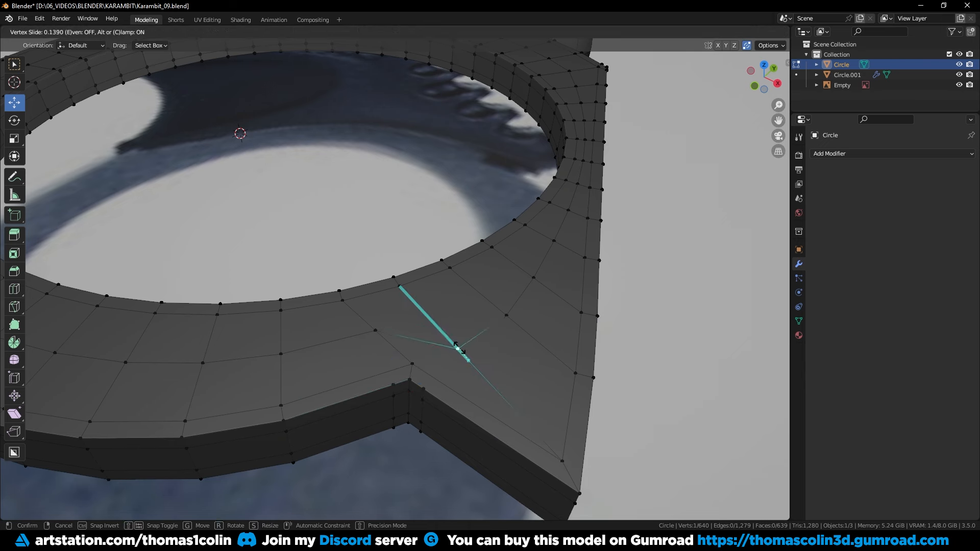
click(438, 325)
- Add a centred loop cut through the outer row of faces on the ring's upper face, ending beside the notch
middle_drag(435, 323, 245, 331)
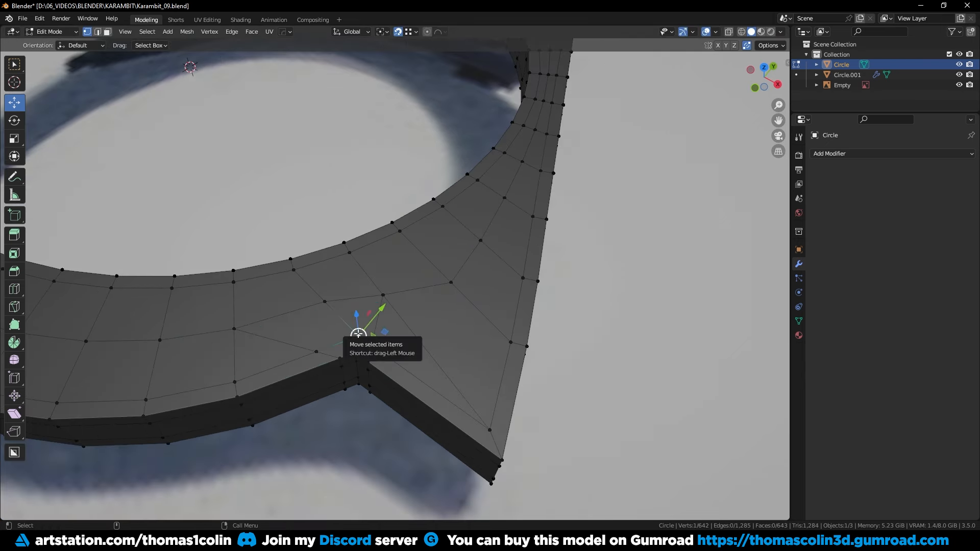
click(223, 349)
right_click(225, 349)
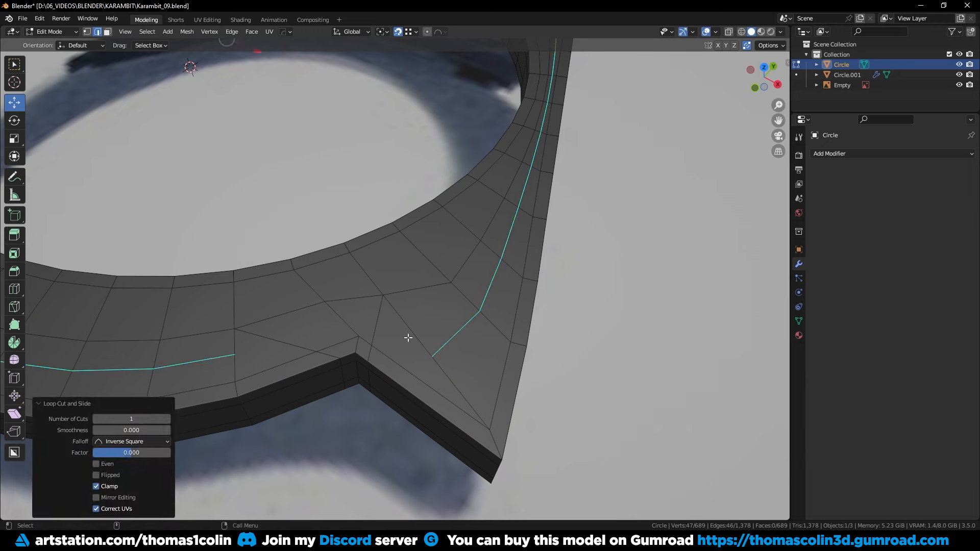
- Slide the two end vertices of the new loop on either side of the notch to even out the surrounding faces
shift+middle_drag(299, 329, 394, 325)
scroll(391, 327, up, 2)
key(1)
click(316, 371)
key(shift+v)
click(299, 372)
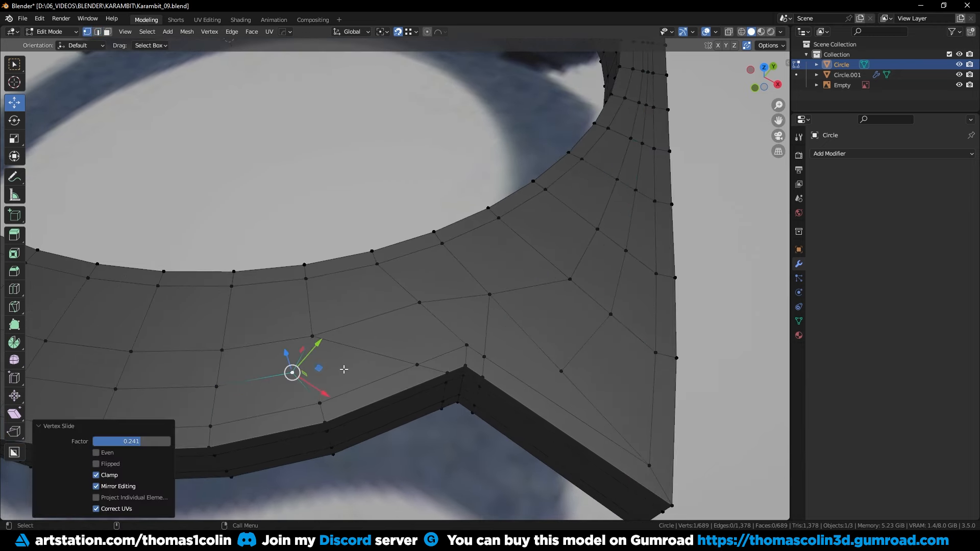
click(560, 370)
key(shift+v)
click(581, 344)
- Smooth the two edge loops on the ring's upper face with Set Flow at tension 180
key(2)
alt+click(445, 252)
middle_drag(580, 342, 474, 286)
alt+shift+click(452, 278)
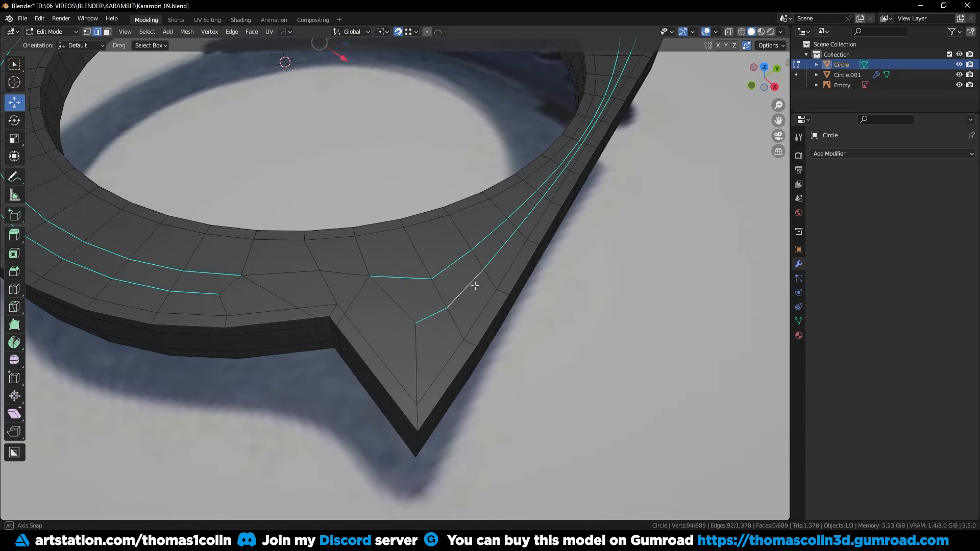
right_click(676, 356)
click(683, 507)
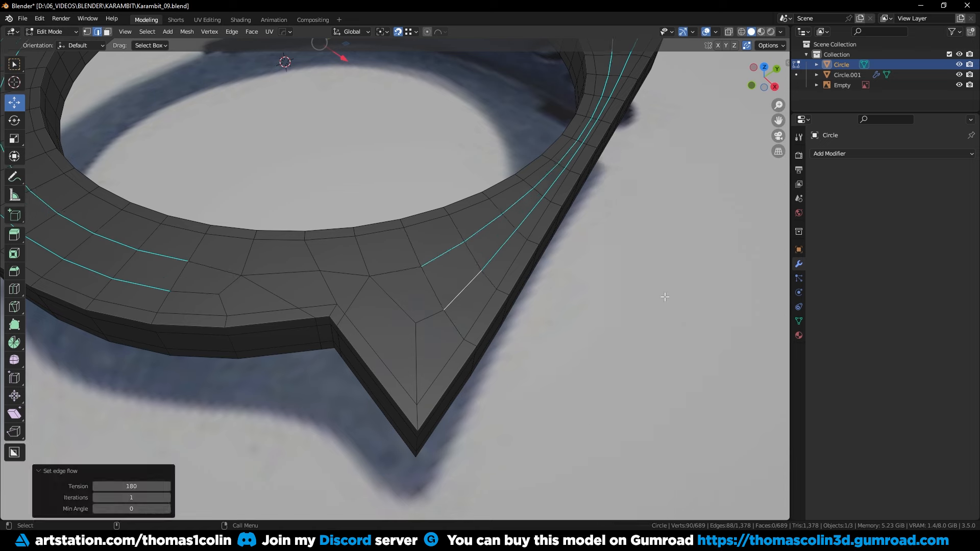
- Bevel the vertical edge at the spur's tip with two segments and a width of 0.0185 m
middle_drag(665, 297, 661, 279)
alt+click(404, 338)
key(ctrl+b)
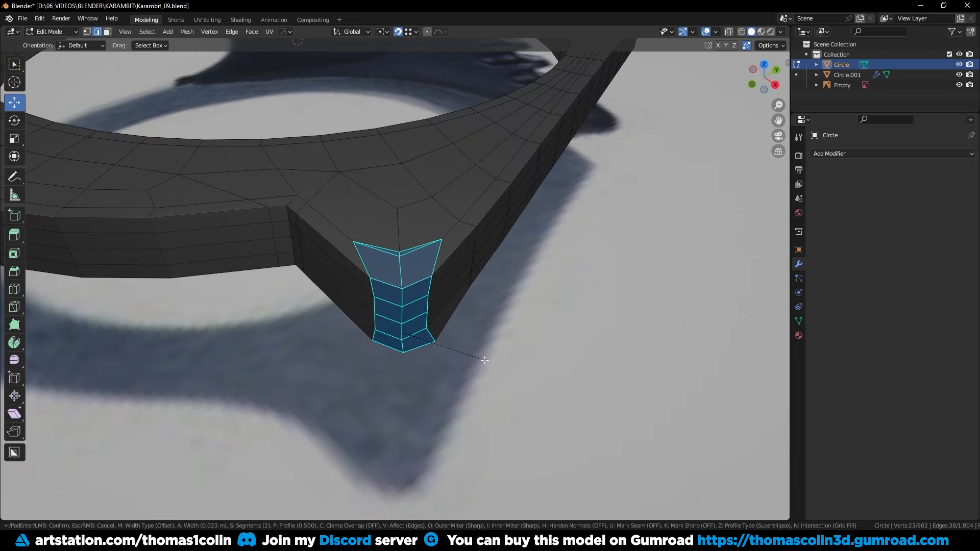
click(383, 317)
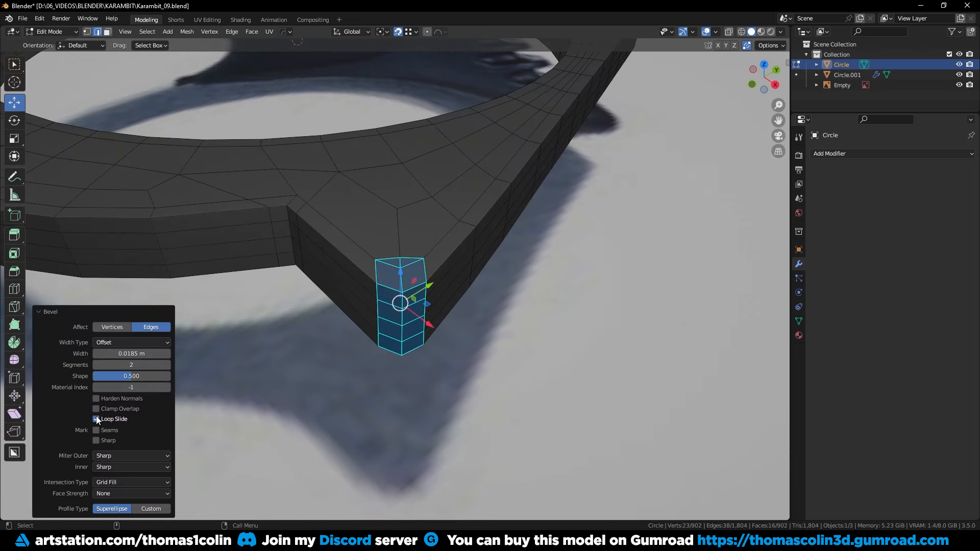
- Dissolve the surplus edge behind the bevelled spur tip and slide the remaining upper-face vertex inward at a factor of 1.000
alt+drag(414, 205, 414, 255)
click(406, 255)
key(ctrl+x)
key(1)
click(407, 245)
key(shift+v)
click(409, 176)
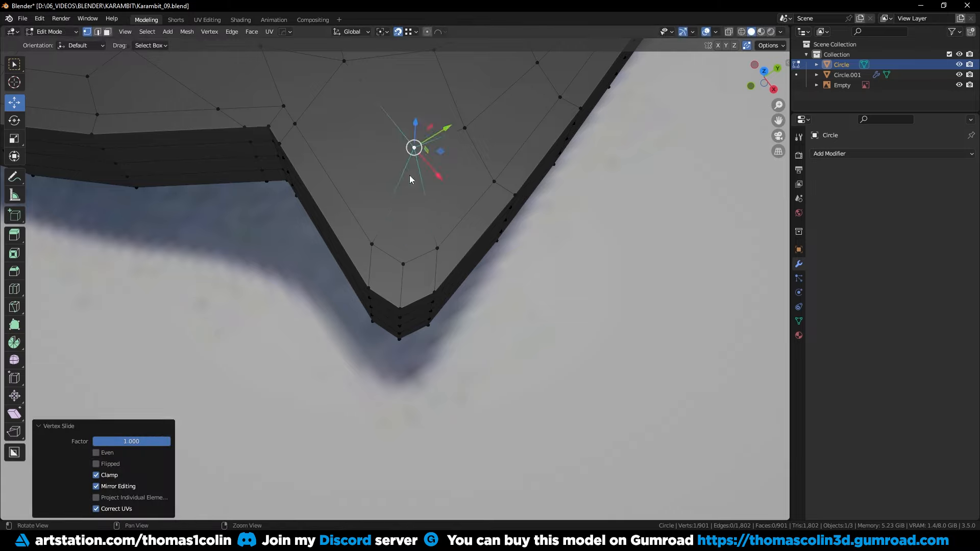
- Move the matching vertex on the spur's underside inward, away from the tip
alt+drag(410, 176, 399, 378)
click(399, 387)
key(g)
click(407, 407)
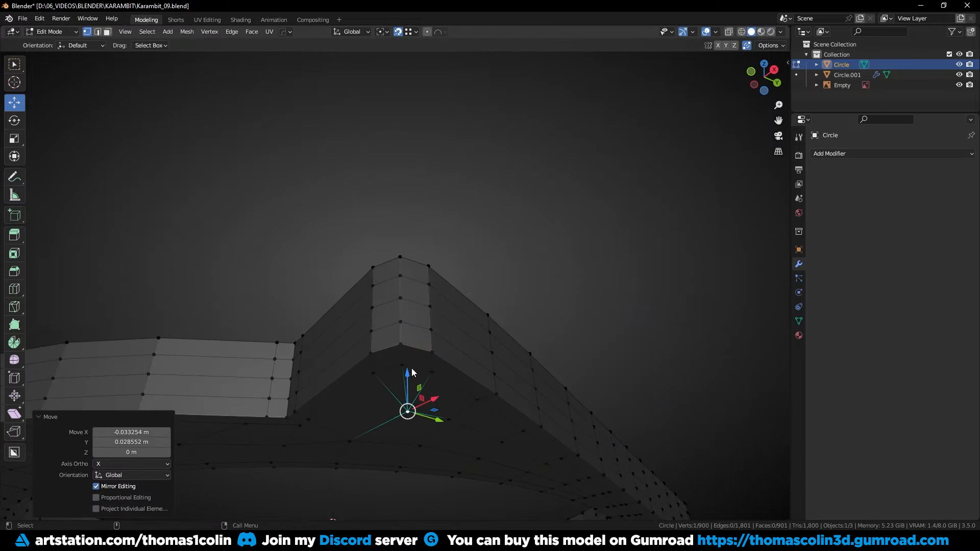
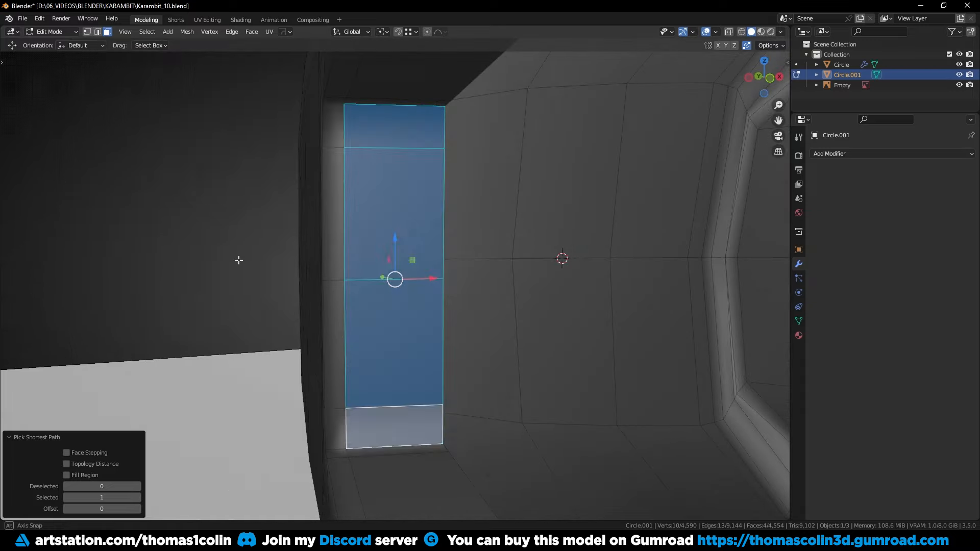
- Duplicate the inner wall faces at both ends of the handle's blade slot in place and separate them into a new object
shift+click(333, 125)
ctrl+click(335, 425)
alt+right_drag(335, 426, 245, 347)
alt+drag(408, 286, 633, 291)
alt+middle_drag(633, 290, 278, 344)
alt+drag(277, 343, 398, 349)
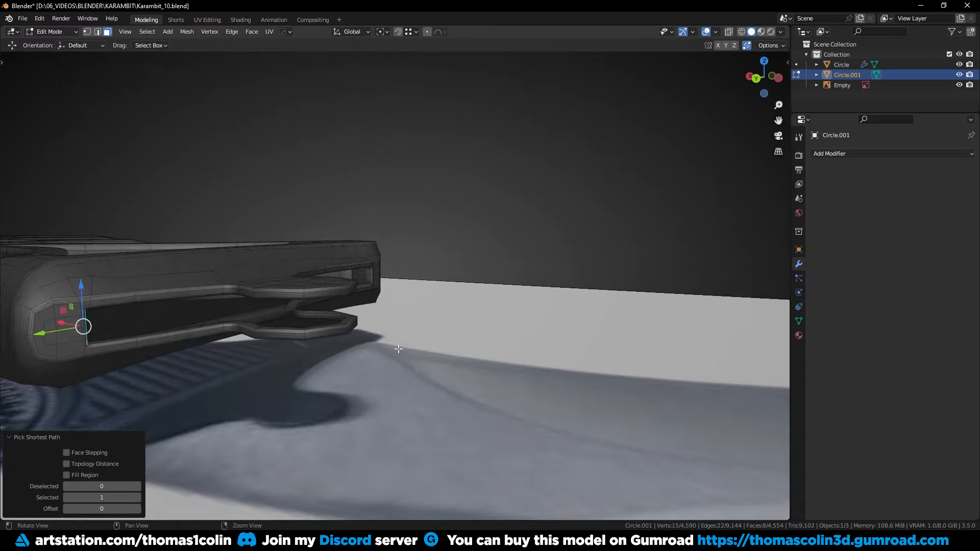
alt+right_drag(398, 349, 393, 184)
alt+middle_drag(393, 184, 492, 212)
click(317, 172)
ctrl+click(317, 293)
shift+click(335, 297)
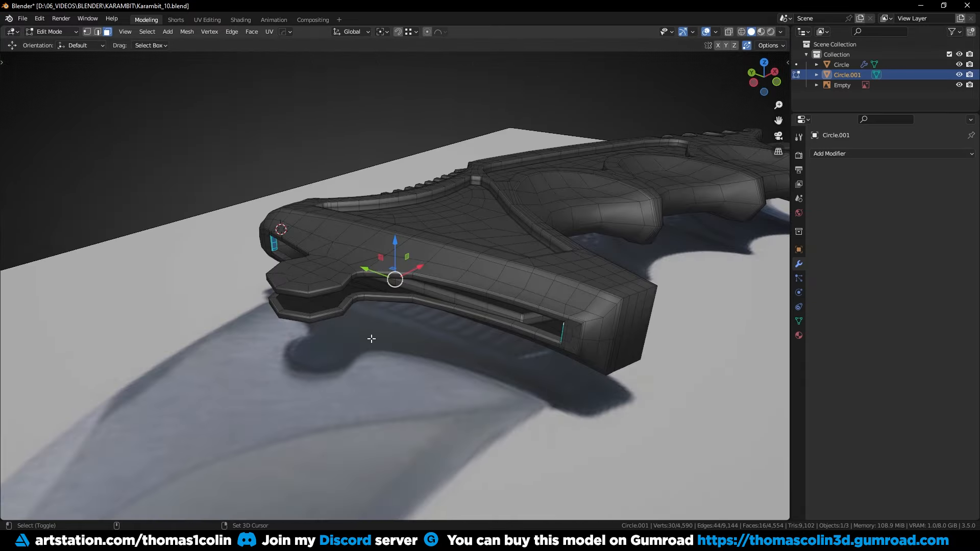
key(shift+d)
right_click(346, 300)
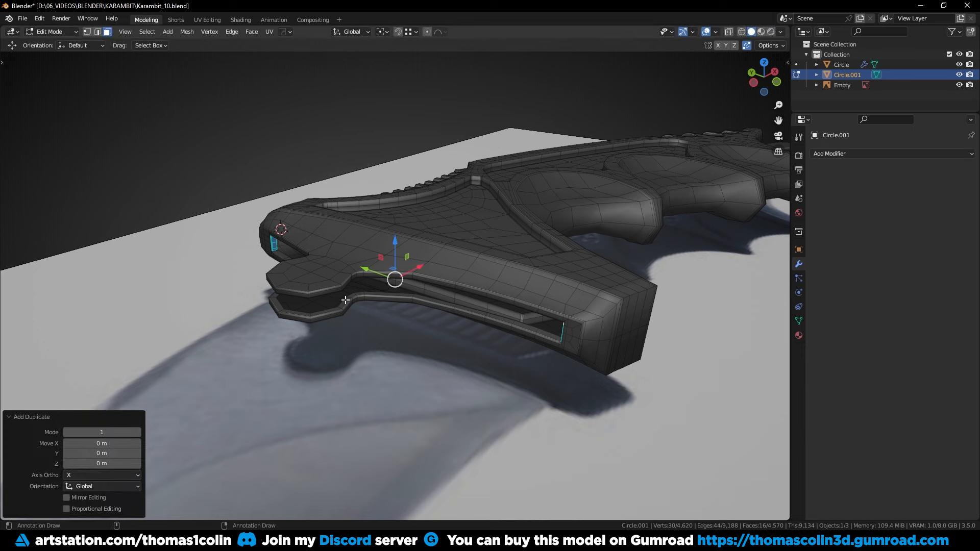
click(346, 301)
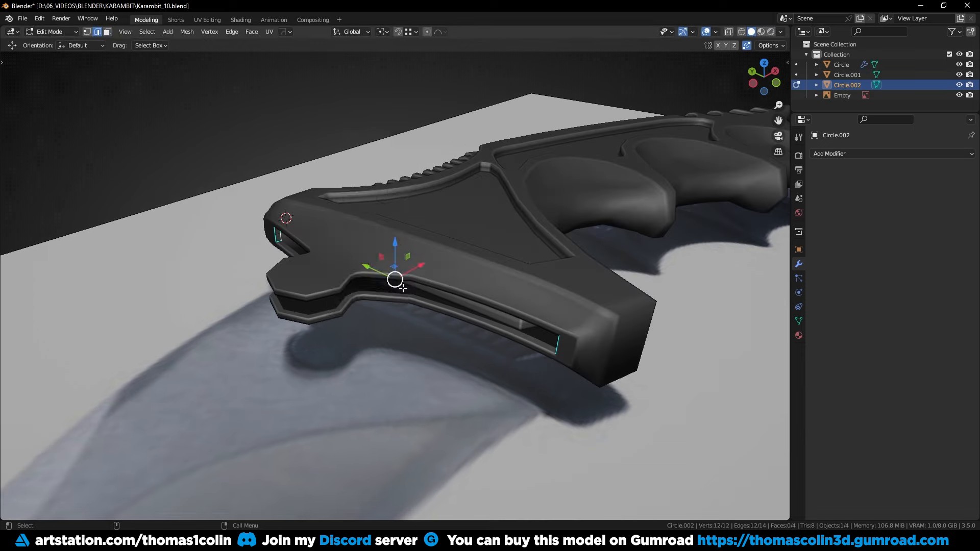
- Bridge the edge loops of the two separated wall pieces into a blade base and extrude its front face toward the blade
right_click(402, 283)
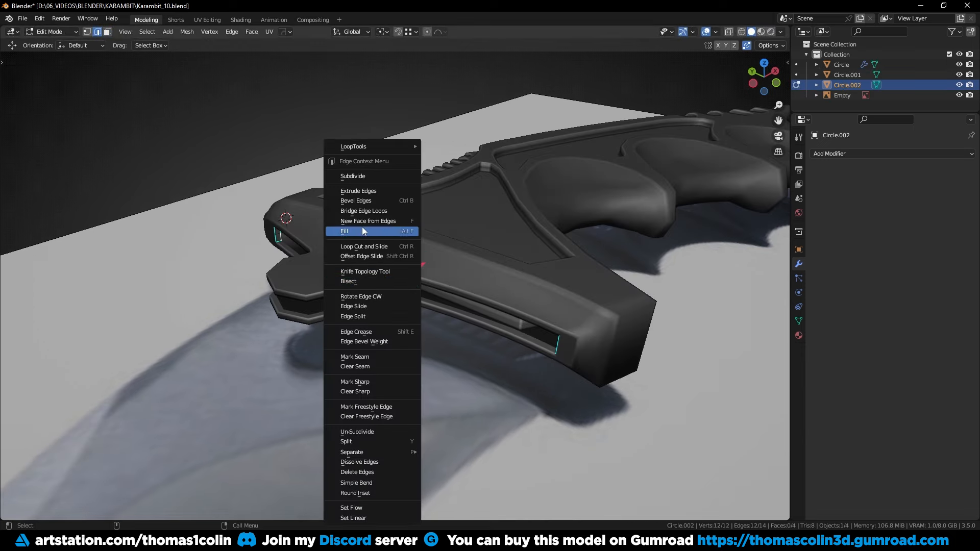
click(358, 212)
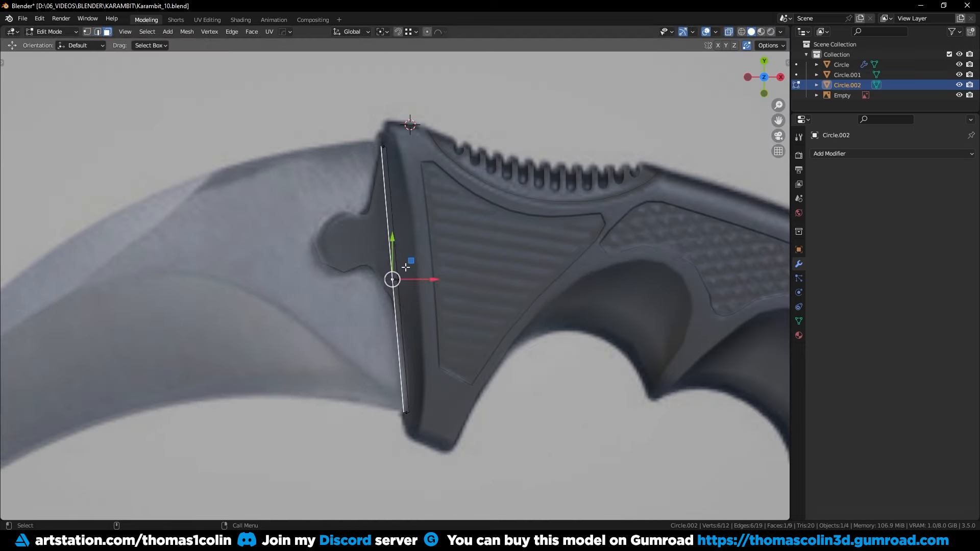
key(e)
click(381, 272)
- Move the extruded section's upper and lower corner vertices onto the reference blade's outline just in front of the handle
key(1)
drag(256, 143, 337, 178)
key(g)
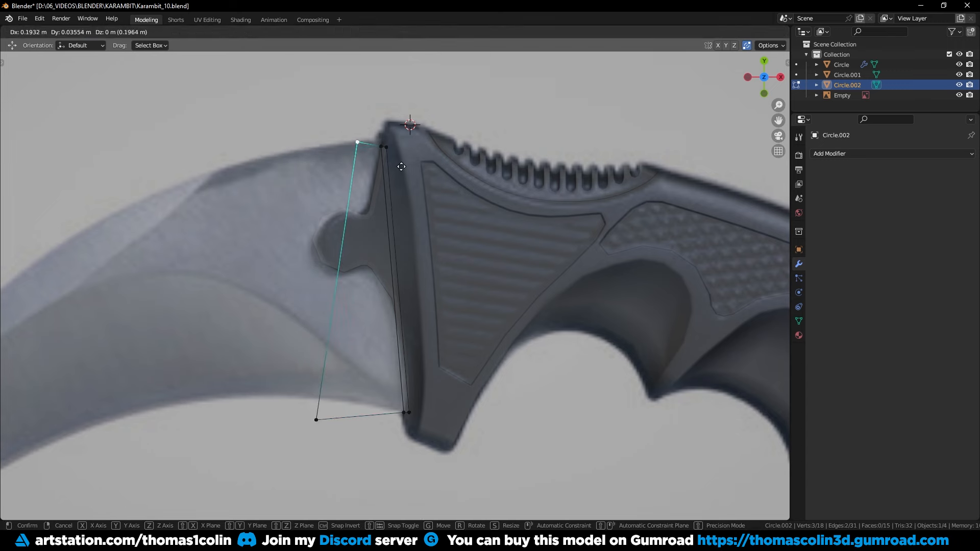
click(402, 169)
click(317, 420)
key(g)
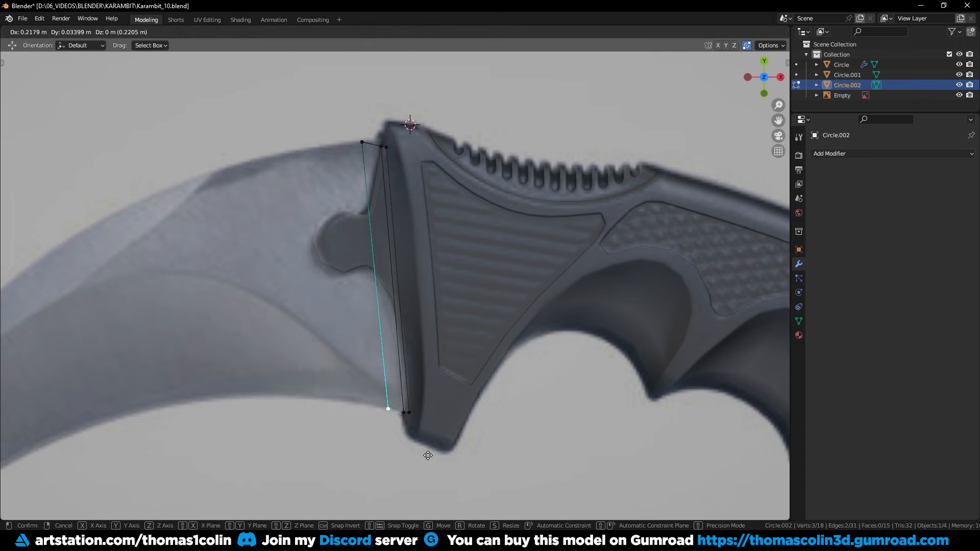
click(428, 455)
- Extrude the blade base toward the tip in two sections, rotating them and placing their corner vertices on the reference outline
key(2)
shift+middle_drag(374, 267, 493, 234)
key(e)
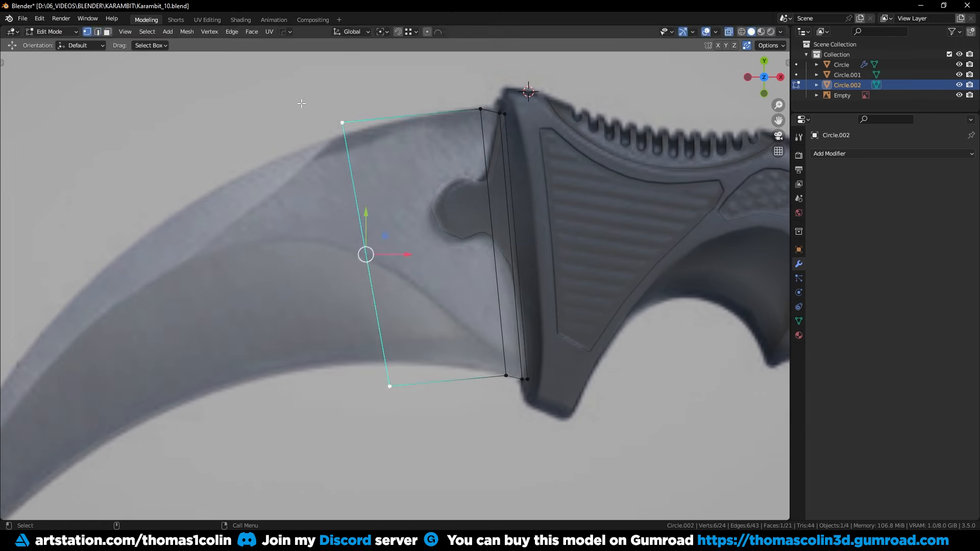
click(246, 241)
key(r)
key(1)
key(g)
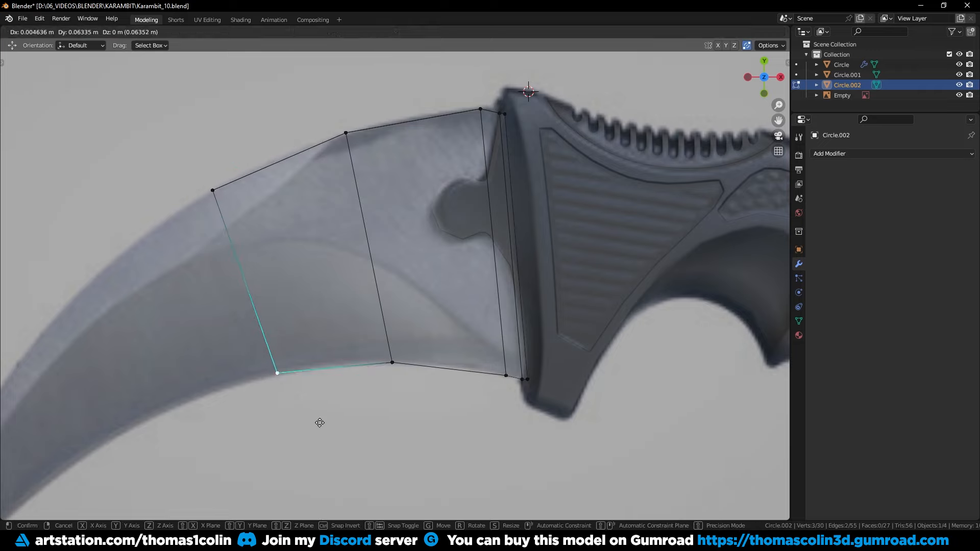
click(322, 423)
- Extrude a third blade section, rotate it to follow the curve, and fit its corner vertices to the reference outline
shift+middle_drag(306, 327, 401, 290)
key(e)
key(r)
click(489, 228)
key(1)
key(g)
shift+middle_drag(301, 383, 455, 298)
- Extrude two more narrowing sections toward the tip and align their upper and lower corners with the reference blade
key(e)
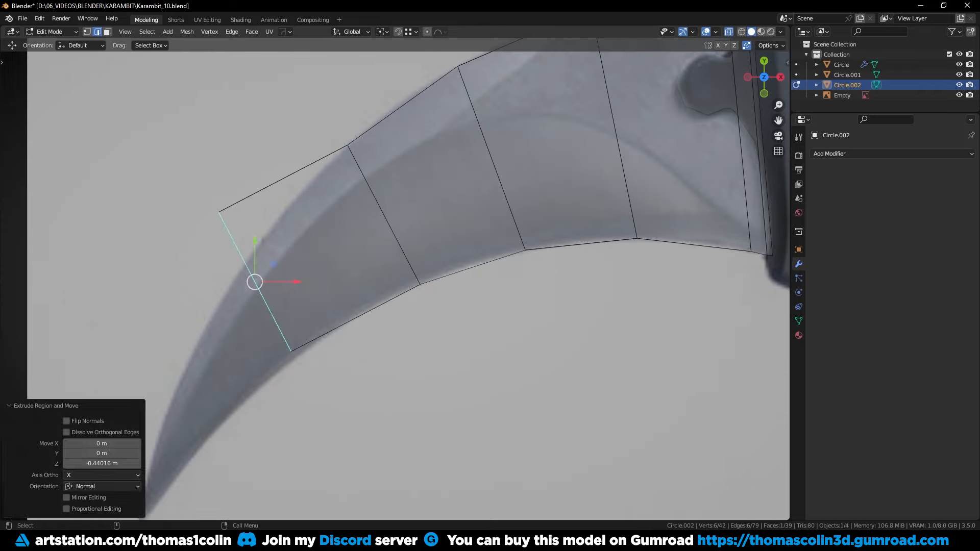
key(r)
key(g)
click(398, 423)
shift+middle_drag(306, 408, 369, 325)
key(e)
key(g)
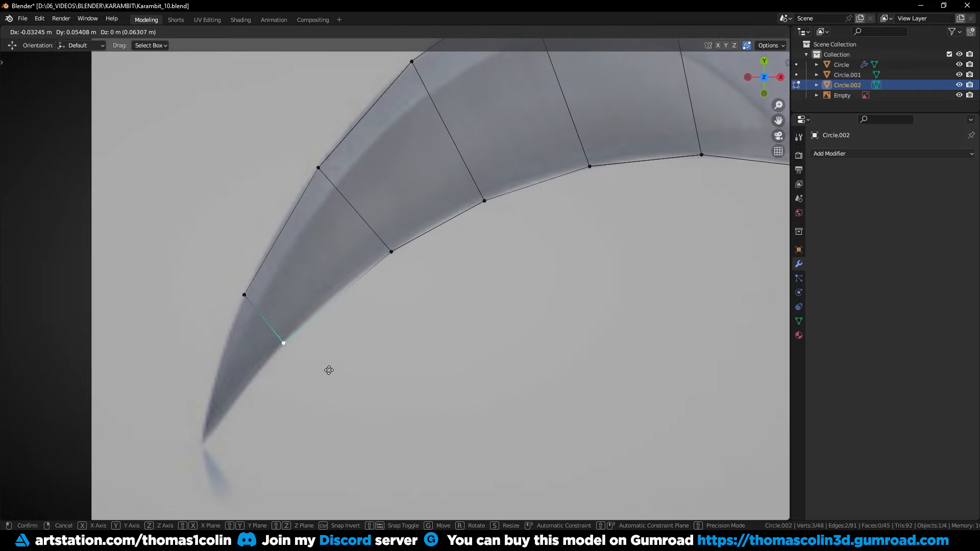
click(328, 369)
- Extrude the last section to the blade's point and merge its end vertices at the tip
shift+middle_drag(286, 368, 308, 348)
key(e)
scroll(230, 368, down, 1)
drag(201, 356, 309, 423)
key(m)
key(g)
- Add an extra cross-section loop between each pair of the blade's existing sections
key(ctrl+r)
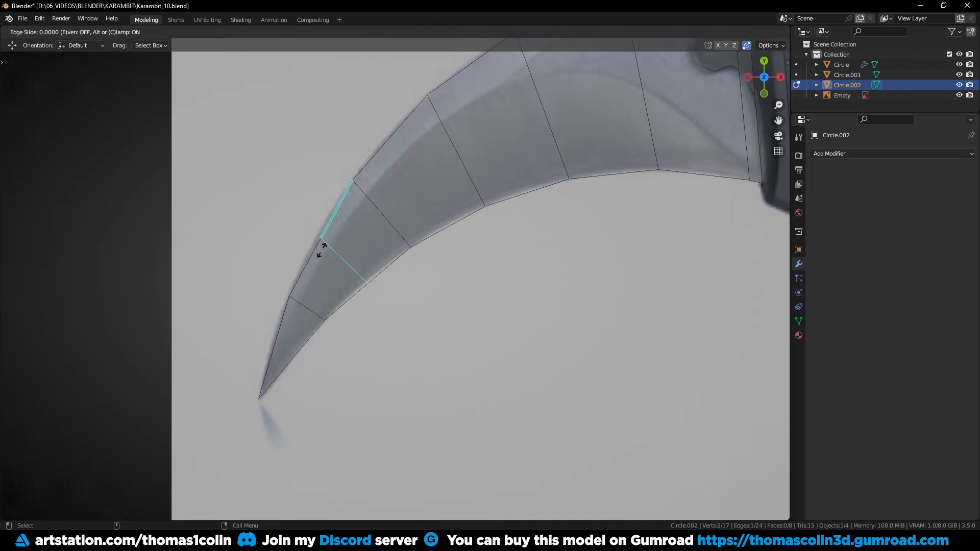
key(g)
key(2)
click(349, 213)
key(ctrl+b)
click(431, 159)
key(ctrl+r)
click(648, 225)
- Select the blade's cross-section edges and even out their flow along the curve
ctrl+click(472, 207)
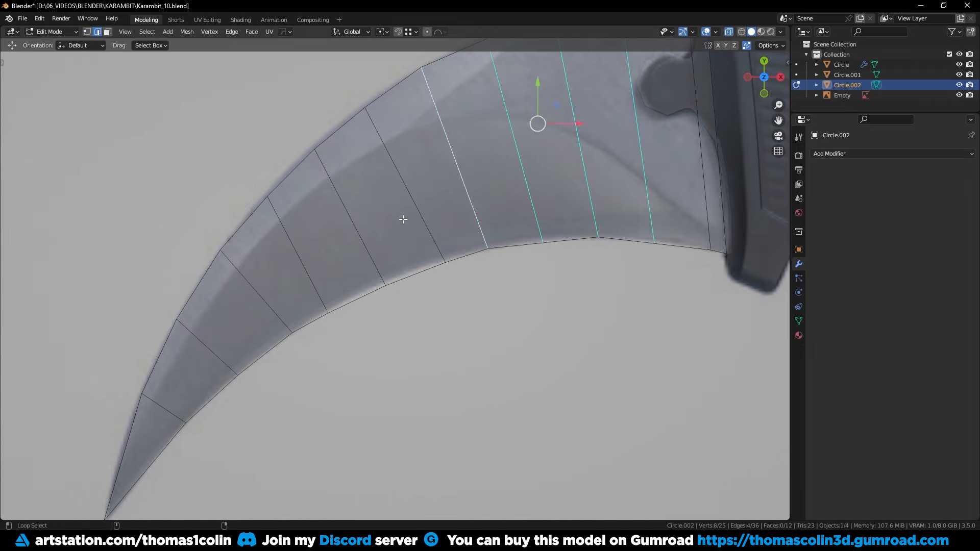
ctrl+click(258, 293)
right_click(460, 327)
click(483, 506)
drag(102, 497, 452, 214)
click(207, 348)
right_click(372, 462)
click(372, 466)
- Move the vertices along the blade's upper spine onto the reference outline
shift+middle_drag(326, 286, 260, 360)
key(1)
click(188, 272)
key(g)
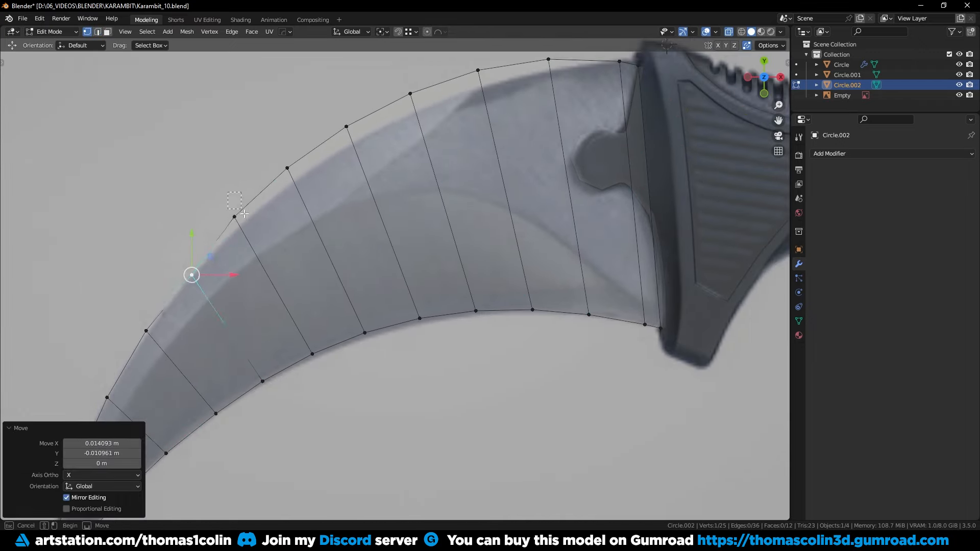
key(g)
click(508, 108)
click(561, 76)
key(g)
click(563, 86)
- Move the vertices along the blade's lower cutting edge onto the reference outline
shift+middle_drag(281, 397, 318, 332)
click(318, 331)
key(g)
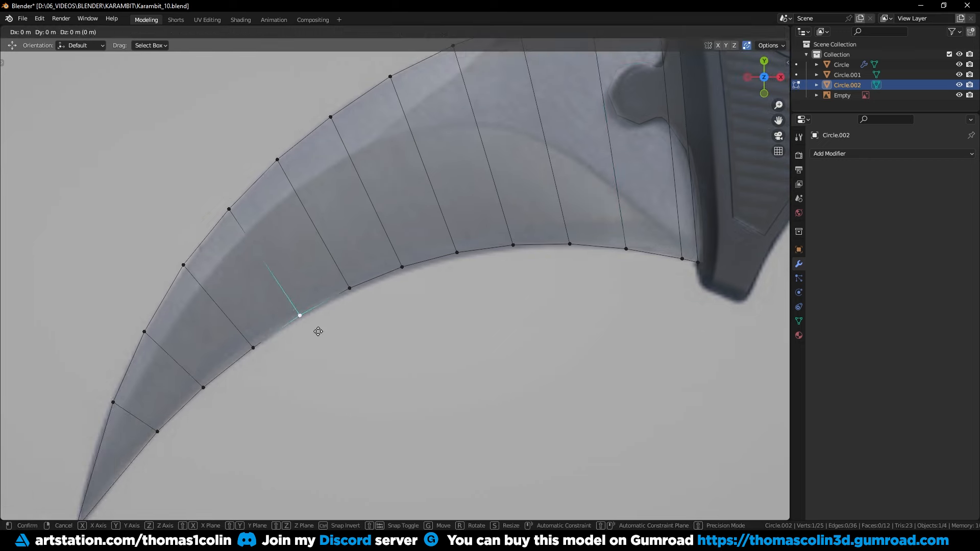
click(422, 281)
click(457, 253)
key(g)
click(459, 256)
click(569, 244)
key(g)
click(570, 245)
- Knife-cut the grind line along the blade following the reference and adjust its vertices near the tip
scroll(388, 316, down, 1)
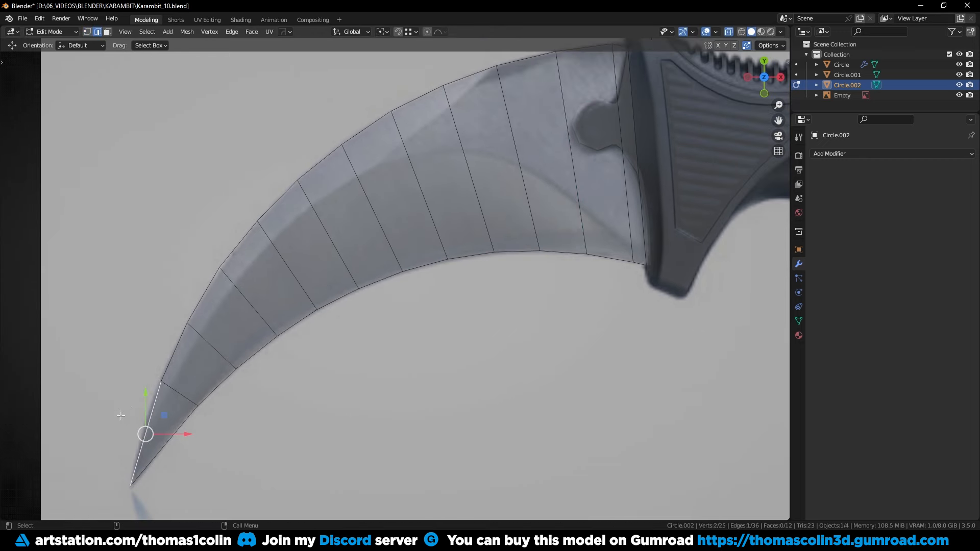
key(k)
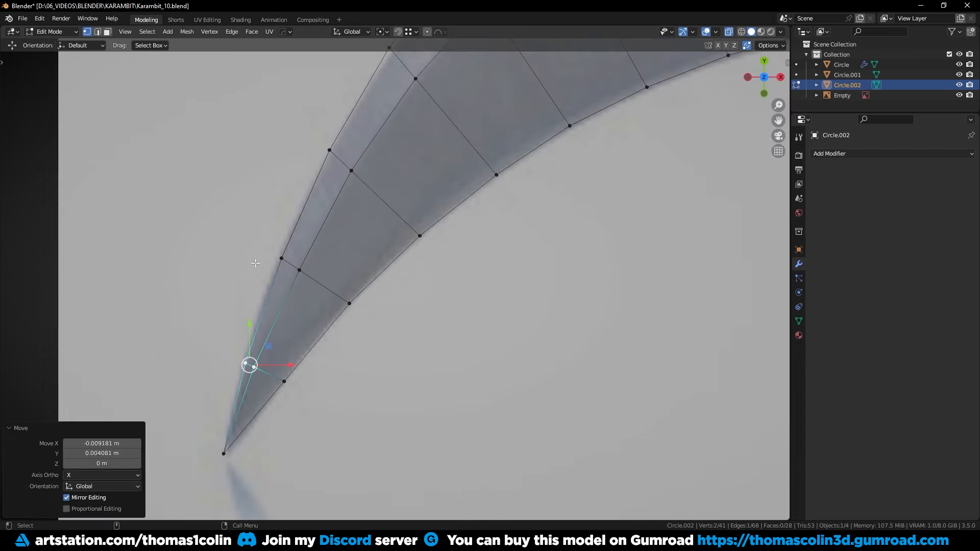
click(285, 262)
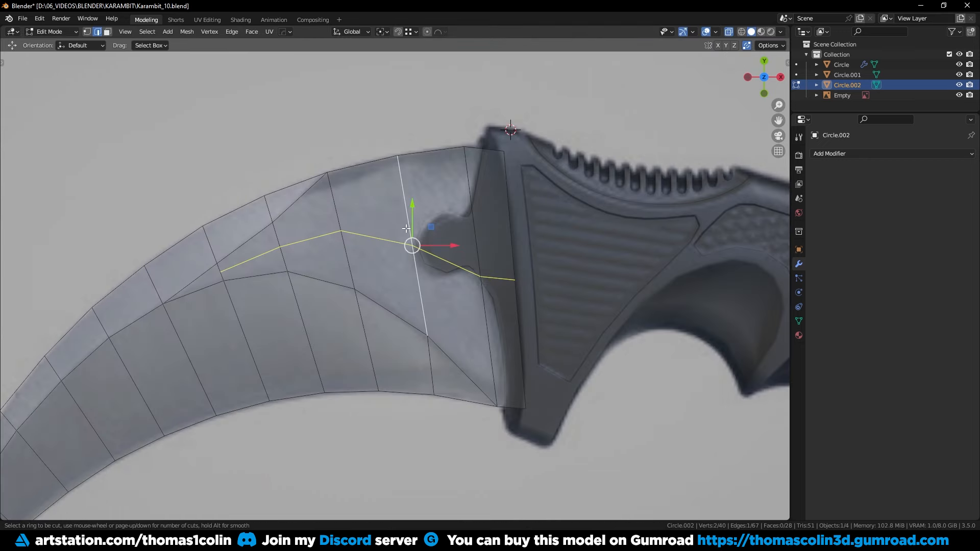
- Add three loop cuts through the blade's flat area between the upper and lower grind lines
click(406, 229)
click(402, 225)
key(alt+a)
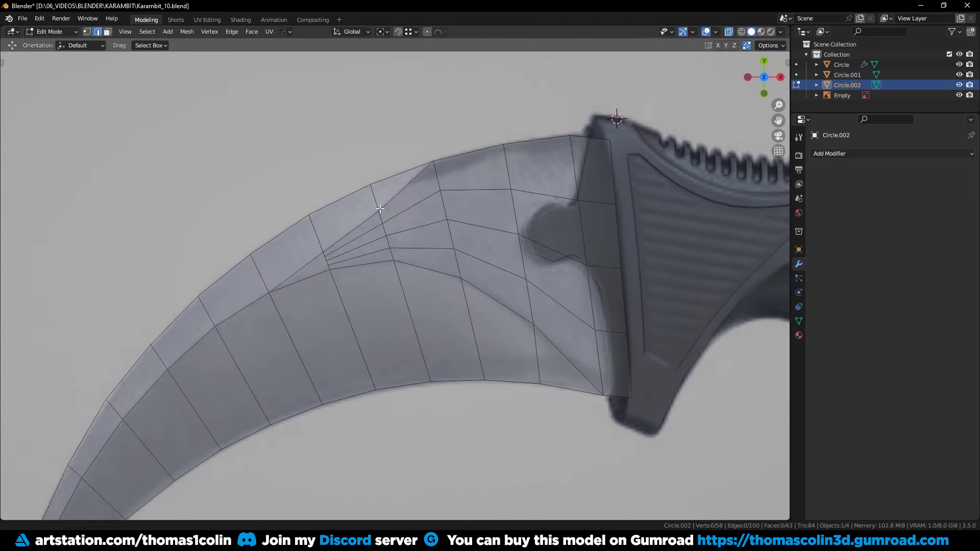
- Merge the three crowded vertices where the loop cuts converge into one and dissolve the middle edge running from them
scroll(386, 249, up, 5)
scroll(386, 248, up, 4)
key(1)
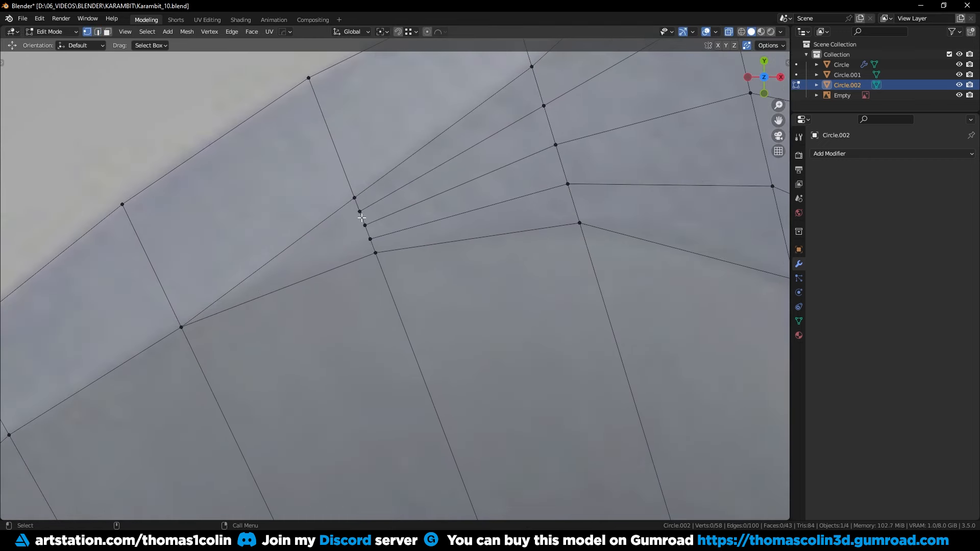
mouse_move(359, 211)
mouse_down()
mouse_move(363, 223)
mouse_move(362, 198)
mouse_up()
alt+right_drag(363, 198, 363, 221)
key(2)
click(446, 202)
key(ctrl+x)
- Move the merged vertex toward the handle and slide the vertex of the next cross section along its edge to form even quads
key(1)
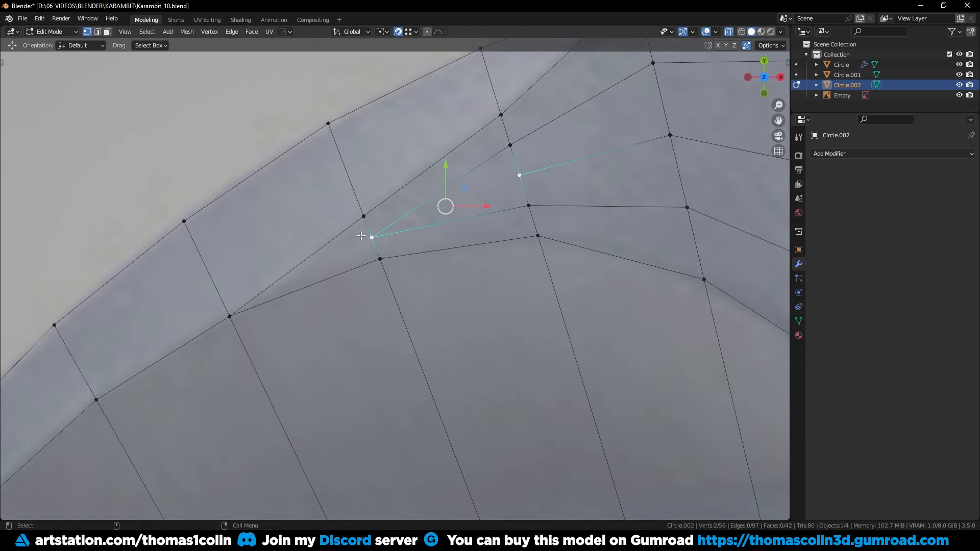
click(371, 237)
key(g)
click(385, 231)
click(518, 175)
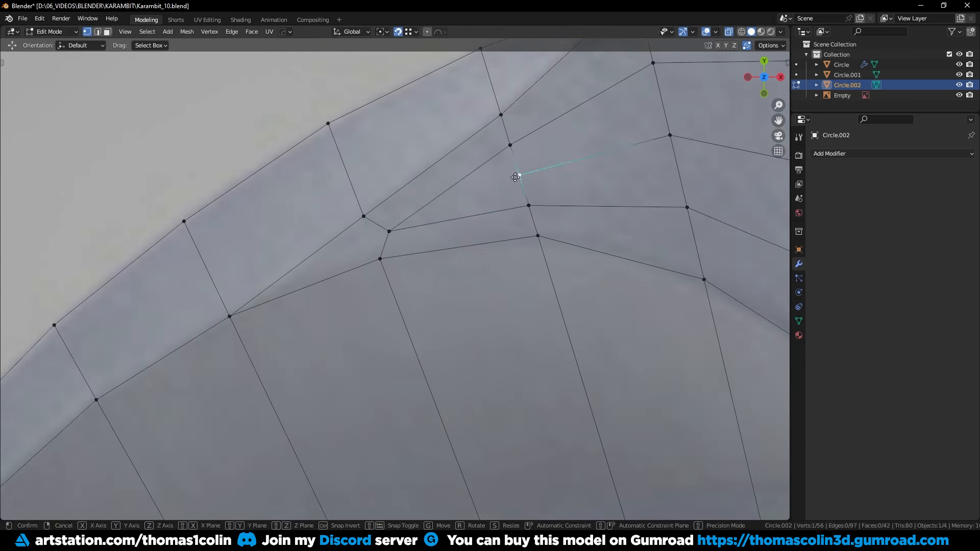
key(shift+v)
click(541, 169)
click(242, 110)
alt+right_drag(242, 109, 284, 203)
alt+middle_drag(284, 203, 258, 99)
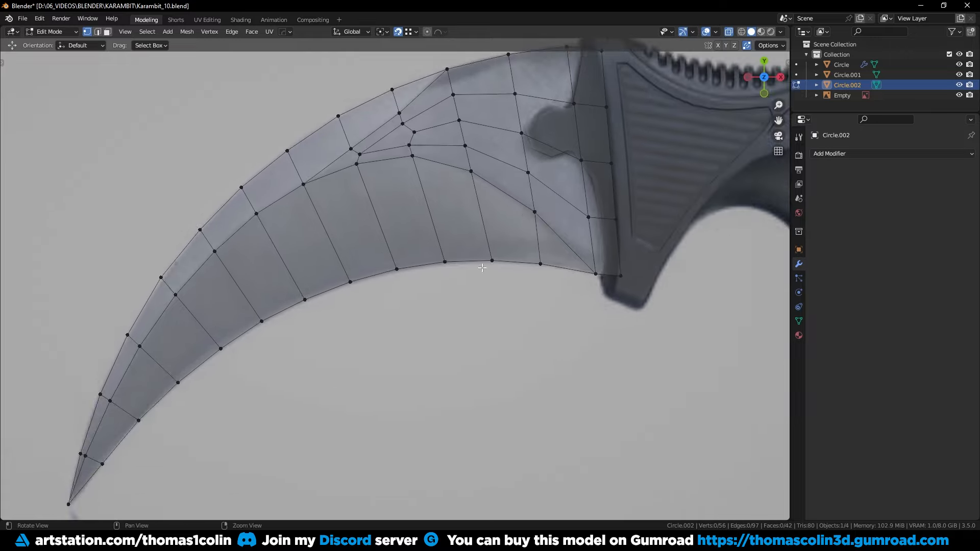
- Mirror the blade surface across its thickness to create the opposite side and apply the mirror modifier
key(alt+z)
alt+drag(526, 321, 598, 246)
alt+middle_drag(598, 246, 448, 242)
alt+right_drag(448, 242, 514, 232)
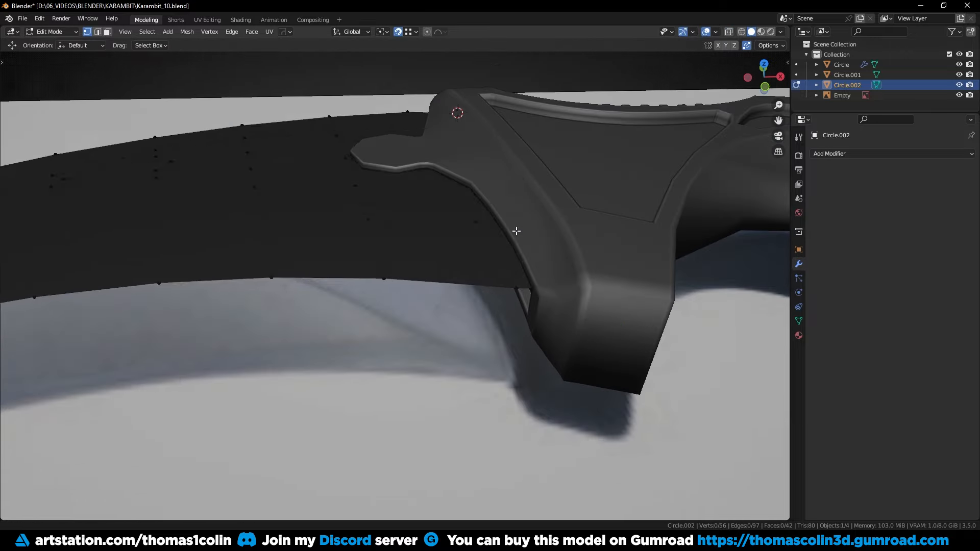
key(Tab)
key(alt+x)
click(623, 269)
key(ctrl+a)
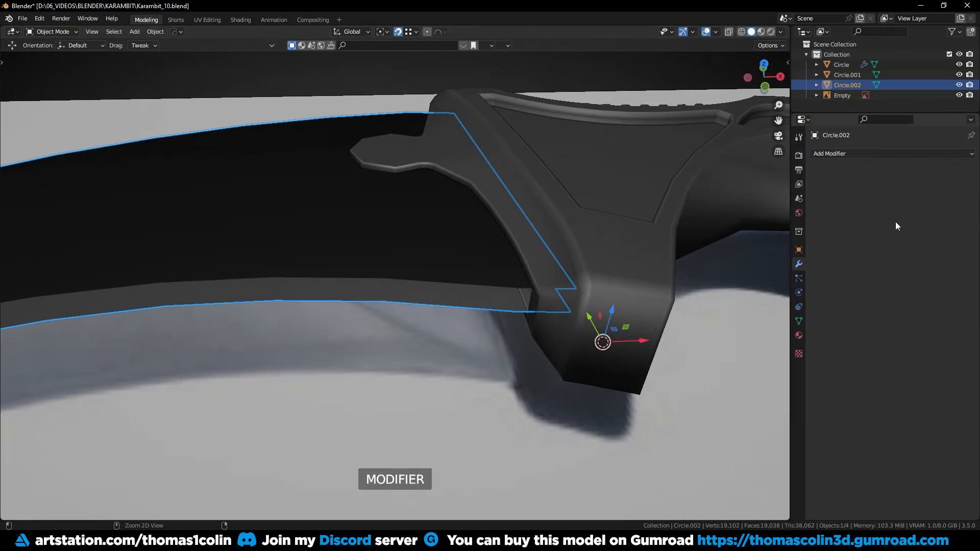
key(Tab)
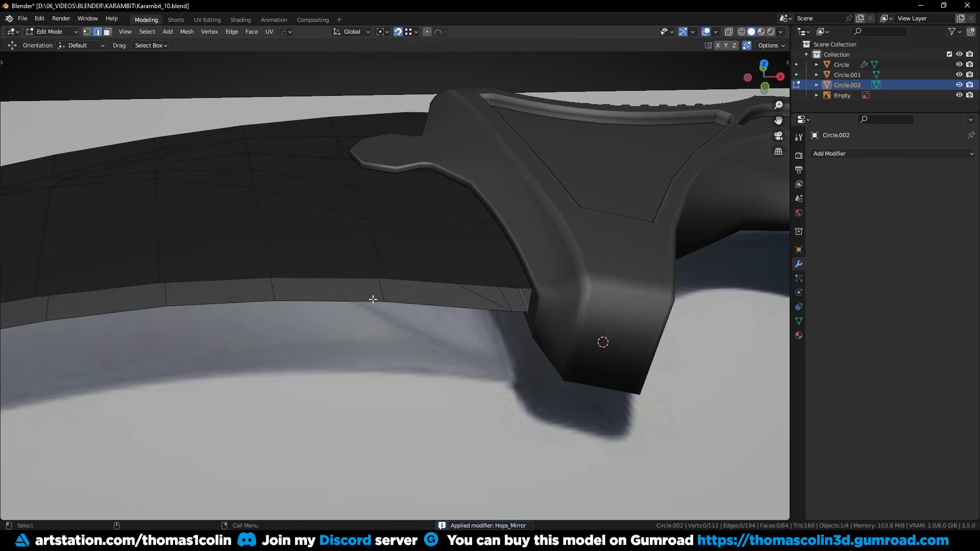
- Select the open border loops of both blade sides and bridge them to close the blade's thickness
alt+shift+click(340, 300)
scroll(340, 300, down, 8)
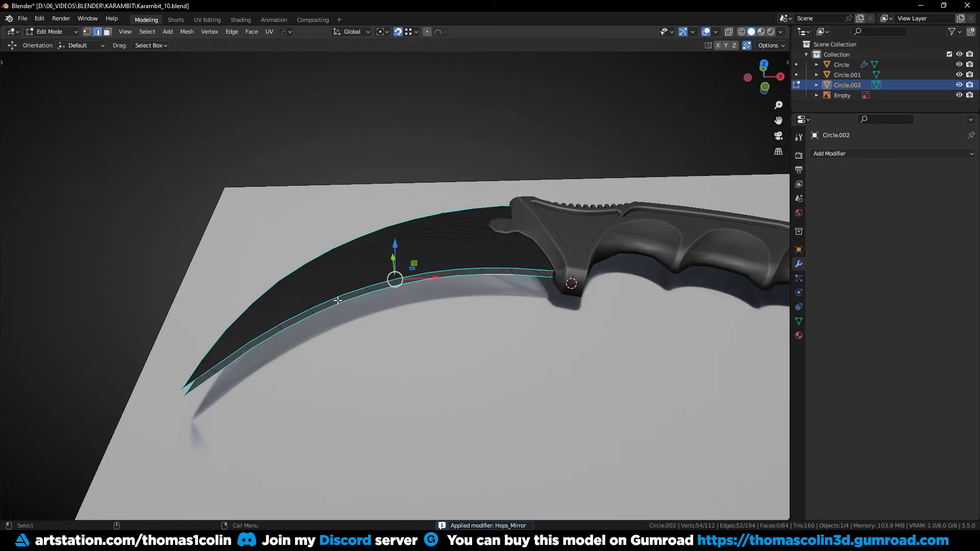
shift+middle_drag(313, 341, 337, 305)
right_click(561, 281)
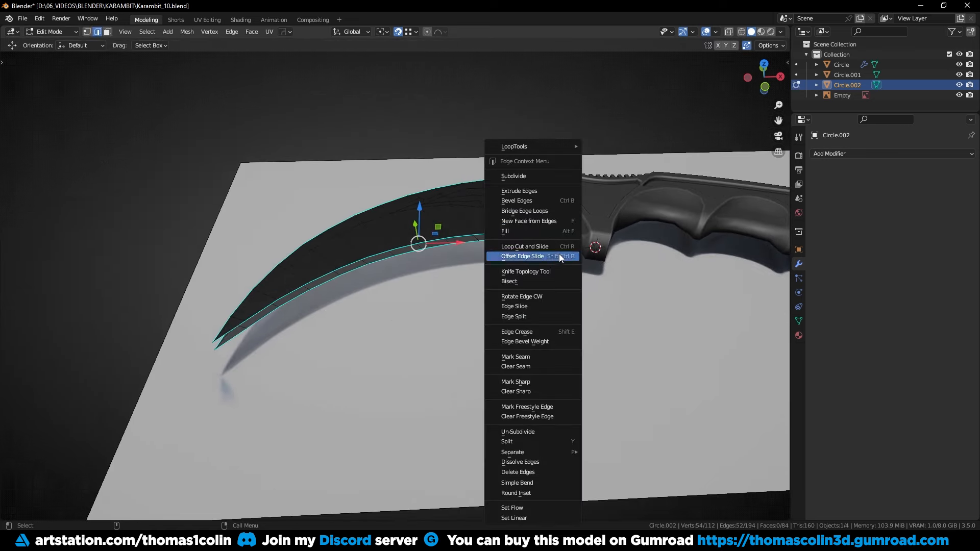
click(525, 211)
- Scale the spine's front vertices along Z to thin the upper grind toward the tip
middle_drag(525, 217, 643, 296)
shift+middle_drag(281, 326, 368, 312)
scroll(379, 250, up, 5)
key(1)
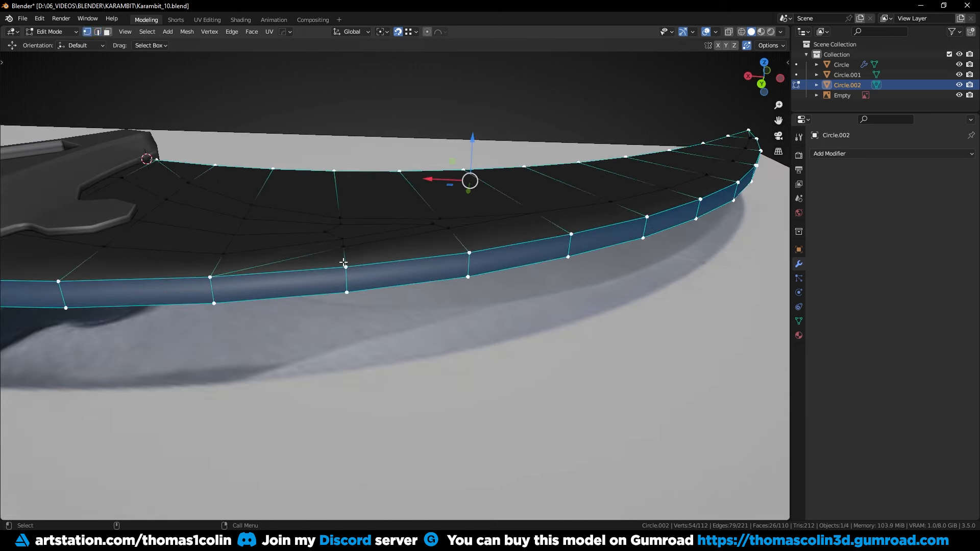
key(s)
key(z)
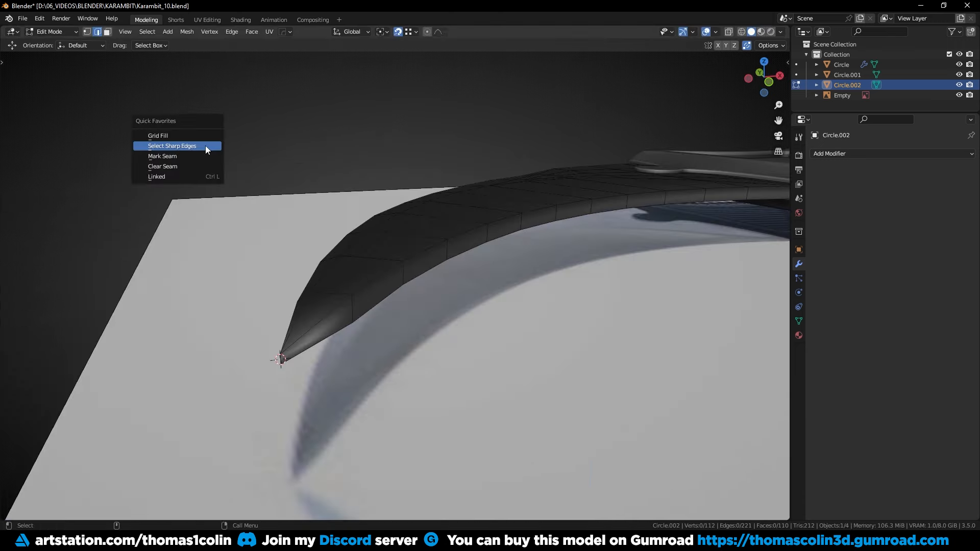
- Select the blade's sharp edges, including its outline, the grind lines and the short edge across the spine
click(206, 145)
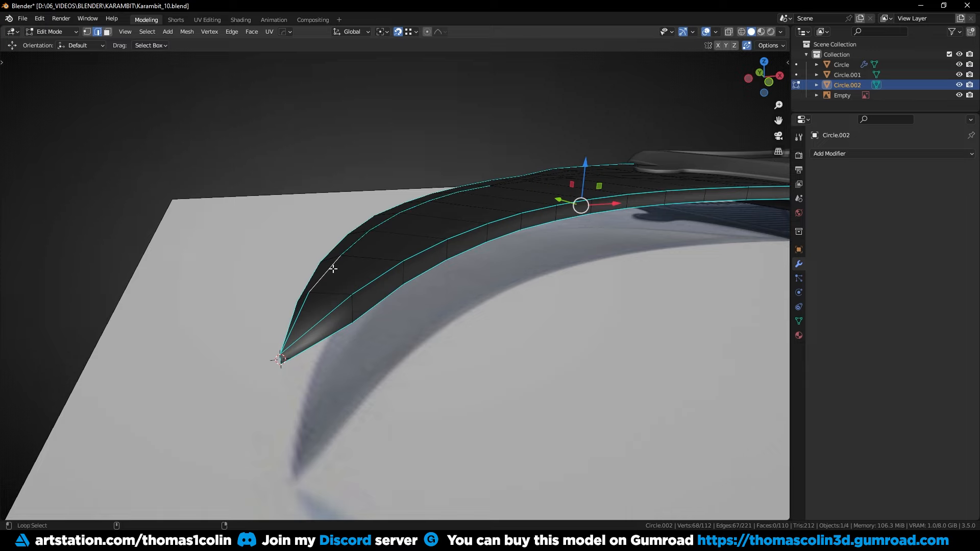
scroll(533, 209, up, 5)
alt+right_drag(611, 208, 753, 269)
alt+middle_drag(753, 269, 594, 250)
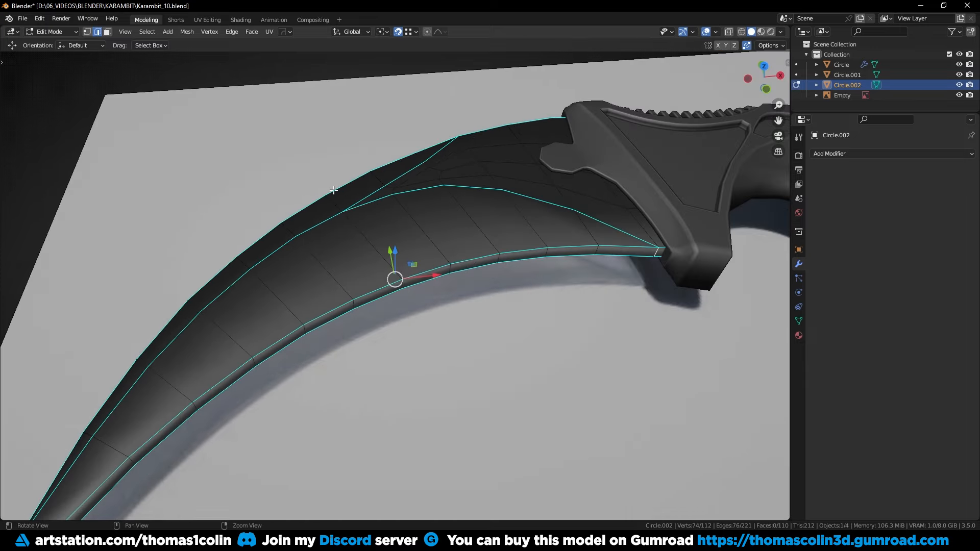
alt+middle_drag(334, 190, 180, 420)
scroll(167, 415, up, 2)
scroll(437, 204, up, 3)
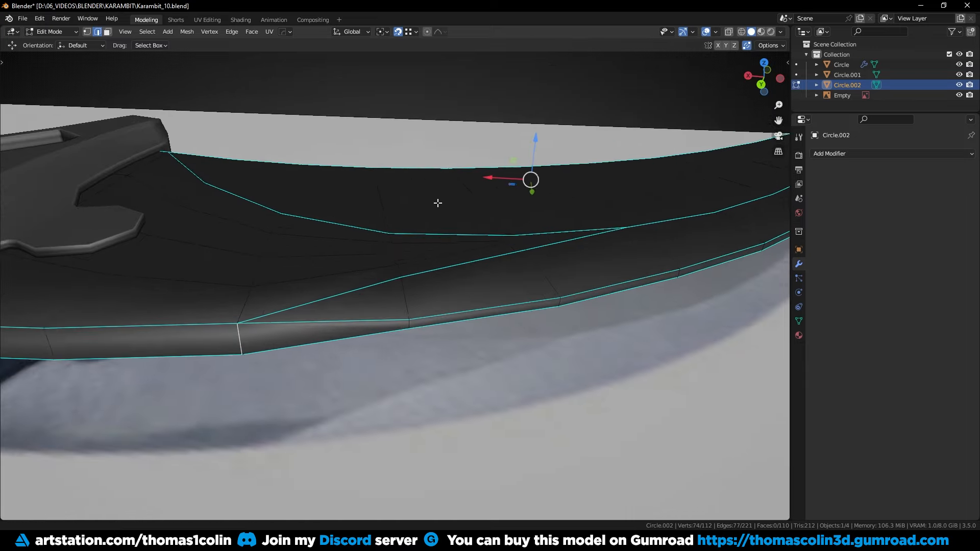
- Bevel the selected sharp edges into support loops with two segments and a profile of 1
key(ctrl+b)
key(c)
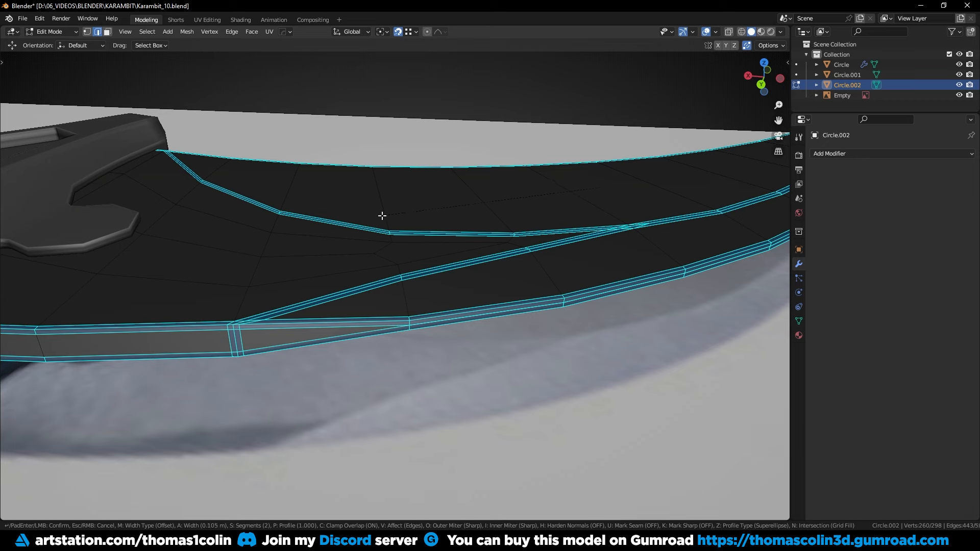
click(366, 207)
- Scale the lower cutting edge's vertices along Z by about 0.39 to sharpen it
scroll(454, 190, down, 1)
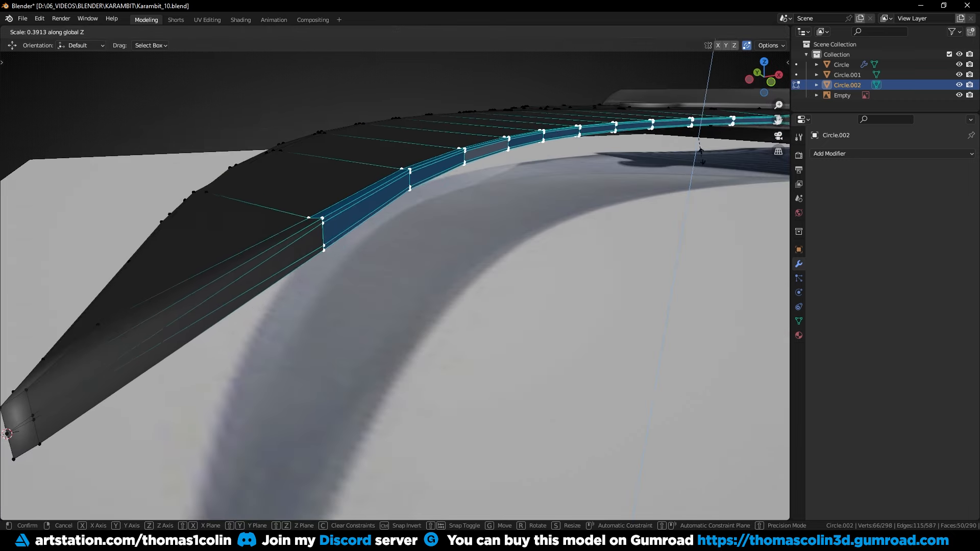
click(699, 145)
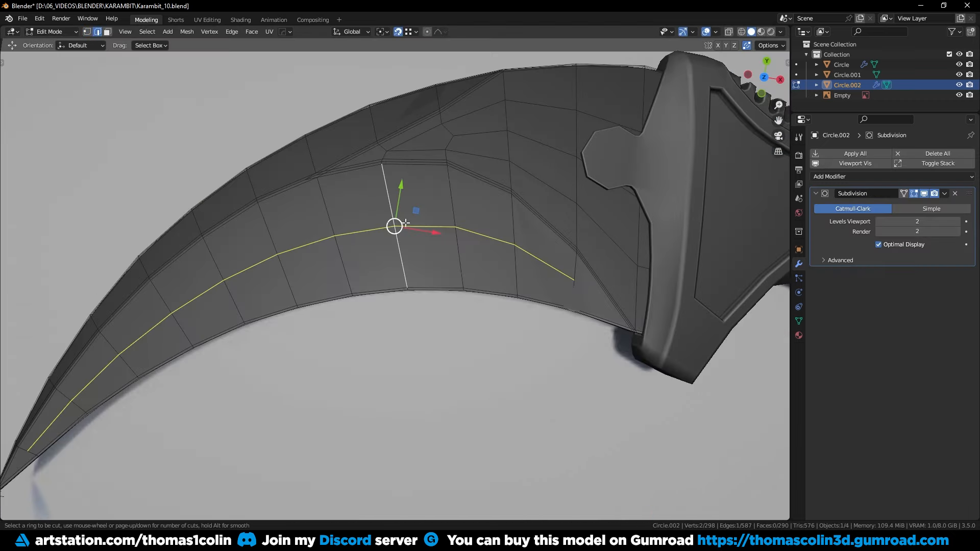
- Add three evenly spaced loop cuts along the blade's lower grind
scroll(403, 225, up, 1)
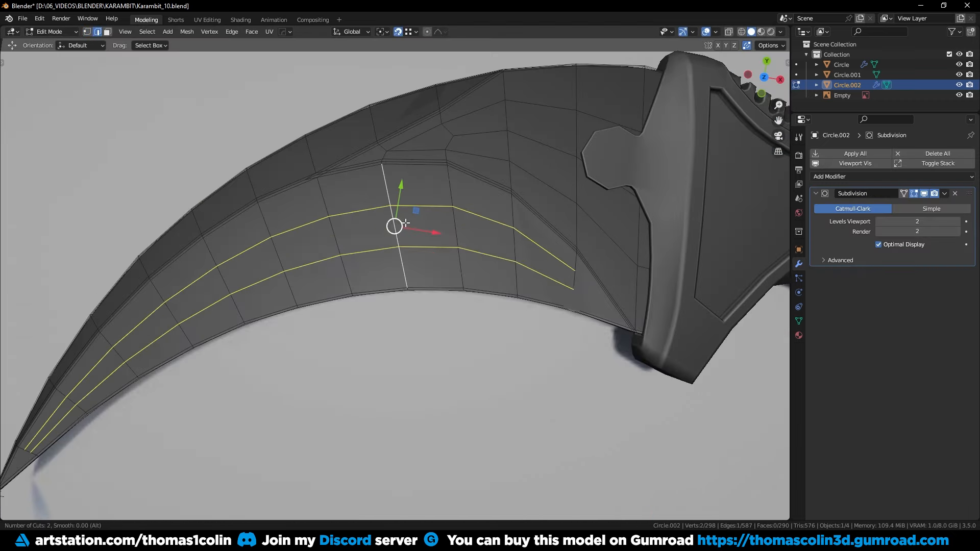
scroll(394, 225, up, 1)
click(404, 223)
click(394, 222)
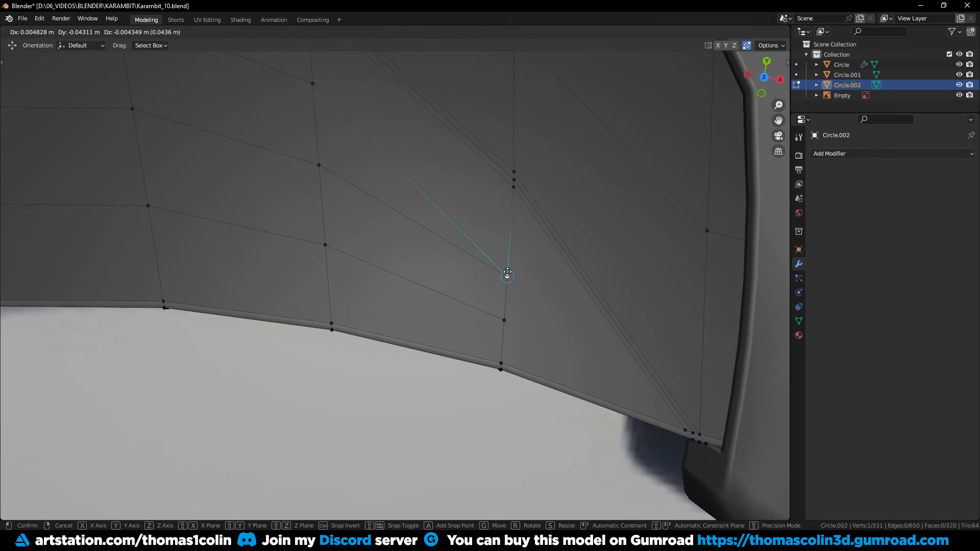
- Merge the three loop-cut end vertices near the handle into one and dissolve the middle edge running into them
click(507, 272)
click(506, 319)
key(g)
click(506, 276)
key(2)
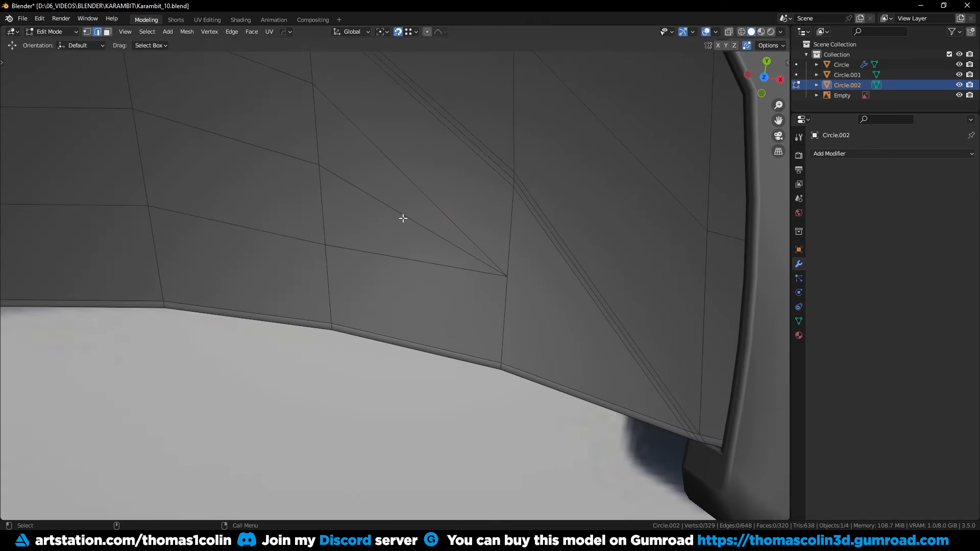
click(403, 219)
key(ctrl+x)
- Slide the vertex left by the dissolved edge toward the tip and reposition the merged vertex near the handle to even out the quads
key(1)
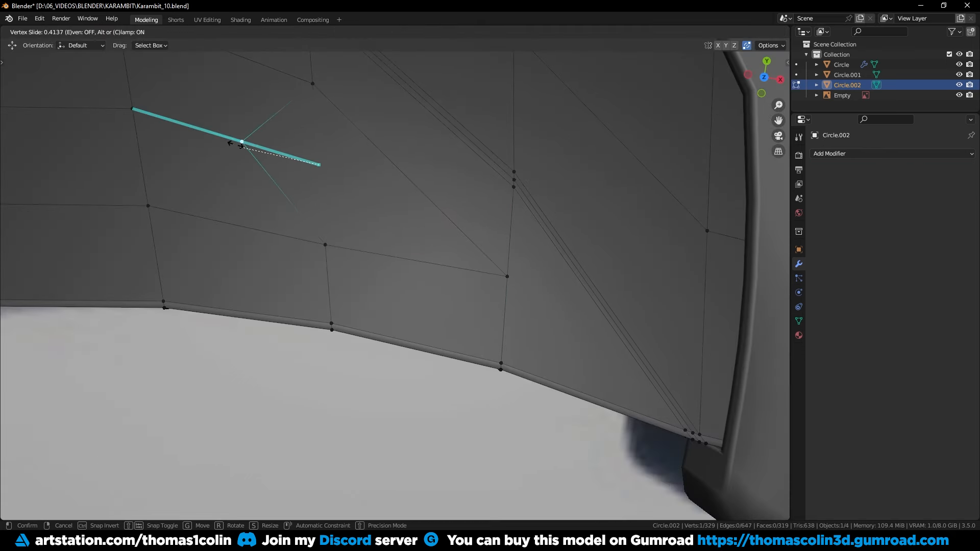
click(236, 143)
click(508, 276)
key(g)
key(g)
click(461, 260)
key(g)
key(g)
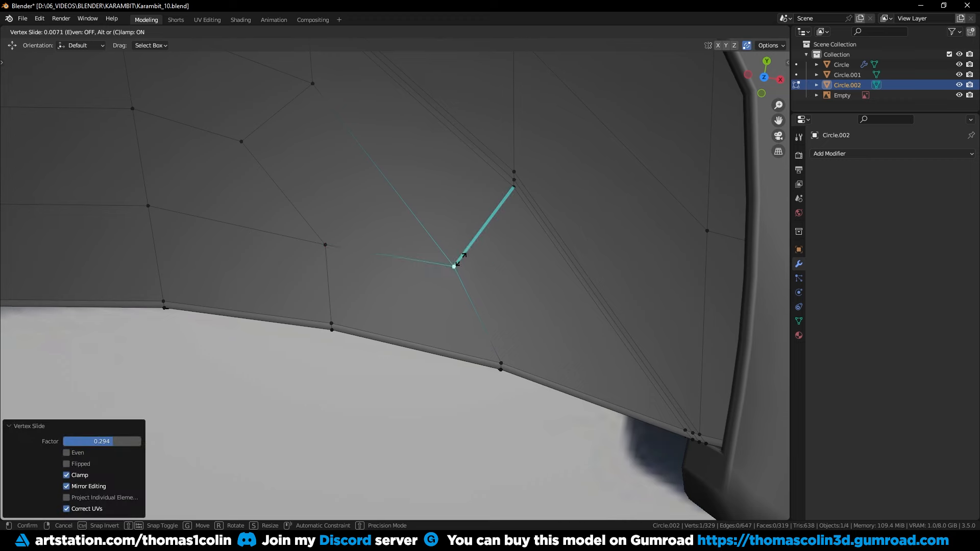
click(464, 246)
scroll(467, 255, down, 5)
key(alt+a)
scroll(319, 234, down, 3)
shift+middle_drag(240, 283, 475, 225)
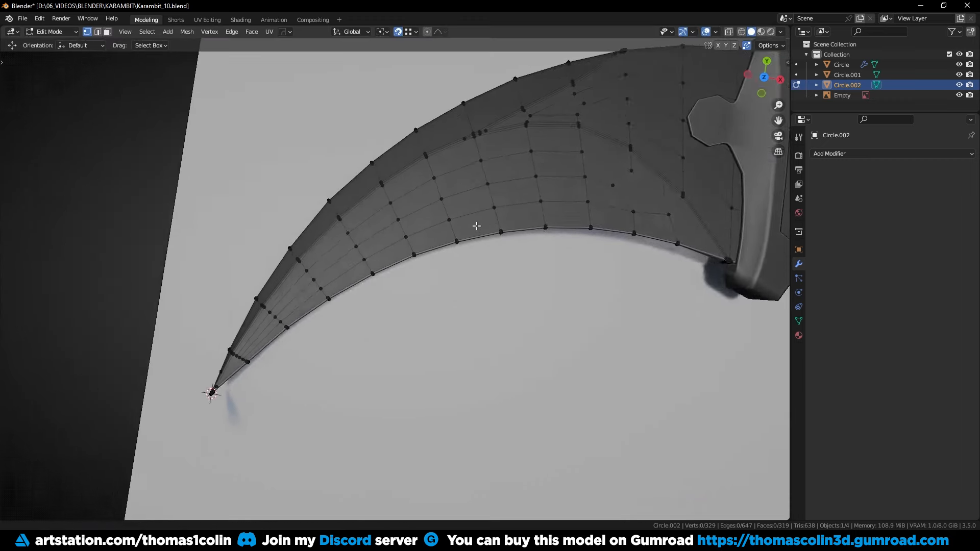
- Merge the three middle vertices of the last cross row near the blade tip into one by snapping the outer two onto the centre vertex
shift+middle_drag(205, 391, 368, 305)
scroll(368, 306, up, 14)
scroll(400, 212, down, 4)
click(443, 215)
key(g)
click(463, 235)
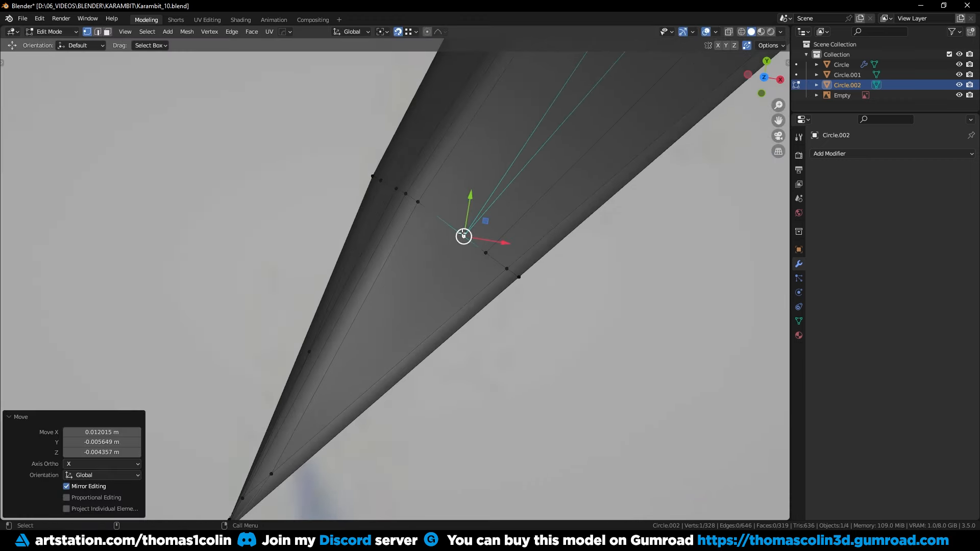
click(485, 251)
key(g)
click(465, 235)
- Dissolve the middle edge between the merged tip vertex and the next cross row of the lower grind
scroll(464, 235, down, 3)
shift+middle_drag(569, 110, 463, 221)
shift+click(516, 152)
key(2)
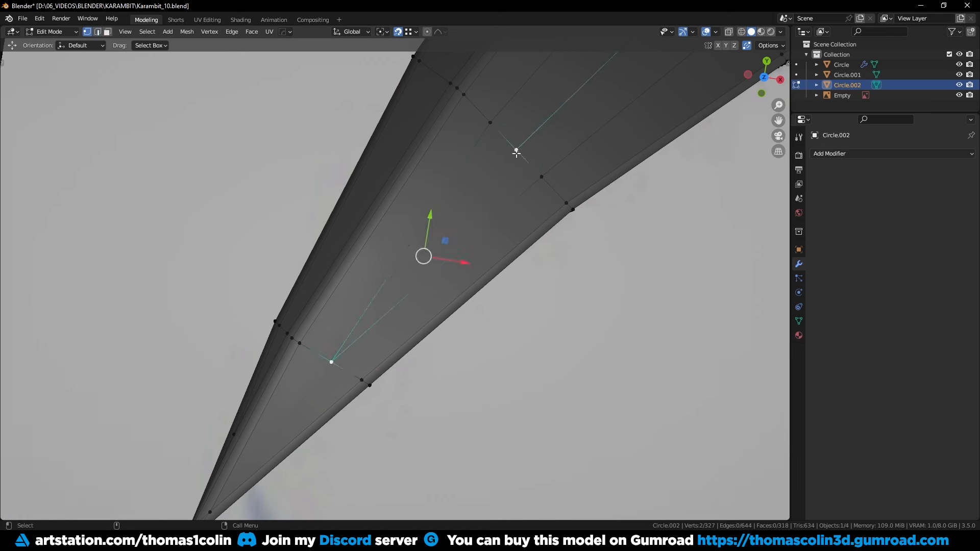
key(ctrl+x)
- Slide the vertex above the dissolved edge away from the tip and move the merged tip vertex about 0.010 m in X and 0.016 m in Y
key(1)
click(516, 151)
key(g)
key(g)
click(538, 129)
key(alt+a)
key(KP_7)
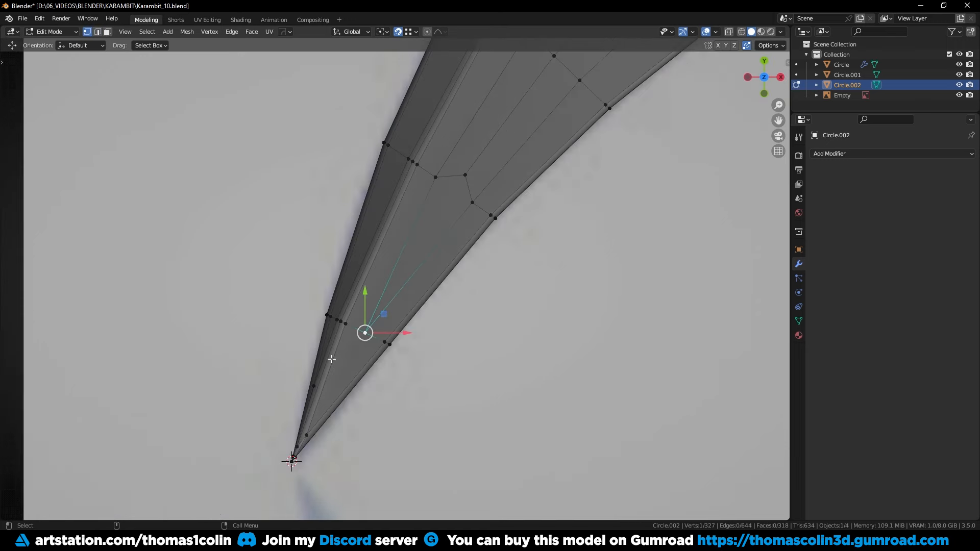
key(g)
click(362, 335)
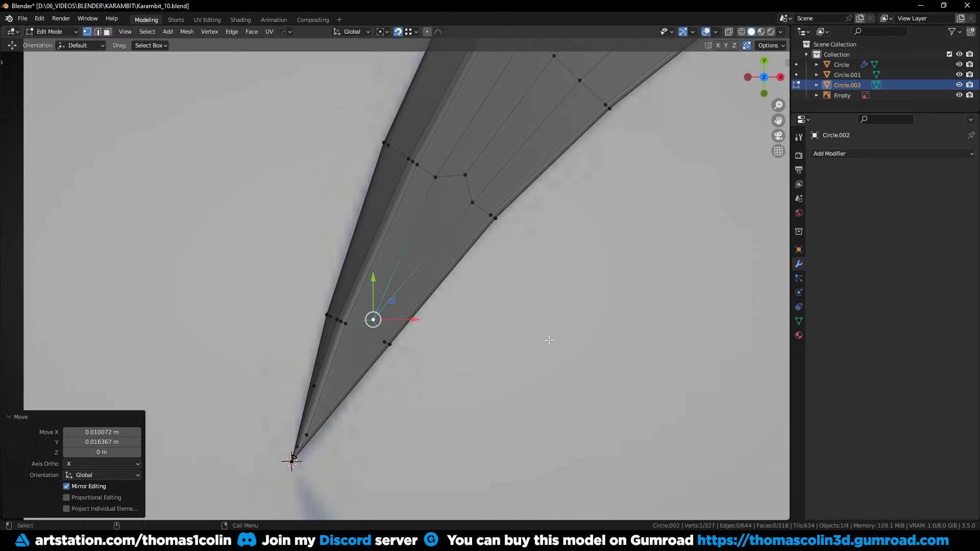
- Add a centred loop cut along the blade's upper grind and slide its end vertex near the tip back along the loop
click(550, 340)
alt+right_drag(456, 340, 437, 342)
alt+drag(386, 368, 474, 309)
alt+middle_drag(474, 309, 419, 380)
alt+right_drag(419, 380, 429, 342)
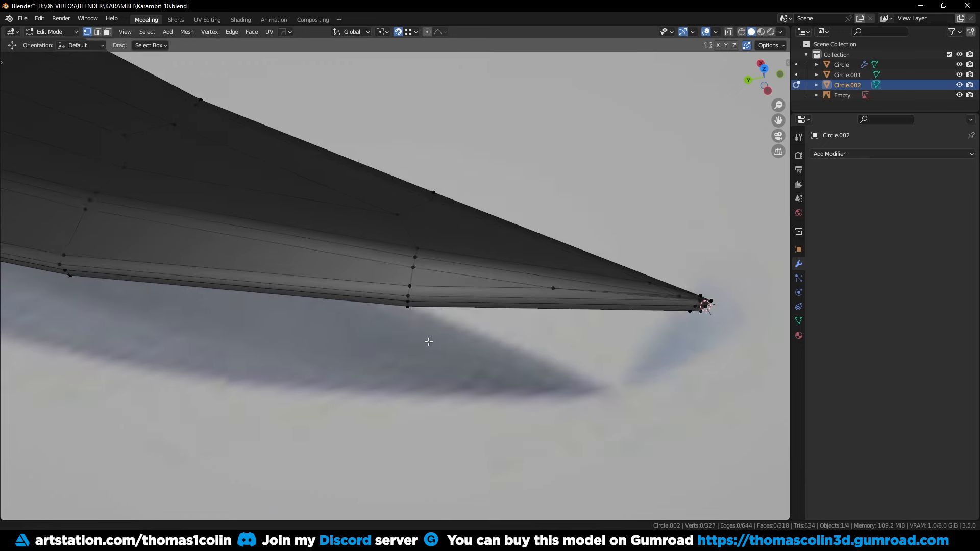
key(ctrl+r)
click(411, 276)
right_click(411, 276)
key(1)
click(419, 275)
key(shift+v)
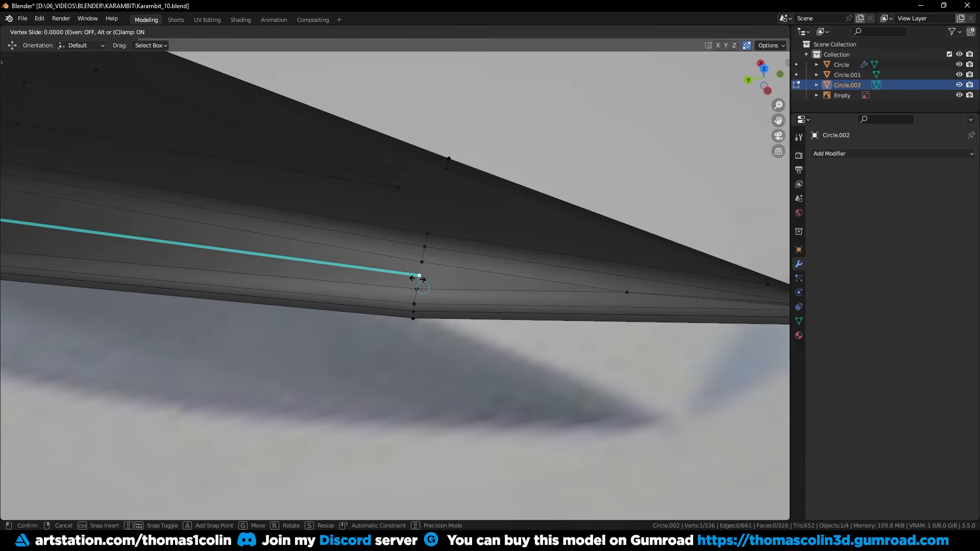
click(400, 273)
- Slide the upper grind loop's handle-side end vertex toward the tip by a factor of about 0.148
click(311, 245)
alt+right_drag(310, 245, 112, 194)
alt+middle_drag(113, 194, 642, 390)
alt+drag(642, 391, 691, 391)
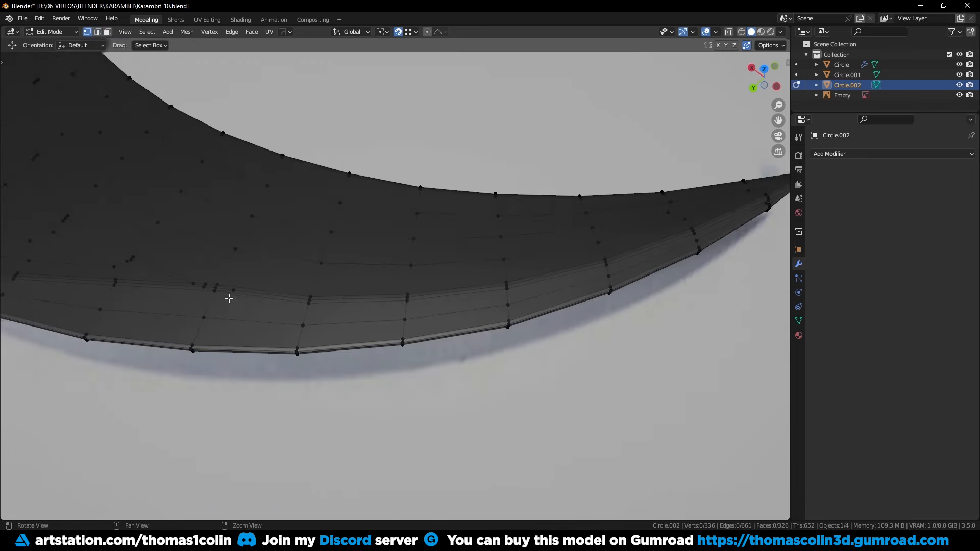
alt+middle_drag(227, 298, 300, 304)
alt+right_drag(300, 304, 372, 315)
click(374, 316)
key(shift+v)
click(399, 321)
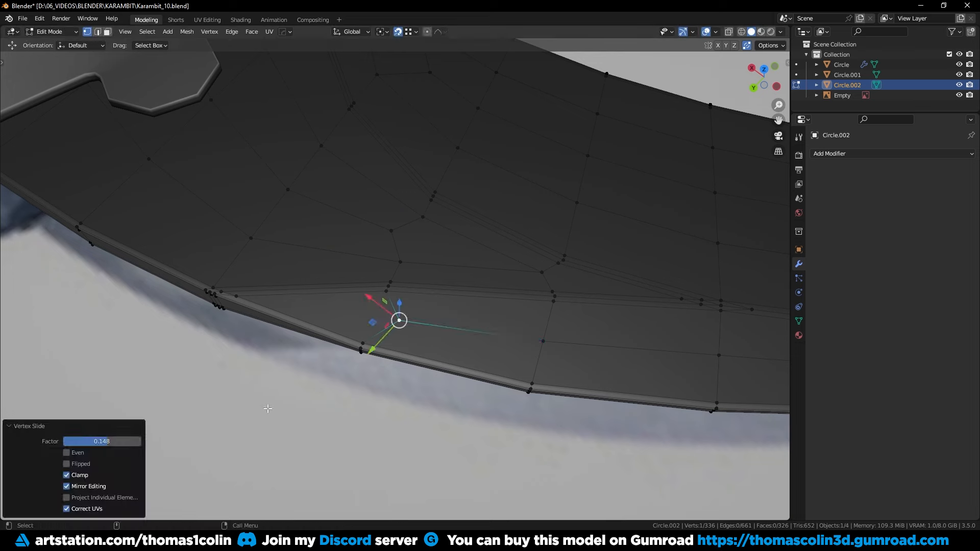
click(388, 379)
alt+right_drag(389, 379, 359, 375)
alt+drag(360, 376, 382, 325)
alt+right_drag(381, 325, 417, 296)
key(2)
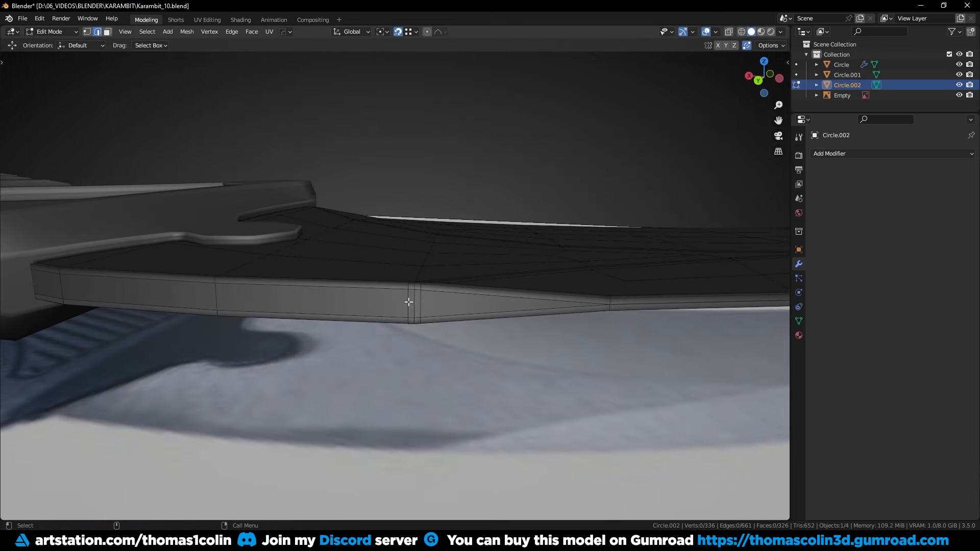
click(408, 303)
key(ctrl+r)
key(Escape)
key(Tab)
key(a)
click(423, 306)
key(Tab)
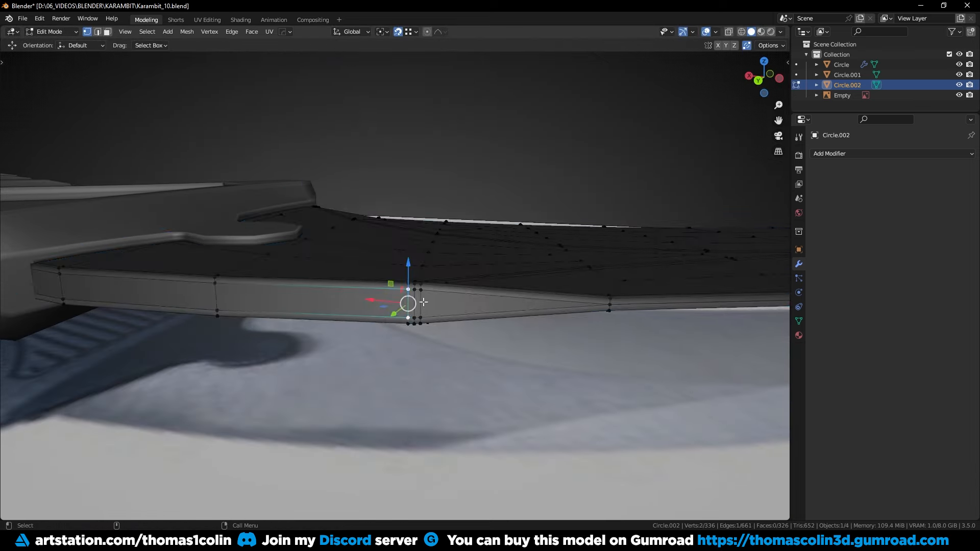
- Merge all of the blade's vertices by distance to remove the duplicates
key(a)
key(m)
click(420, 340)
- Add a centred loop cut along the blade's spine from the handle to where the upper grind begins
key(2)
click(415, 301)
key(ctrl+r)
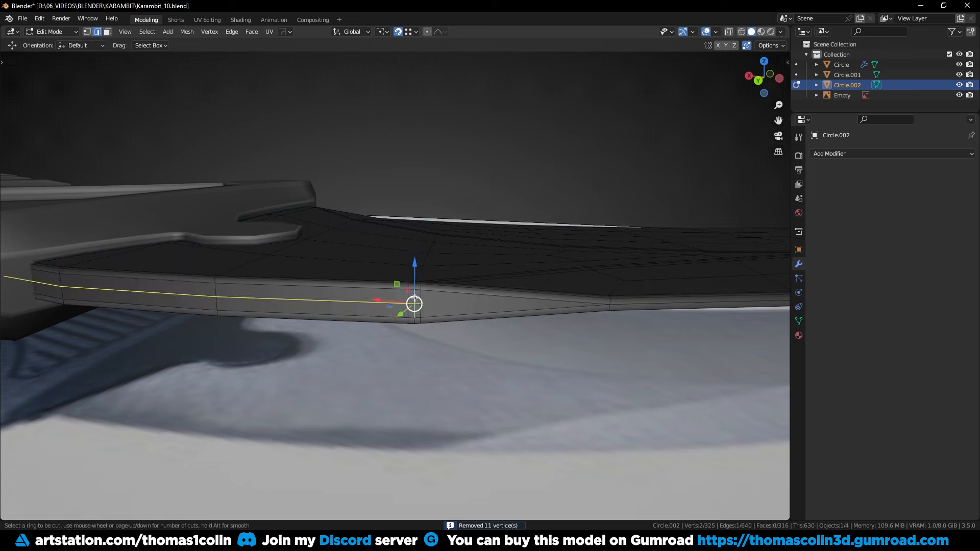
double_click(414, 300)
- Slide the tip-side cross edges on the spine, where the upper grind begins, further toward the tip
alt+drag(416, 343, 419, 358)
click(438, 329)
ctrl+click(438, 374)
key(g)
key(g)
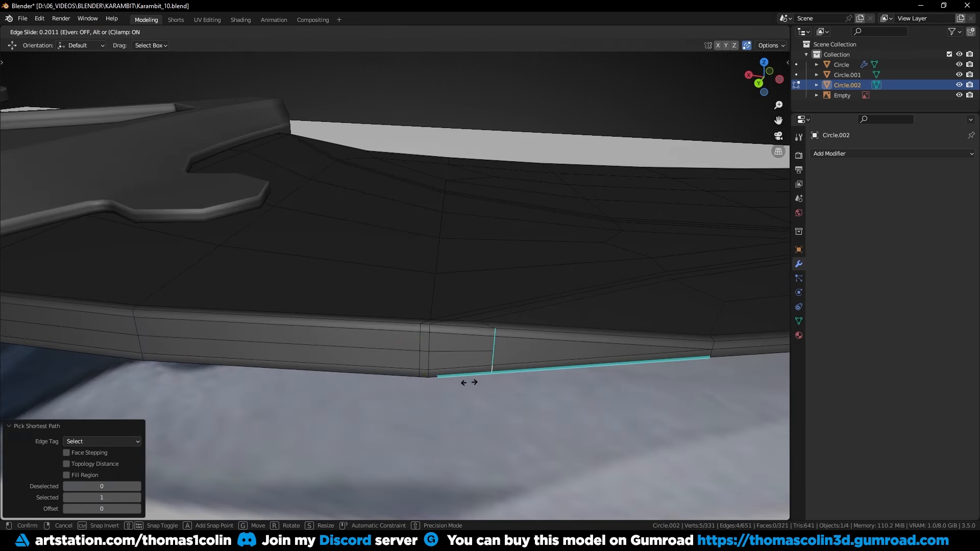
click(474, 384)
- Slide the handle-side cross edges at the same spot on the spine toward the handle by a factor of about 0.18
click(420, 329)
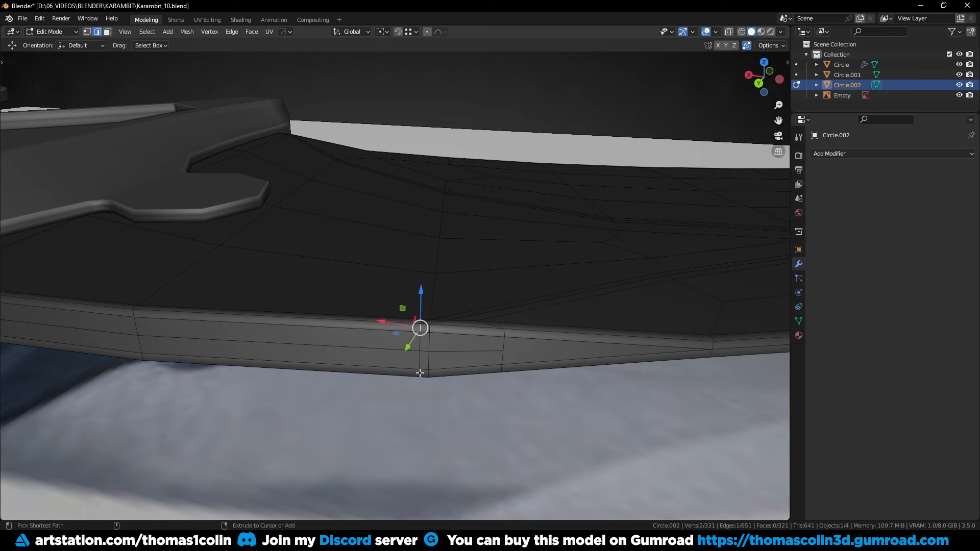
ctrl+click(419, 374)
key(g)
key(g)
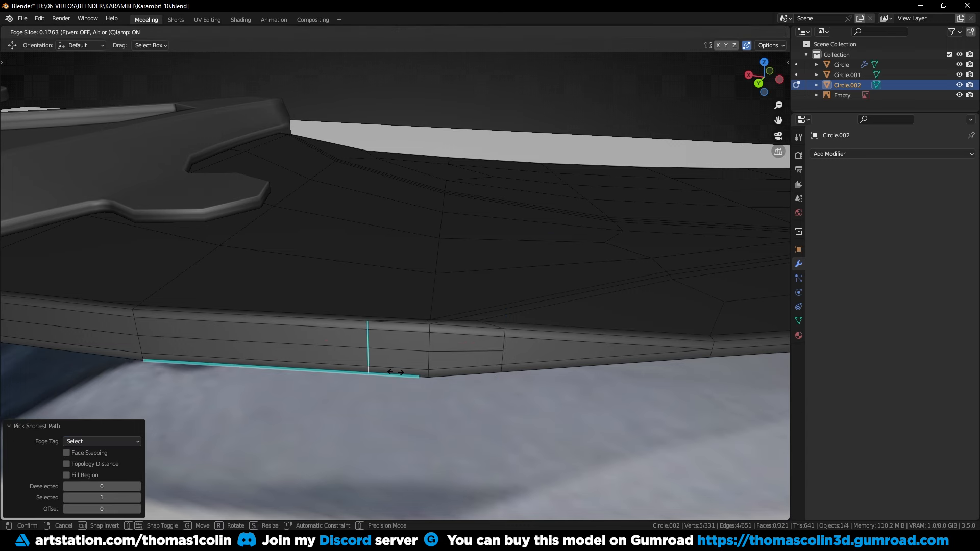
click(398, 372)
- Slide the end vertex of the spine's centre loop back toward the handle by a factor of 0.2
key(1)
click(500, 351)
key(g)
key(g)
click(489, 351)
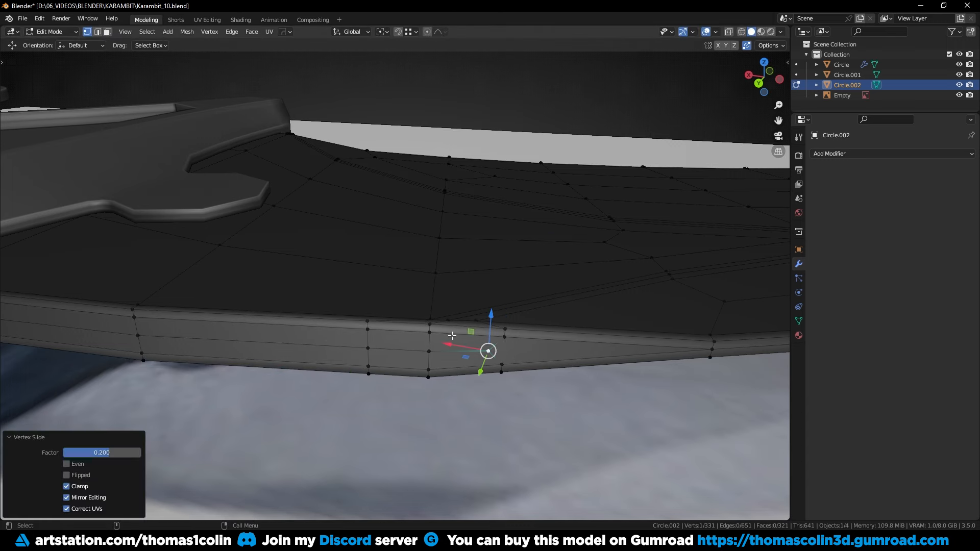
- Leave mesh editing and apply a level 2 subdivision modifier to the blade, checking its shape from the top
key(Tab)
key(ctrl+2)
middle_drag(322, 286, 167, 394)
key(KP_7)
scroll(228, 278, down, 5)
- Hide the reference image and save the file
click(210, 182)
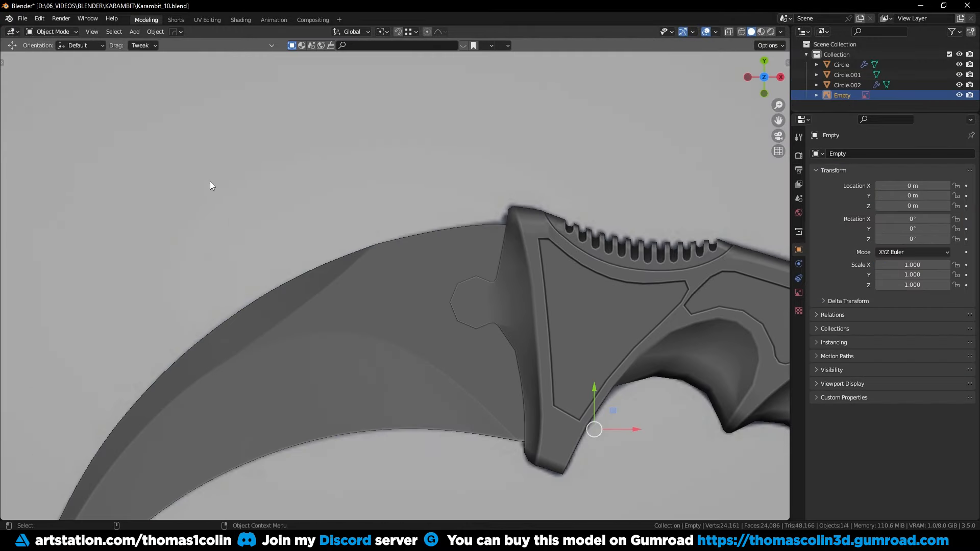
scroll(210, 182, down, 2)
shift+middle_drag(344, 324, 350, 278)
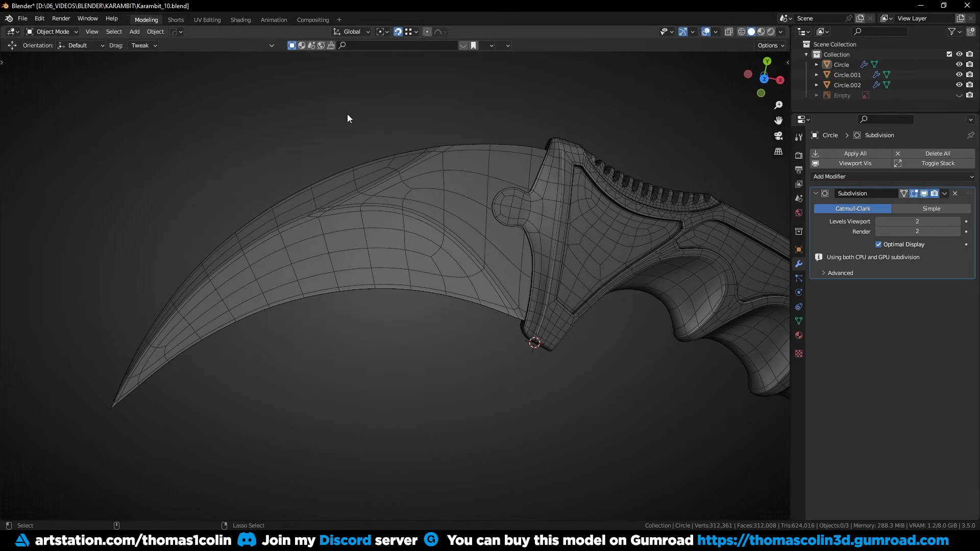
key(ctrl+s)
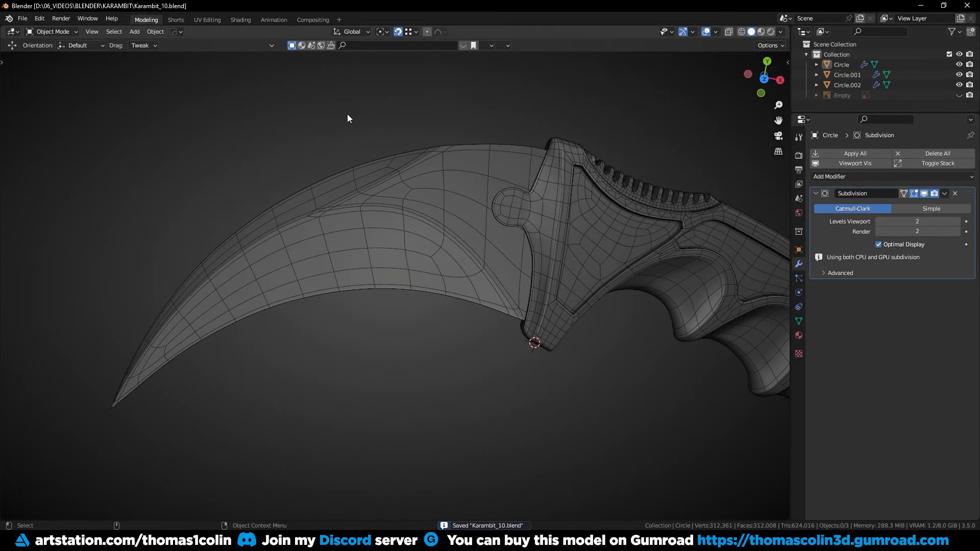